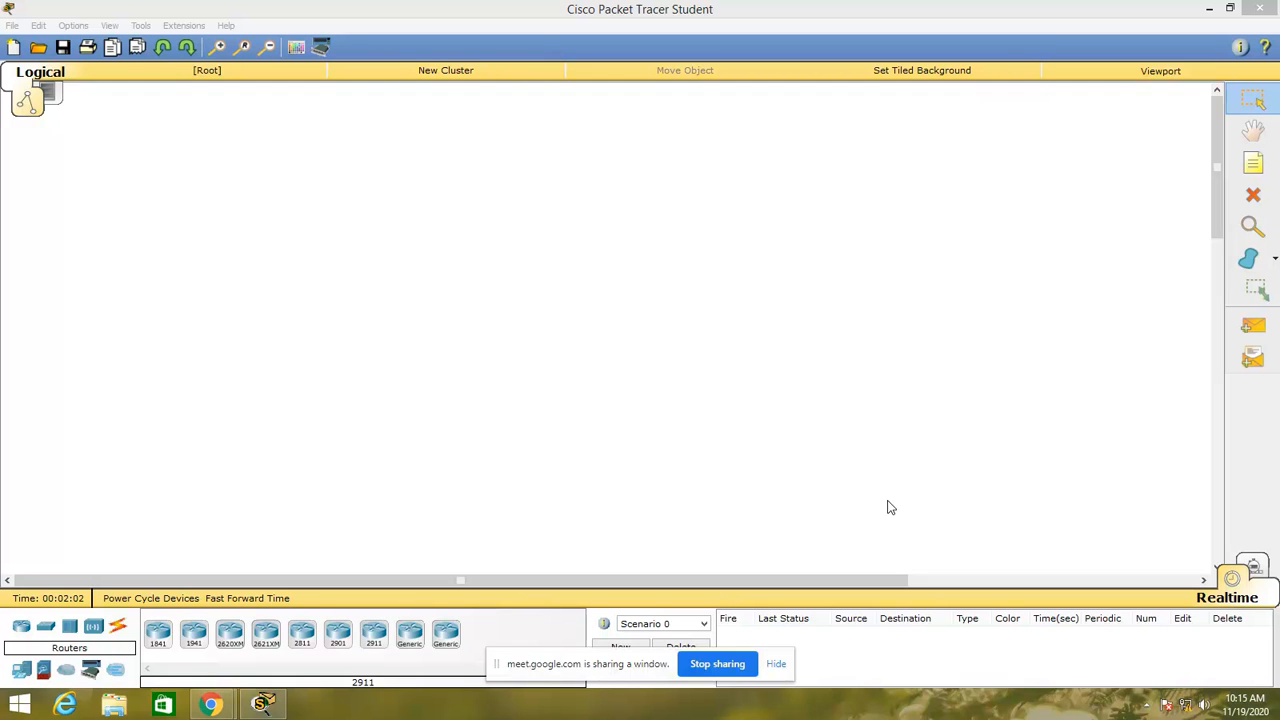
- Place three generic Router-PT routers in the workspace in a triangle, one at the apex and two below
left_click(410, 633)
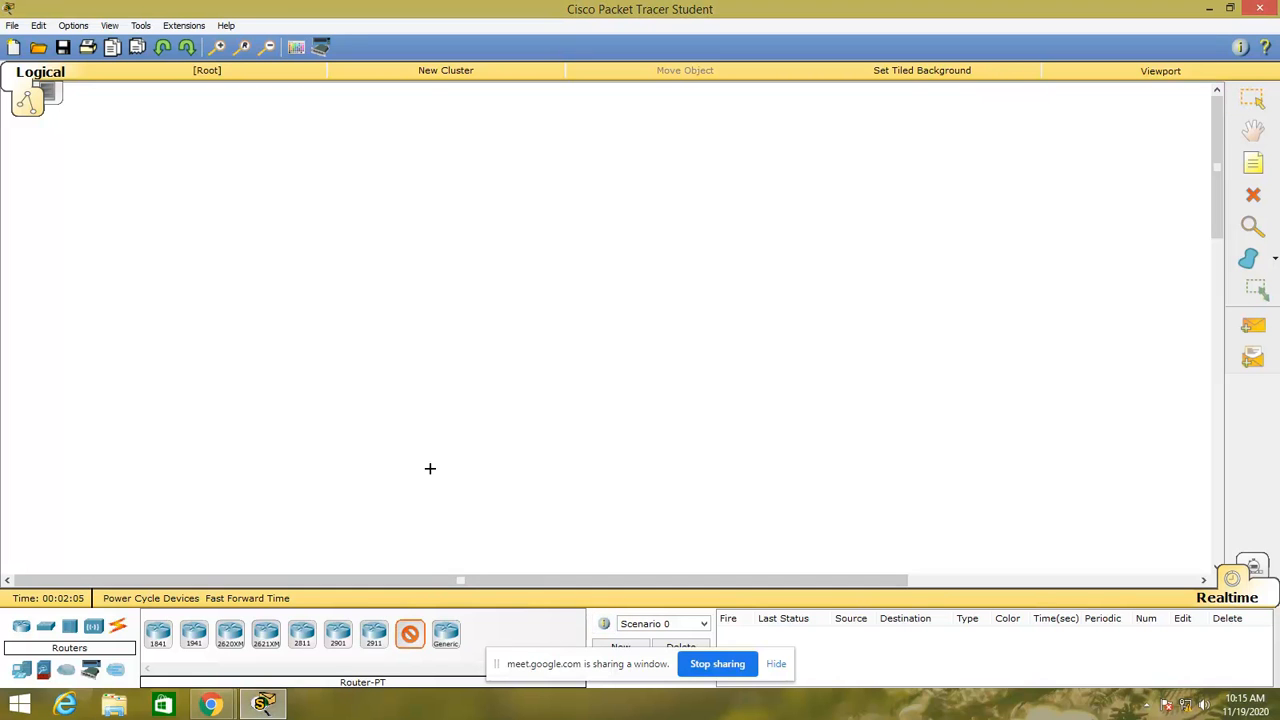
left_click(474, 216)
left_click(410, 632)
left_click(408, 380)
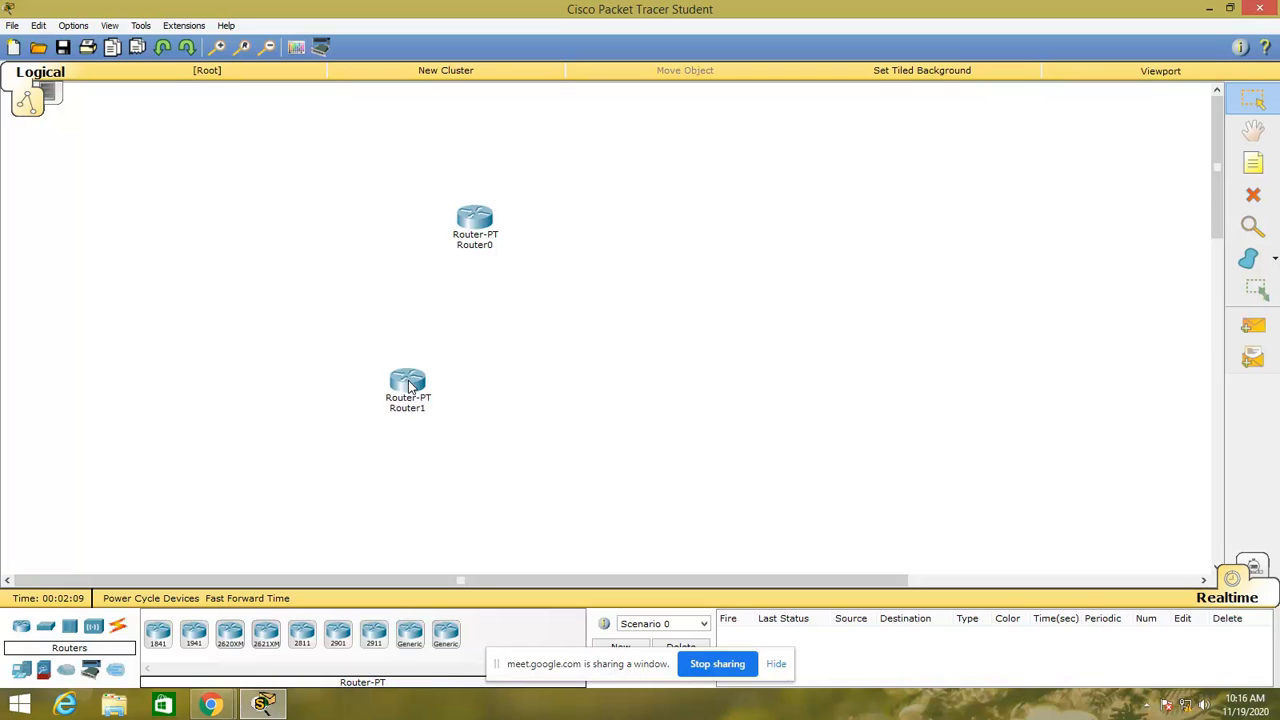
left_click(410, 636)
left_click(603, 387)
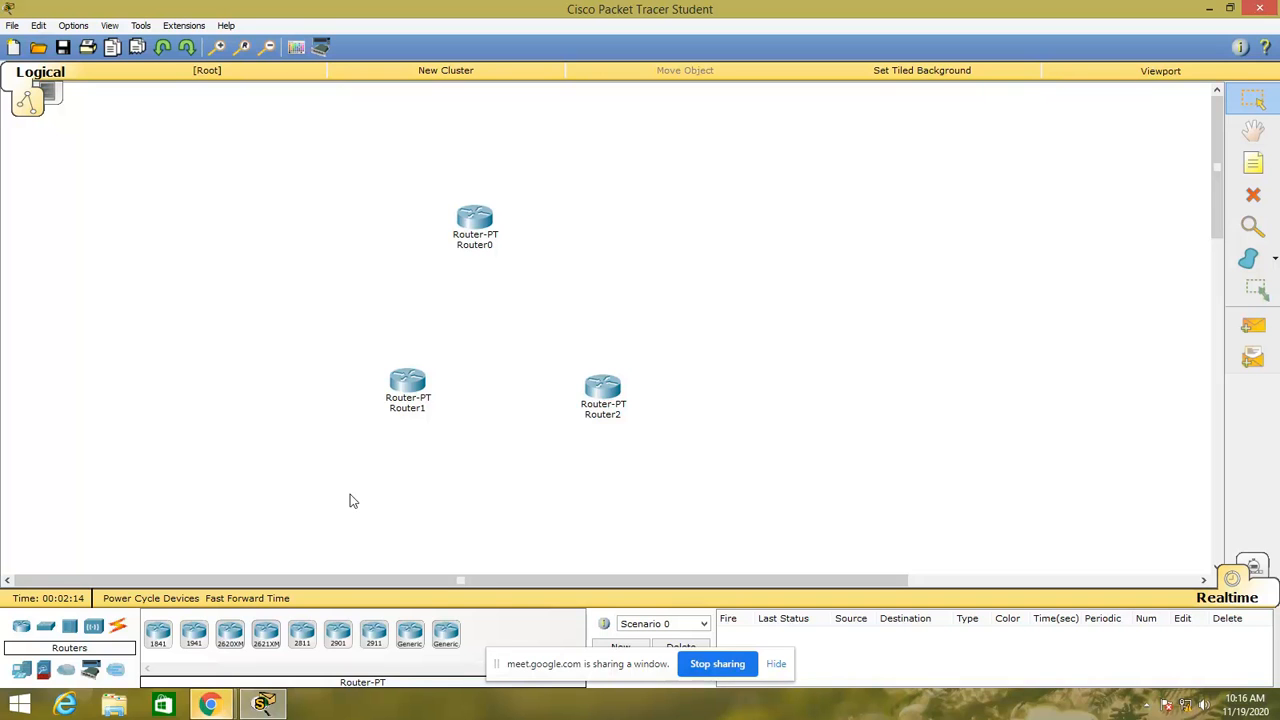
- Place three generic PCs in the workspace, one outward of each router
left_click(21, 670)
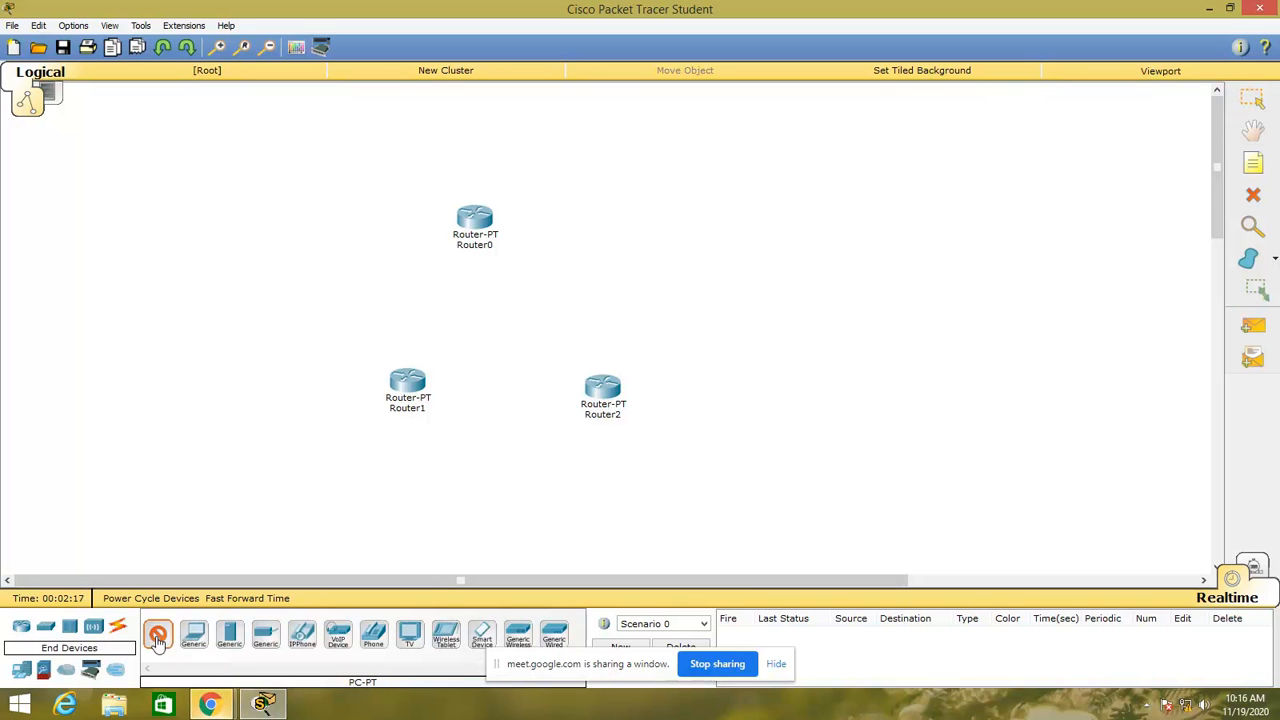
left_click(377, 150)
left_click(157, 632)
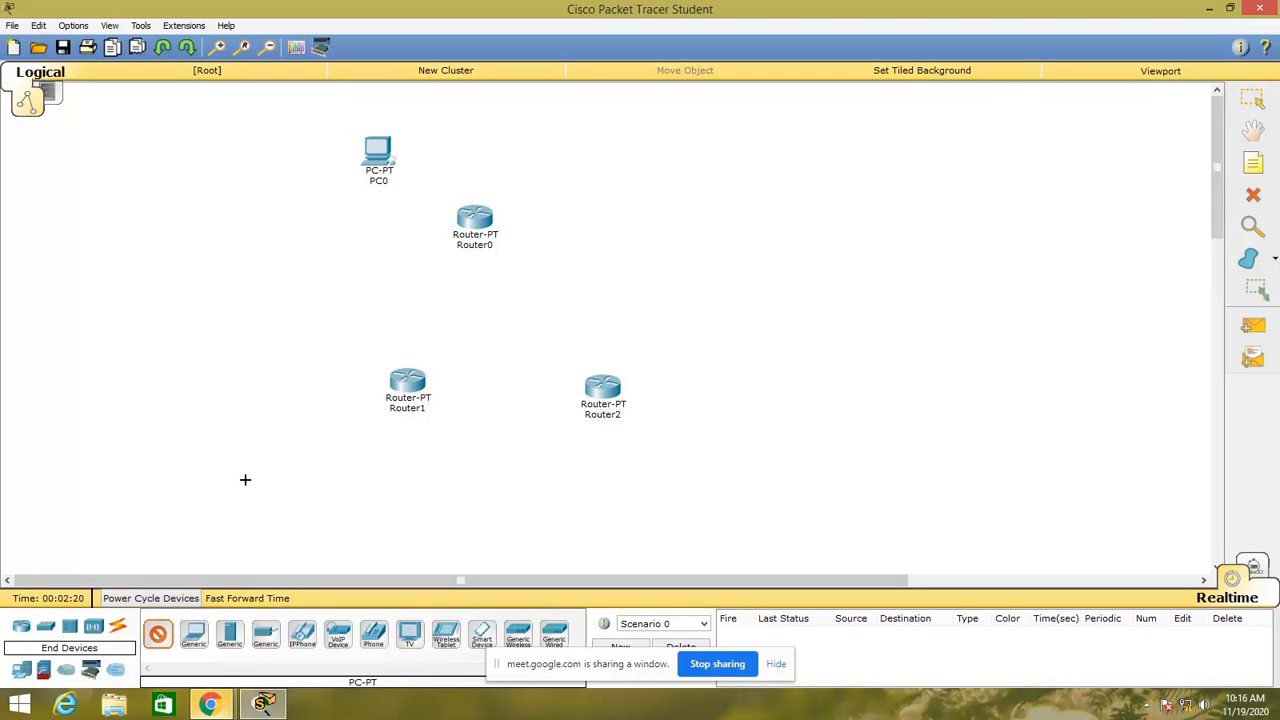
left_click(277, 460)
left_click(158, 636)
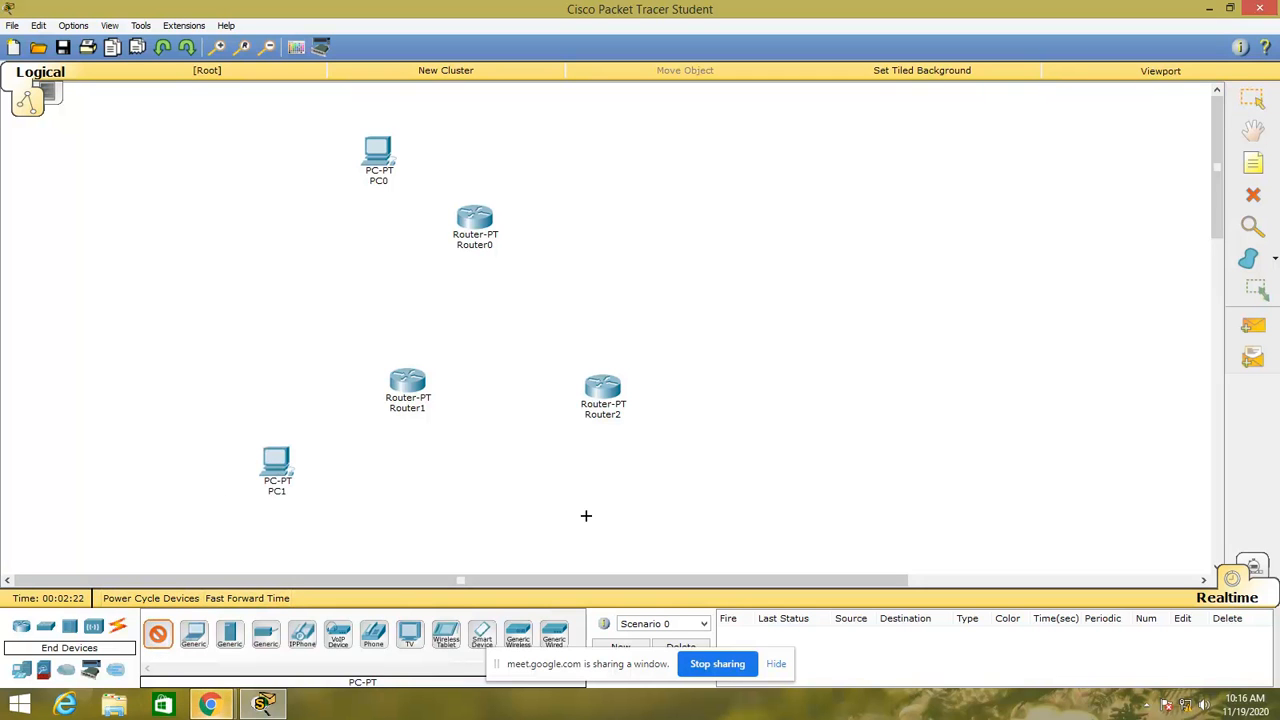
left_click(740, 486)
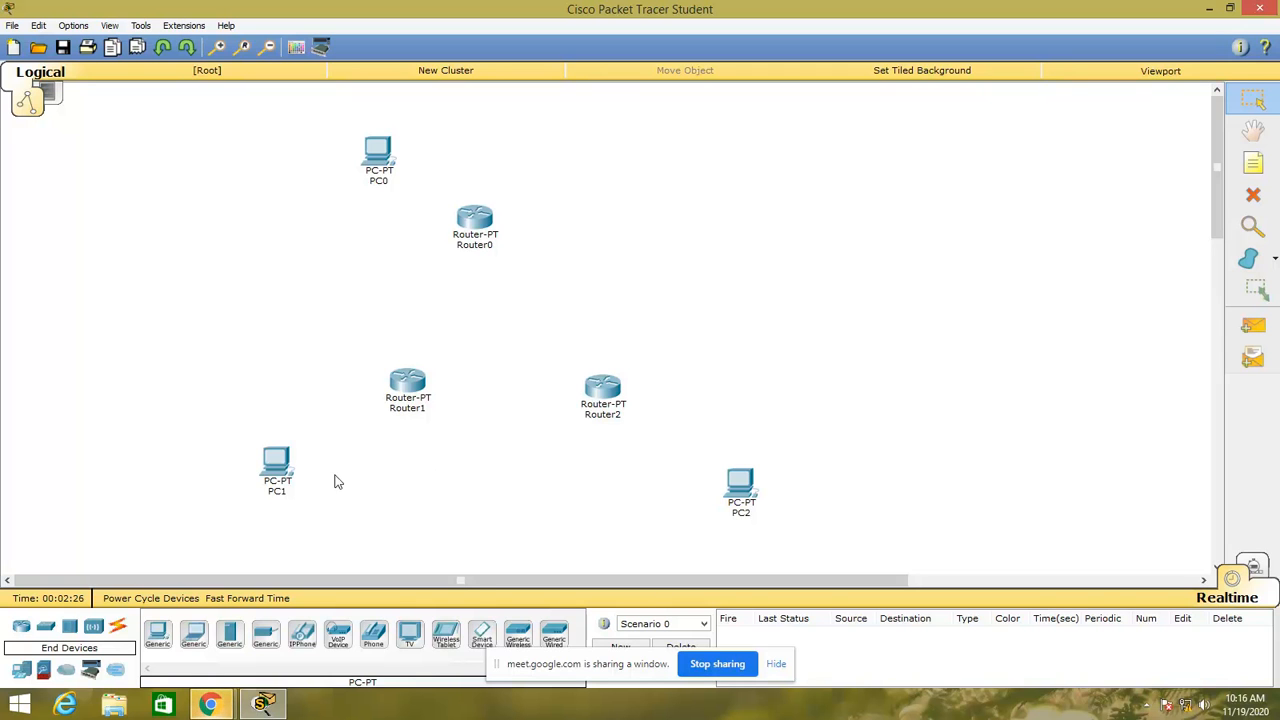
- Link the three routers in a triangle using automatically chosen connections, and shift Router2 and Router0 slightly to even out the layout
left_click(118, 628)
left_click(158, 634)
left_click(476, 228)
left_click(409, 385)
left_click(158, 634)
left_click(416, 384)
left_click(601, 387)
left_click(478, 222)
left_click(607, 388)
mouse_move(606, 389)
left_mouse_down()
mouse_move(596, 367)
mouse_move(595, 378)
left_mouse_up()
left_click_drag(485, 230, 499, 225)
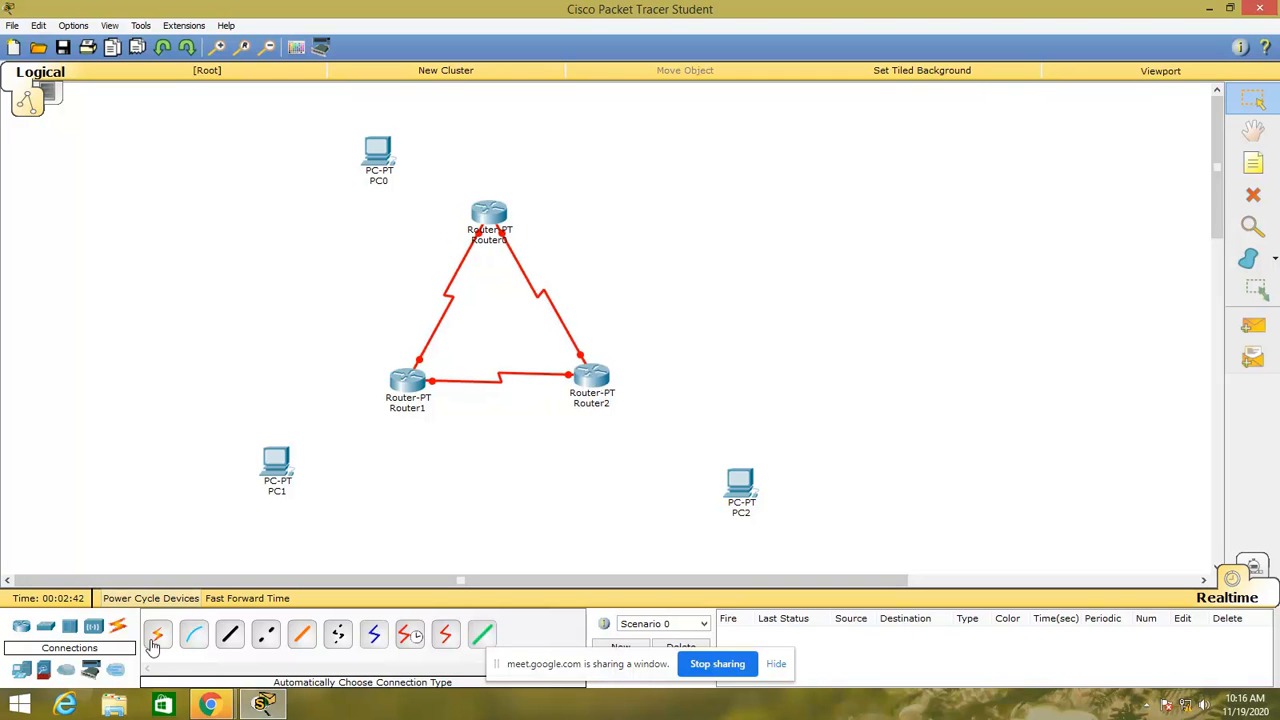
- Connect PC1 to Router1, PC0 to Router0 and PC2 to Router2 with automatically chosen connections
left_click(158, 636)
left_click(272, 470)
left_click(413, 379)
left_click(158, 636)
left_click(368, 168)
left_click(489, 212)
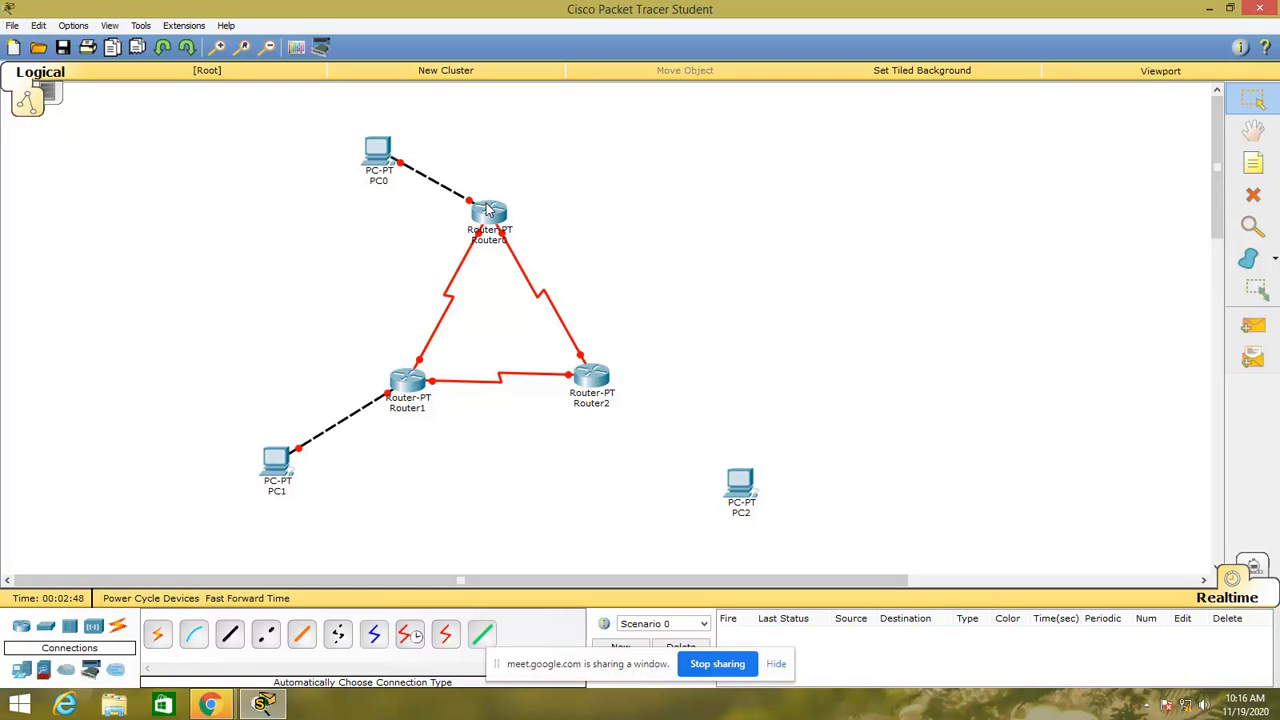
left_click(158, 636)
left_click(594, 378)
left_click(735, 478)
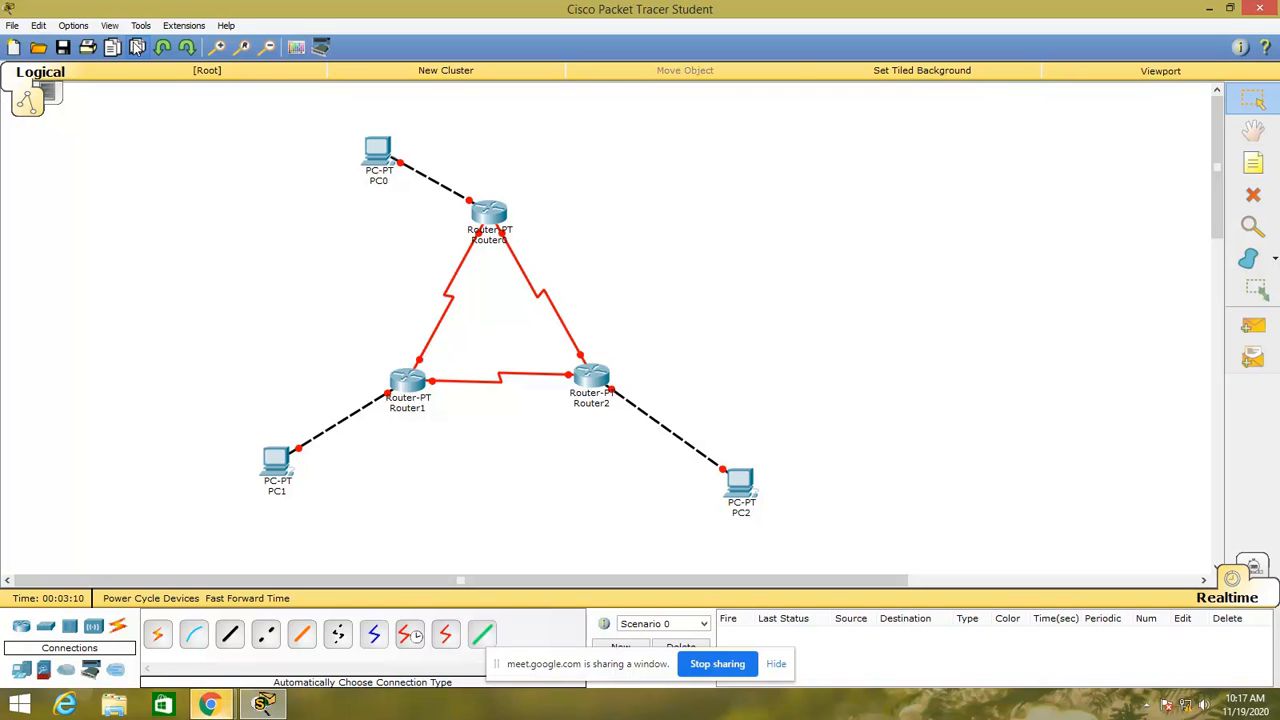
- Add the note 10.0.0.1 beside the PC0–Router0 link and the note 20.0.0.0 beside the PC1–Router1 link
left_click(1253, 162)
left_click(429, 148)
type("10.0.0.1")
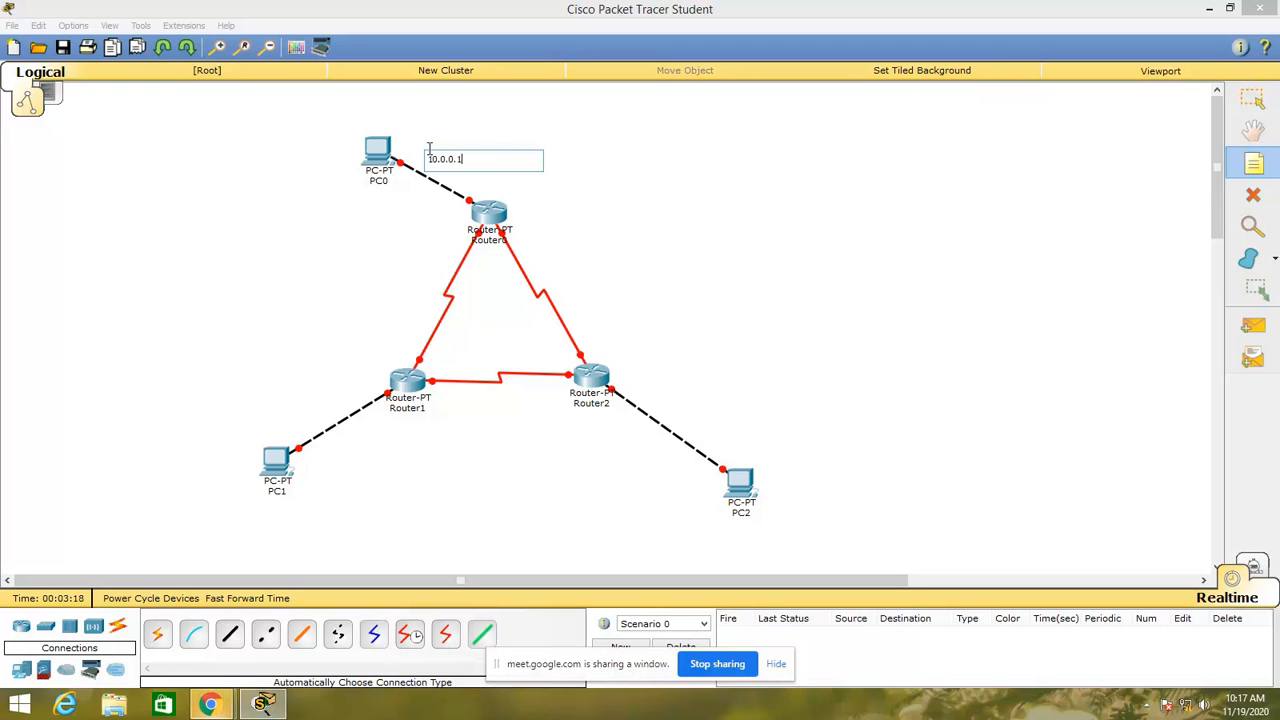
left_click(348, 456)
type("20")
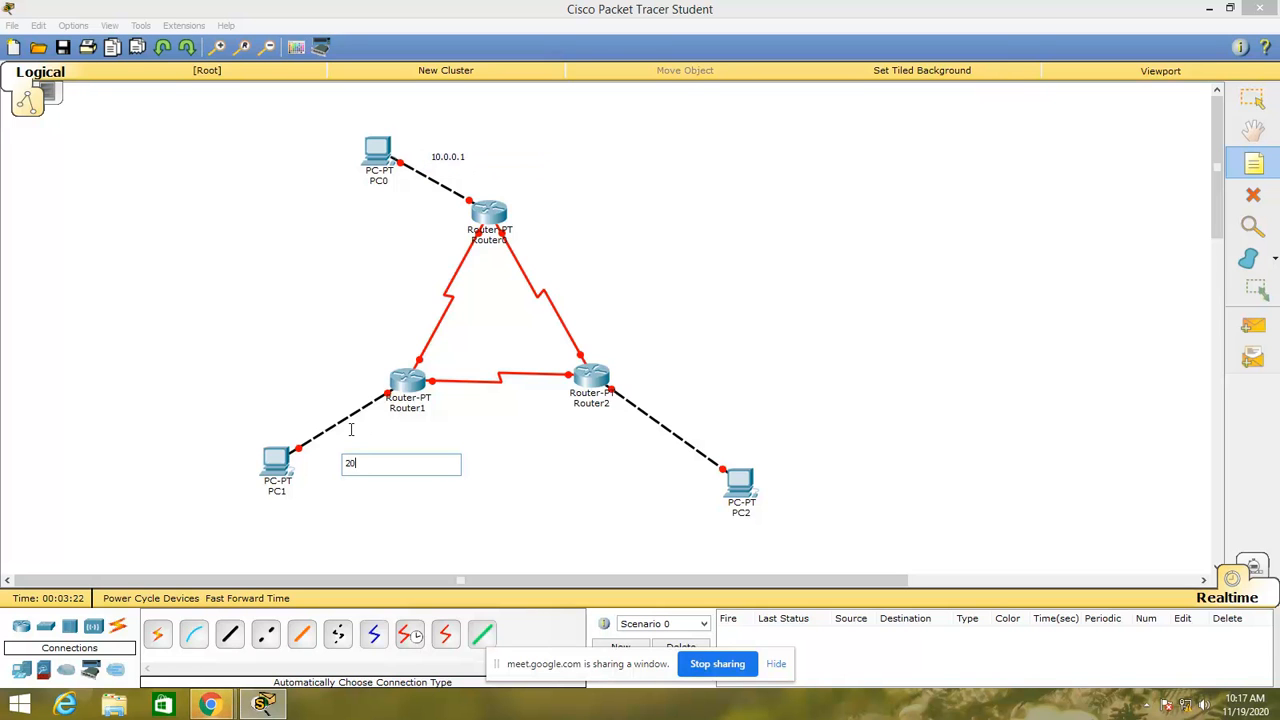
type(".0.")
- Edit the two notes to read "10.0.0.0 Network" at the PC0 link and "20.0.0.0 Network" at the PC1 link
left_click(443, 153)
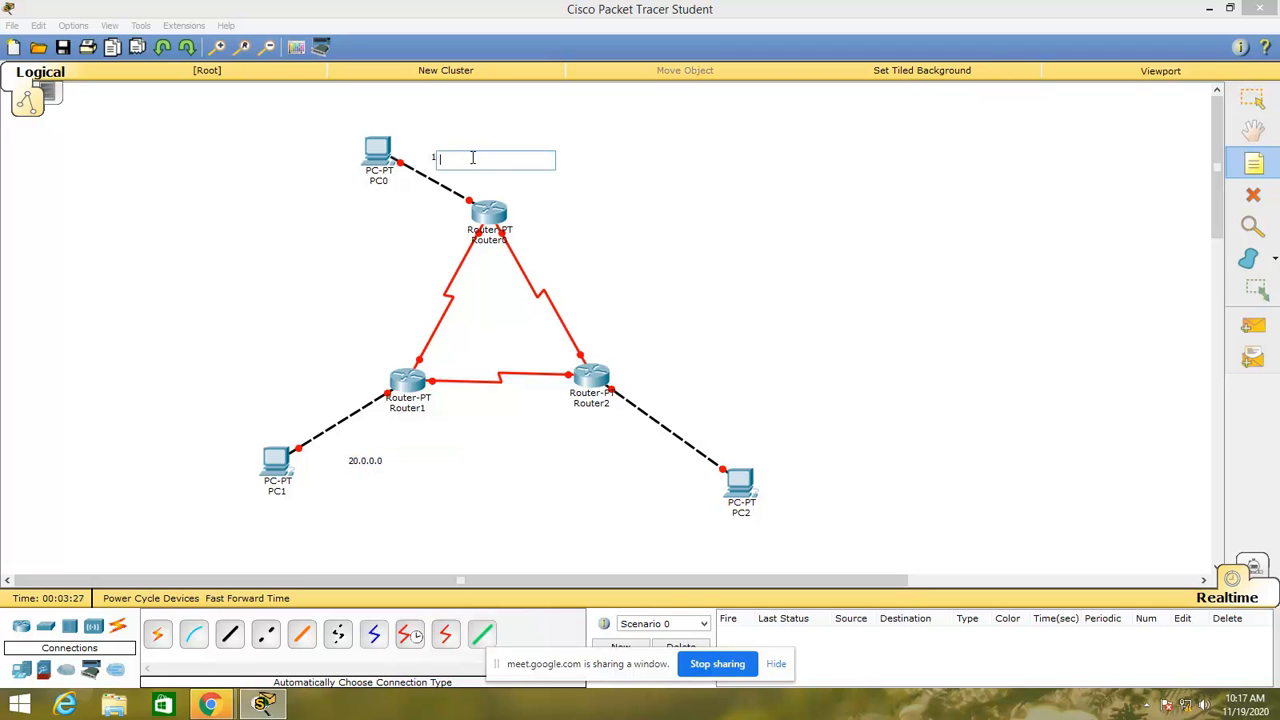
left_click(1254, 100)
double_click(474, 157)
key("BackSpace")
type("0.0.0.0 Network")
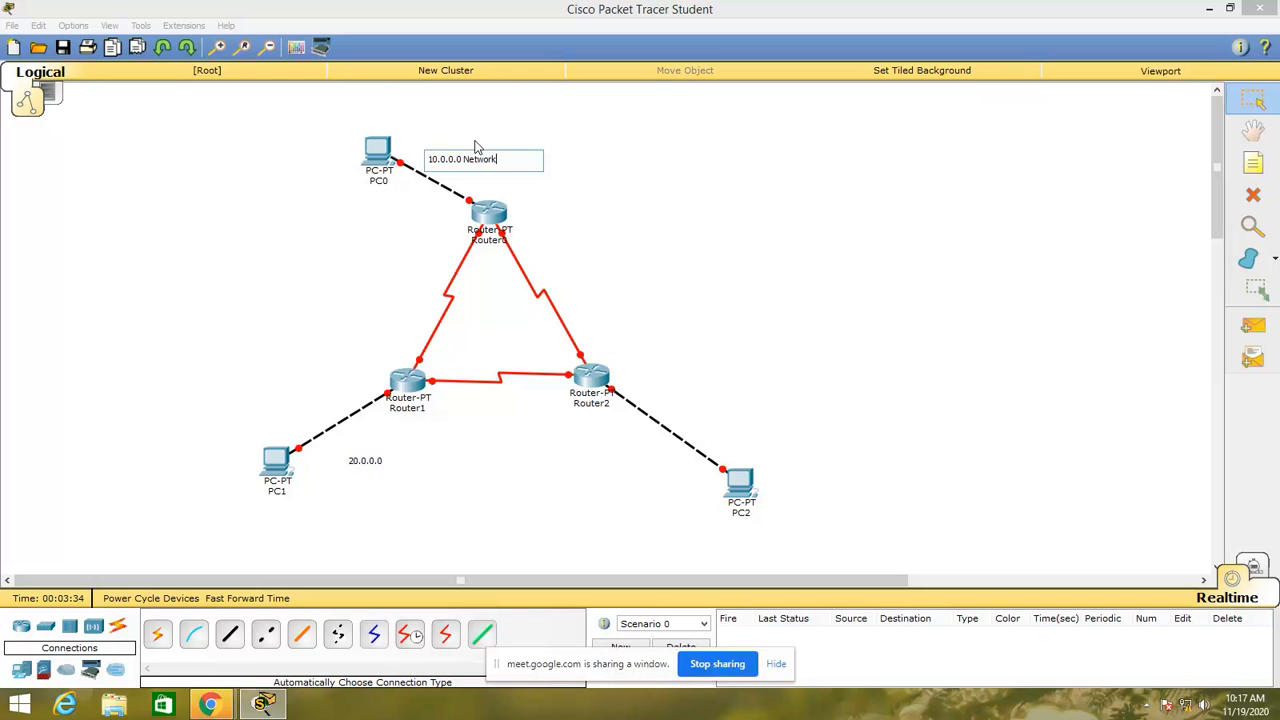
double_click(354, 462)
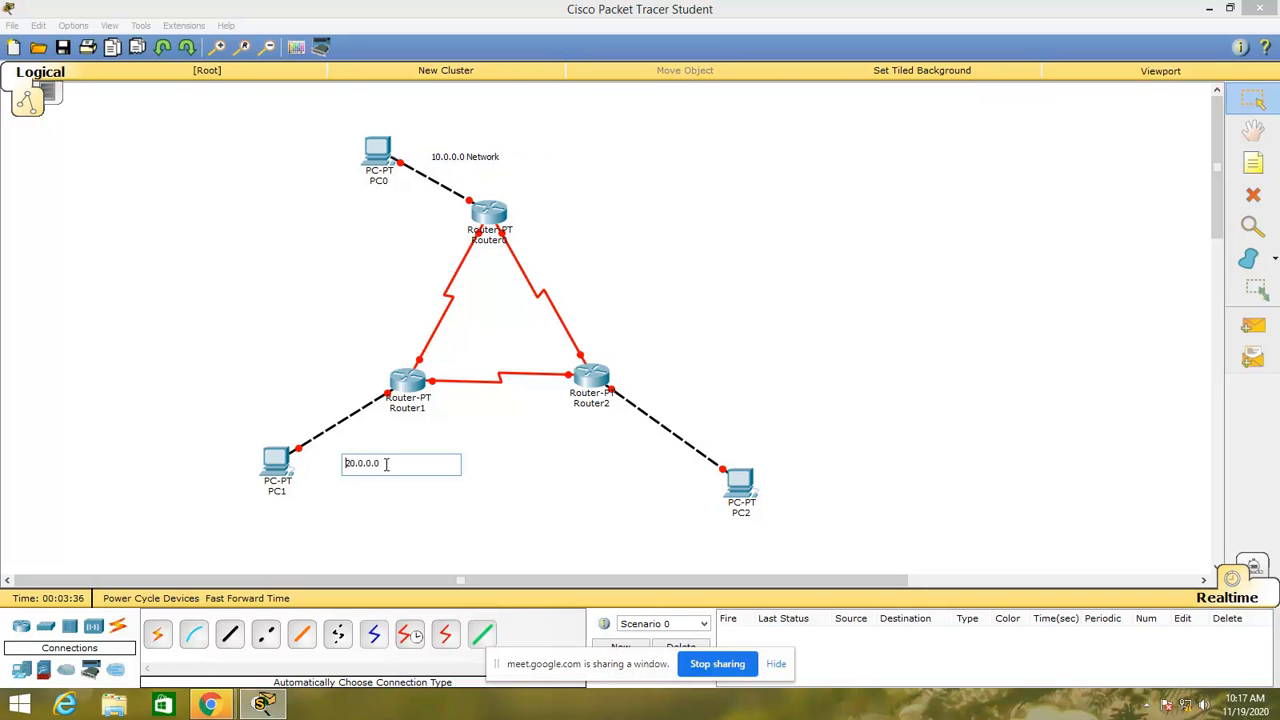
type("Network")
- Add the notes "30.0.0.0 Network" beside the Router2–PC2 link and "40.0.0.0 Network" beside the Router0–Router2 link
left_click(1253, 162)
left_click(682, 405)
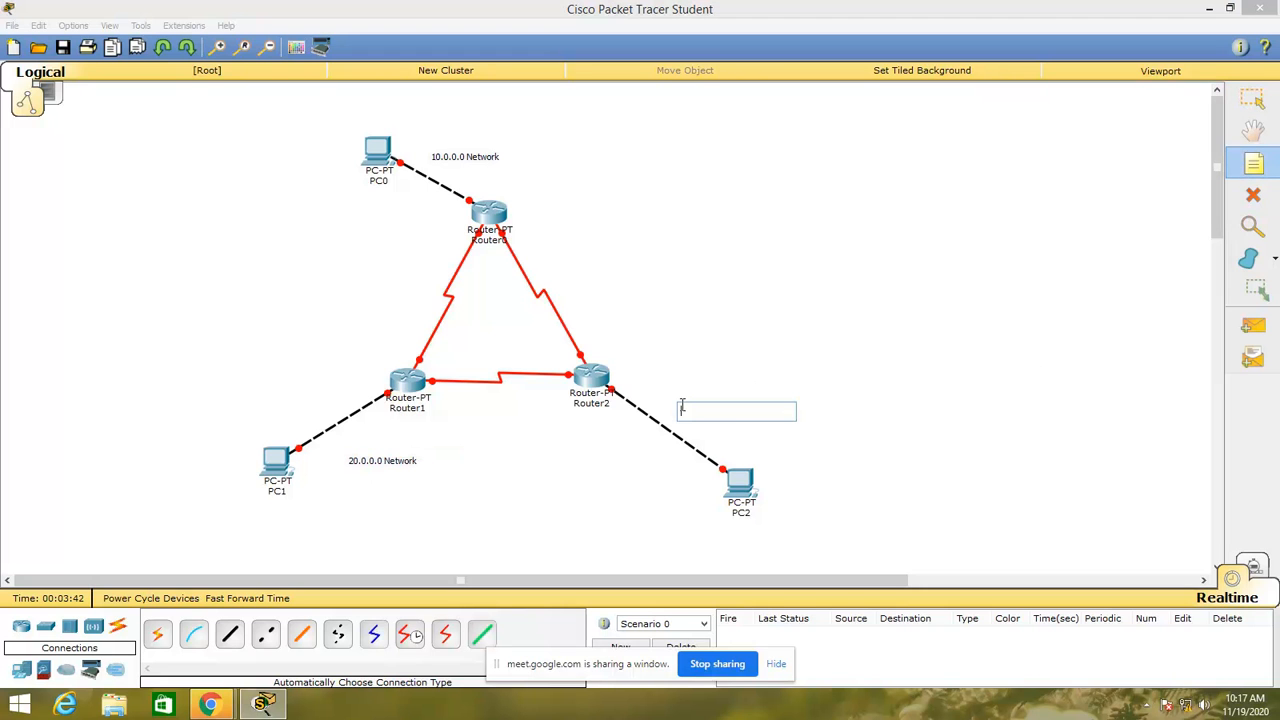
type("30.0.0.0 Network")
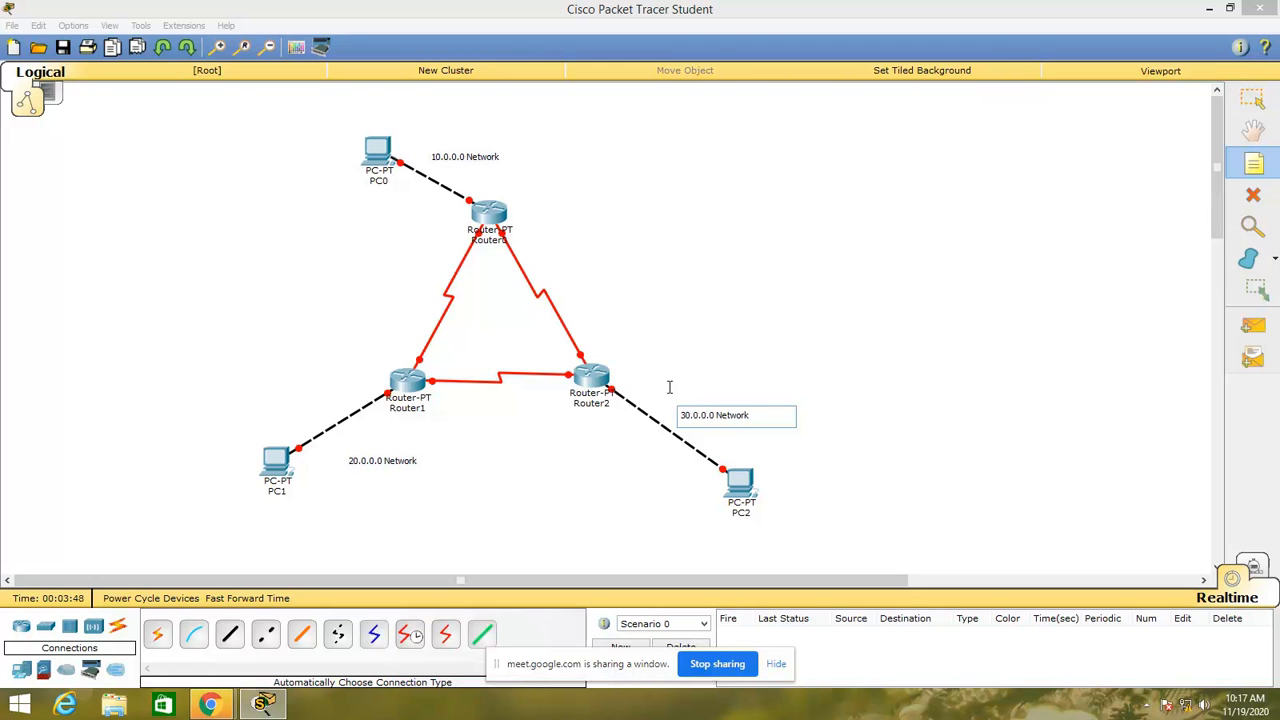
left_click(565, 280)
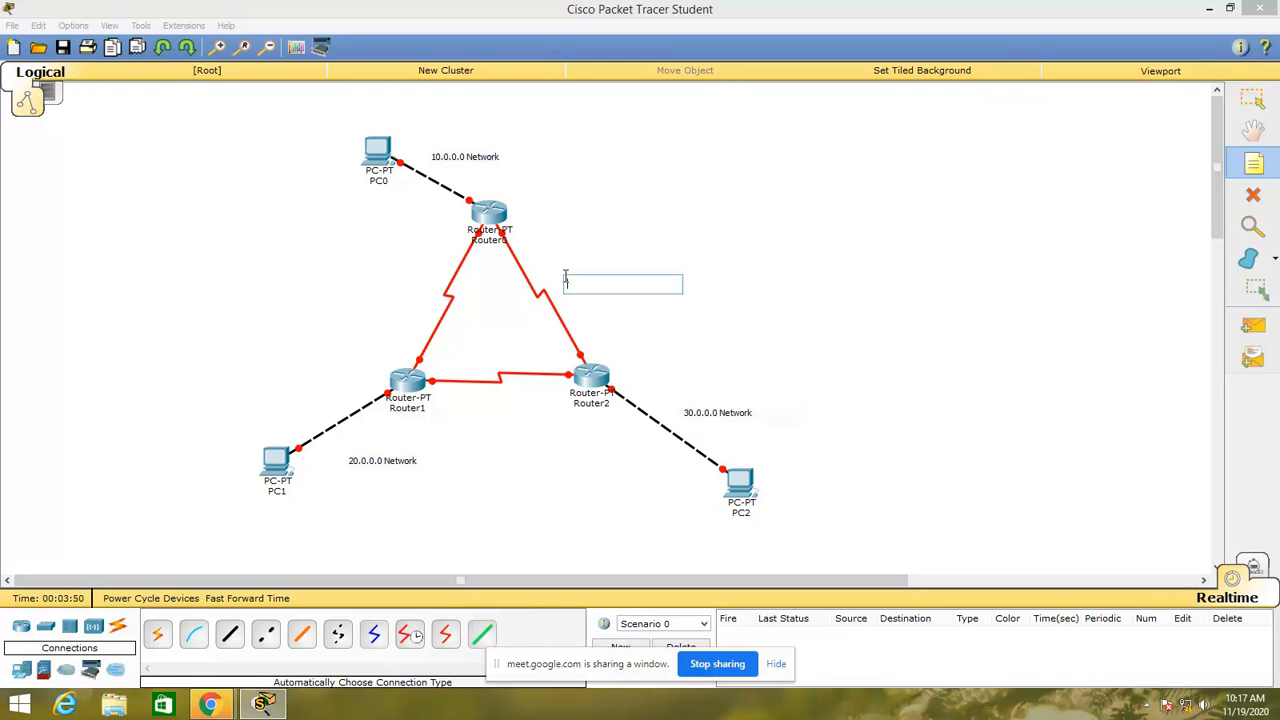
type("40.0.0.0 Network")
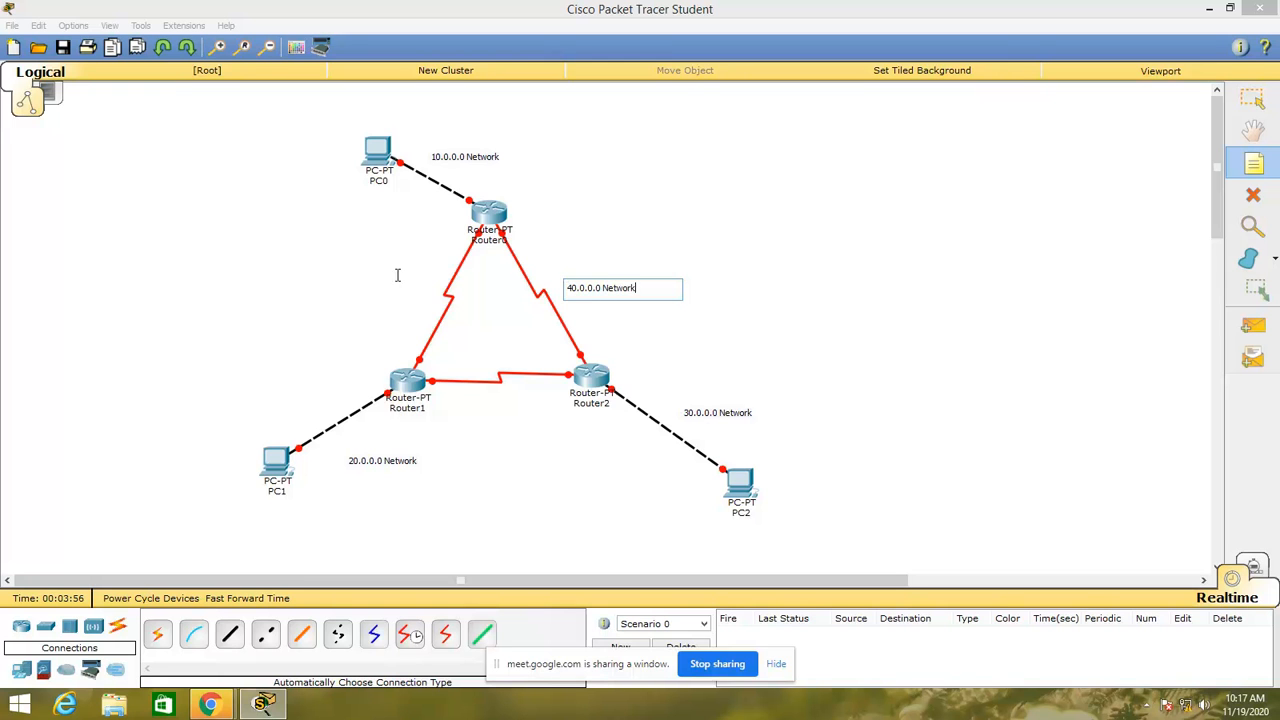
- Add the notes "50.0.0.0 Network" at the Router0–Router1 link and "60.0.0.0 Network" just above the Router1–Router2 link
left_click(392, 276)
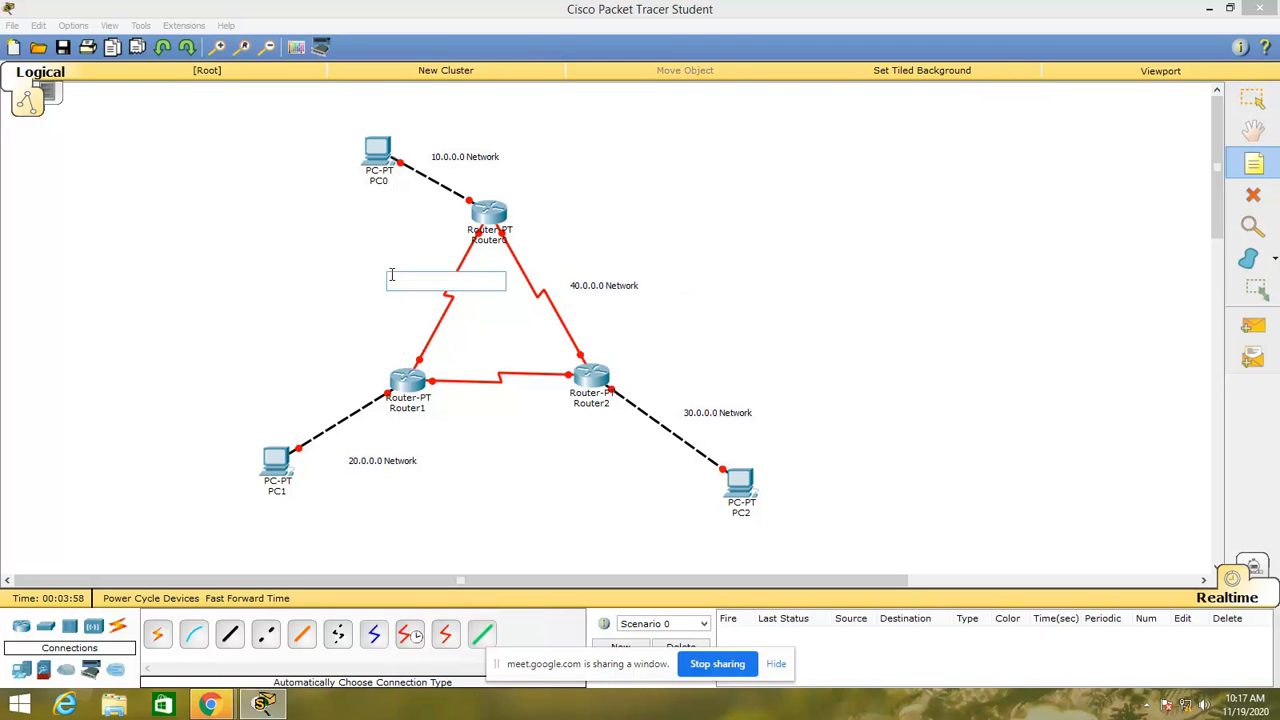
type("50.0.")
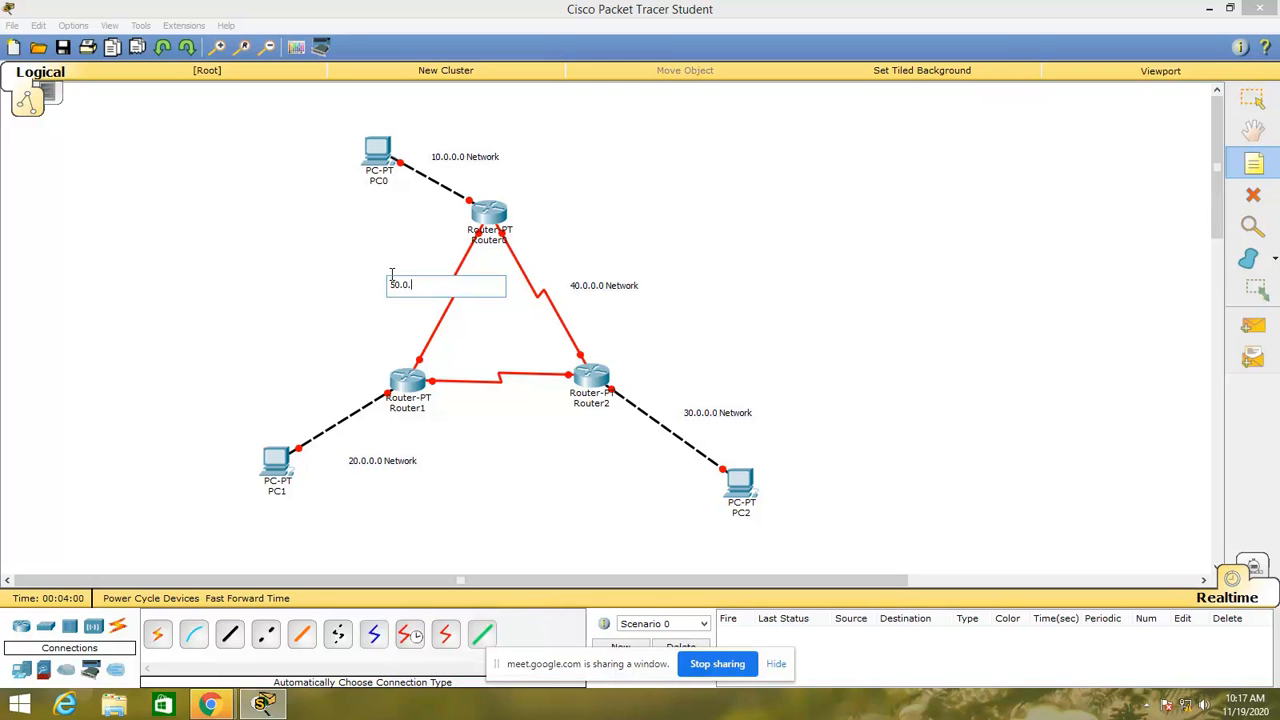
type("0.0 Network")
left_click(474, 362)
type("60.0.0.")
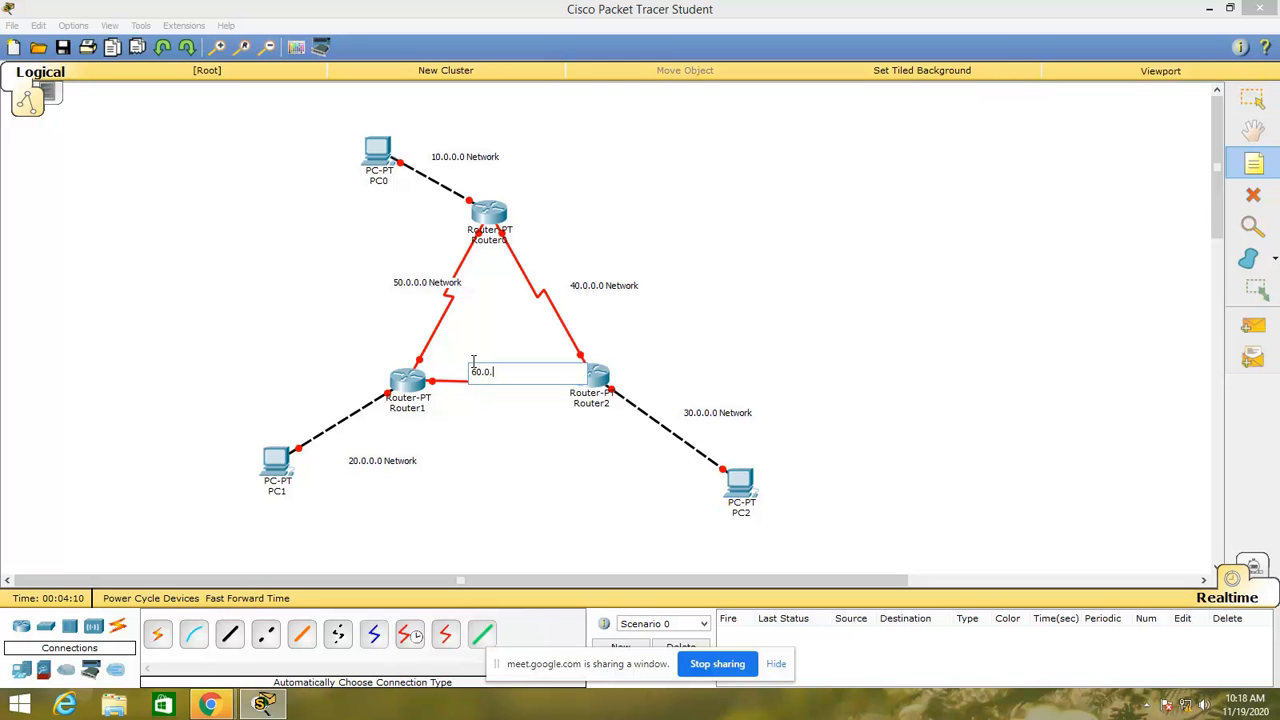
type("0 Network")
left_click(1253, 100)
left_click_drag(500, 372, 496, 354)
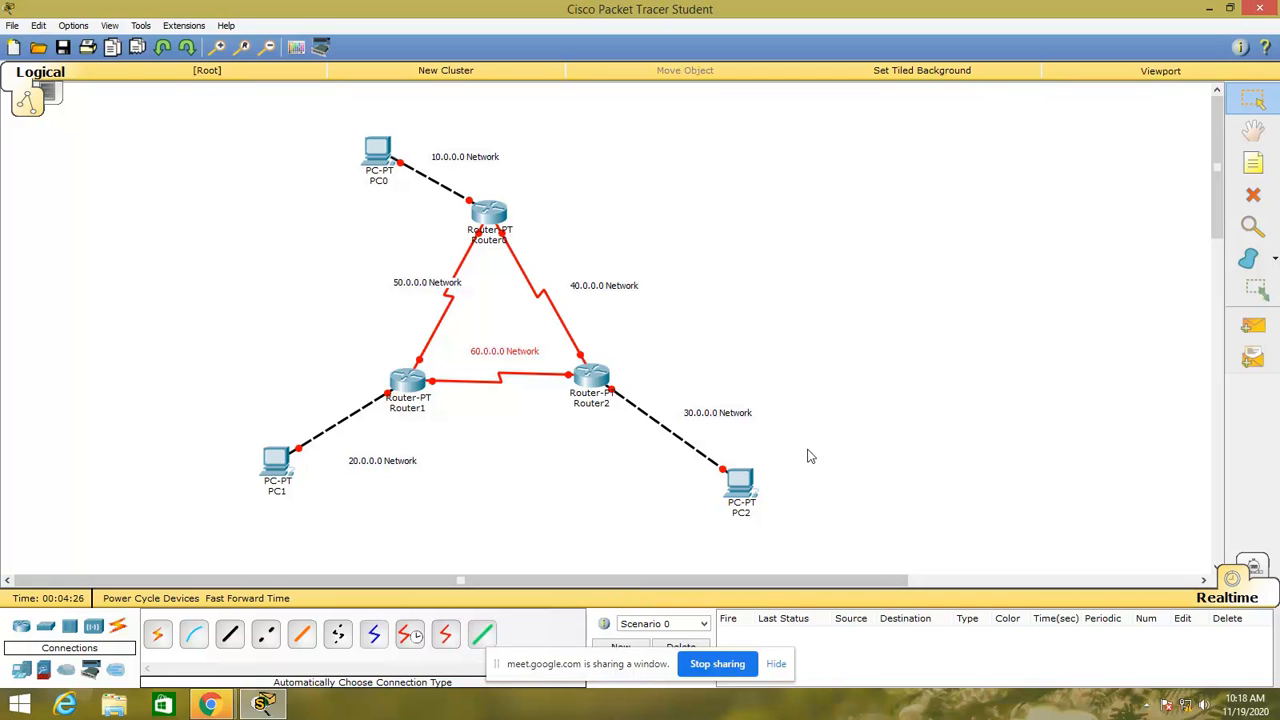
- Add a note in the empty area beside the topology with the first line "1. Design the Topology Diagram"
left_click(1253, 163)
left_click(870, 137)
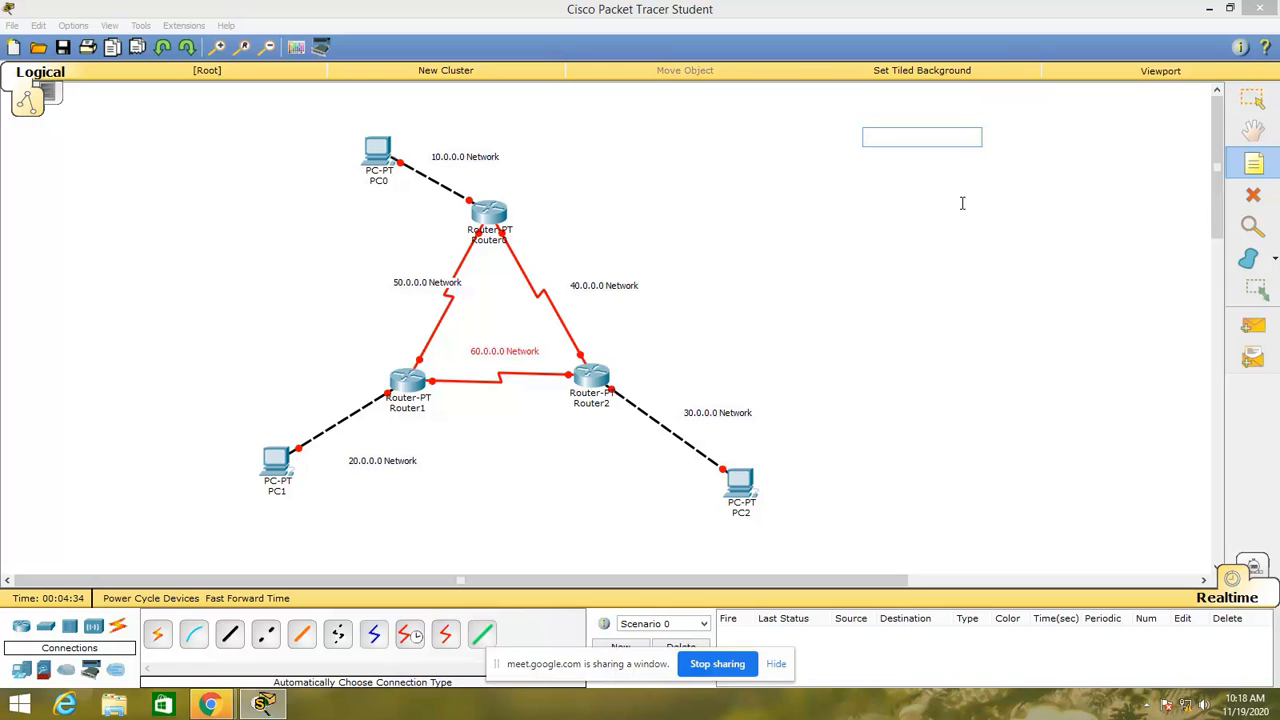
type("1.")
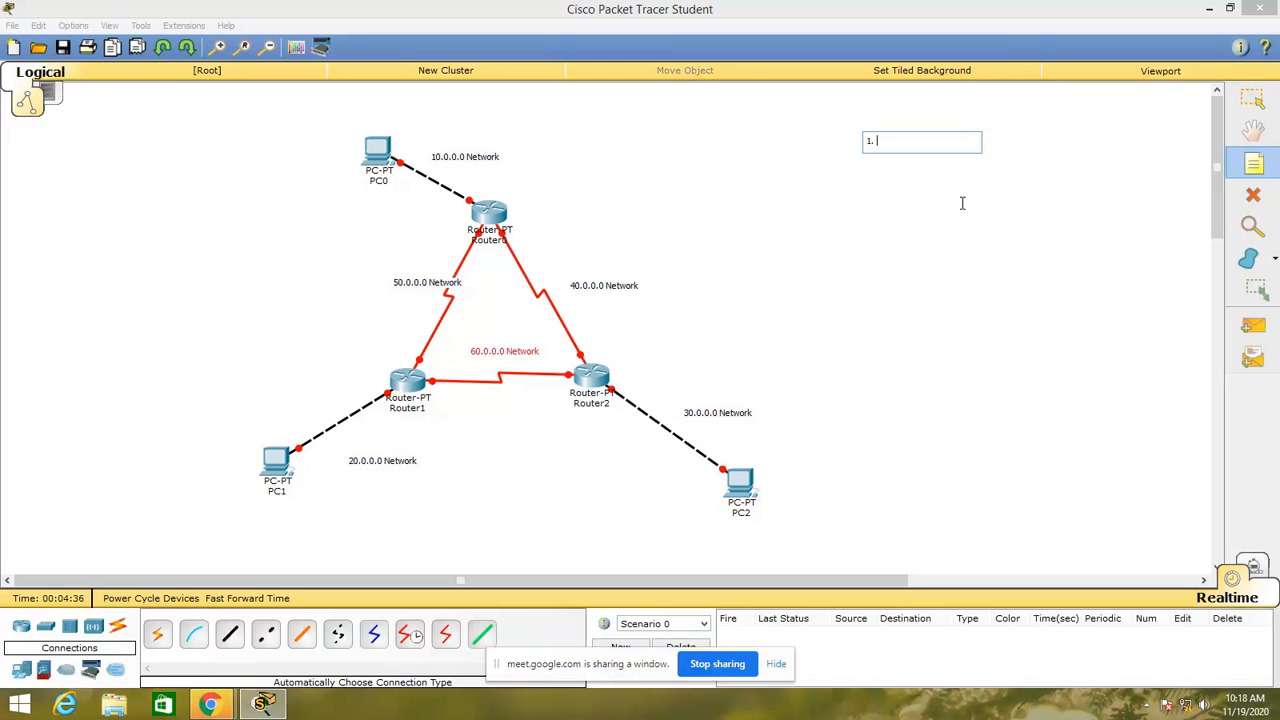
type(" Des")
type("ing the")
key("BackSpace")
key("BackSpace")
key("BackSpace")
type("gn the Too")
key("BackSpace")
type("pology Diagram")
key("Return")
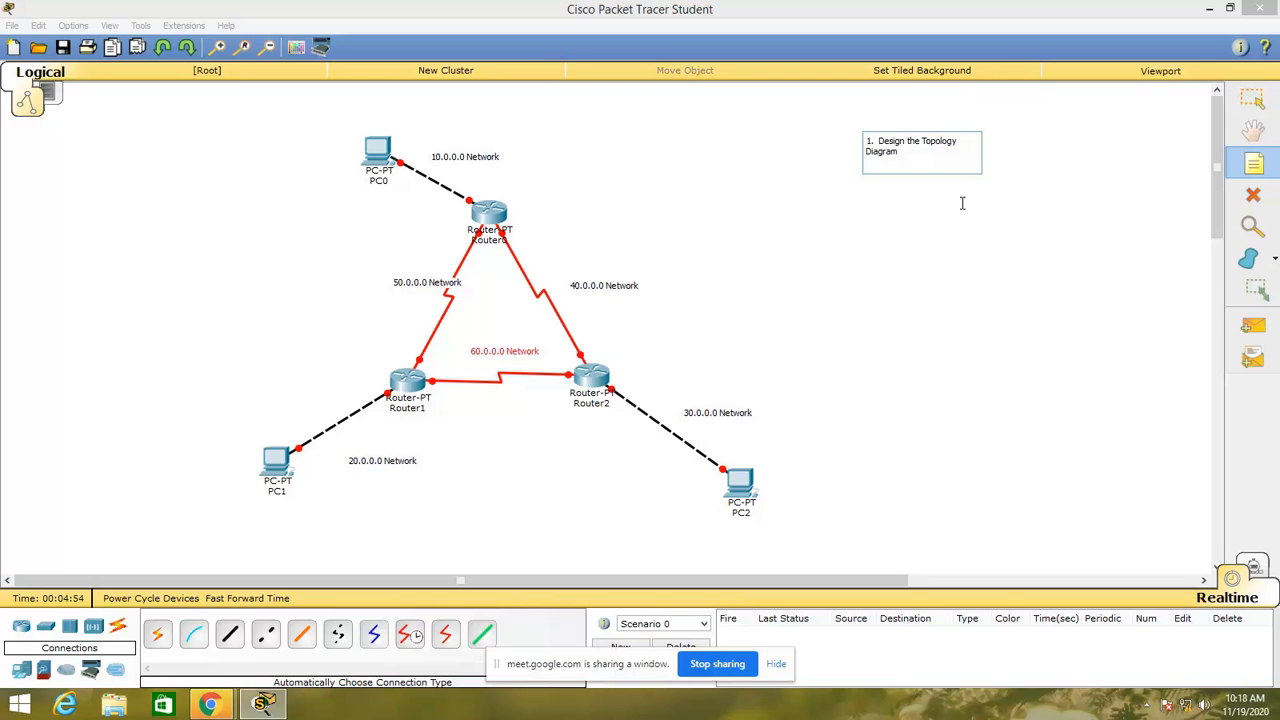
- Add the second line "2. Assign the IP addresses" to the task list note and finish editing it
type("2. Assign the IP addre")
key("BackSpace")
type("sses")
left_click(1255, 103)
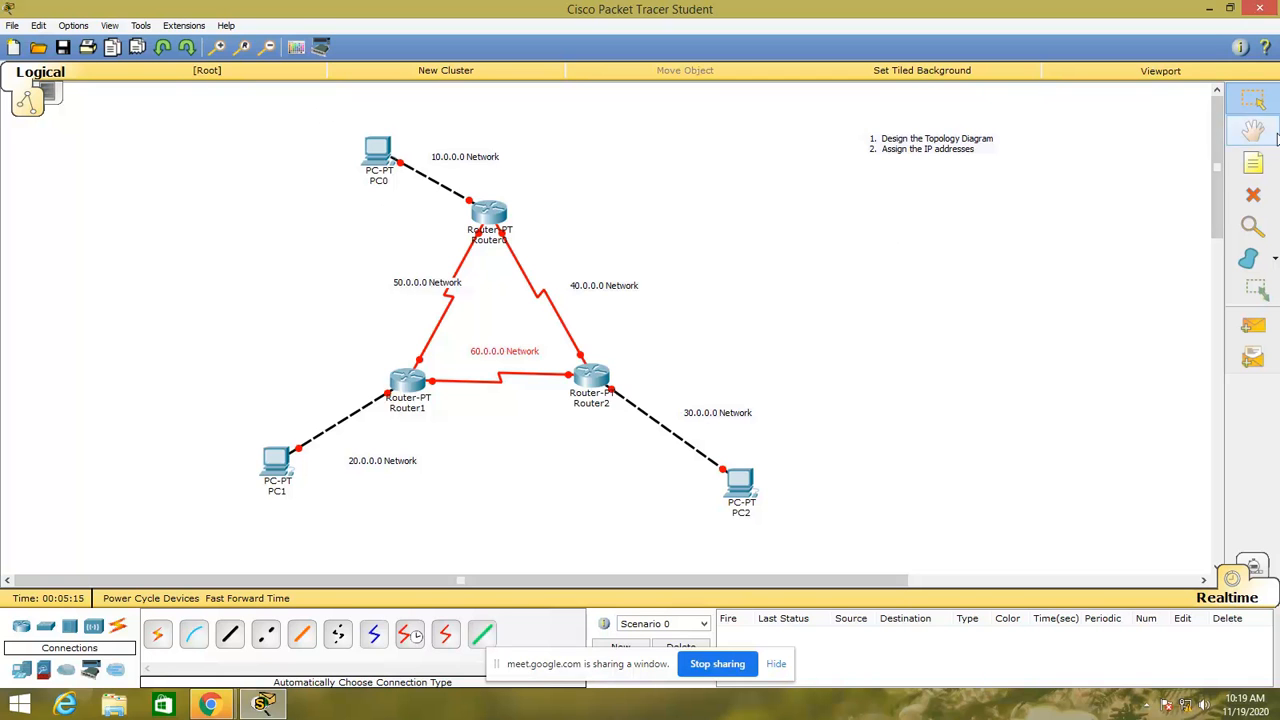
- Enlarge the topology view by two zoom levels and add the note 10.0.0.1 beneath PC0
left_click(1253, 162)
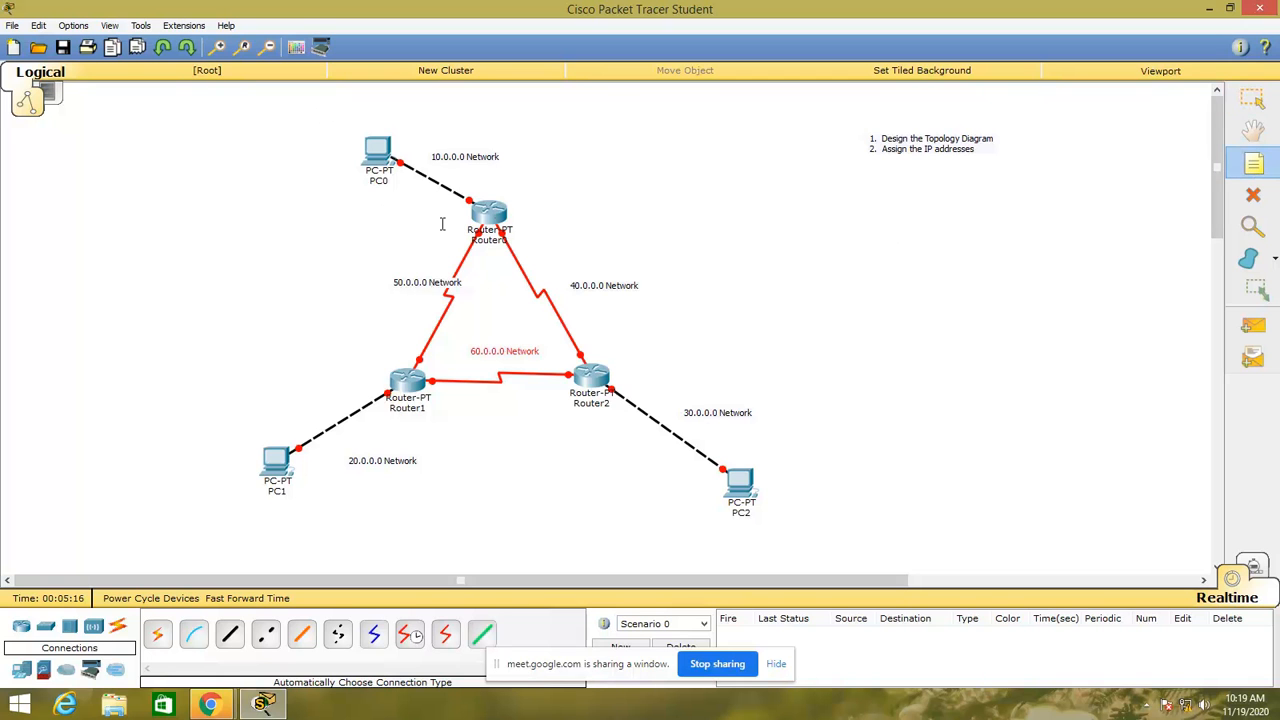
left_click(357, 190)
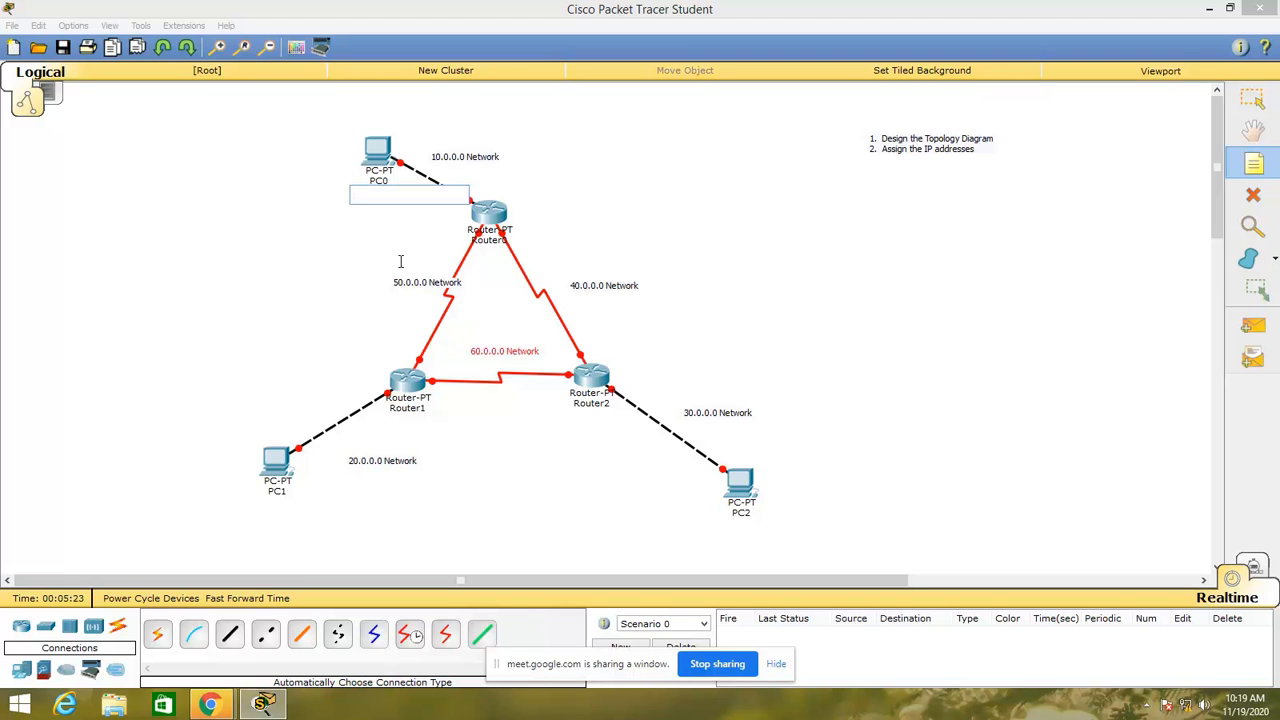
left_click(219, 48)
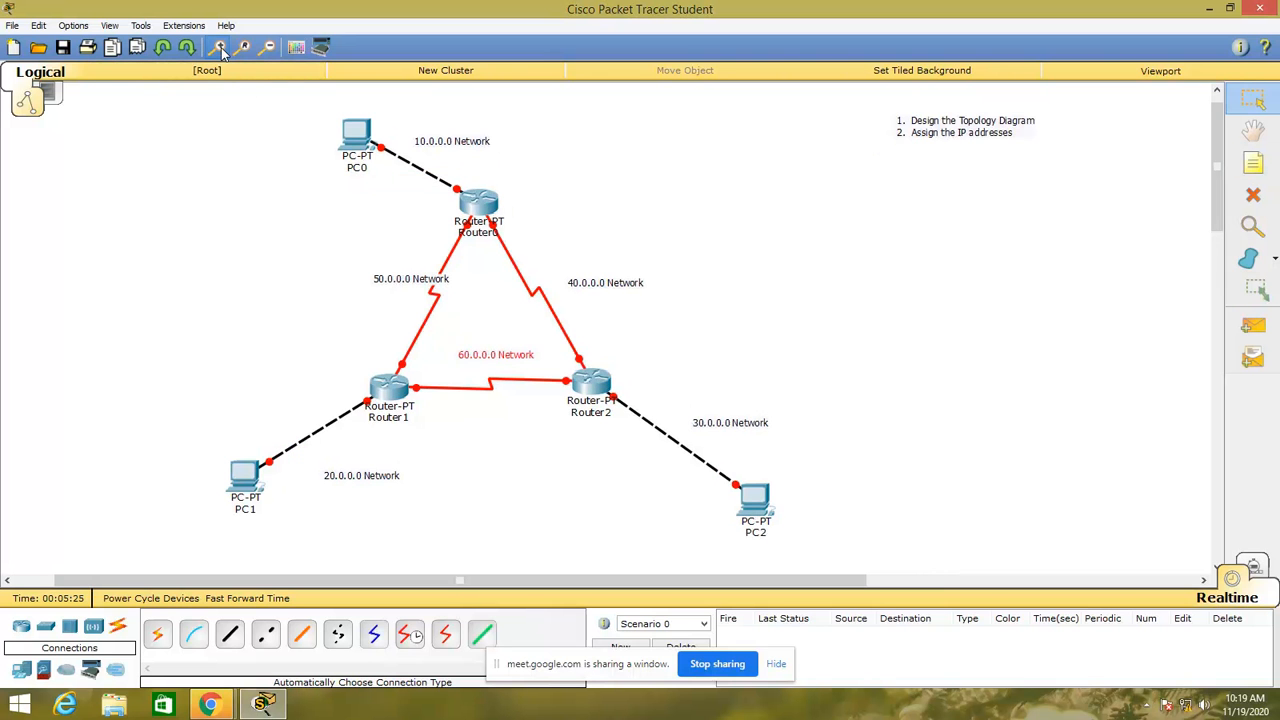
left_click(219, 48)
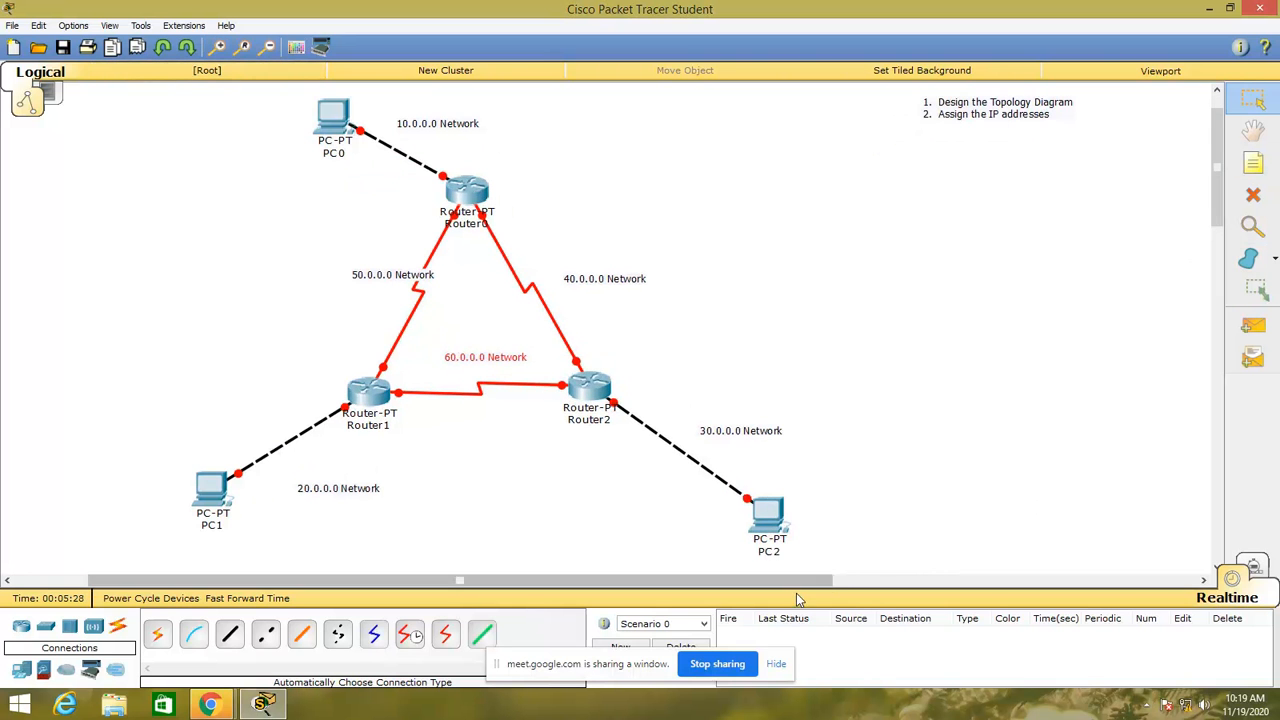
left_click(1253, 163)
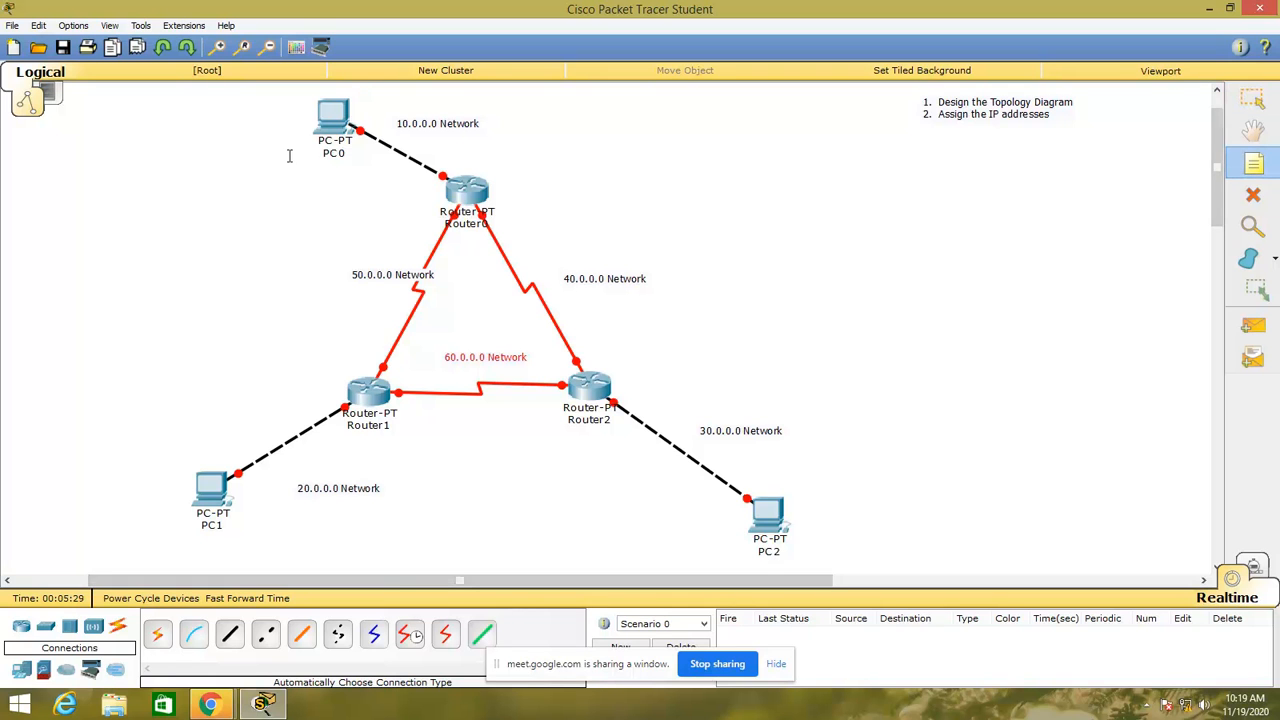
left_click(305, 160)
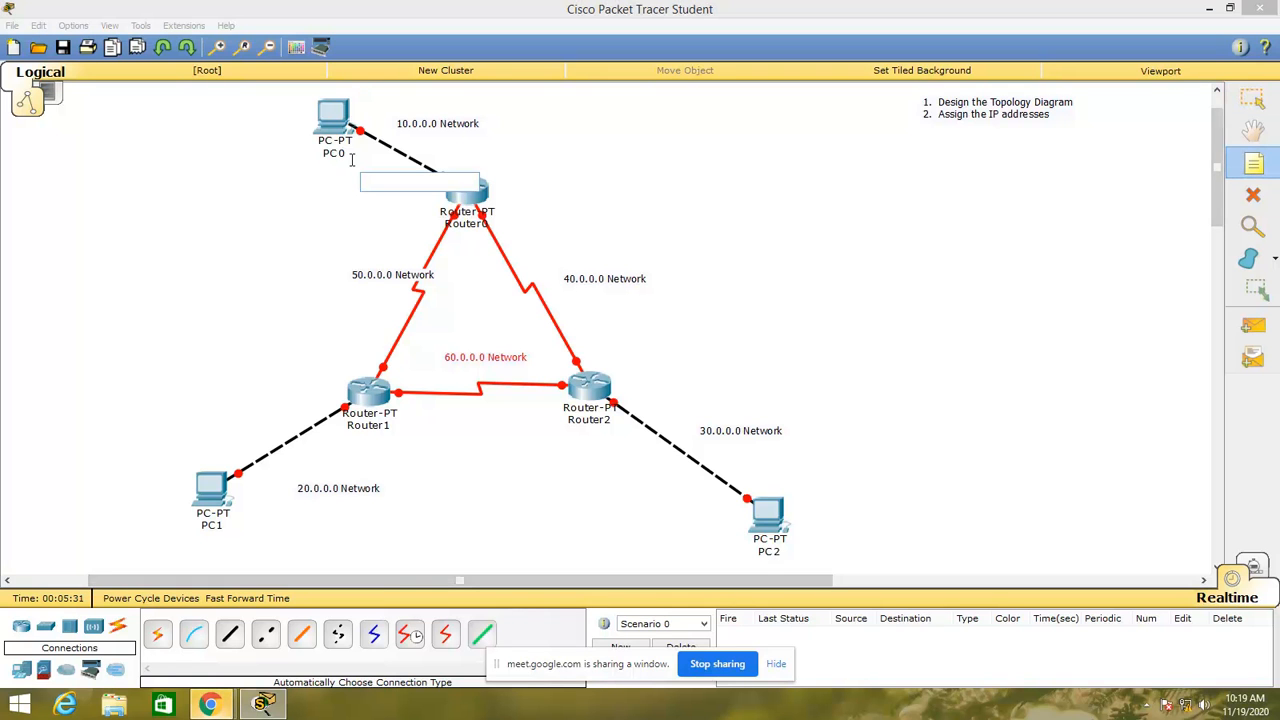
left_click(298, 156)
type("10.0.0.1")
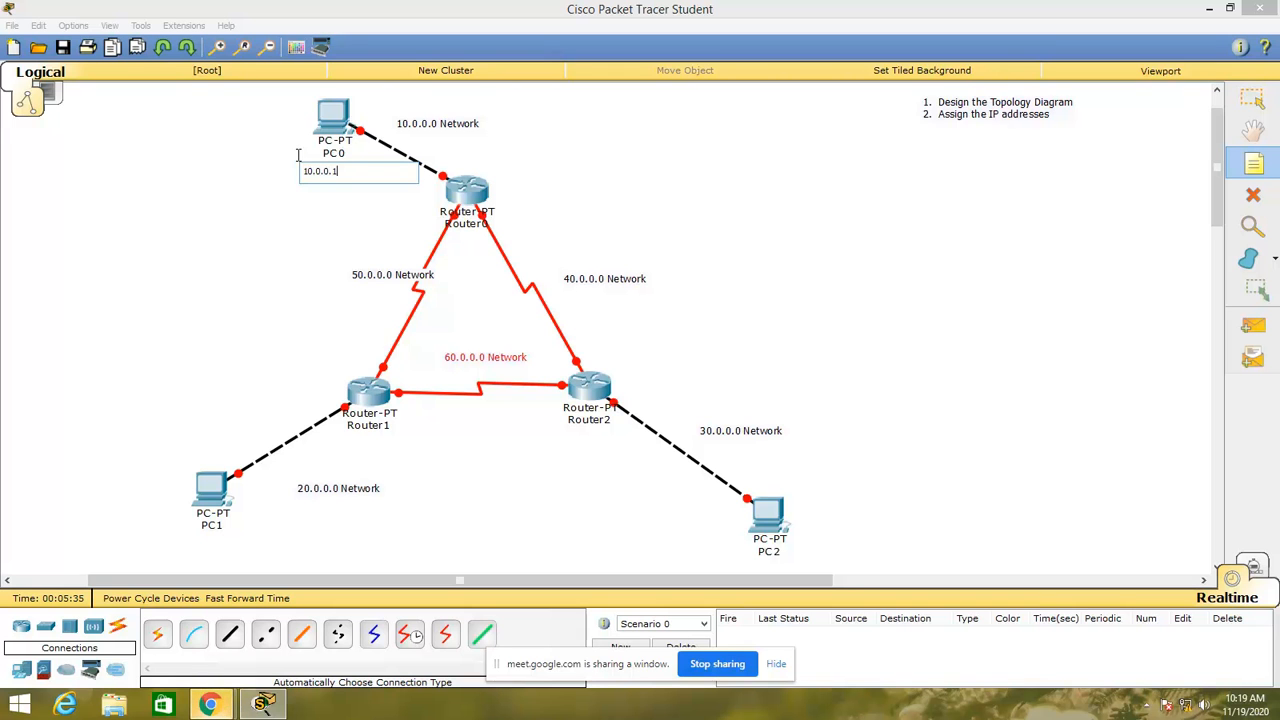
- Add the note 10.0.0.2 just above Router0 for its interface on the PC0 link
left_click(457, 152)
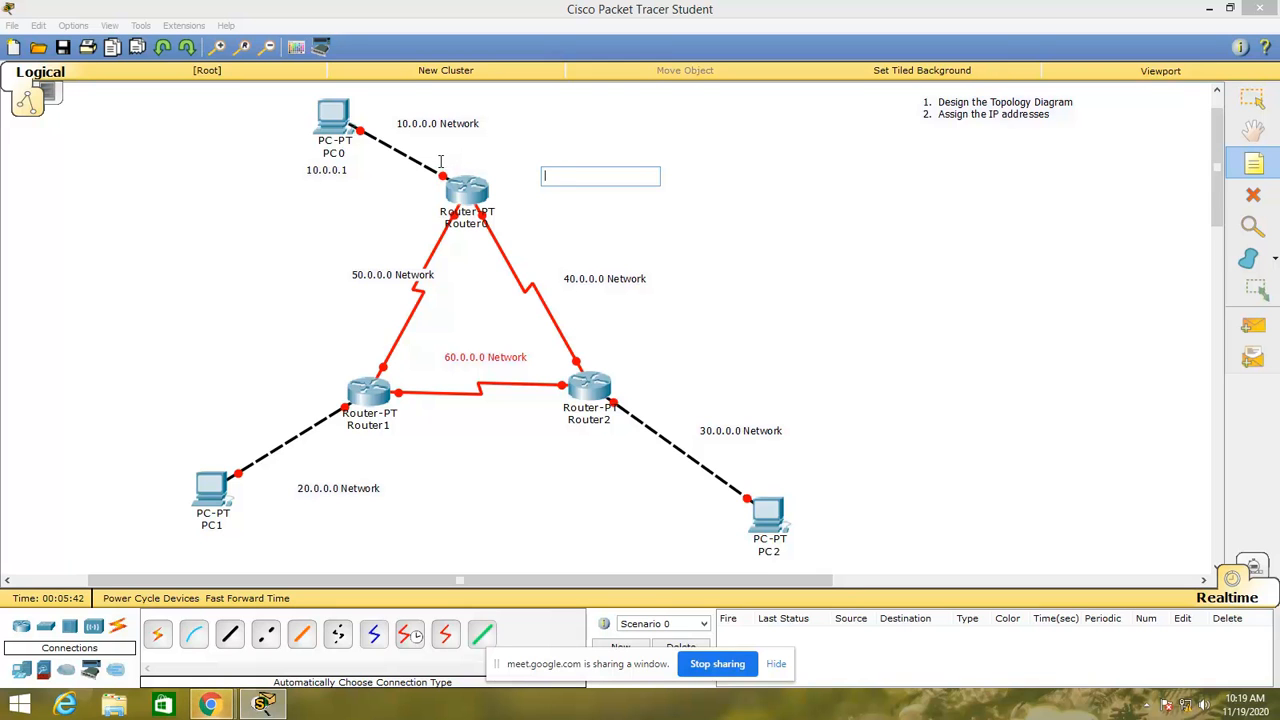
type("10.0.0.2")
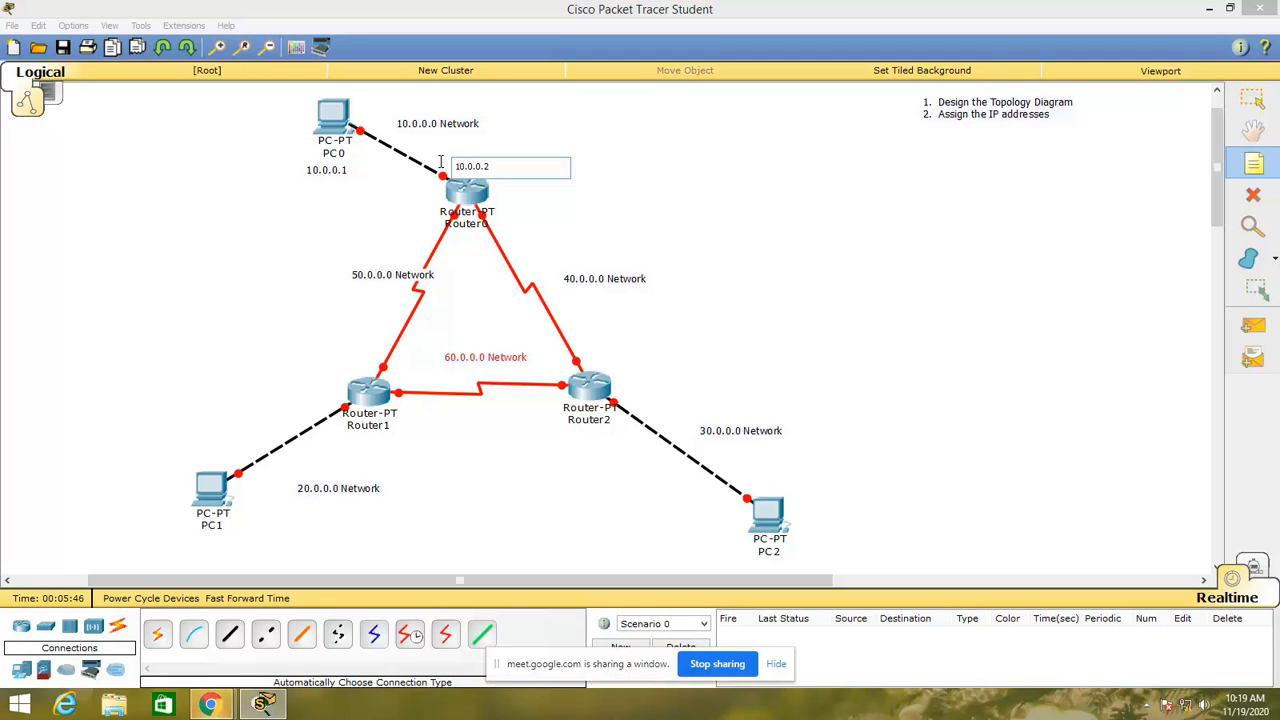
left_click(1251, 100)
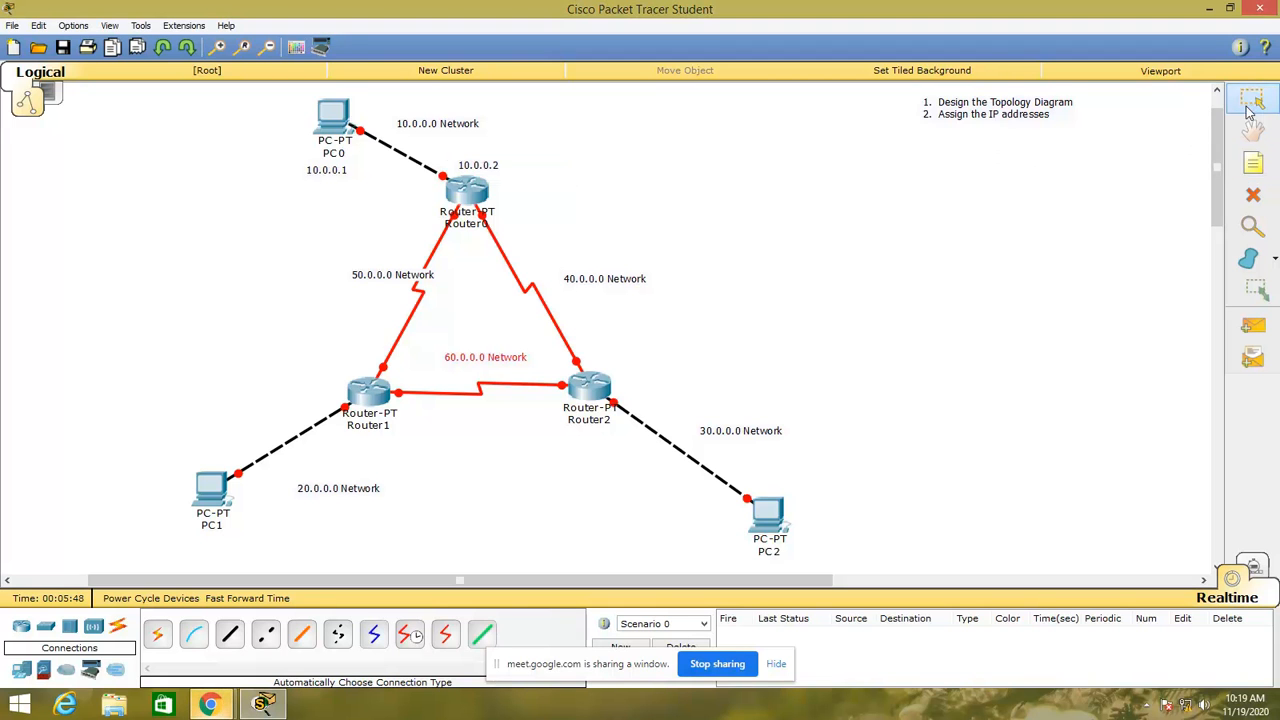
- Add the note 20.0.0.1 beneath PC1 and the note 20.0.0.2 beside Router1, near its link to PC1
left_click(1255, 167)
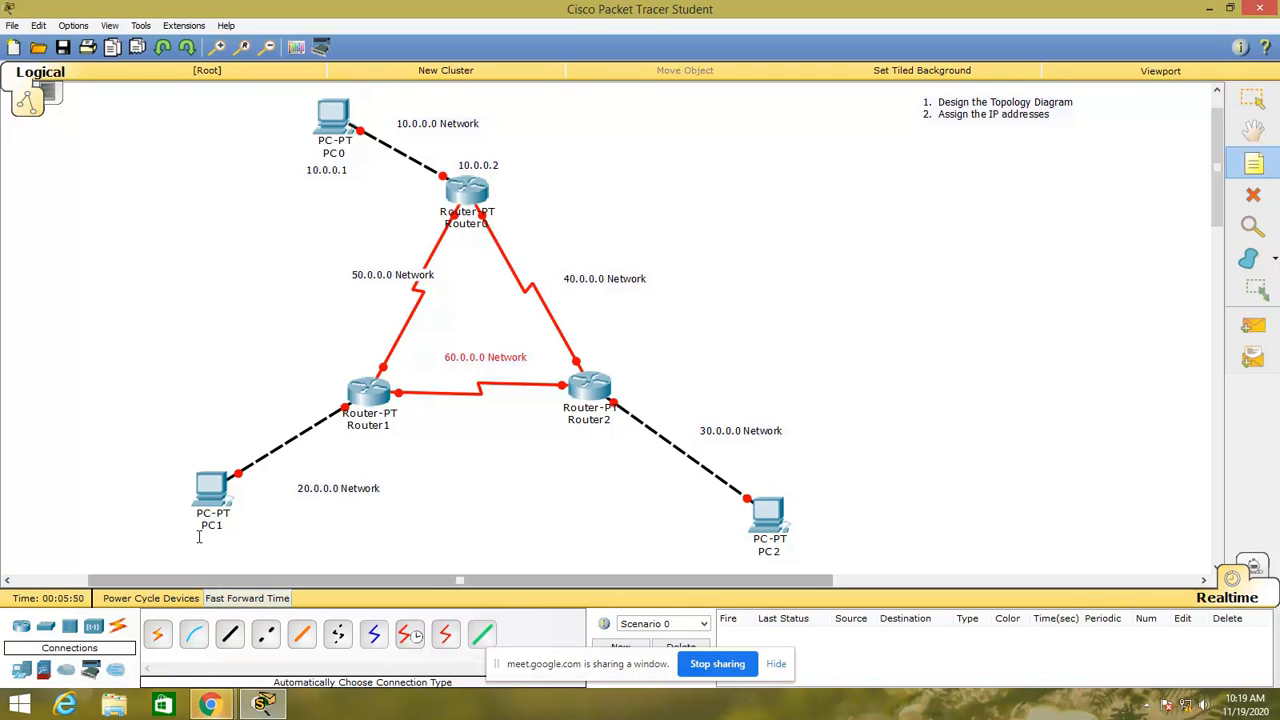
left_click(168, 530)
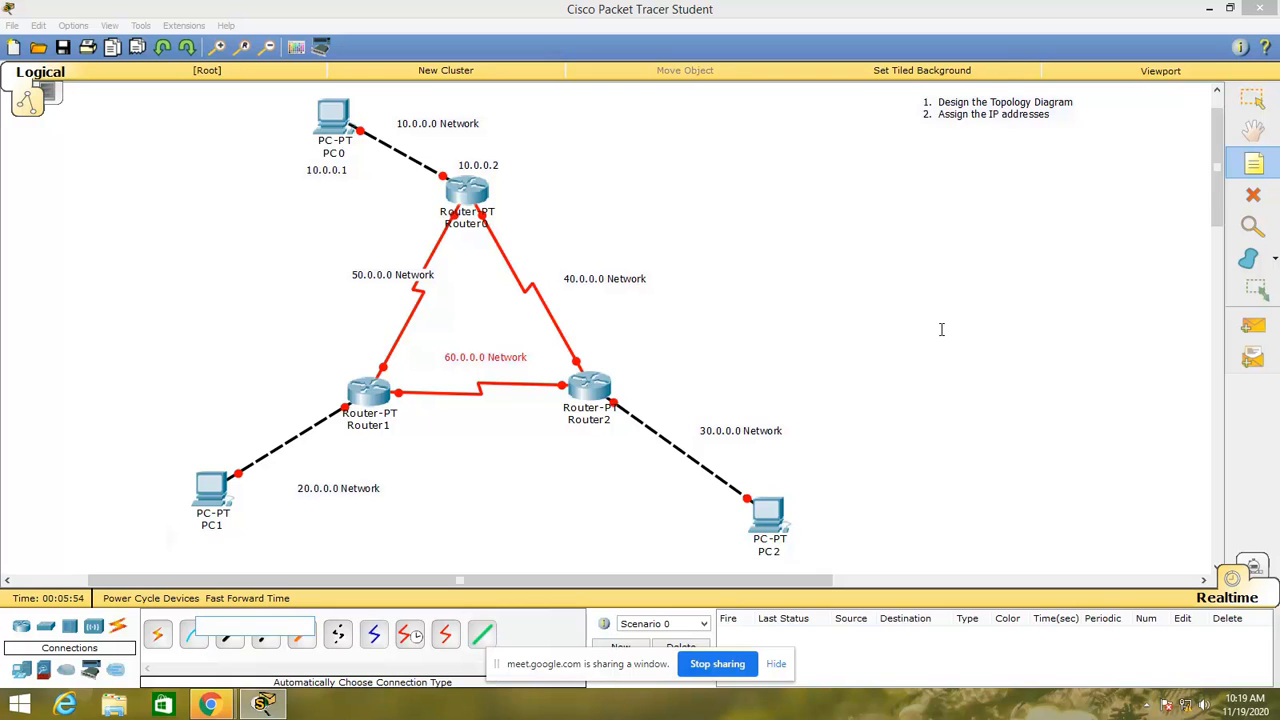
type("20.0.0.1")
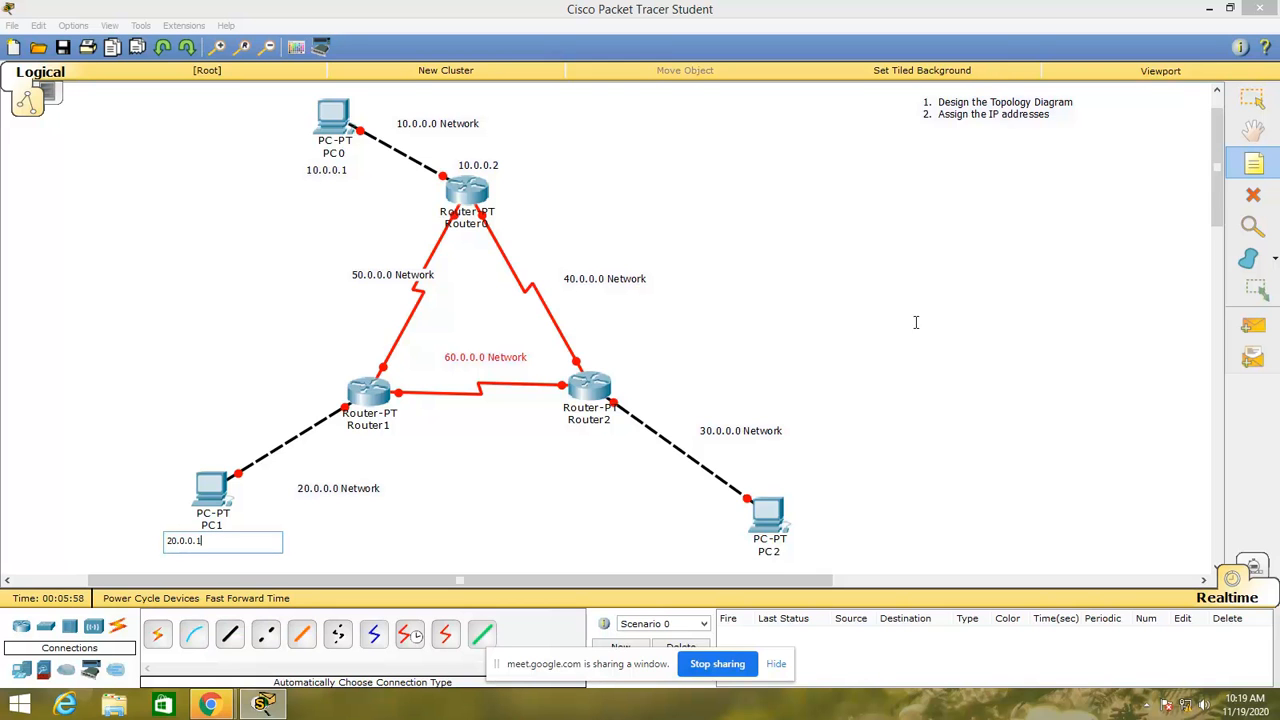
left_click(275, 387)
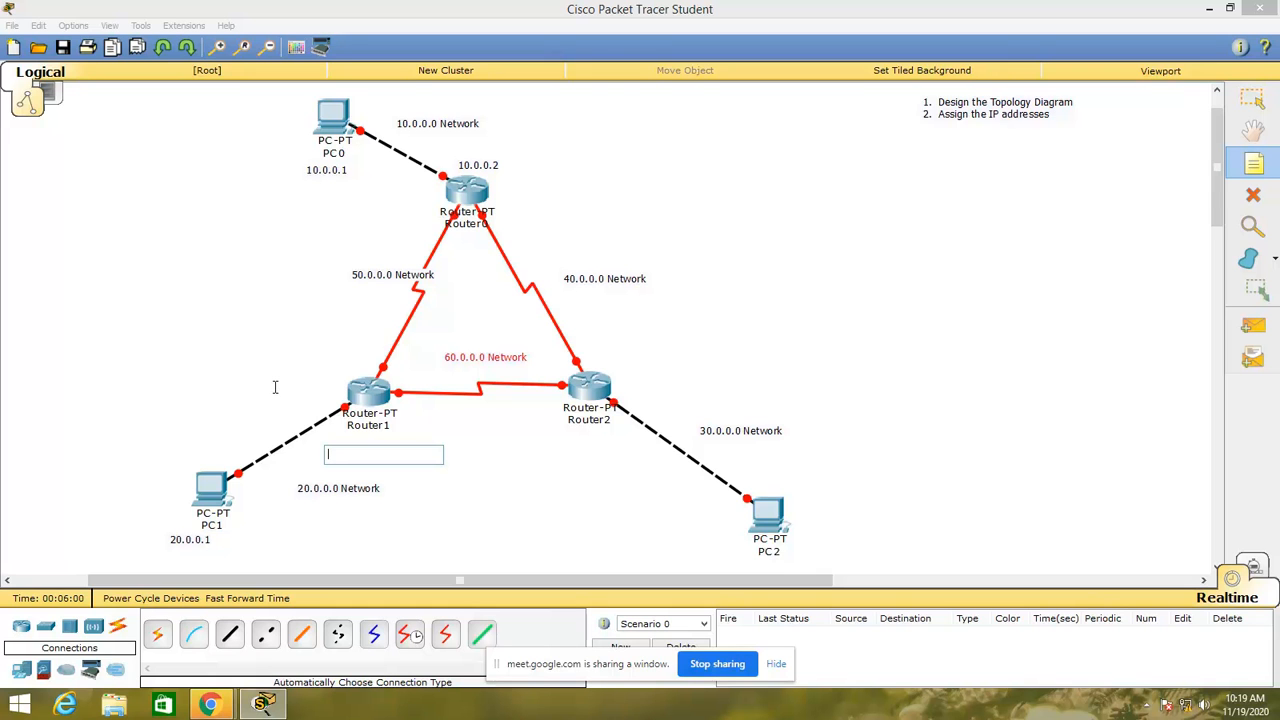
type("20.0.0.2")
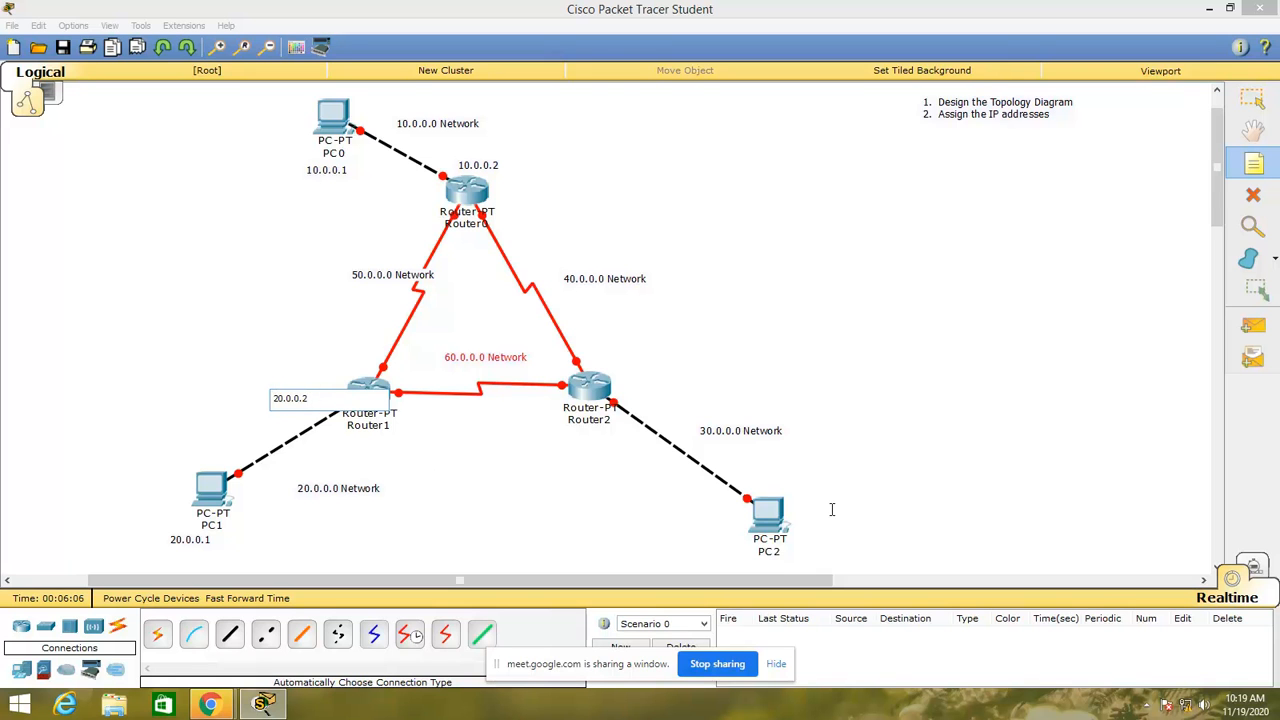
- Add the note 30.0.0.1 beside PC2 and the note 30.0.0.2 beside Router2, near its link to PC2
left_click(831, 510)
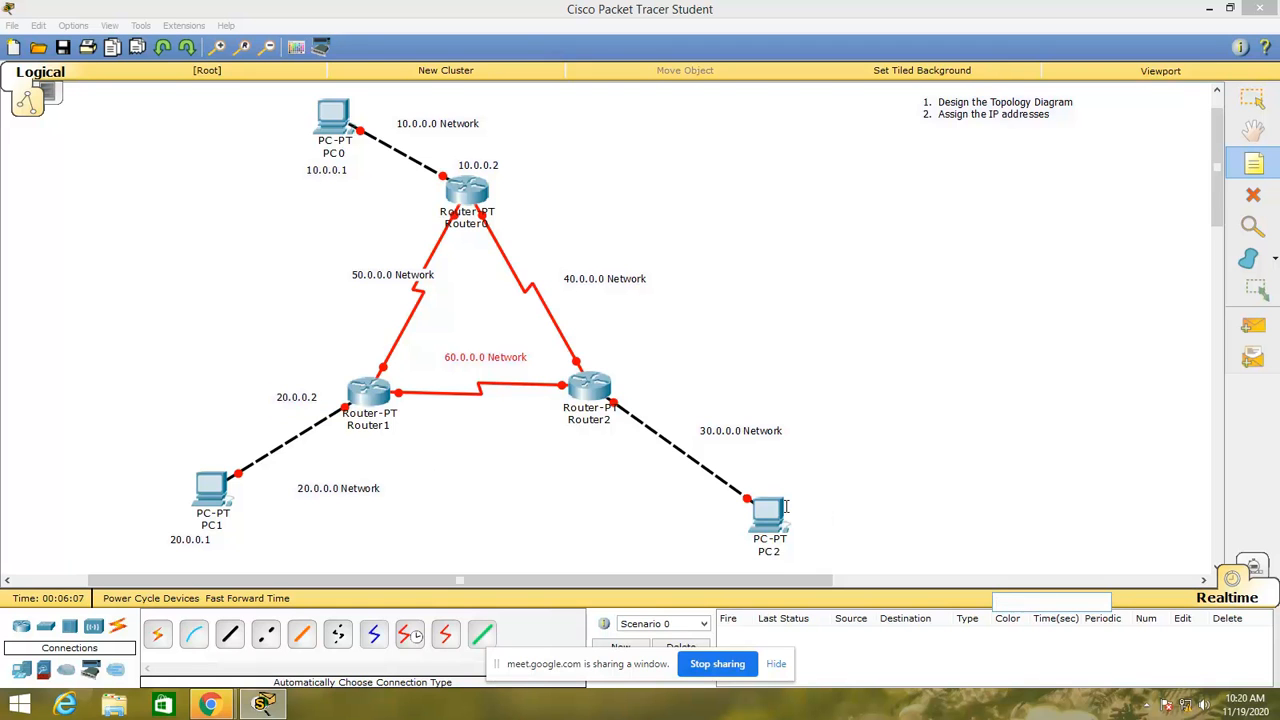
type("30.0.0.1")
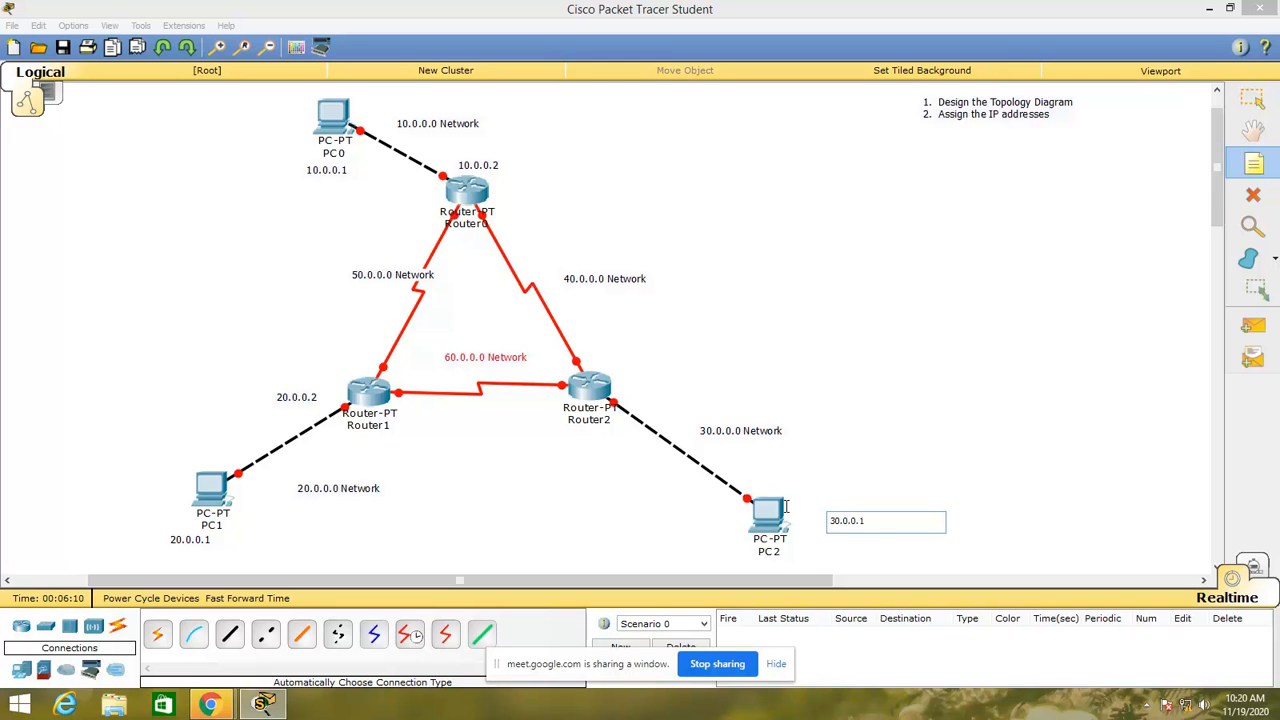
left_click(656, 381)
left_click(656, 381)
type("30.0.0")
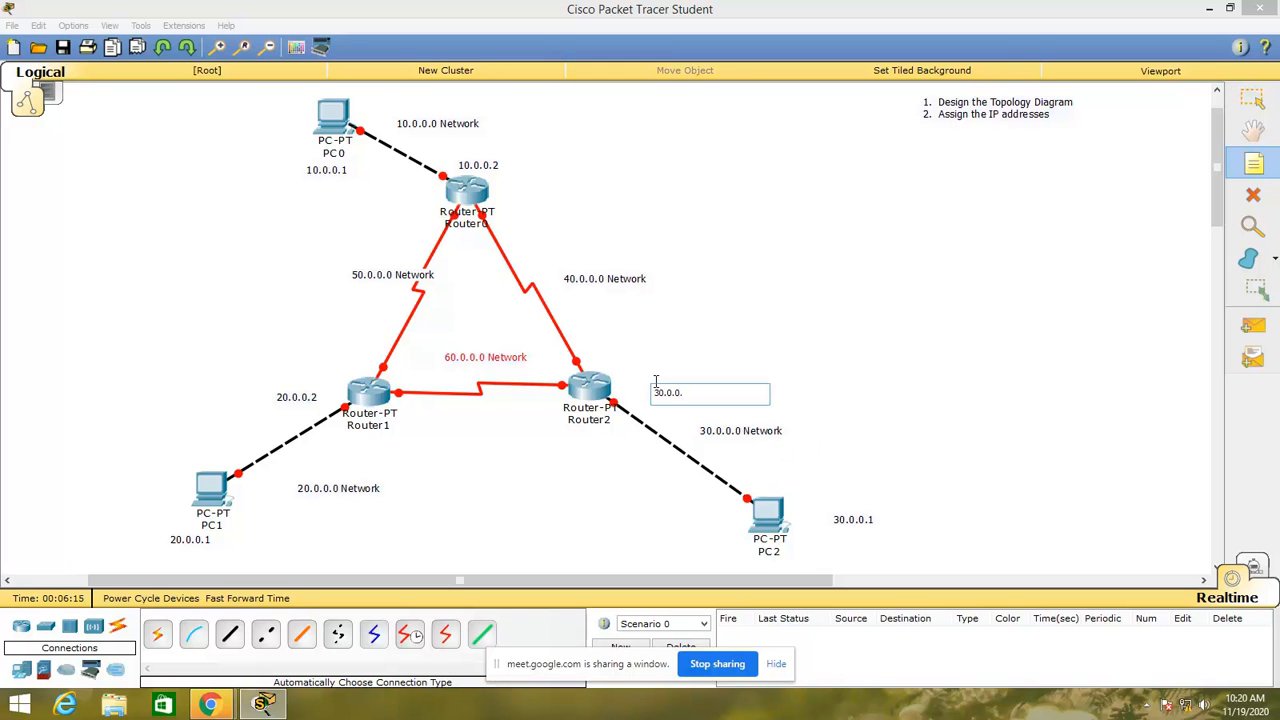
type(".2")
- Label the Router0–Router2 link ends with the note 40.0.0.1 just above Router2 and the note 40.0.0.2 beside Router0
left_click(597, 338)
left_click(595, 338)
type("40.0.0.1")
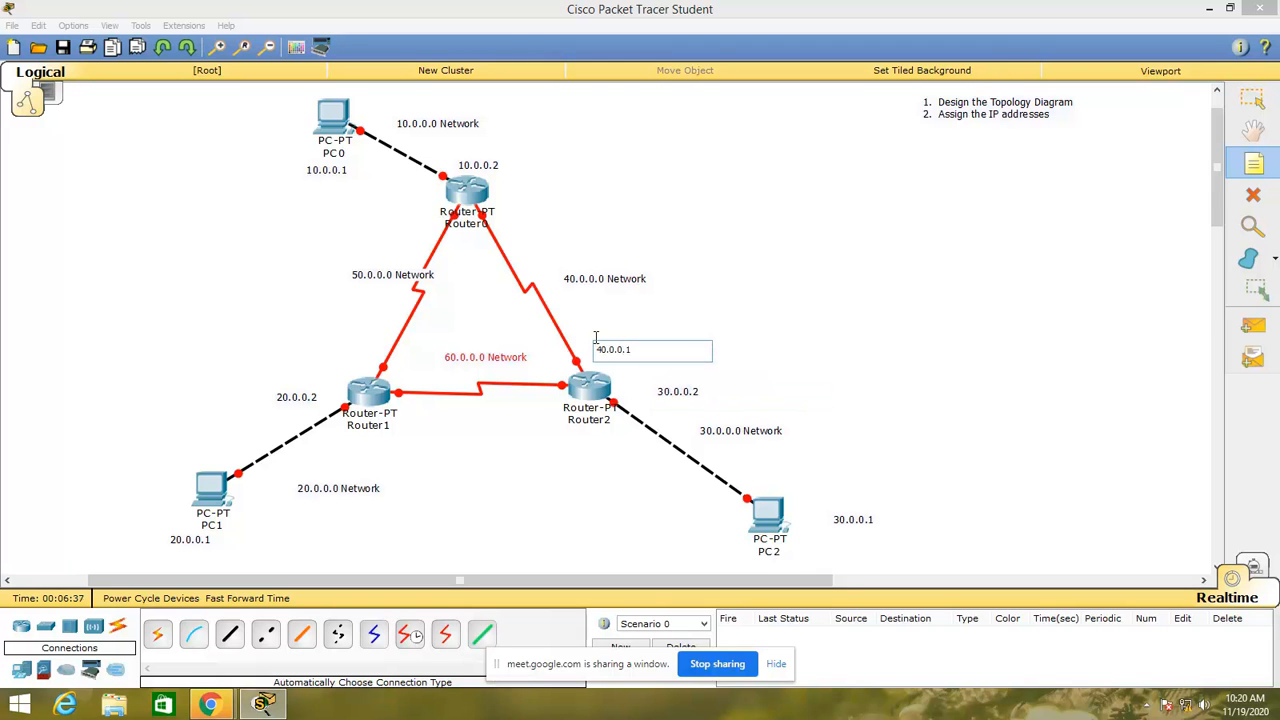
left_click(527, 198)
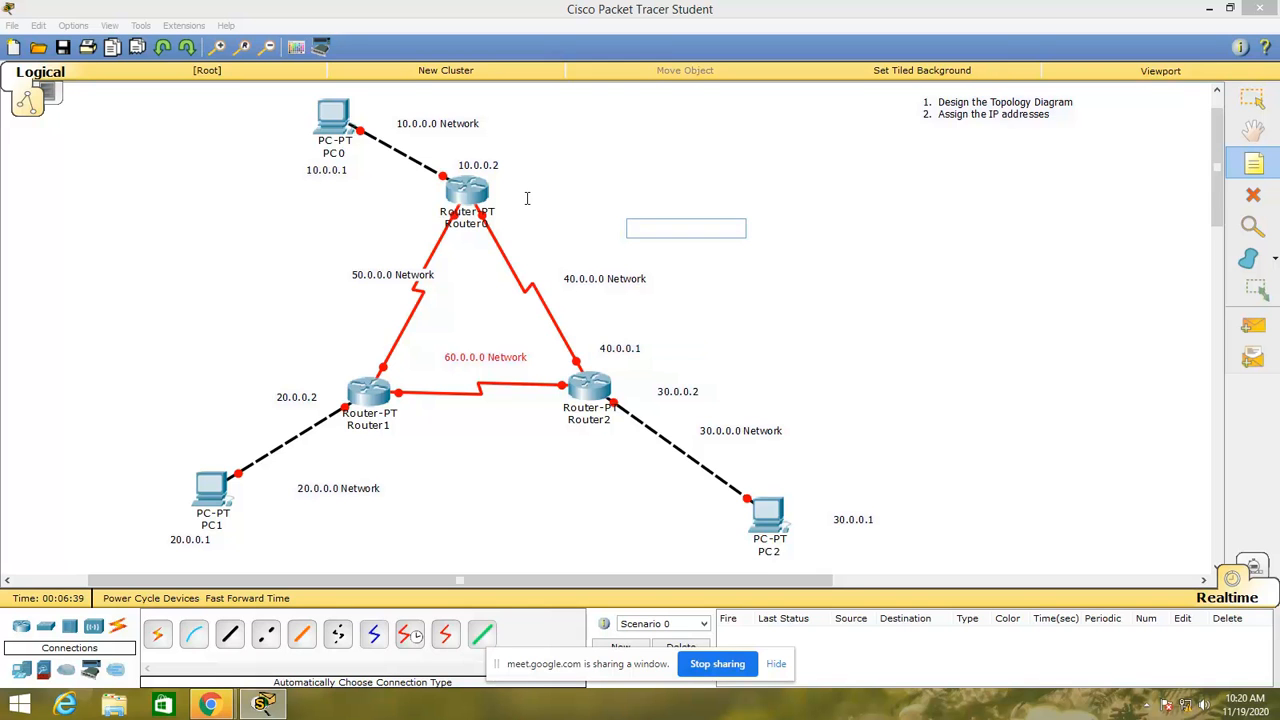
left_click(527, 198)
type("40.0.0")
type(".2")
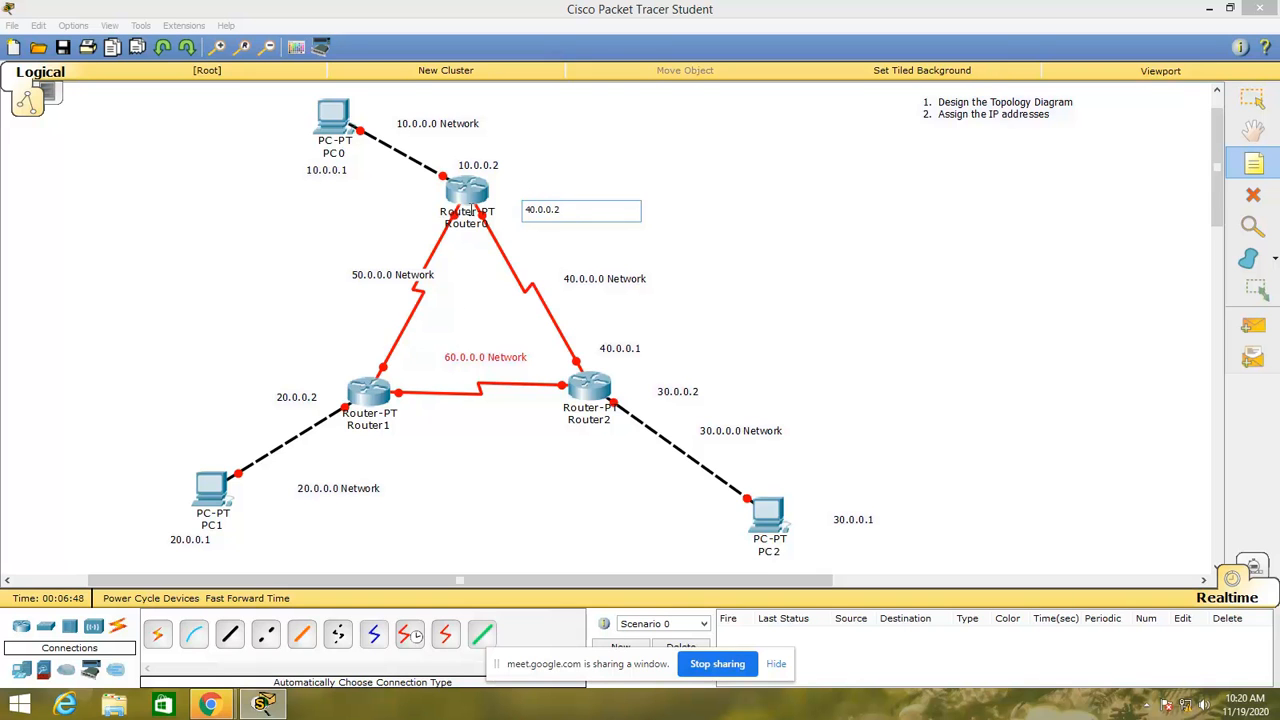
- Label the Router0–Router1 link ends with the note 50.0.0.1 near Router0 and the note 50.0.0.2 just above Router1
left_click(319, 209)
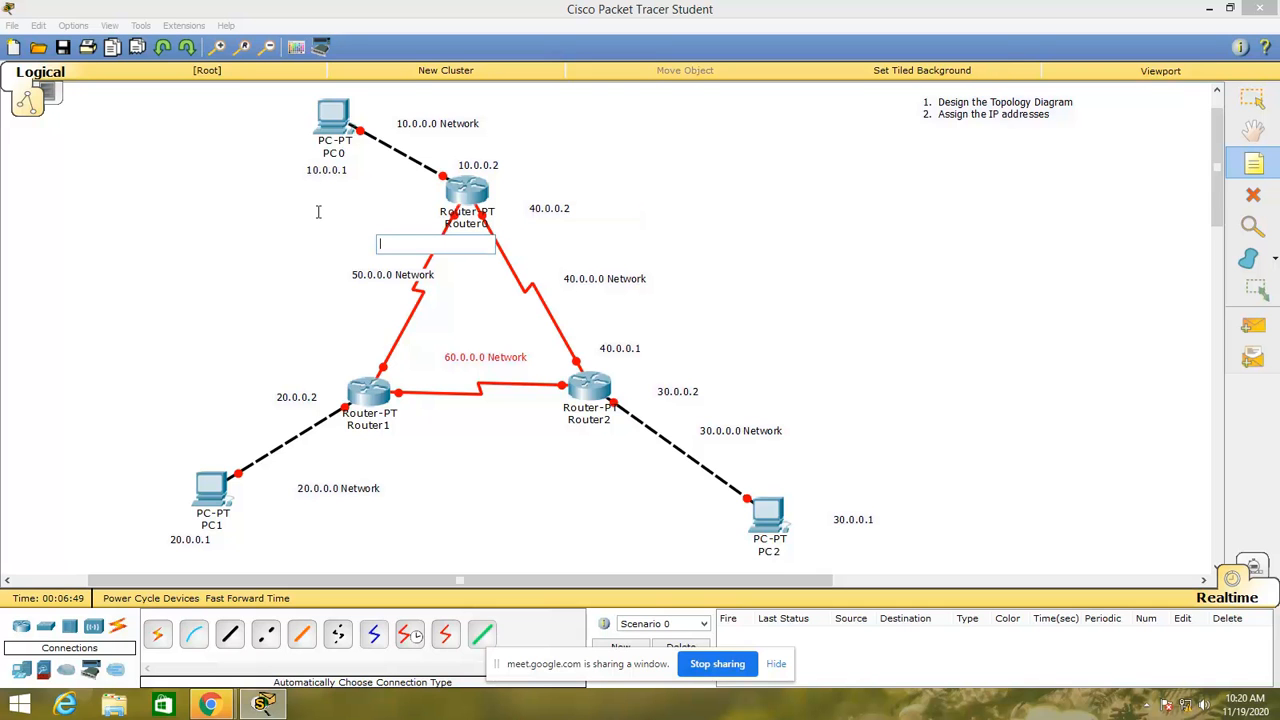
type("50.0.0.1")
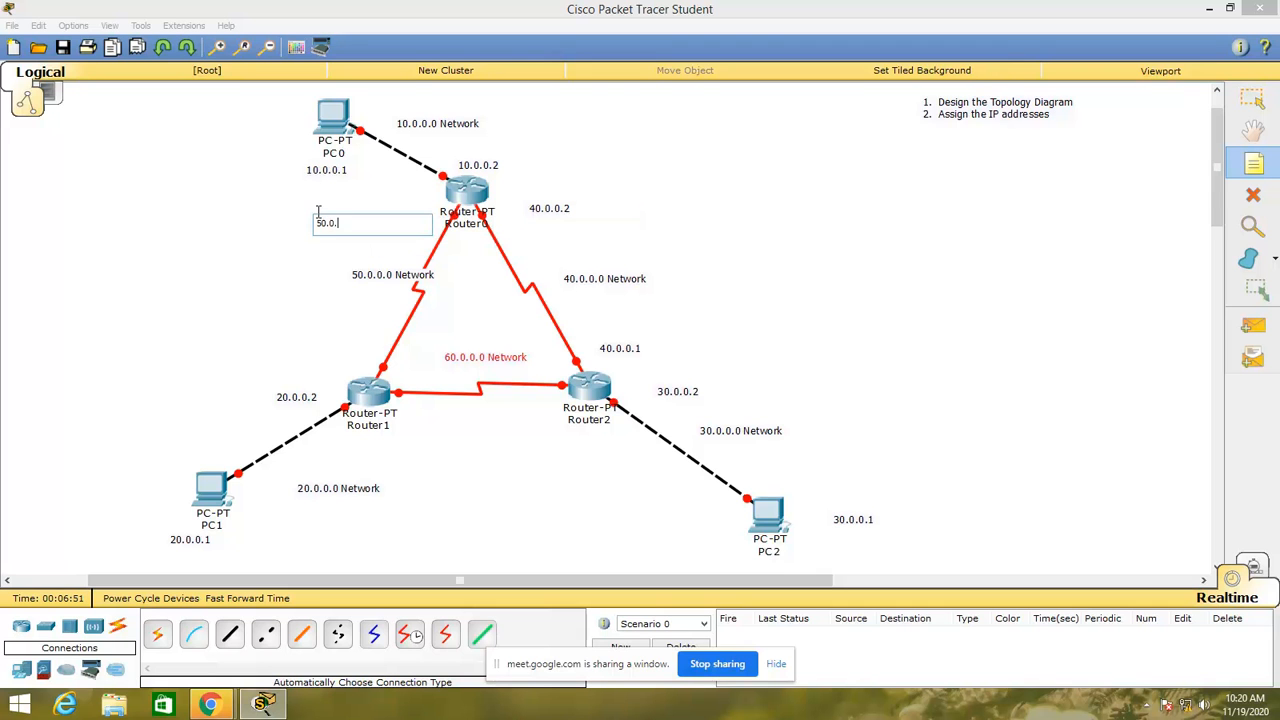
left_click(352, 347)
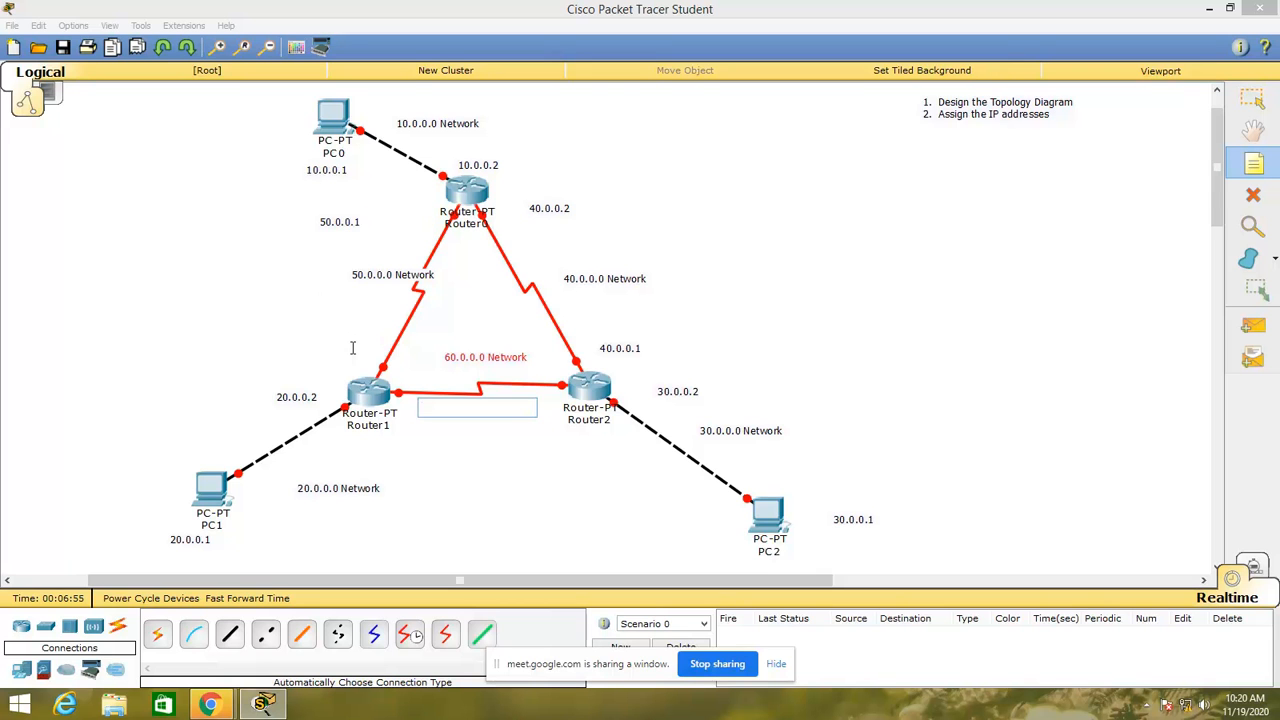
type("50.0.")
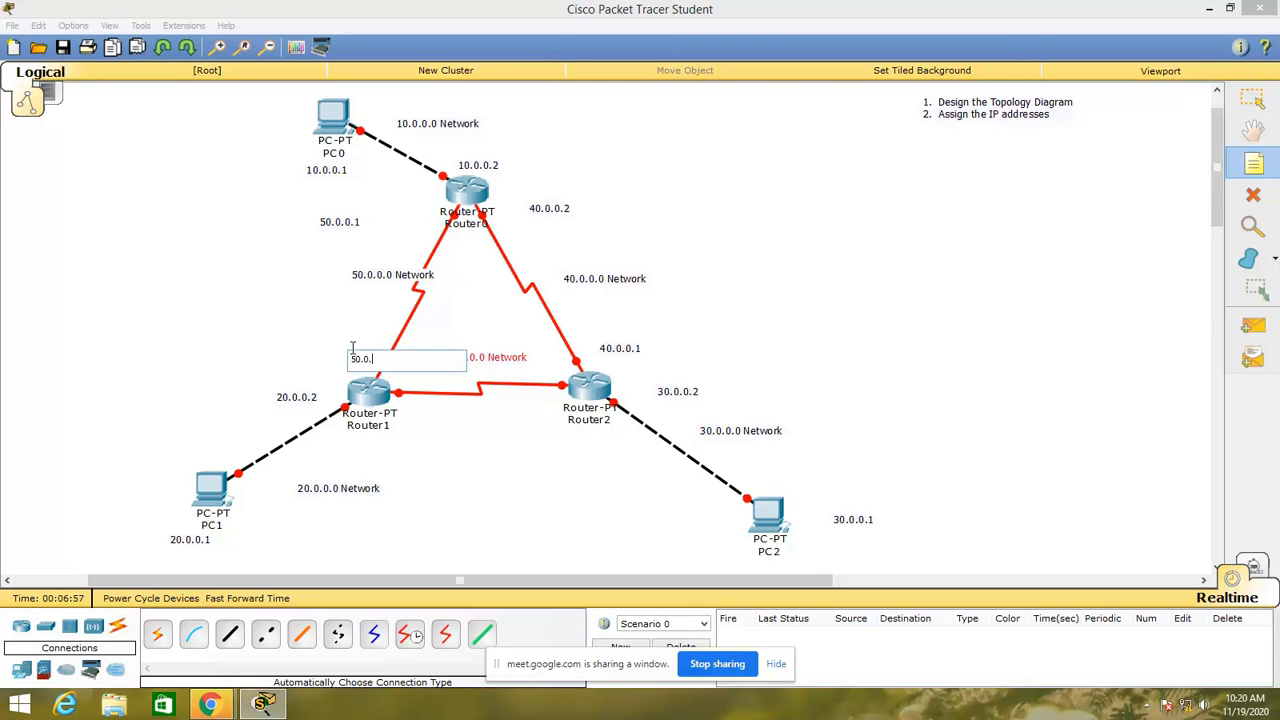
type("0.2")
left_click(1247, 102)
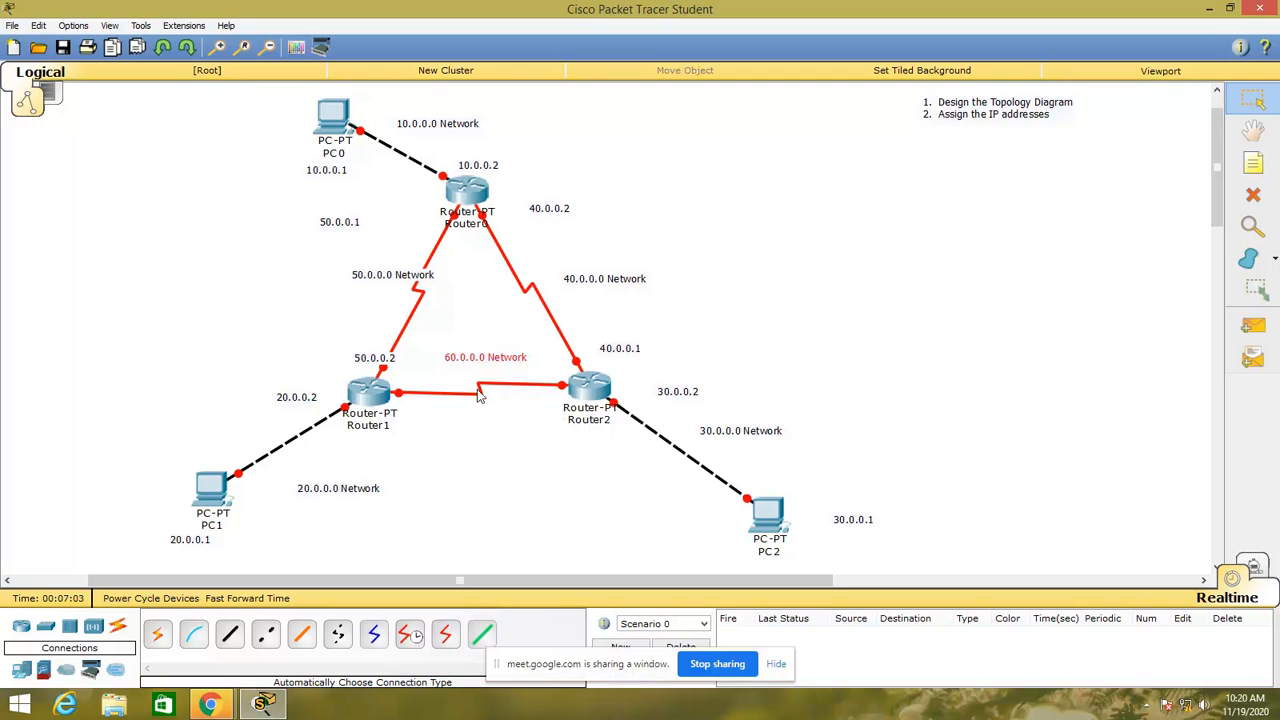
left_click(411, 374)
- Label the Router1–Router2 link ends with the note 60.0.0.1 beside Router1 and the note 60.0.0.2 beneath Router2
left_click(1253, 163)
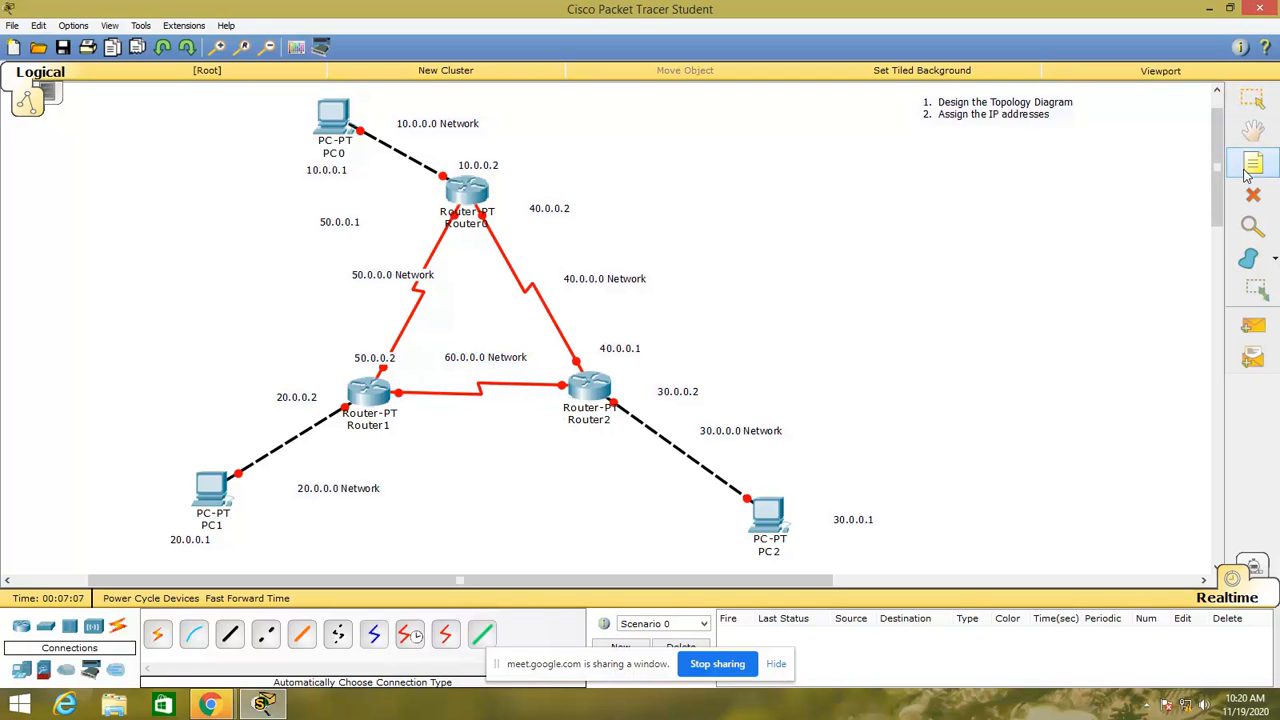
left_click(405, 371)
type("6")
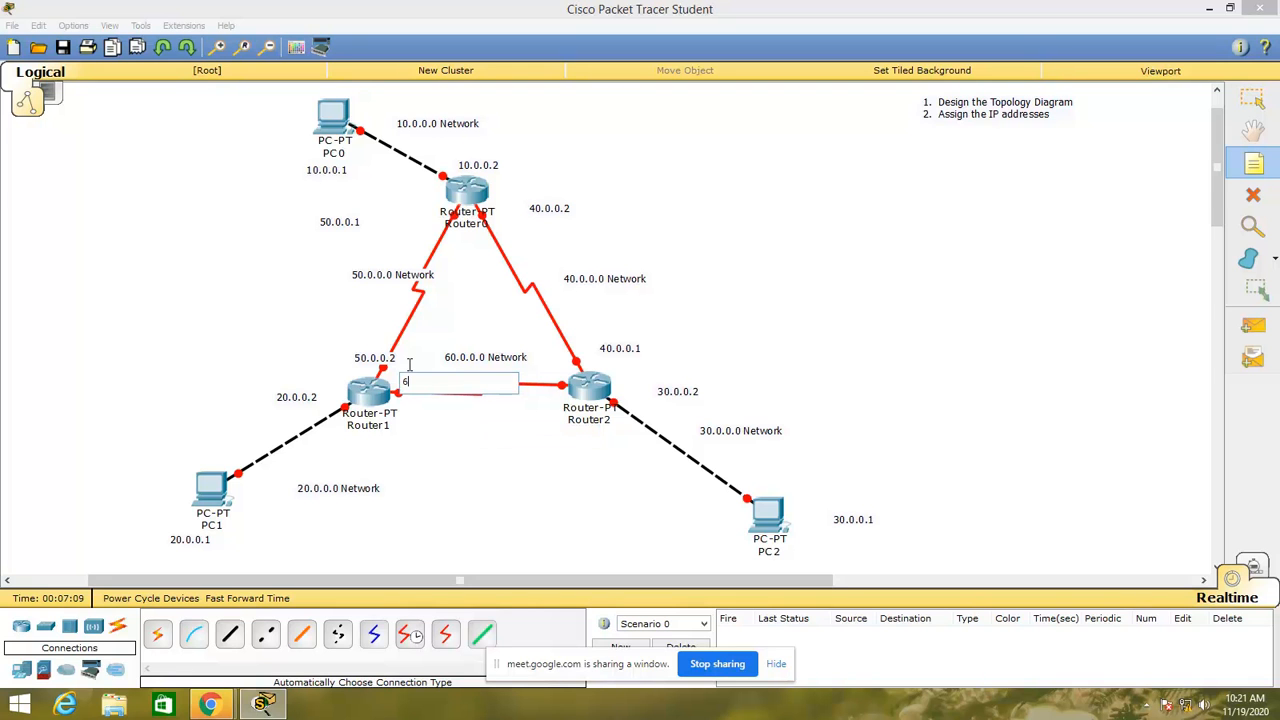
type("0.0.0.1")
left_click(544, 428)
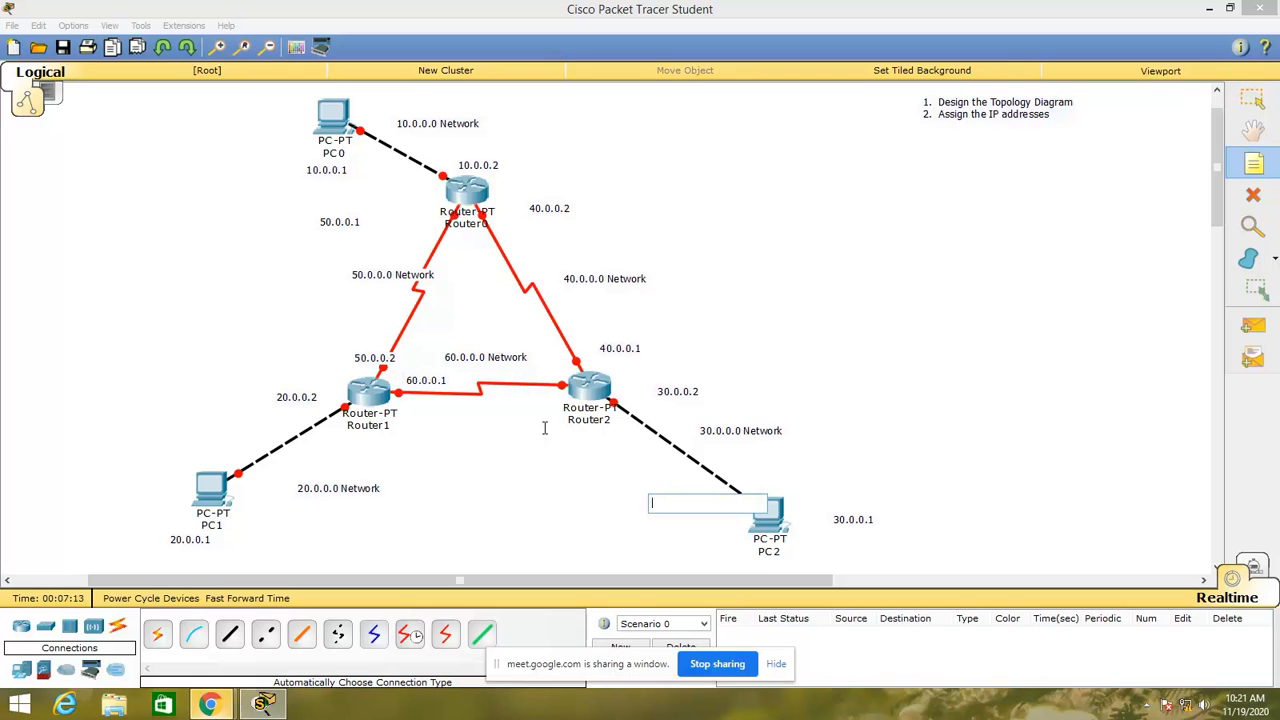
type("60.0")
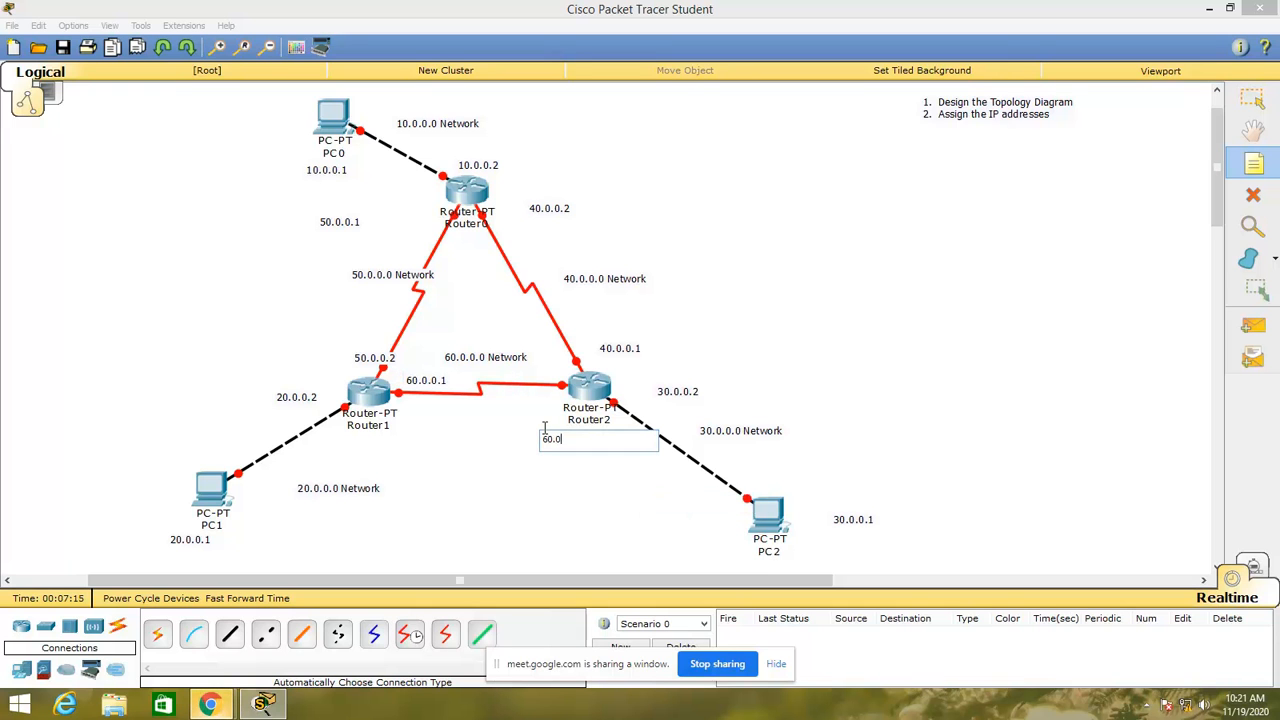
type(".0.2")
left_click(1258, 103)
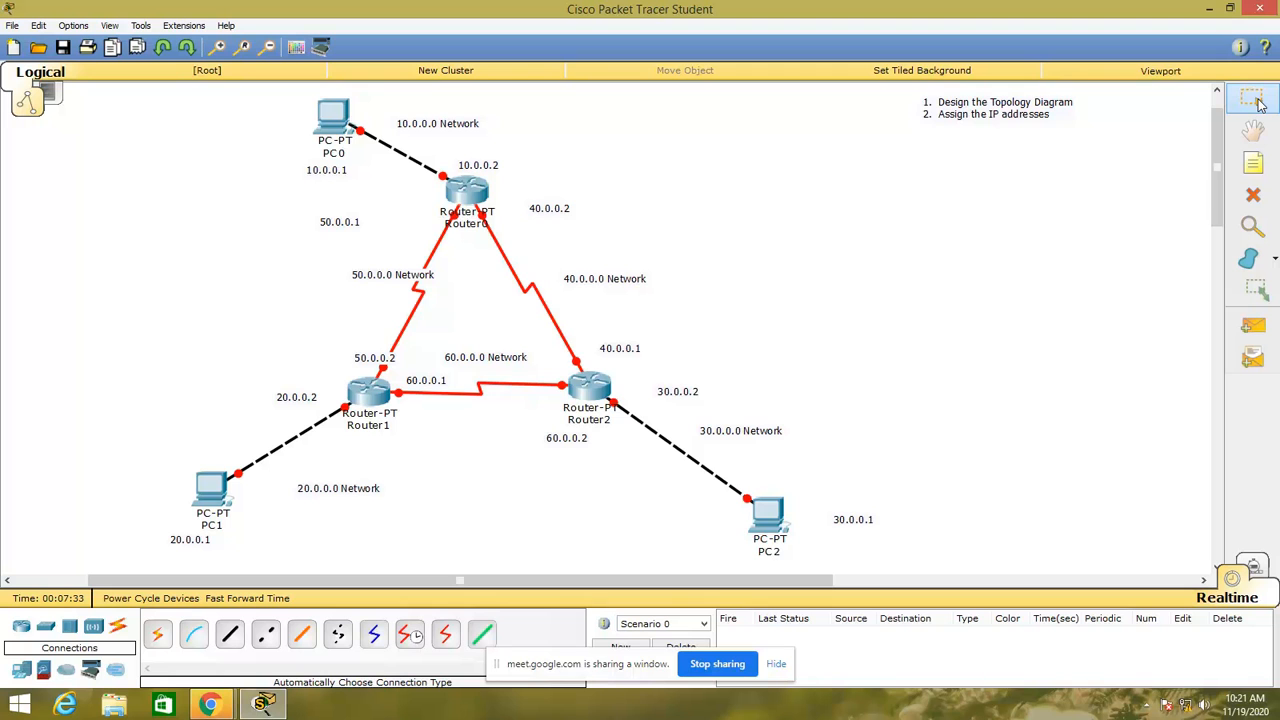
left_click(1256, 100)
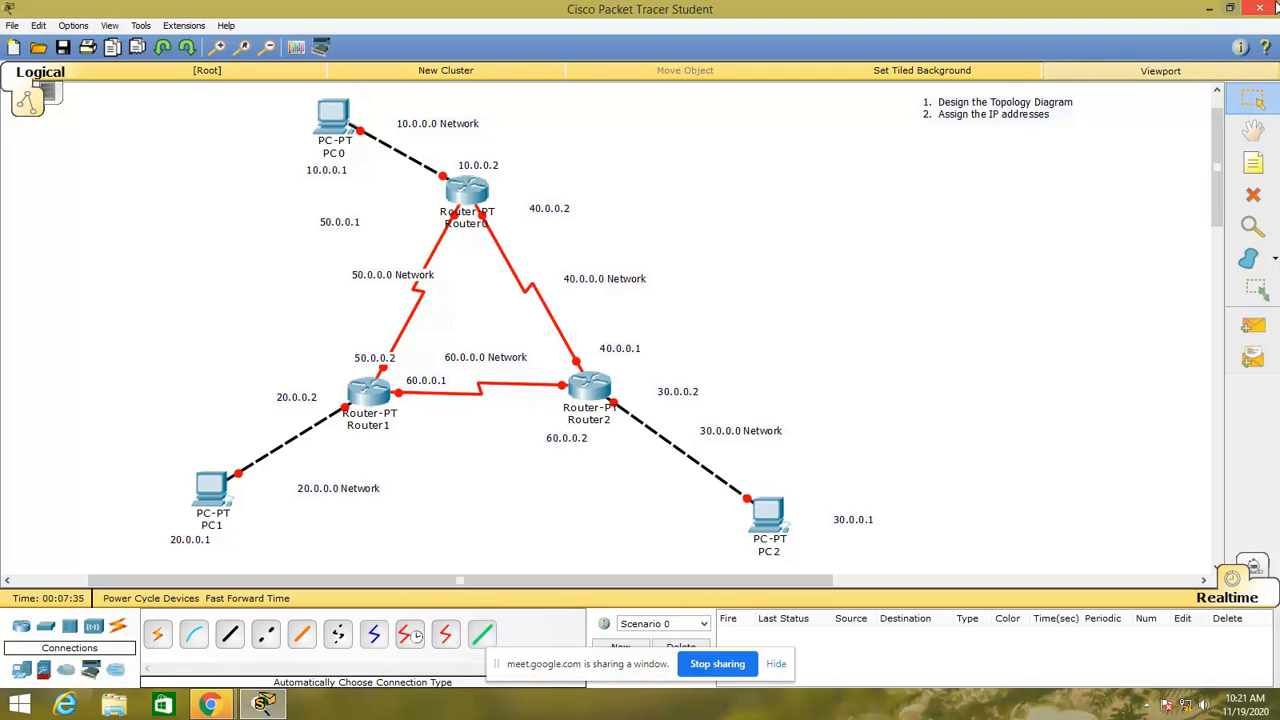
- Add the indented line "2.1 Static IP for all the interfaces" to the end of the task list note
double_click(1015, 117)
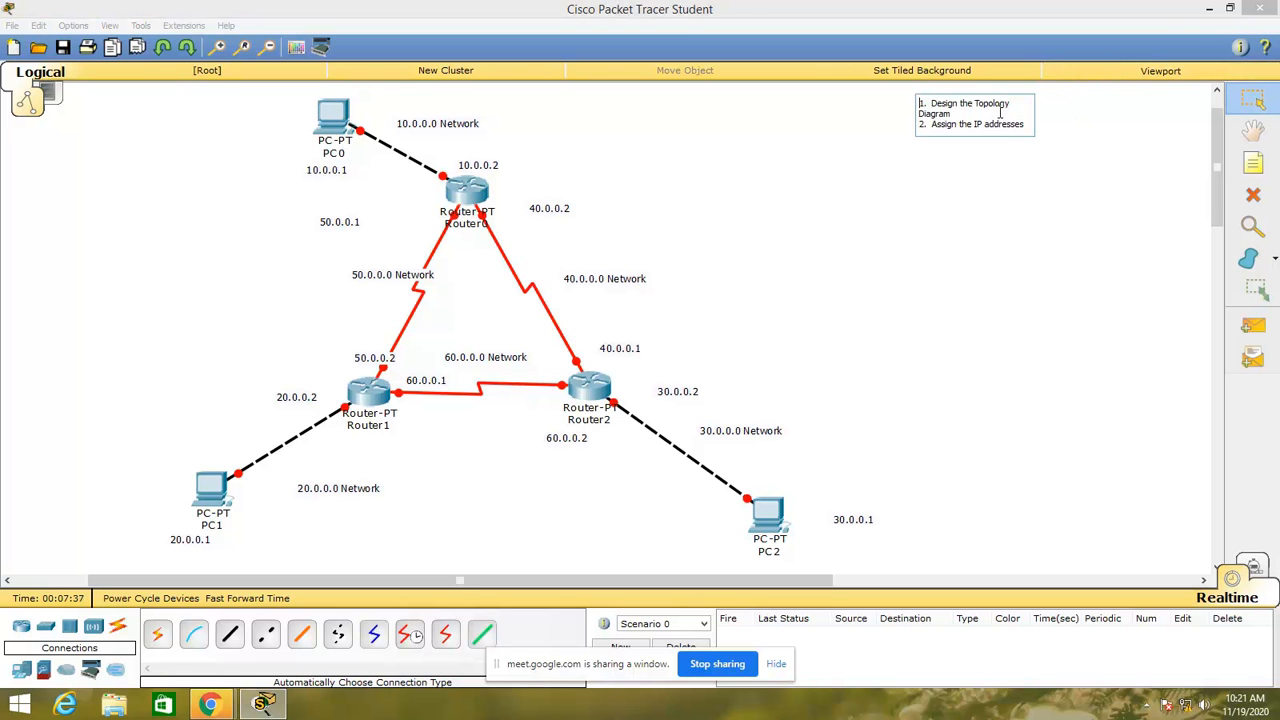
key("Return")
type("2.1 Static IP for all the i")
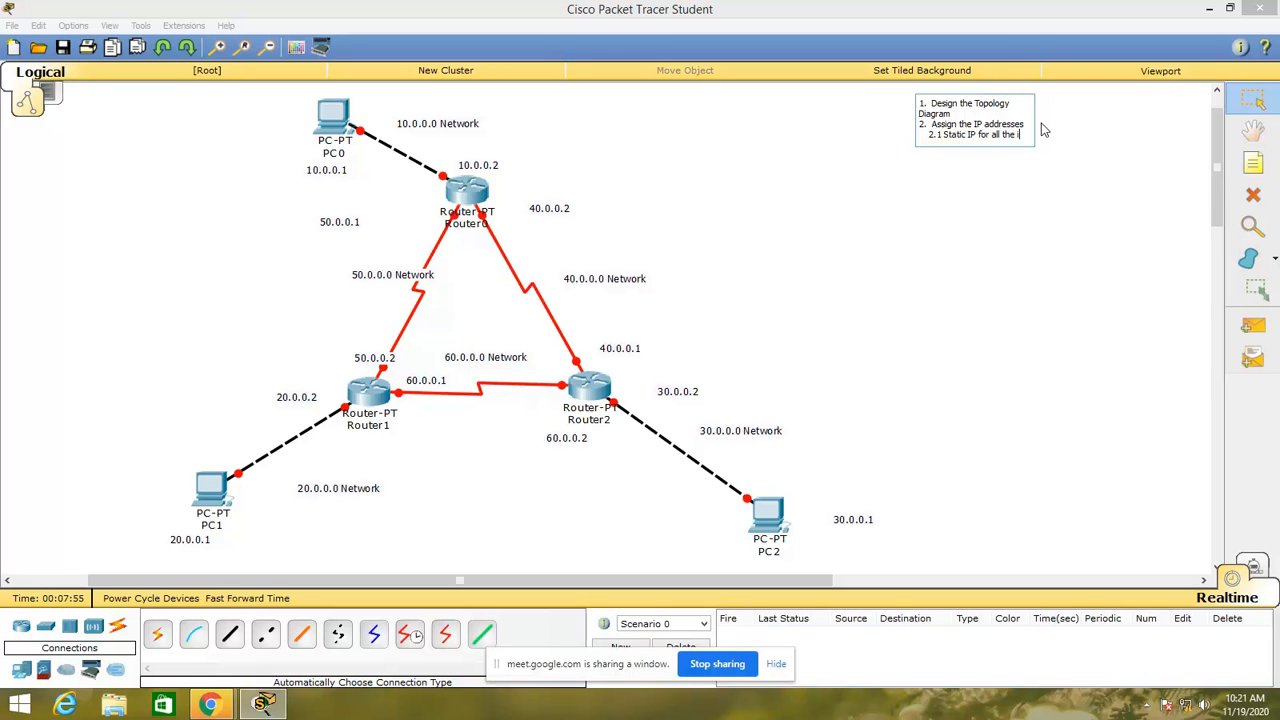
type("nterfaces")
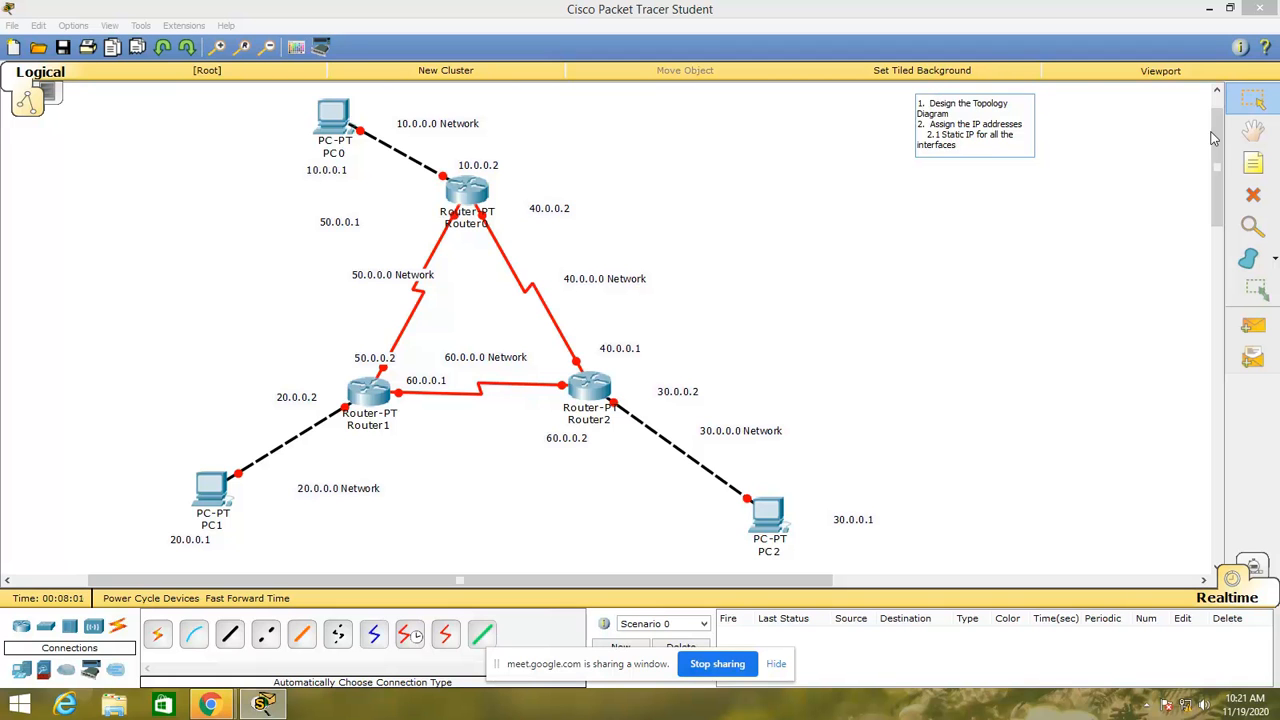
left_click(1260, 102)
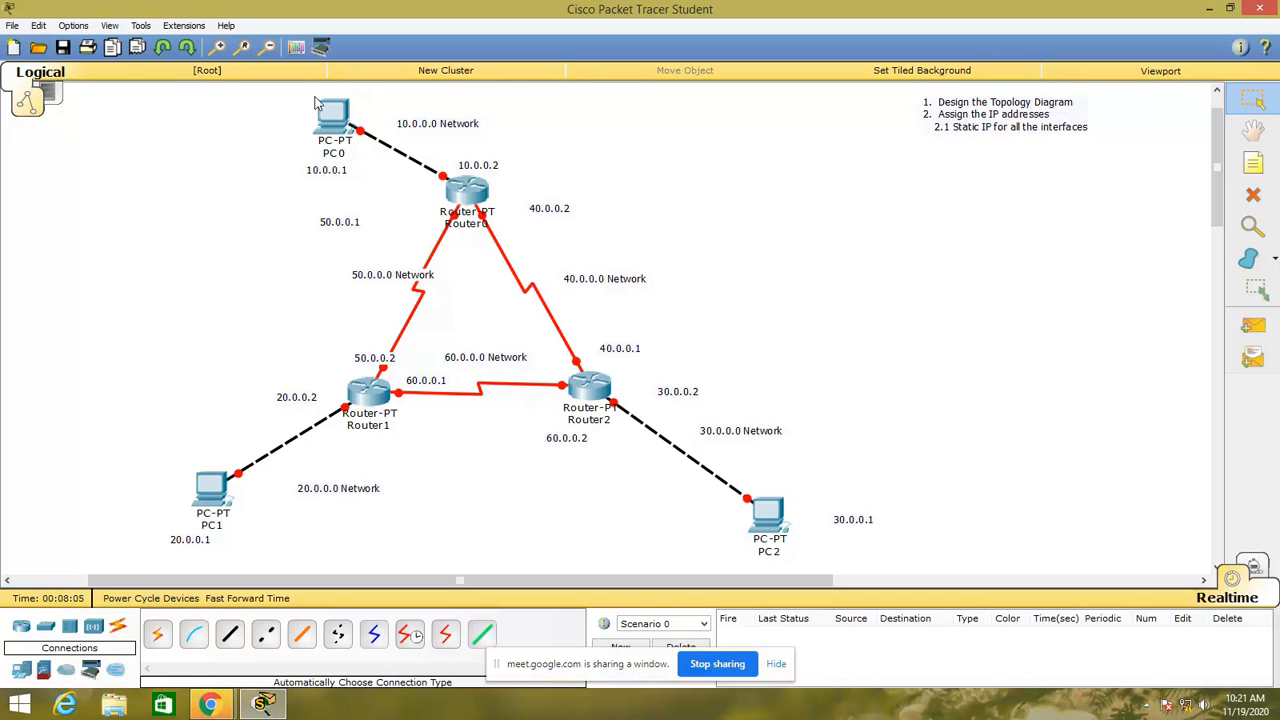
- Open PC0's IP configuration and give it the static IP address 10.0.0.1 with subnet mask 255.0.0.0
left_click(335, 120)
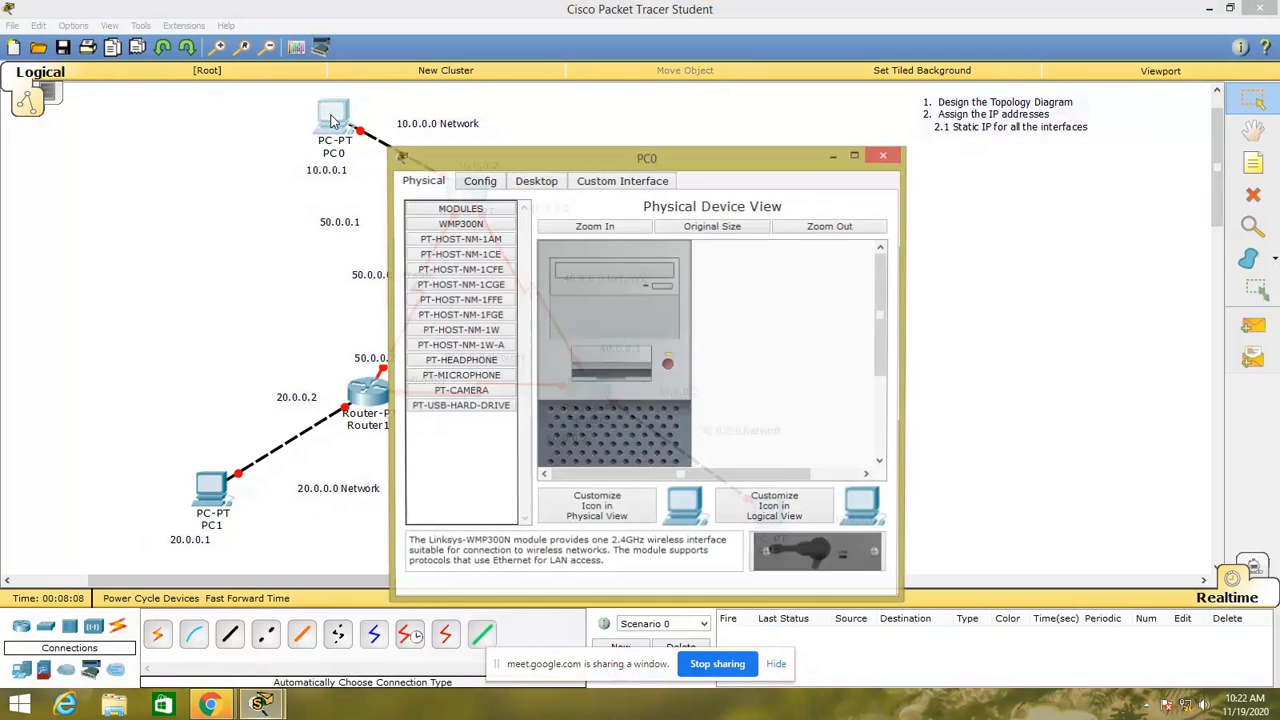
left_click(535, 183)
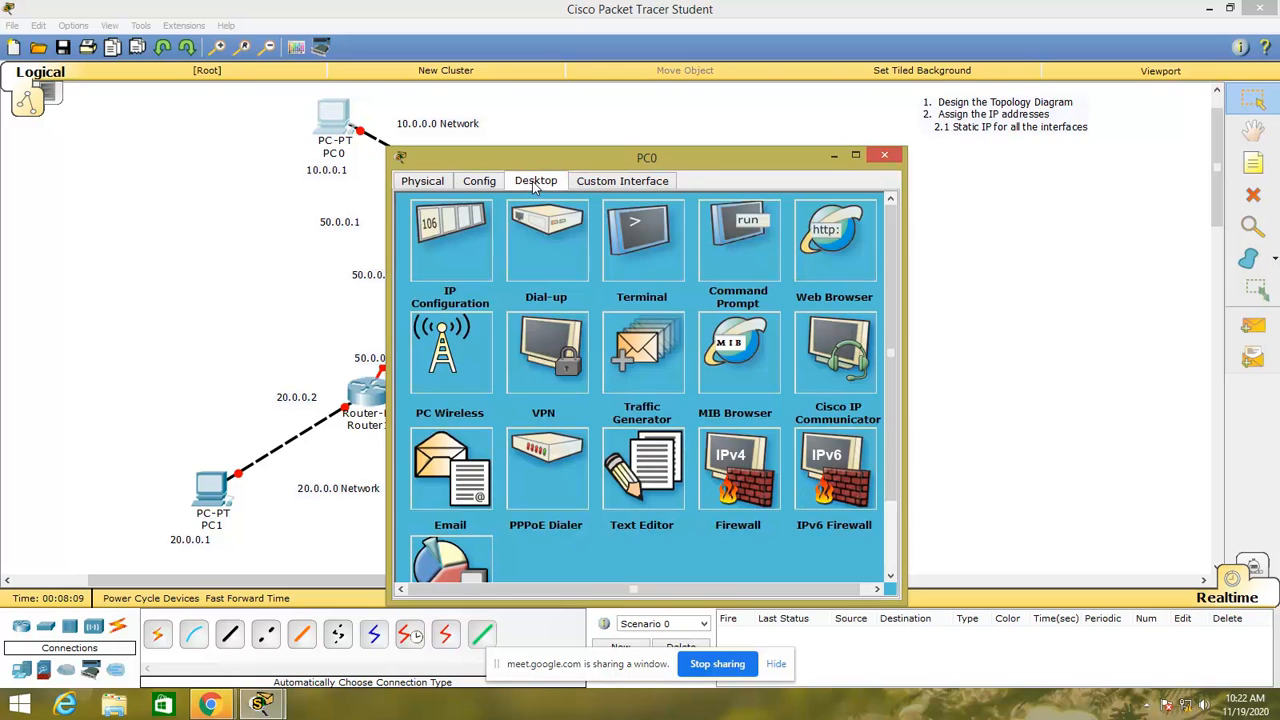
left_click(479, 252)
left_click(593, 272)
type("10.0.0.1")
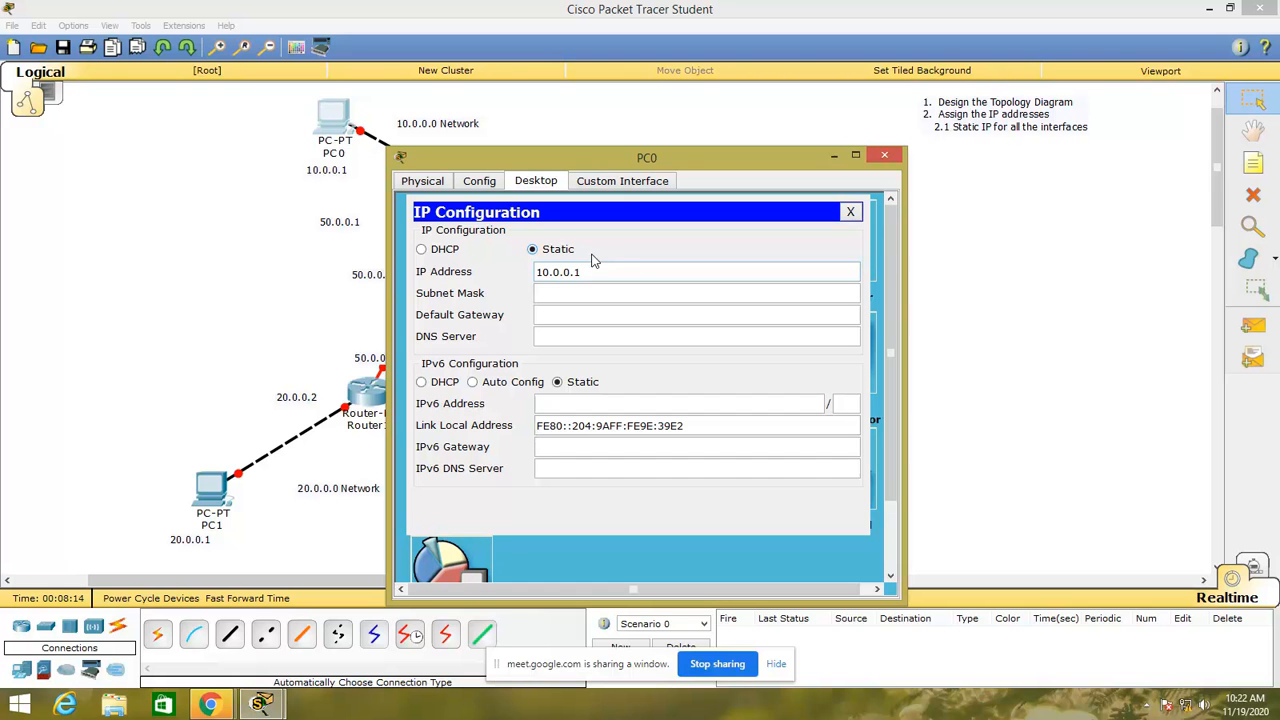
left_click(632, 293)
- Set PC0's default gateway to 10.0.0.2 and close its device window
left_click_drag(605, 157, 819, 95)
left_click(804, 254)
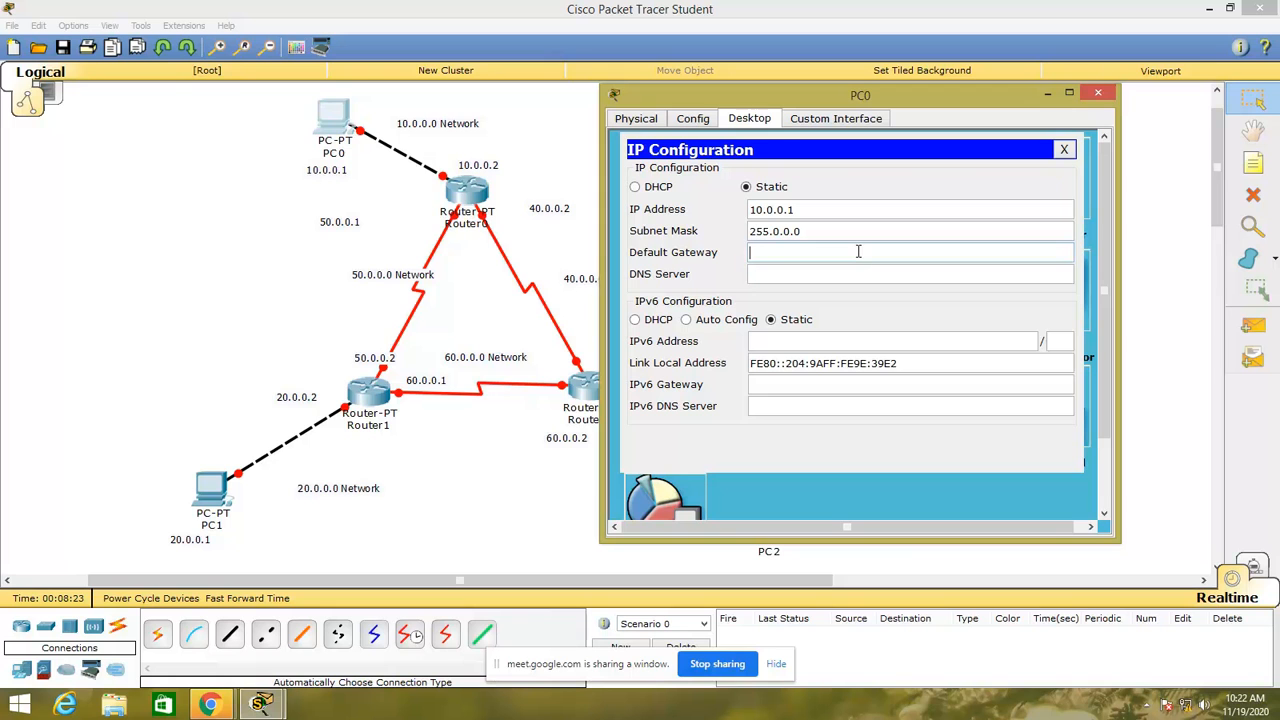
type("10.0.0.2")
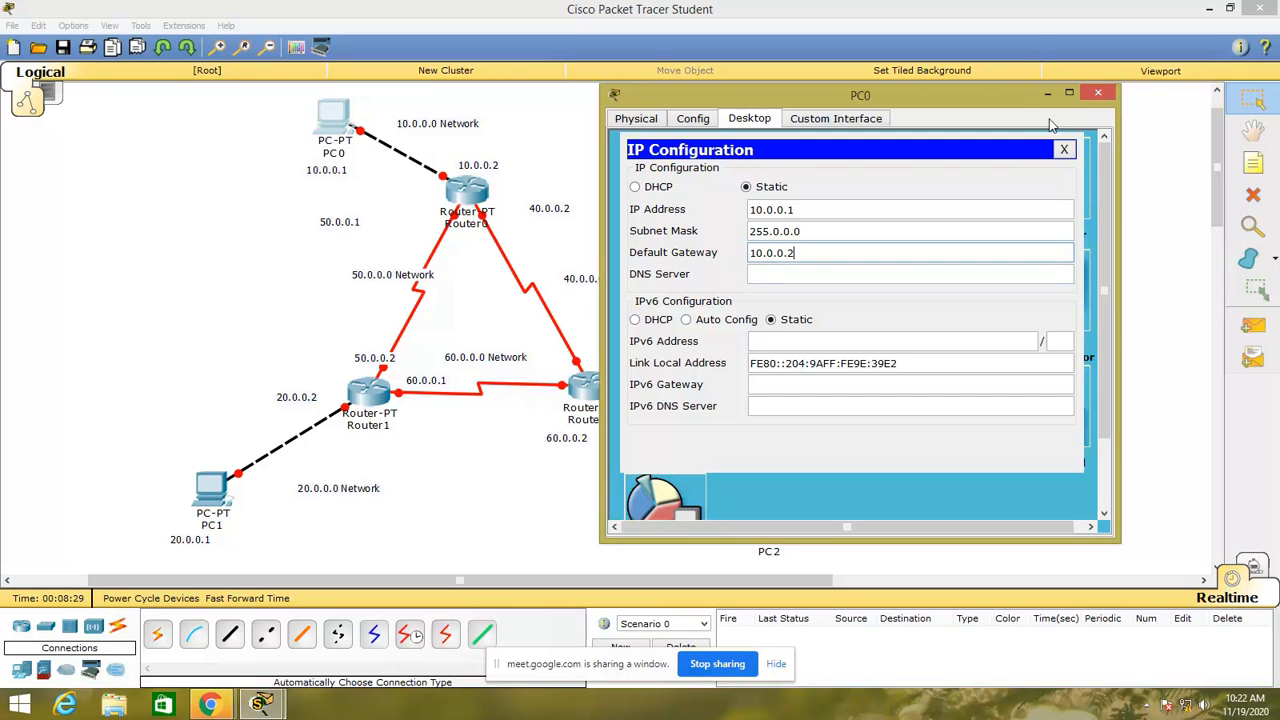
left_click(1098, 92)
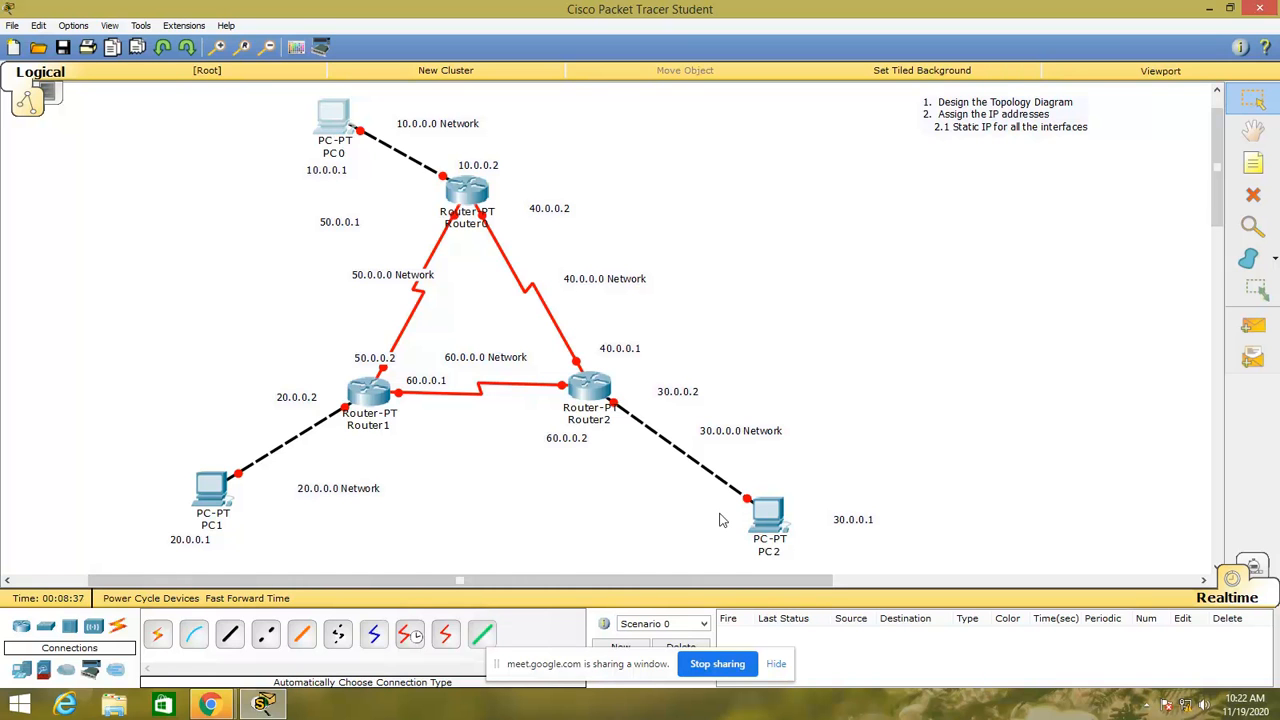
- Open PC1's IP configuration and give it the static IP address 20.0.0.1 with subnet mask 255.0.0.0
left_click(213, 490)
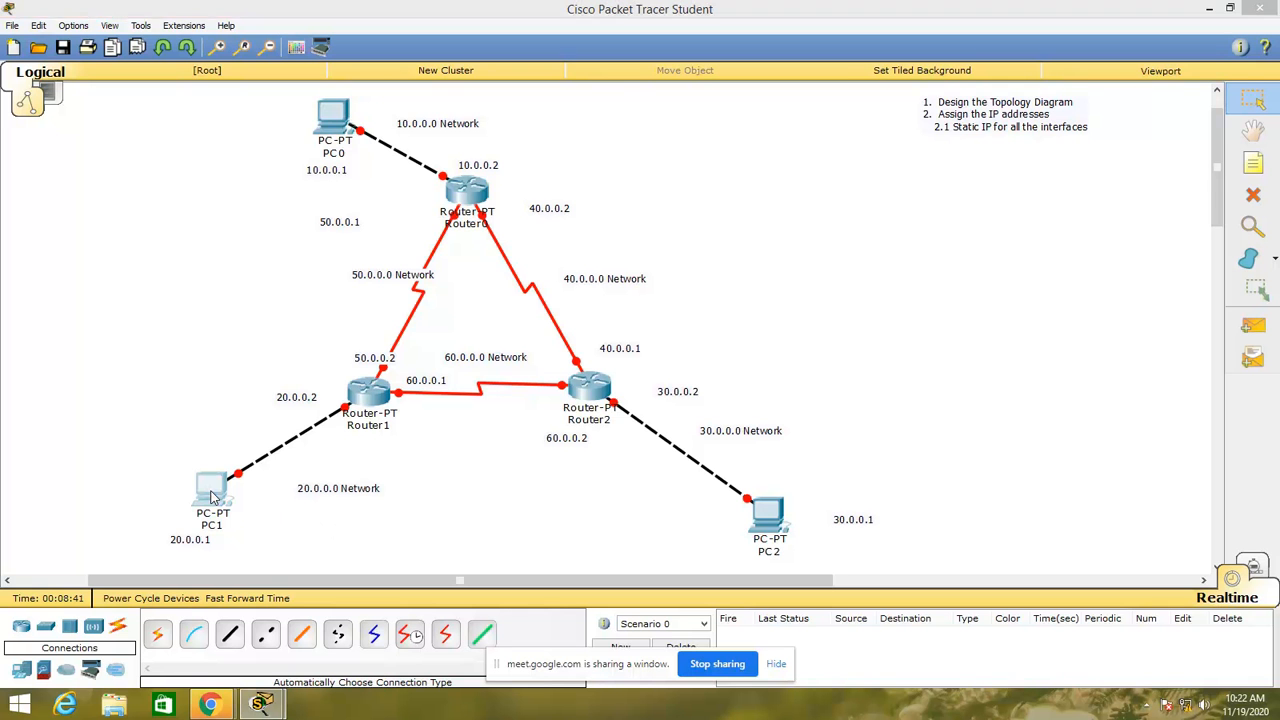
left_click(521, 181)
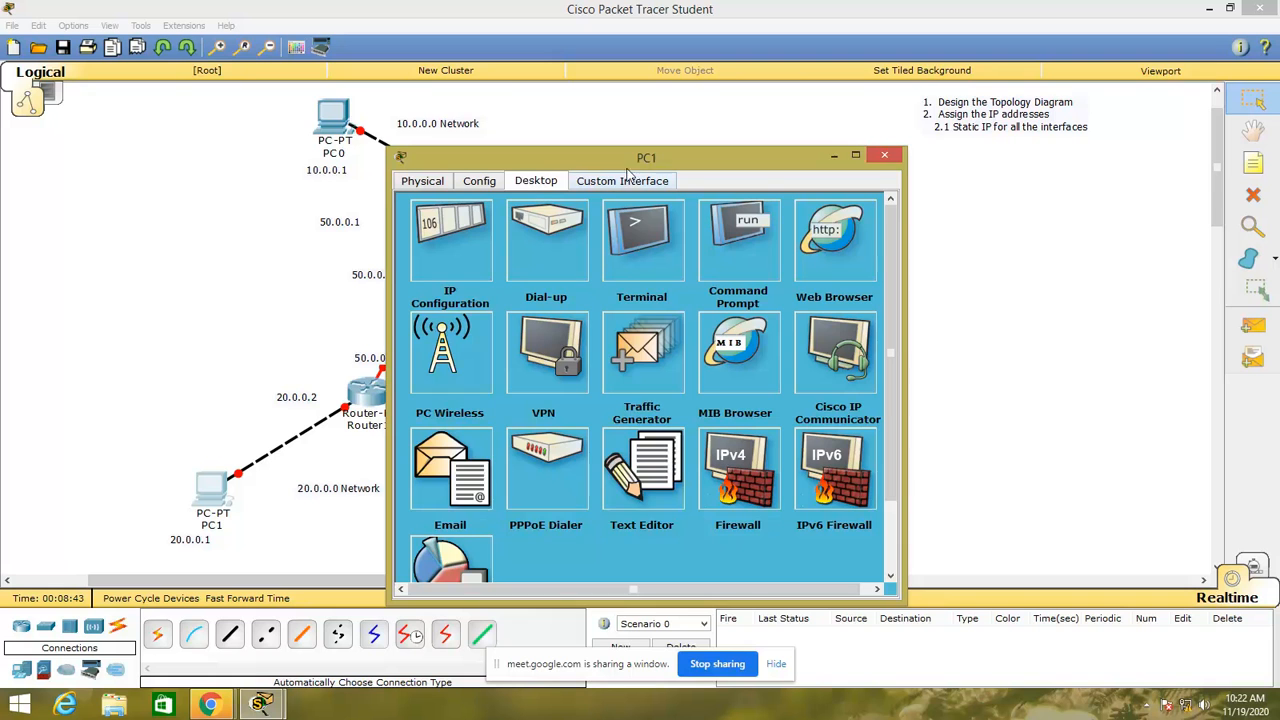
left_click_drag(625, 159, 700, 123)
left_click(504, 210)
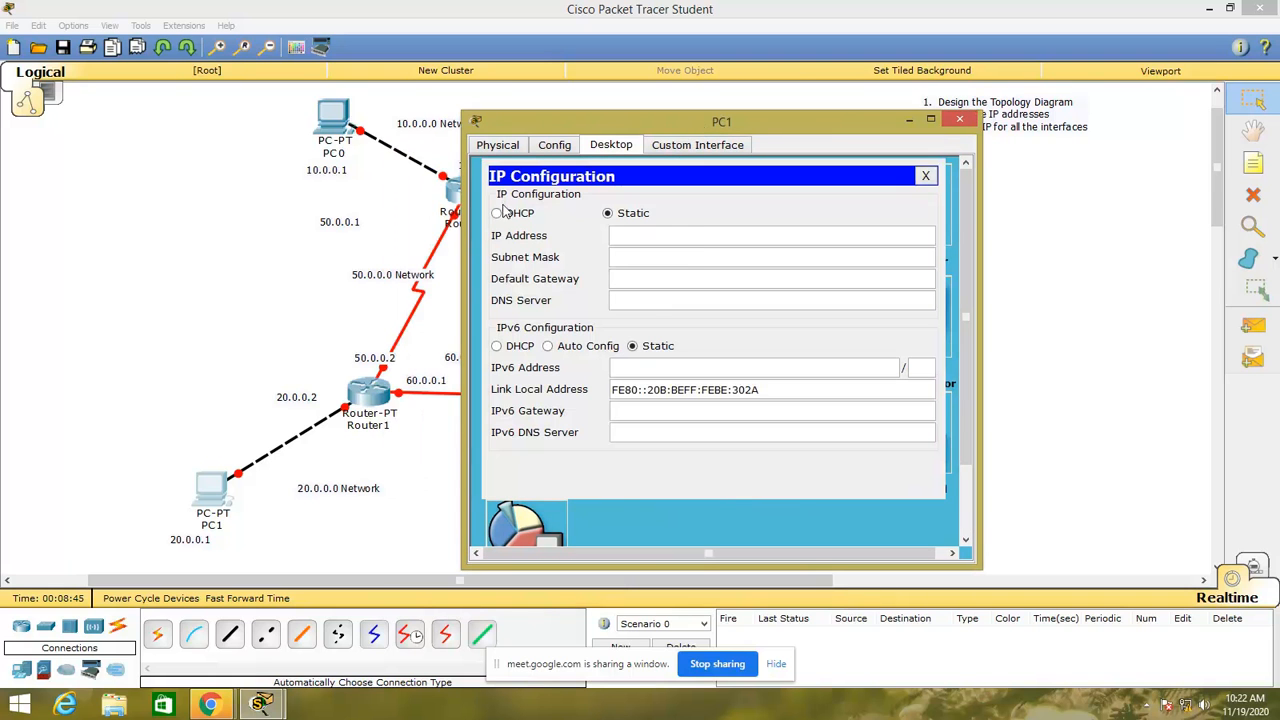
left_click(701, 240)
type("20.0.0.1")
left_click(699, 256)
- Set PC1's default gateway to 20.0.0.2 and close its device window
left_click(711, 278)
type("20.0.0.")
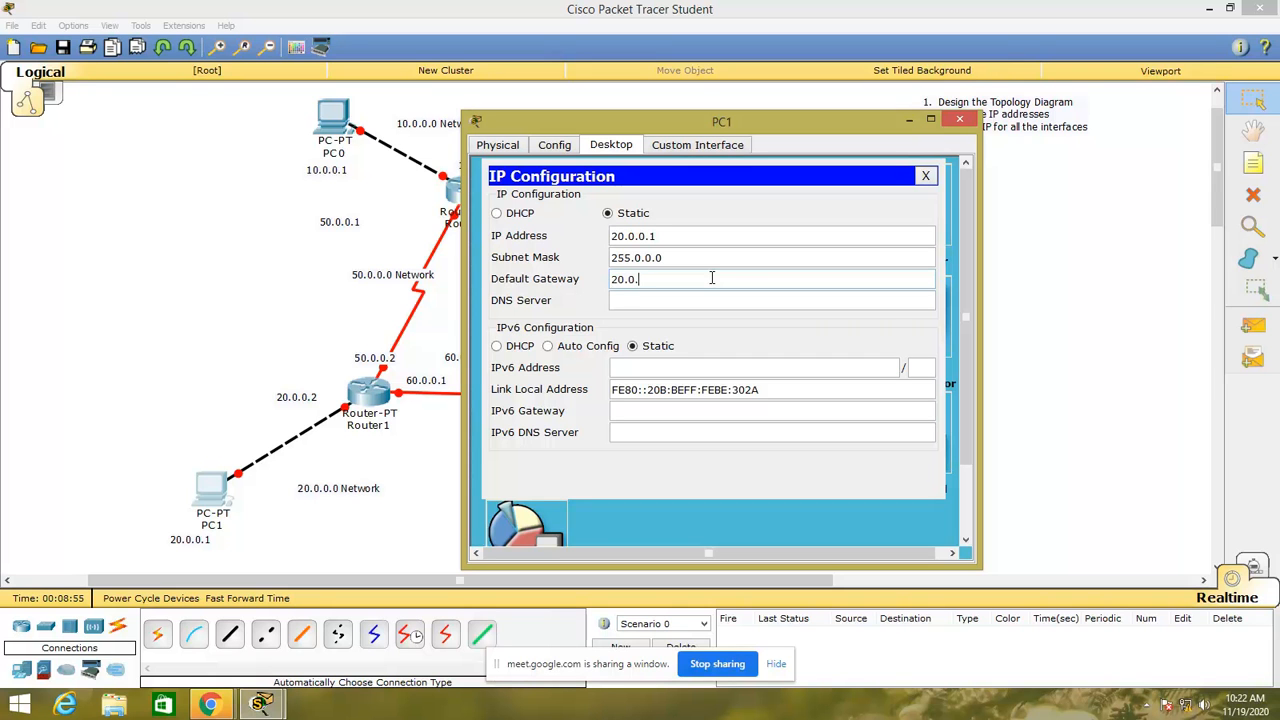
type("2")
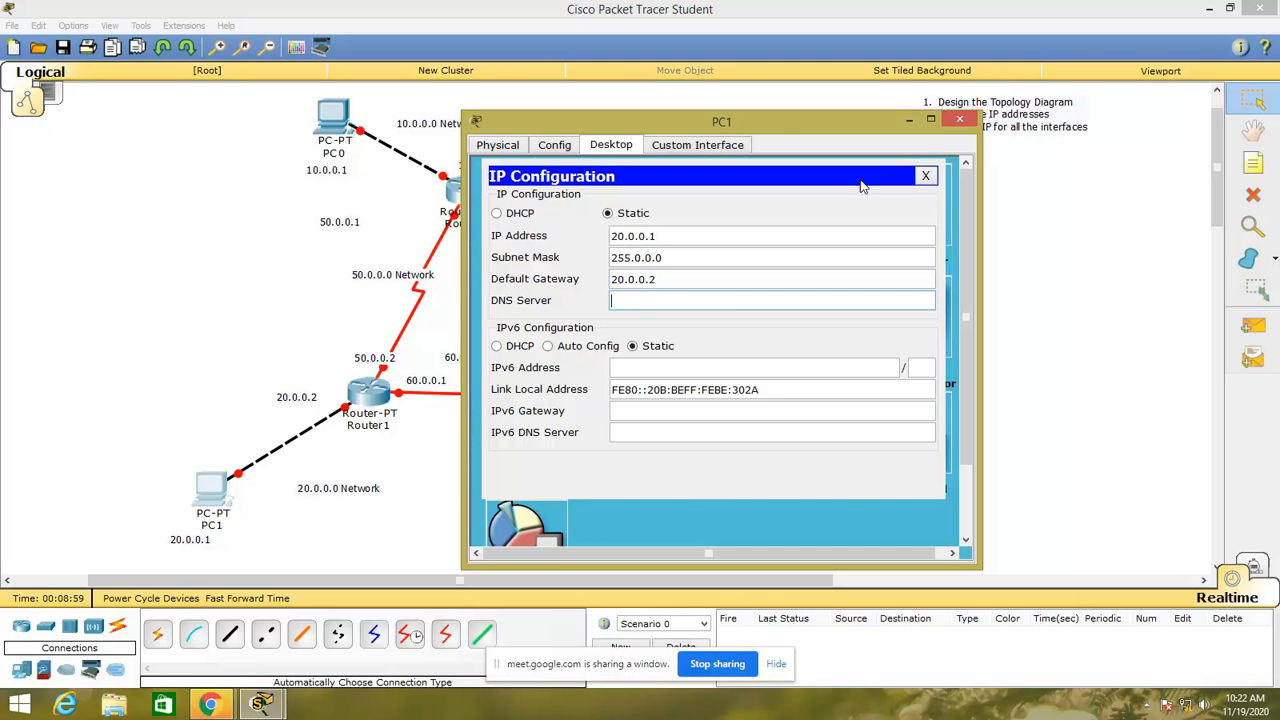
left_click(925, 176)
left_click(958, 120)
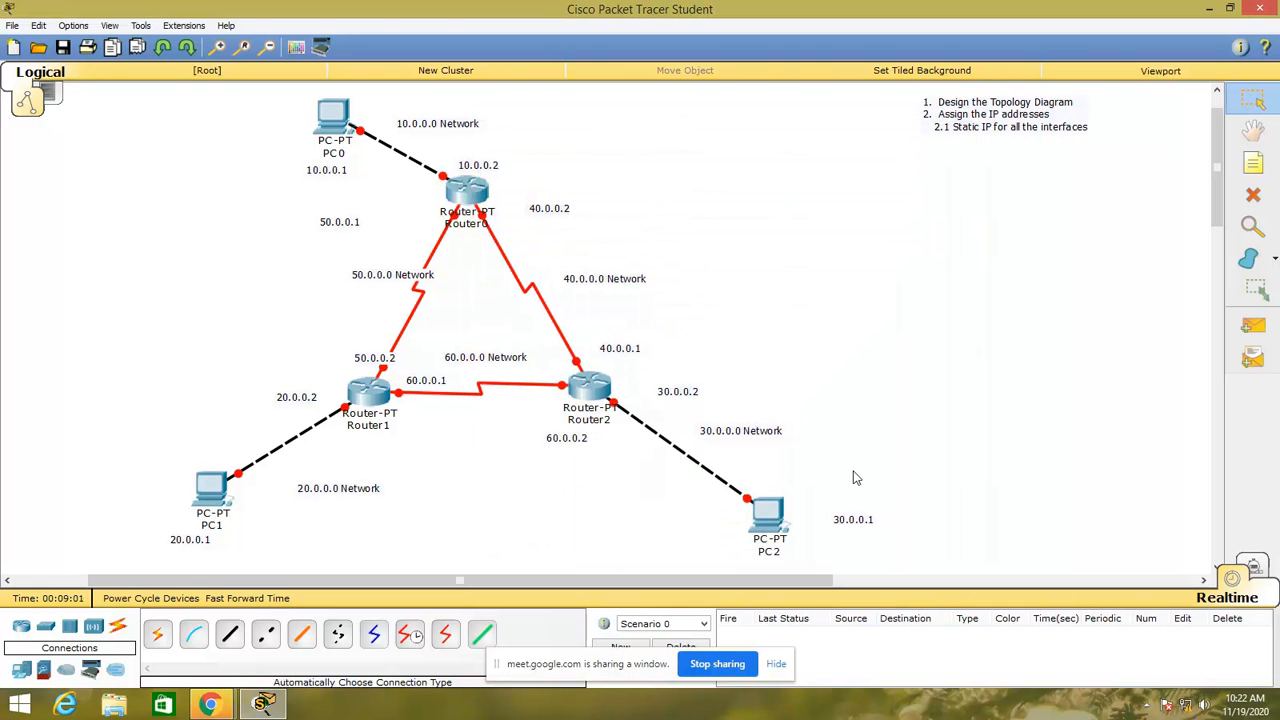
- Move PC2 and its 30.0.0.1 note slightly upward, closer to Router2
left_click_drag(766, 498, 766, 495)
left_click_drag(852, 523, 820, 486)
- Open PC2's IP configuration and give it the static IP address 30.0.0.1 with subnet mask 255.0.0.0
left_click(755, 495)
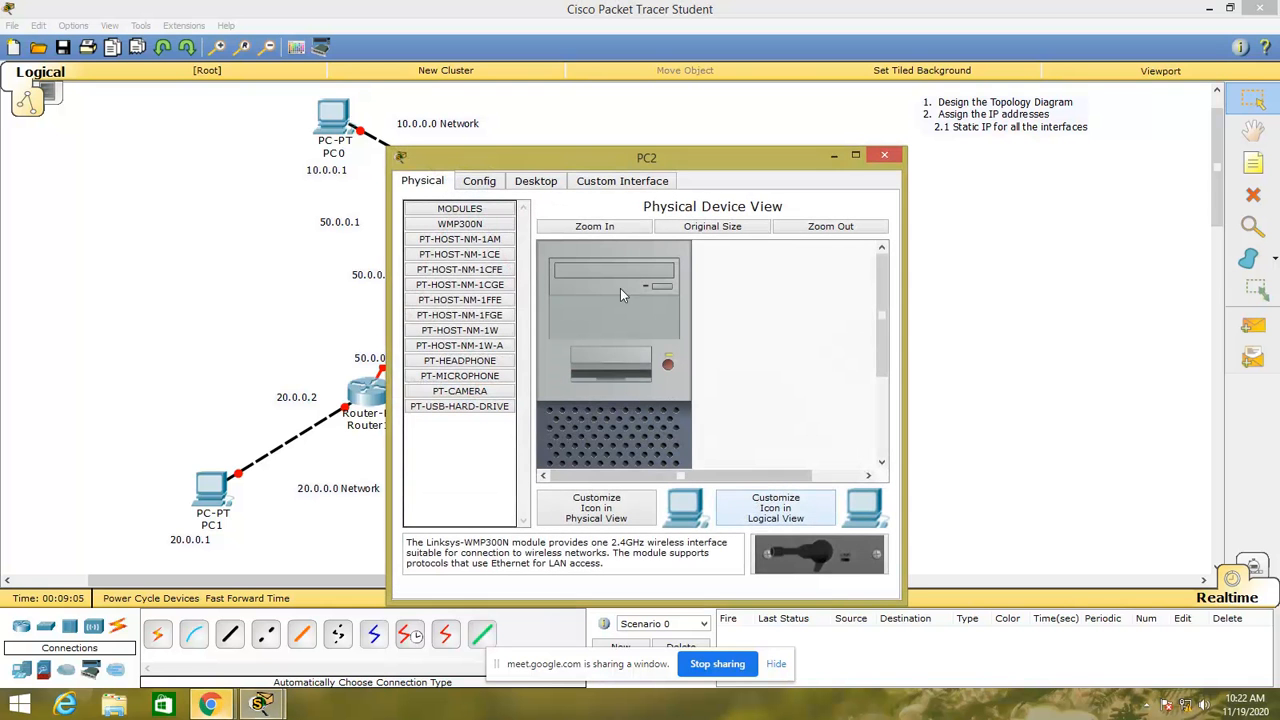
left_click(536, 181)
left_click(450, 246)
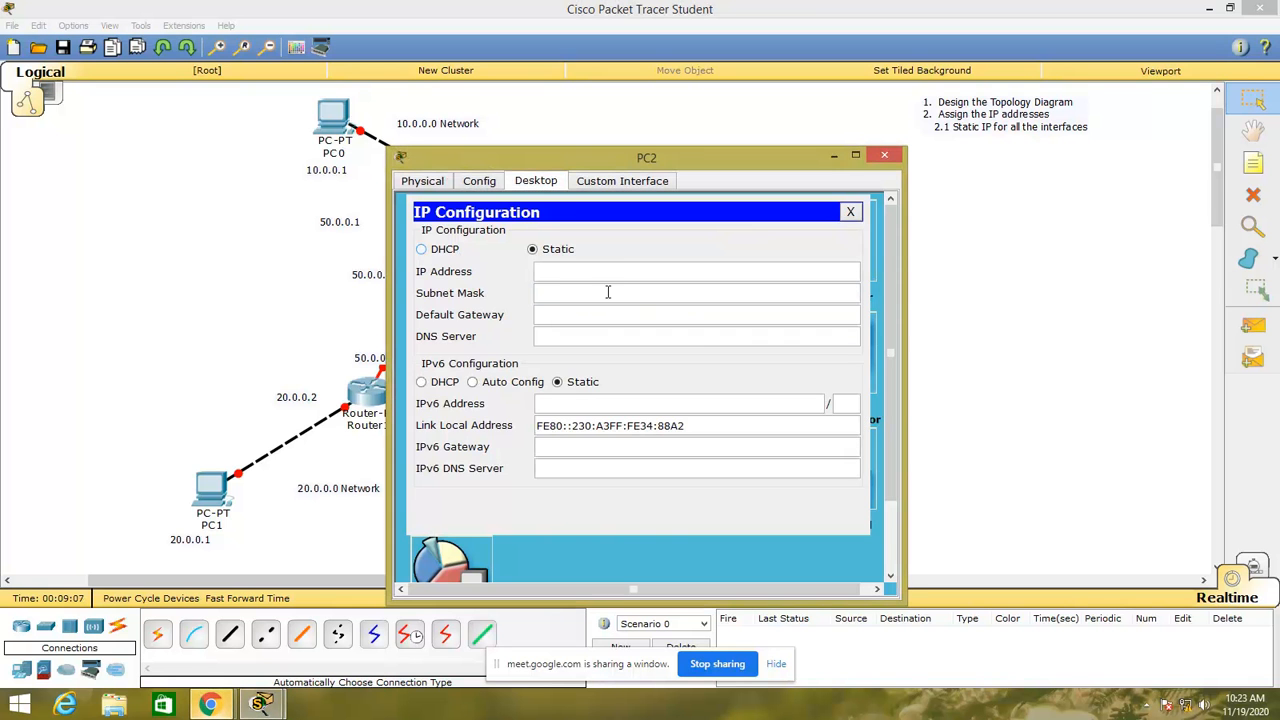
left_click(619, 270)
type("30.0.0.1")
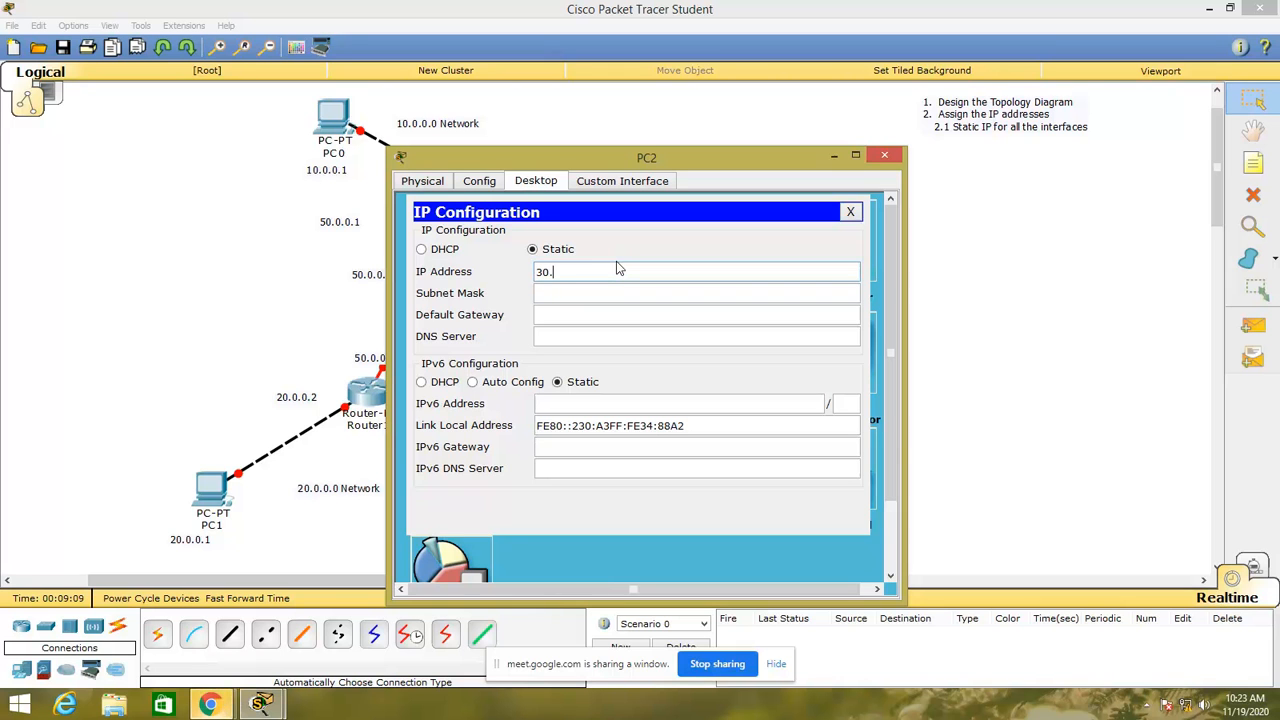
left_click(626, 293)
- Set PC2's default gateway to 30.0.0.2 and close its device window
left_click(632, 316)
type("30.0.0.2")
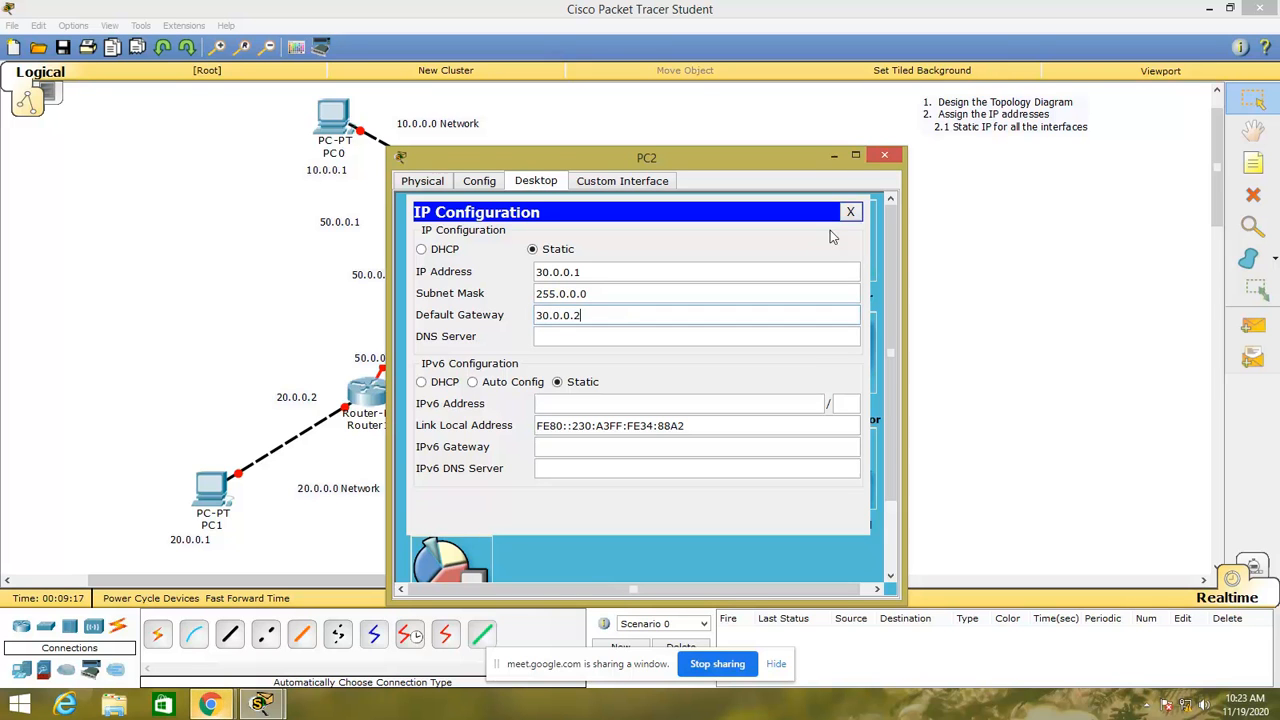
left_click(850, 211)
left_click(889, 157)
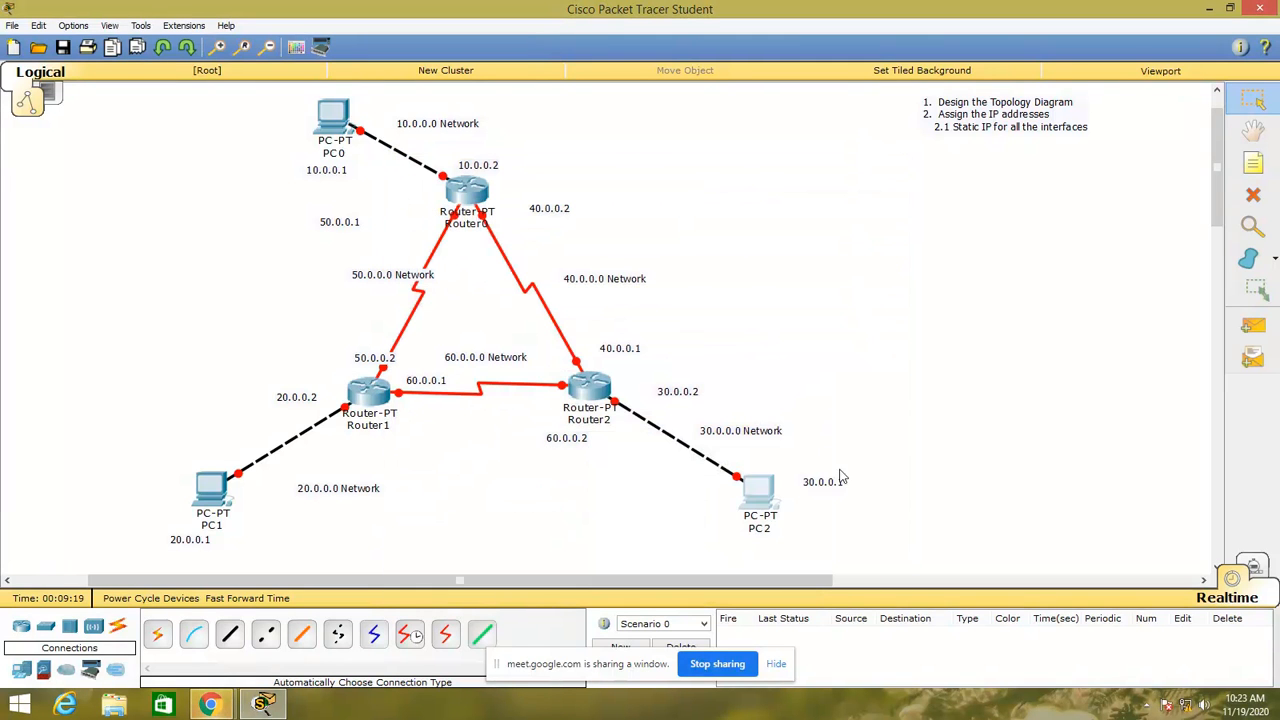
- Move PC1 slightly toward Router1 and place its 20.0.0.1 note directly beneath it
left_click_drag(198, 498, 213, 474)
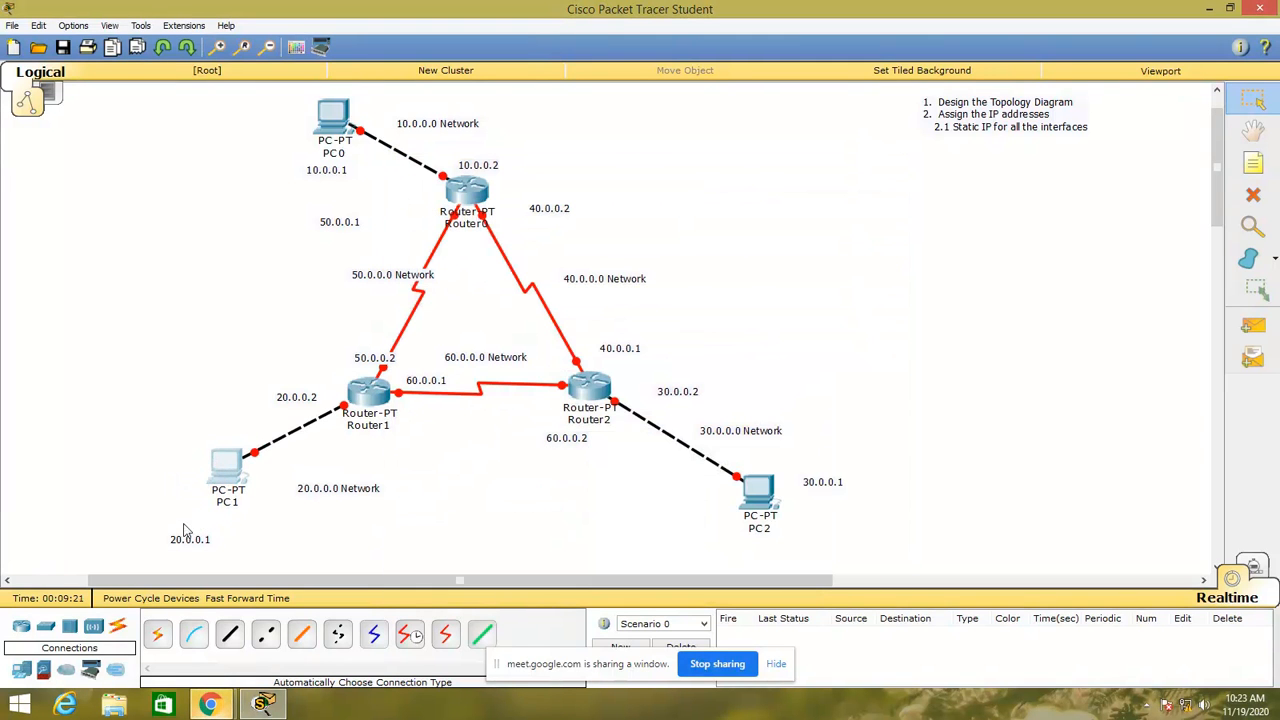
left_click_drag(188, 543, 210, 530)
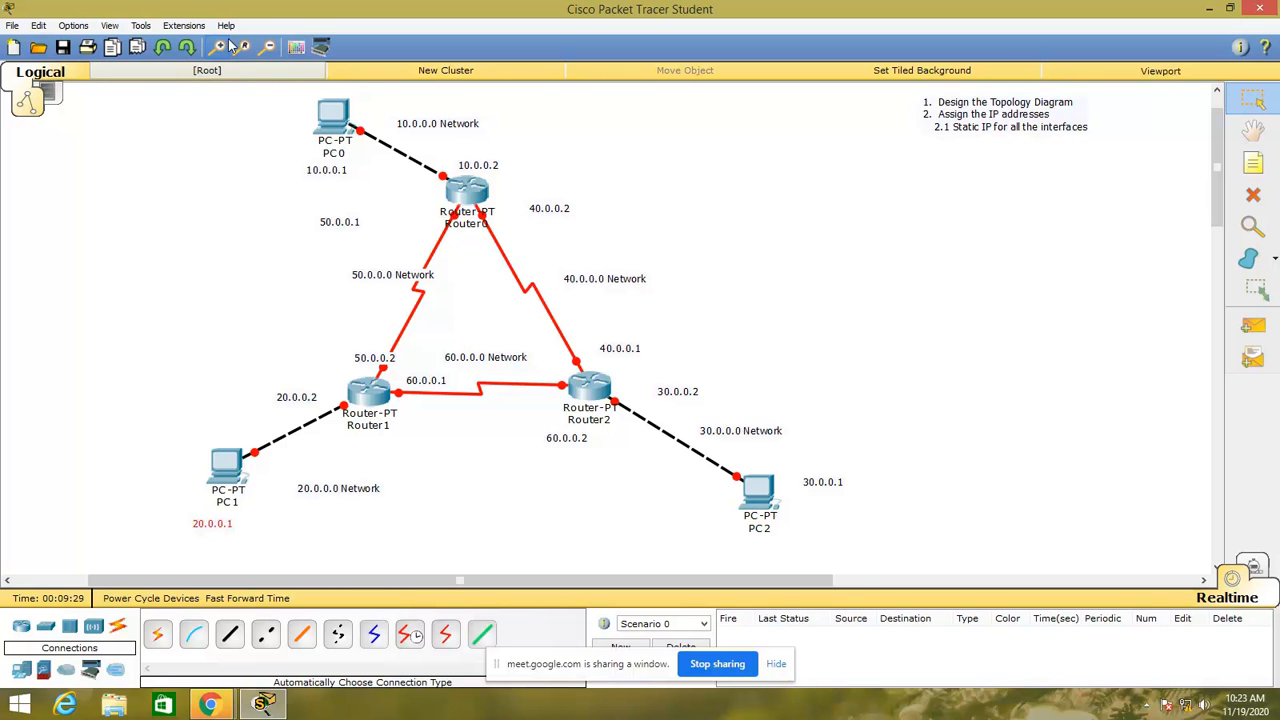
- Place a note reading "Fa0/1 - 10.0.0.2" in the empty area between Router0 and the task list
left_click(267, 48)
left_click(268, 49)
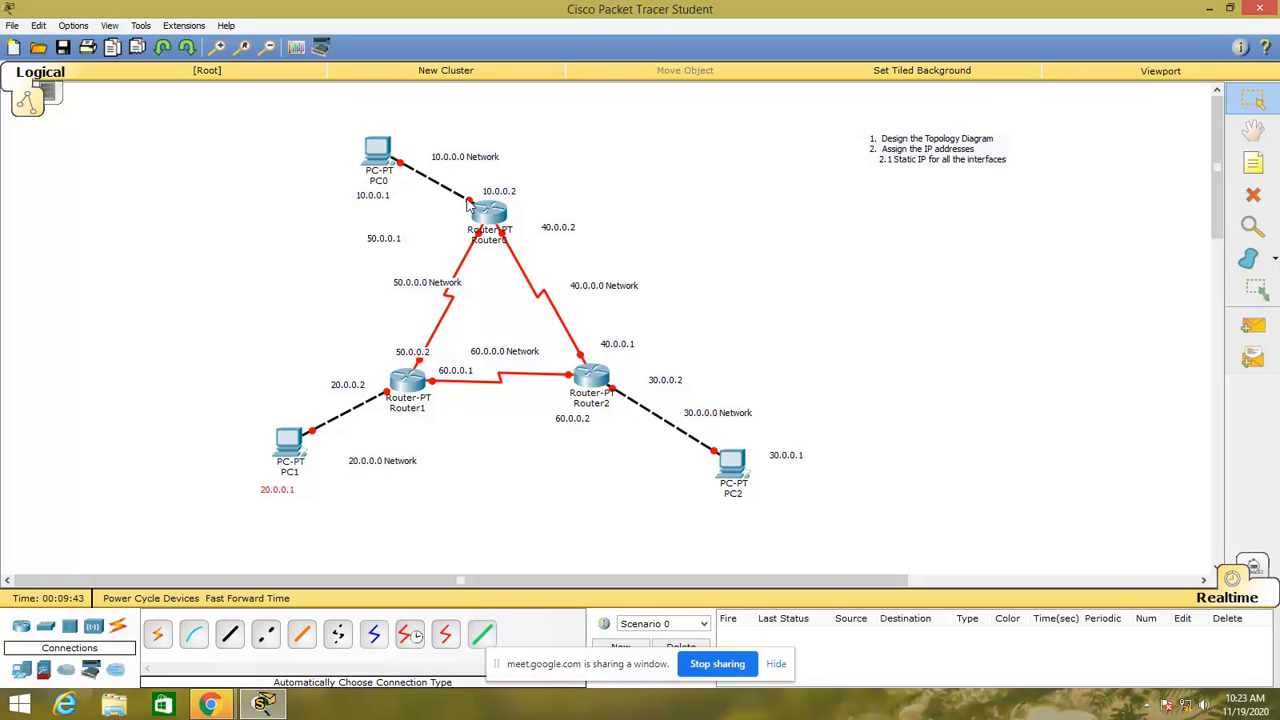
mouse_move(468, 203)
left_click(1253, 162)
left_click(628, 153)
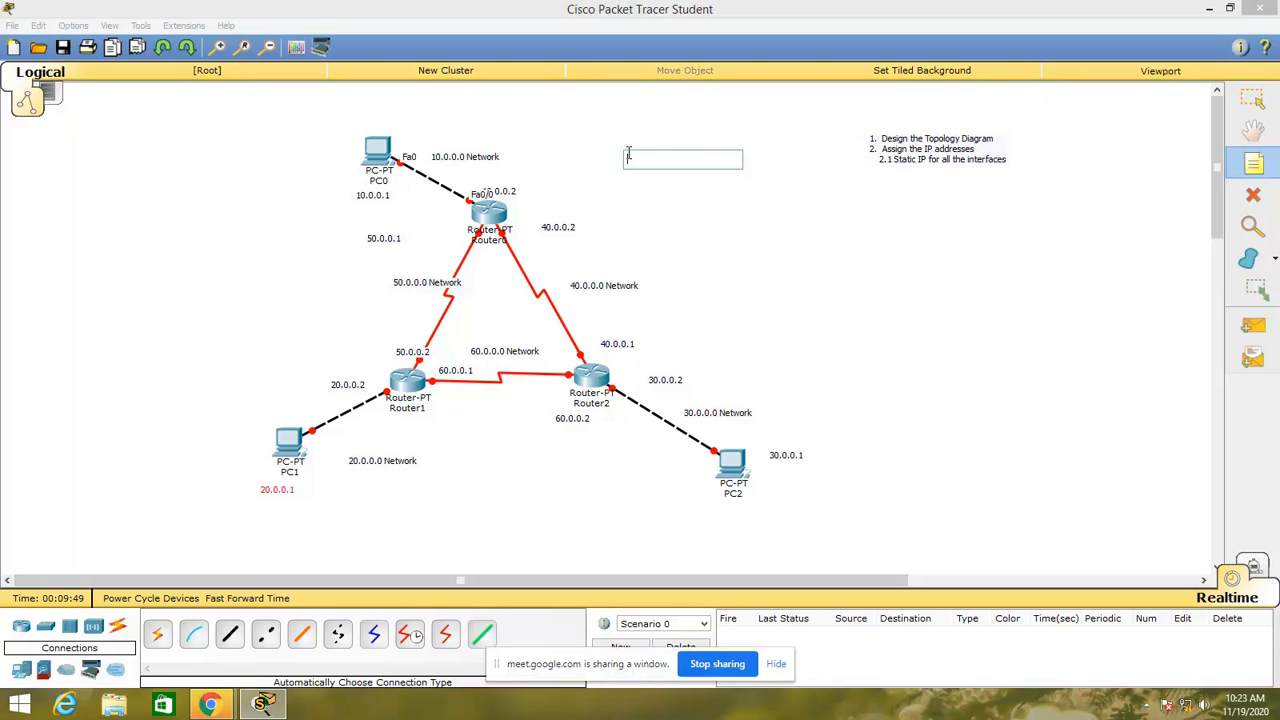
type("Fa")
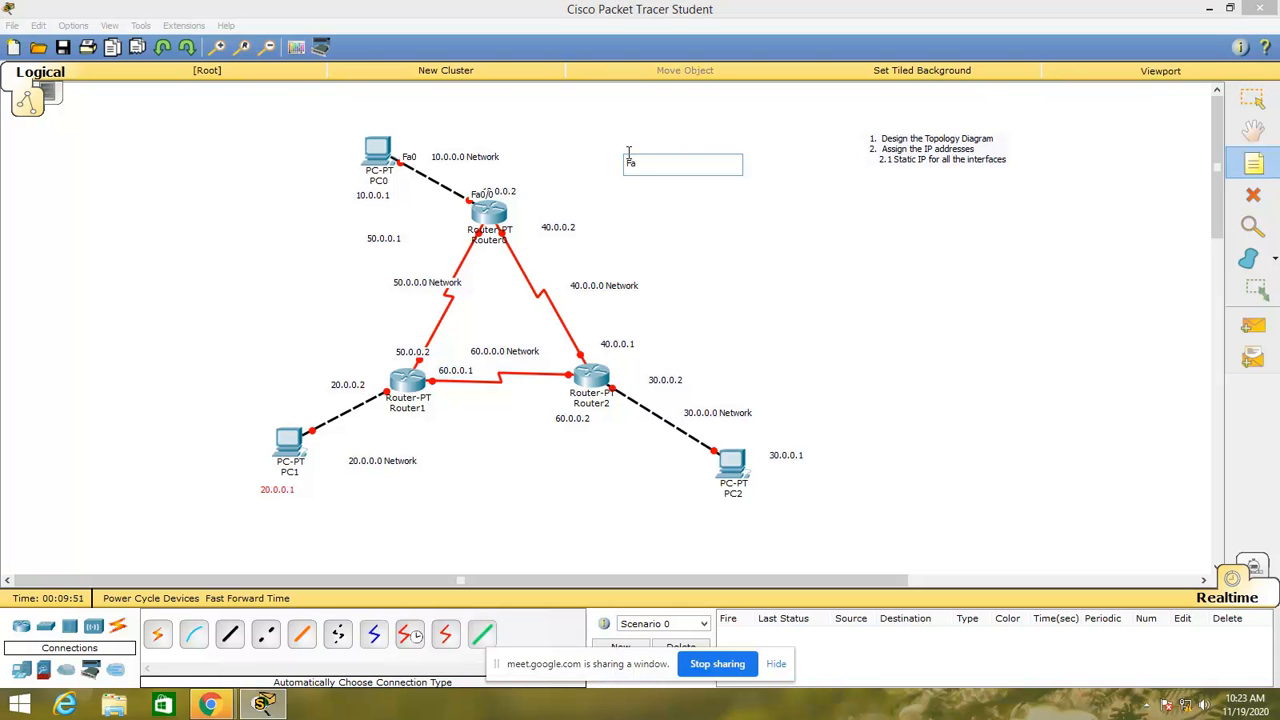
type("0/1 - 10.0.0.2")
key("Return")
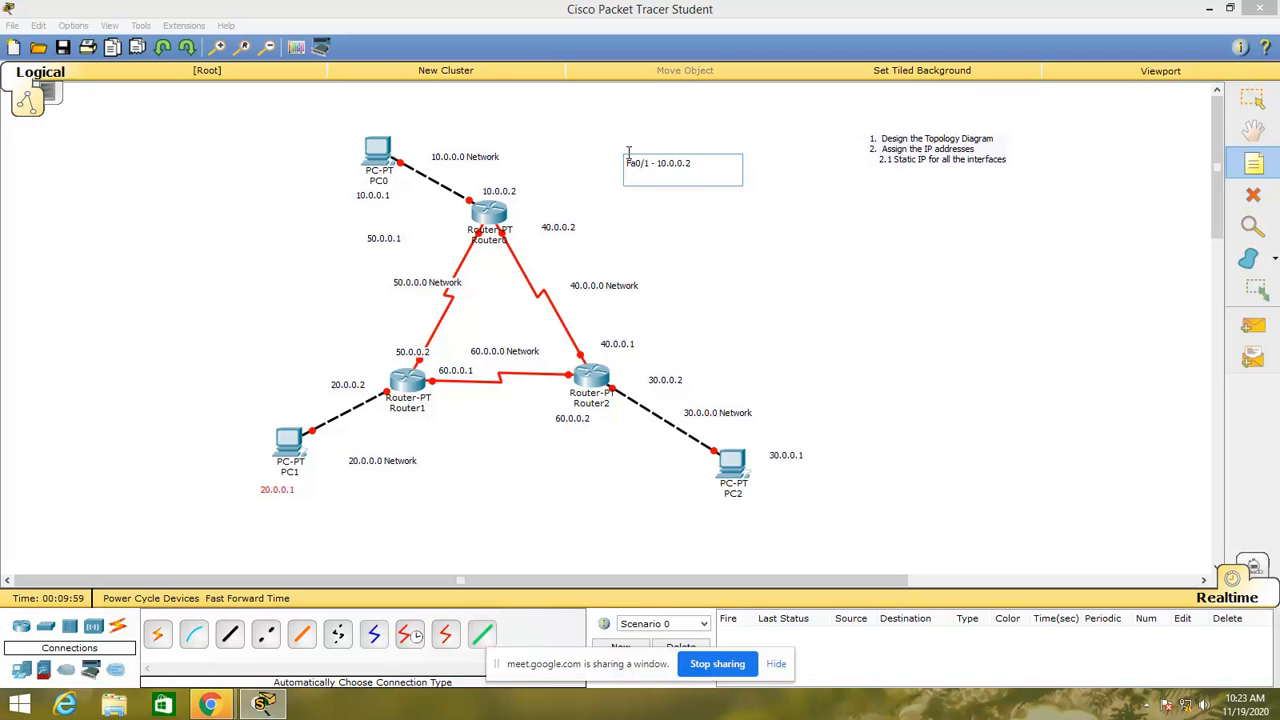
left_click(1253, 99)
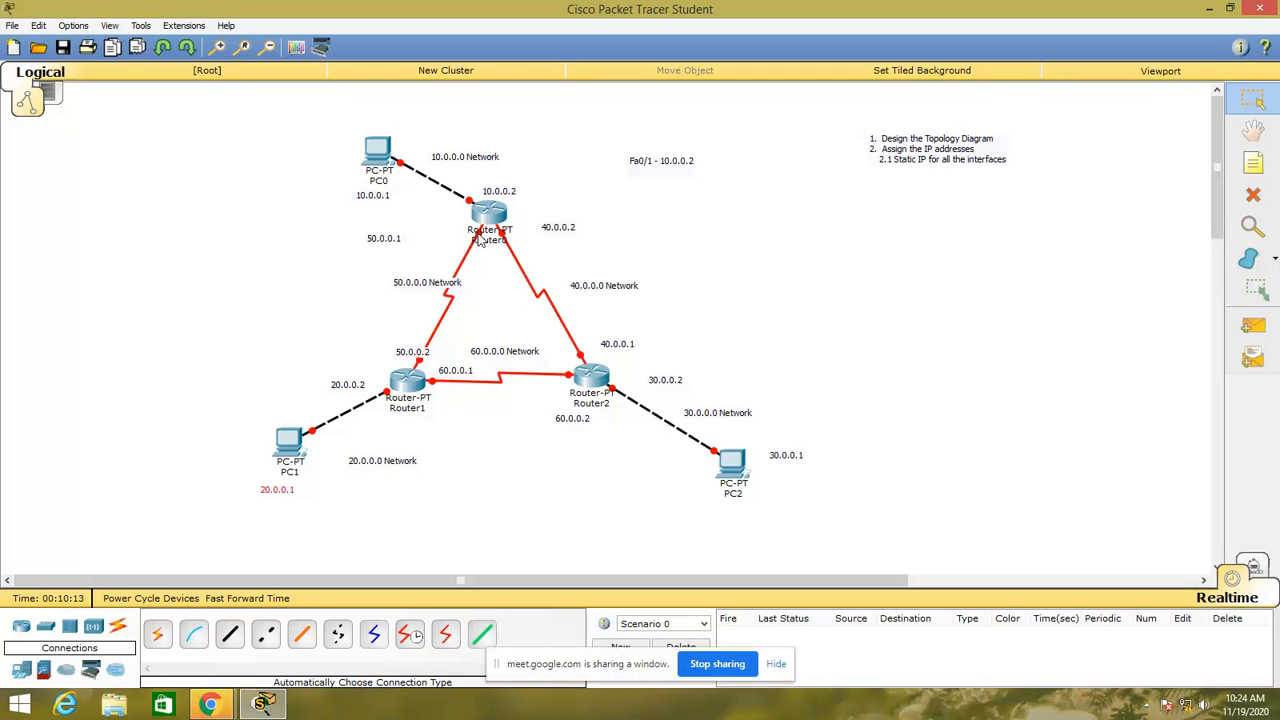
- Add the line "S2/0 - 50.0.0.1 - CR" to the Router0 interface note for the link toward Router1
mouse_move(481, 234)
double_click(696, 163)
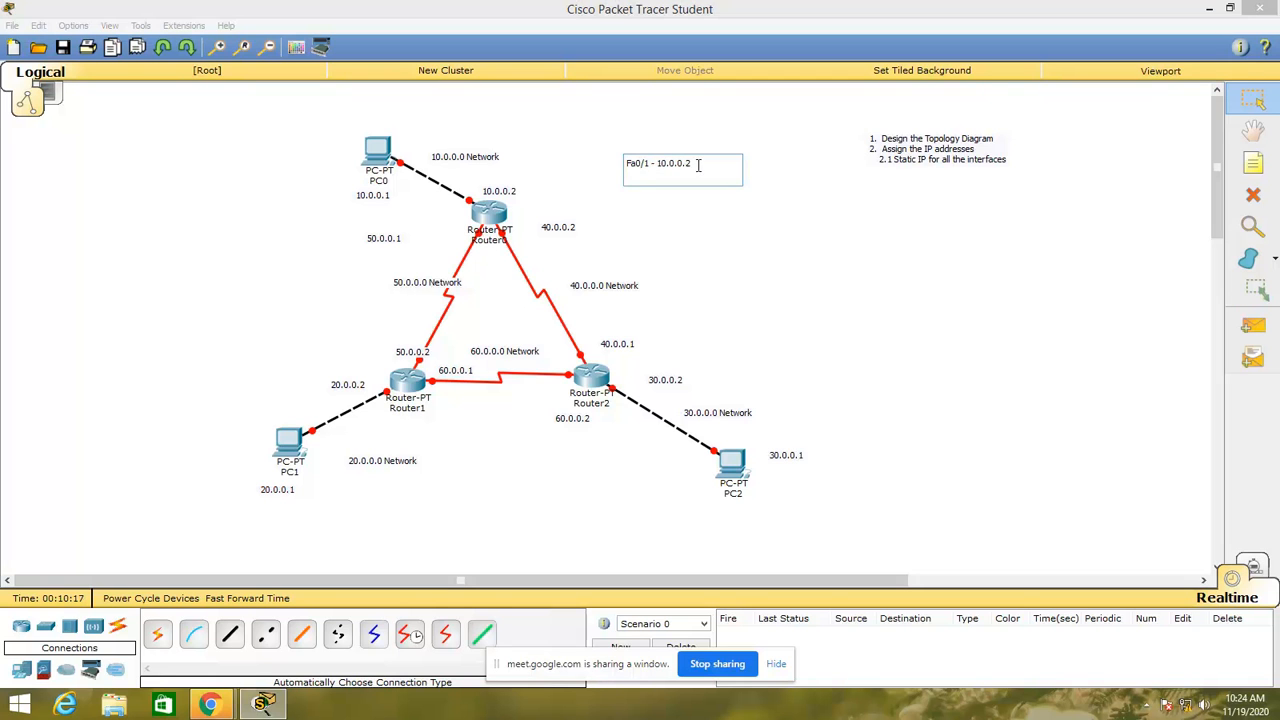
key("Return")
key("BackSpace")
key("BackSpace")
type("S2/")
key("BackSpace")
key("Return")
type("S2/")
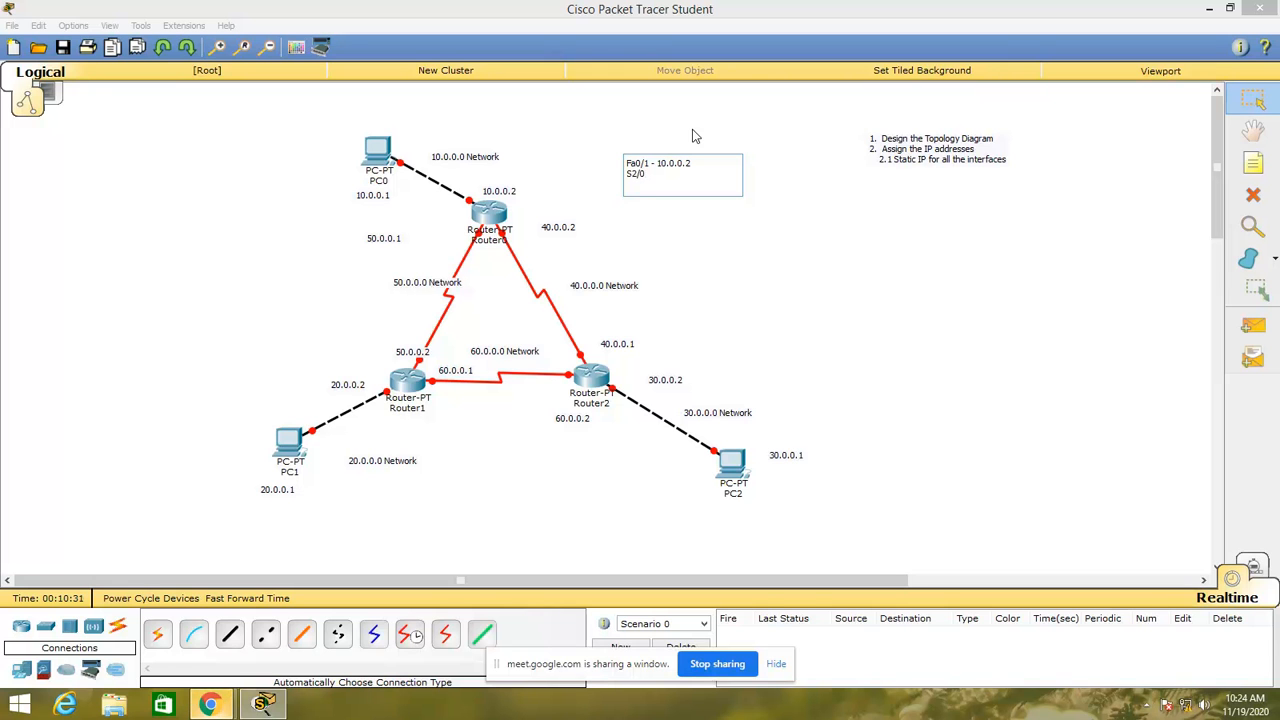
type("0 - 50.0.0.1 - cr")
key("BackSpace")
key("BackSpace")
type("CR")
key("Return")
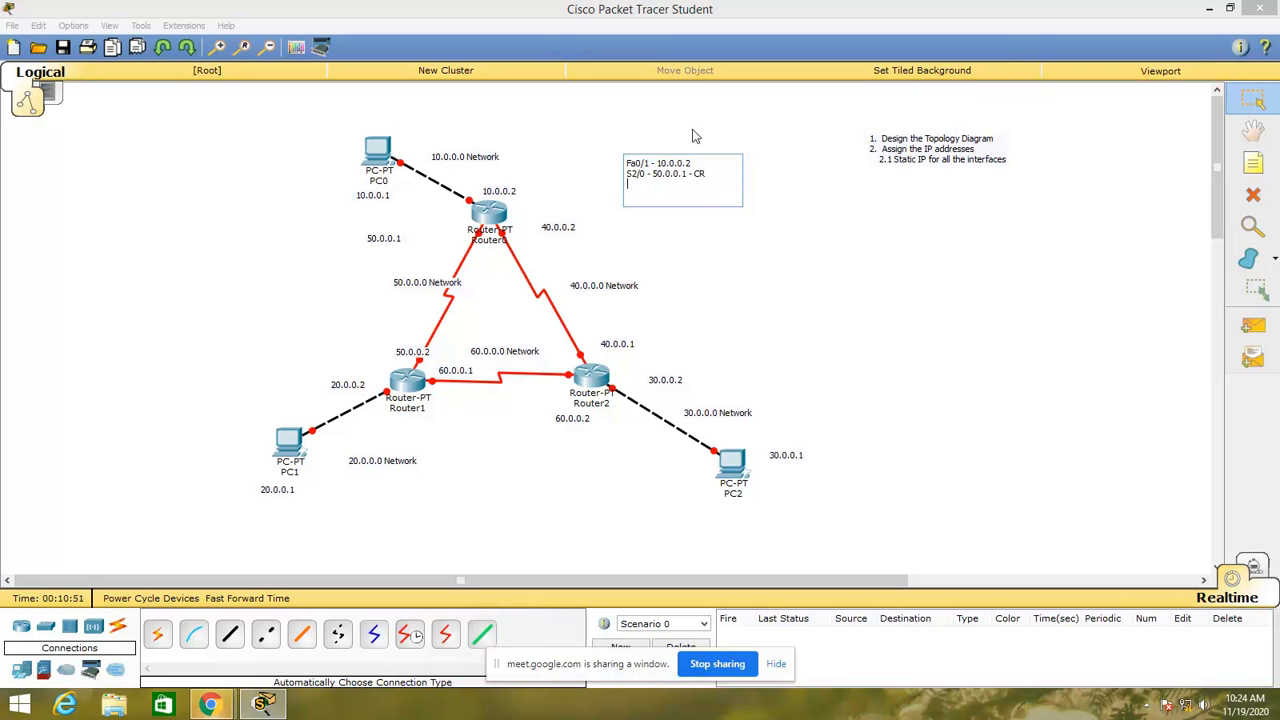
left_click(986, 296)
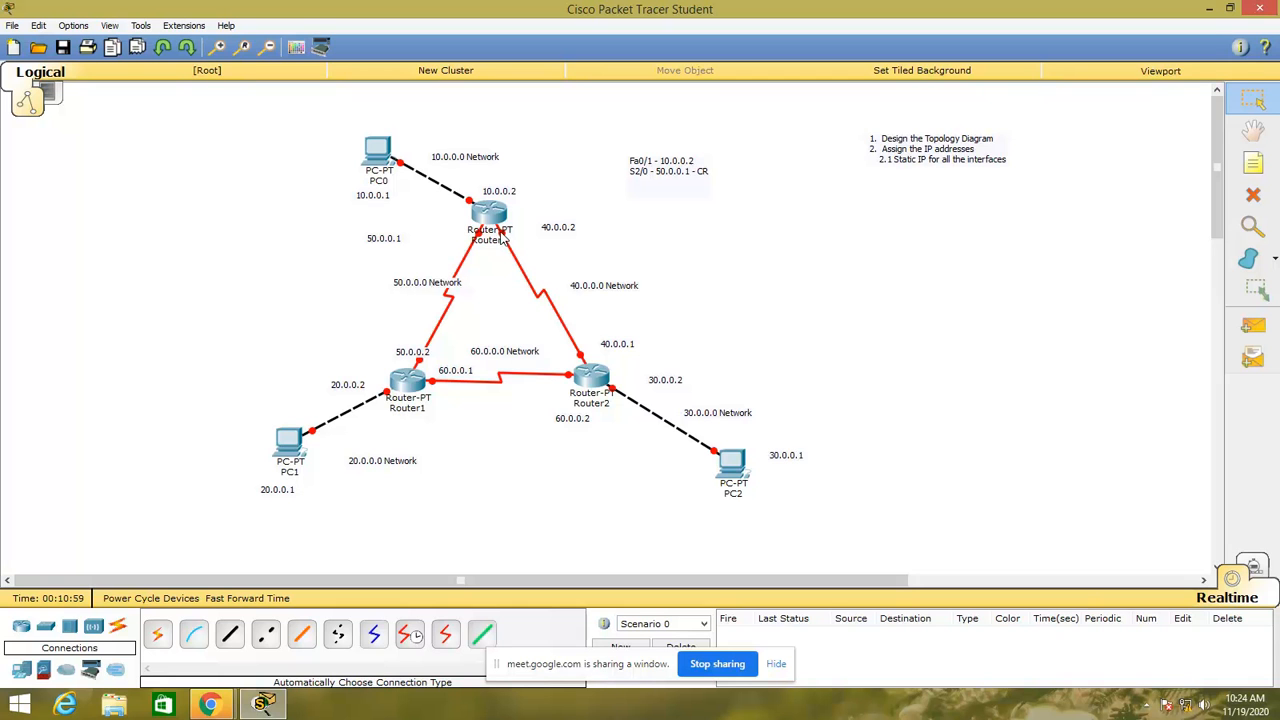
- Add the line "S3/0 - 40.0.0.2 - CR" to the interface note and move the note slightly upward
left_click(658, 170)
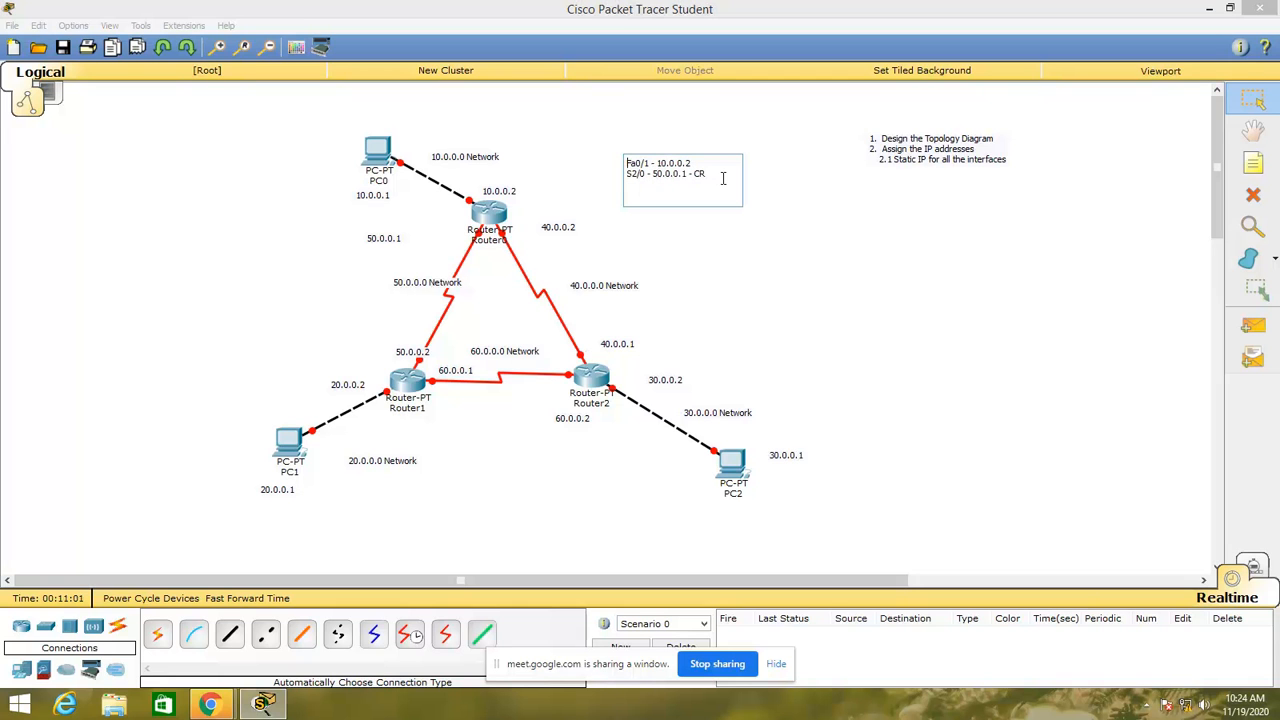
key("Return")
type("S3/0 - 40.0.0.2 - CR")
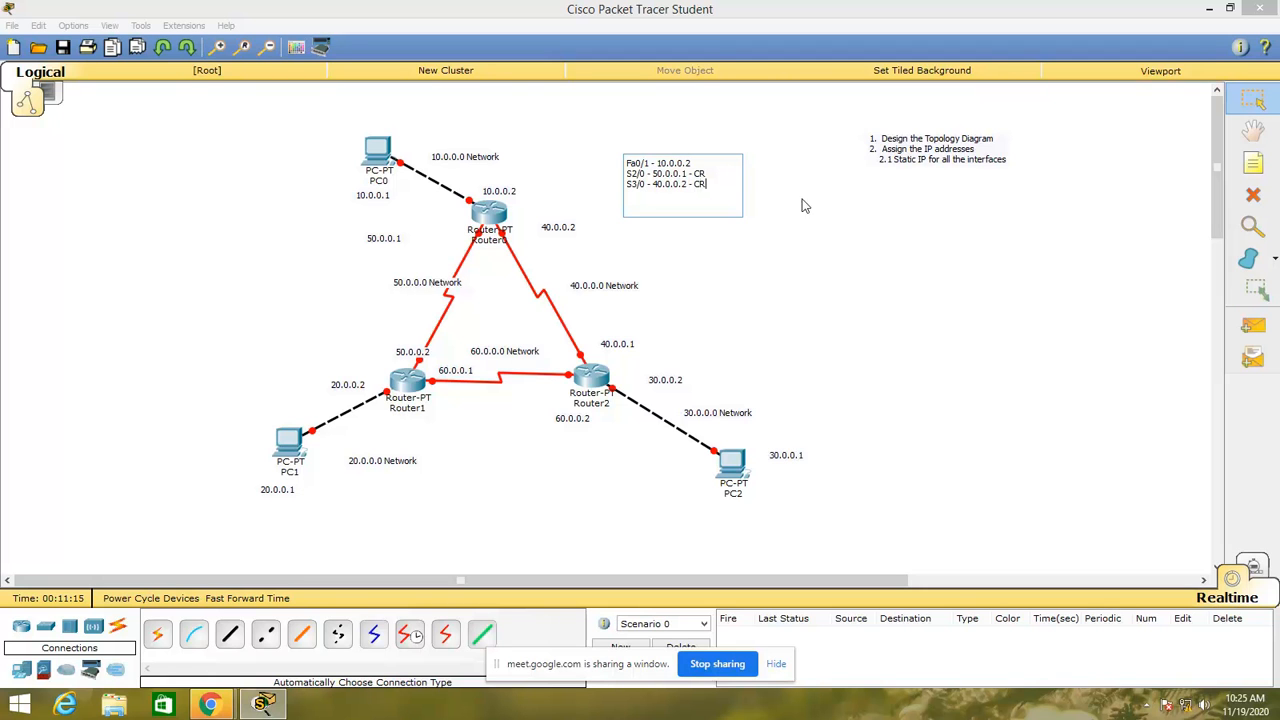
left_click(851, 232)
left_click_drag(669, 190, 677, 157)
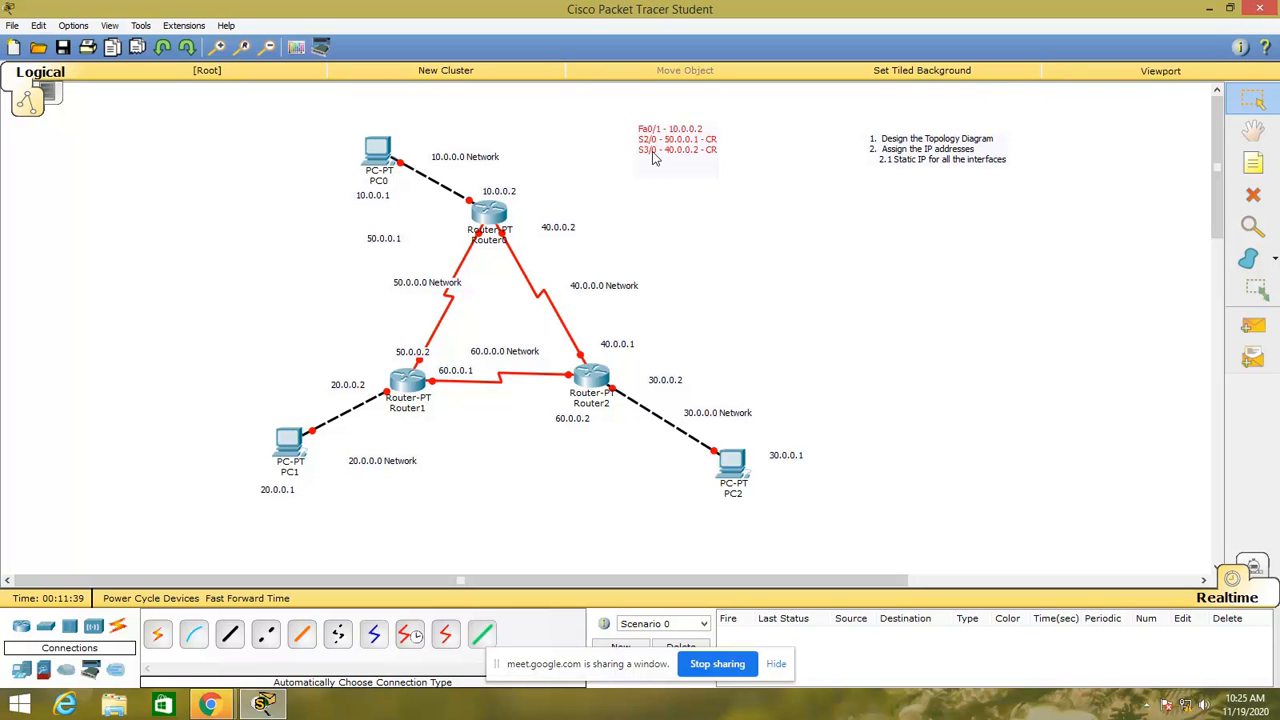
- Open Router0's command line and answer NO to the initial configuration dialog to reach the Router> prompt
left_click(489, 216)
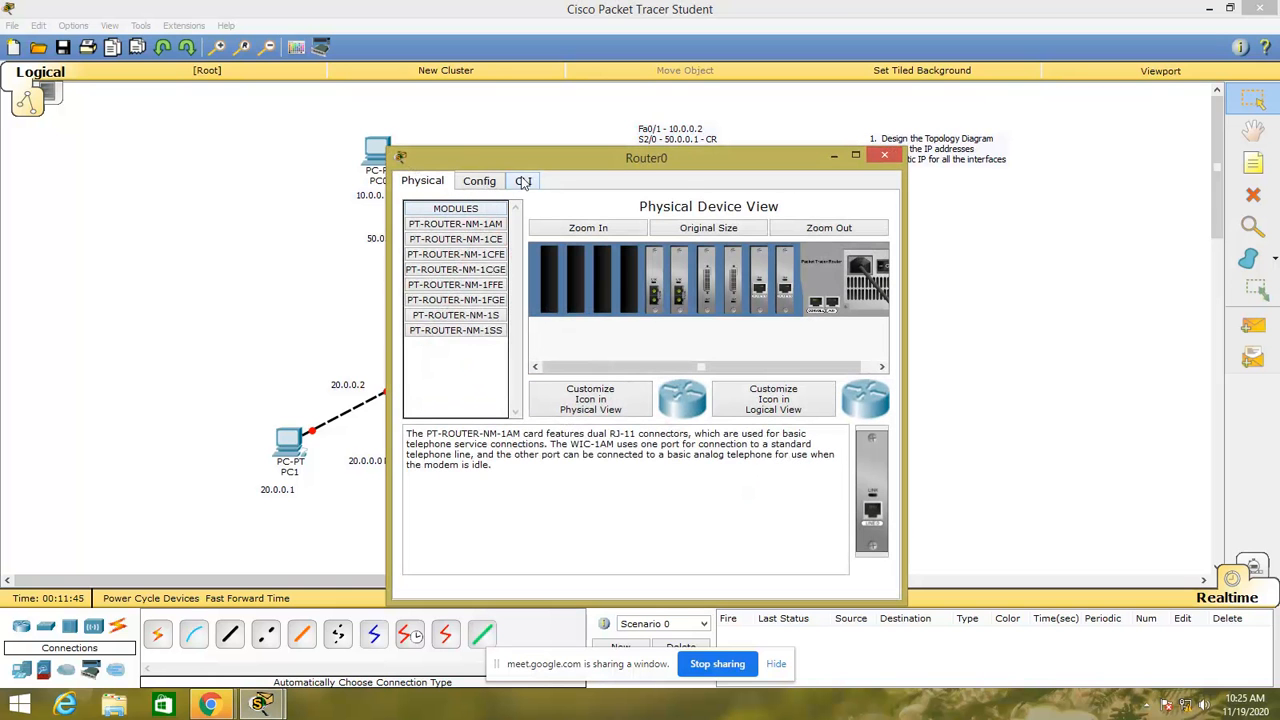
left_click(523, 181)
key("Return")
key("Return")
key("Return")
key("Return")
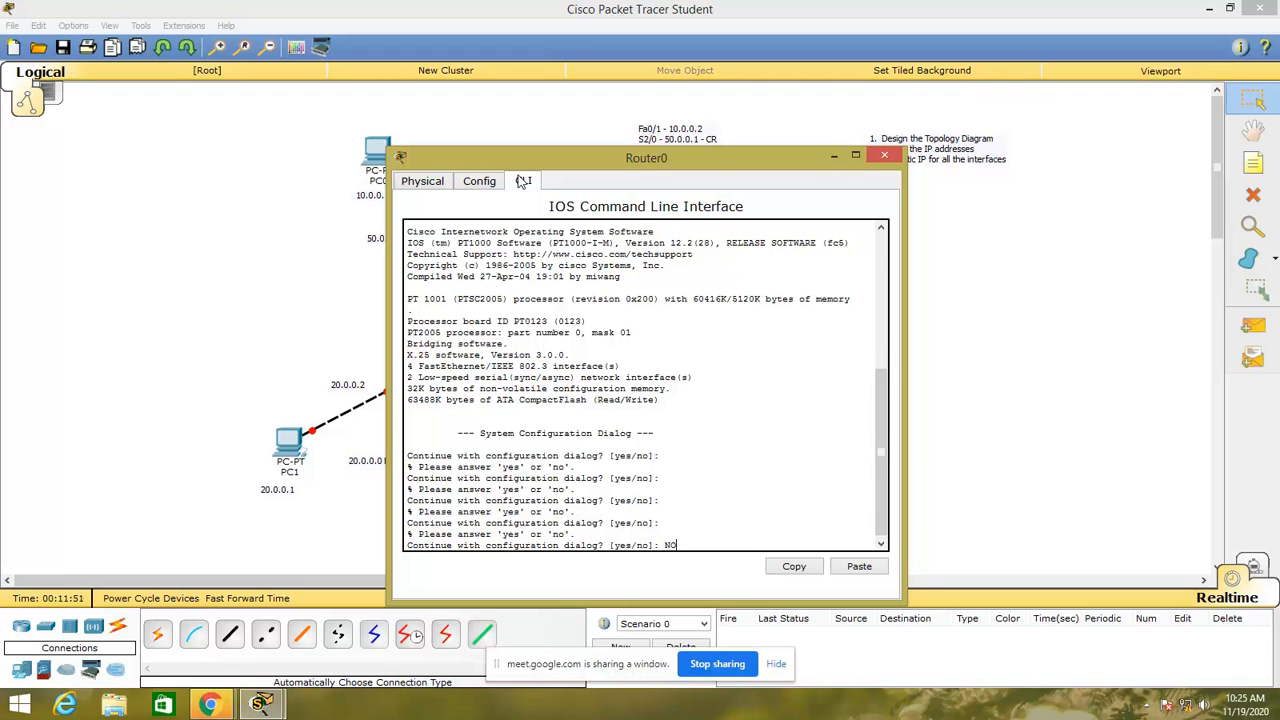
type("NO")
key("Return")
key("Return")
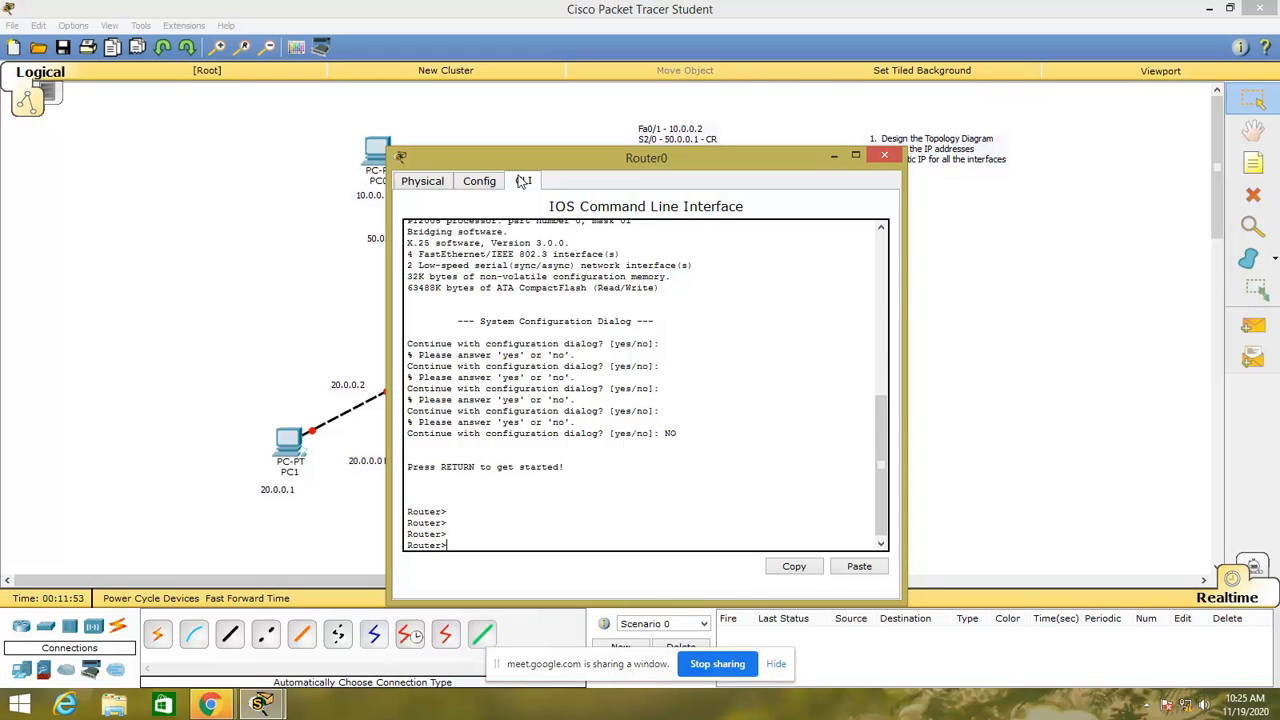
- Enter privileged mode with ENABLE and global configuration mode with CONF TER on Router0
type("ENABLE")
key("Return")
key("Return")
key("Return")
key("Return")
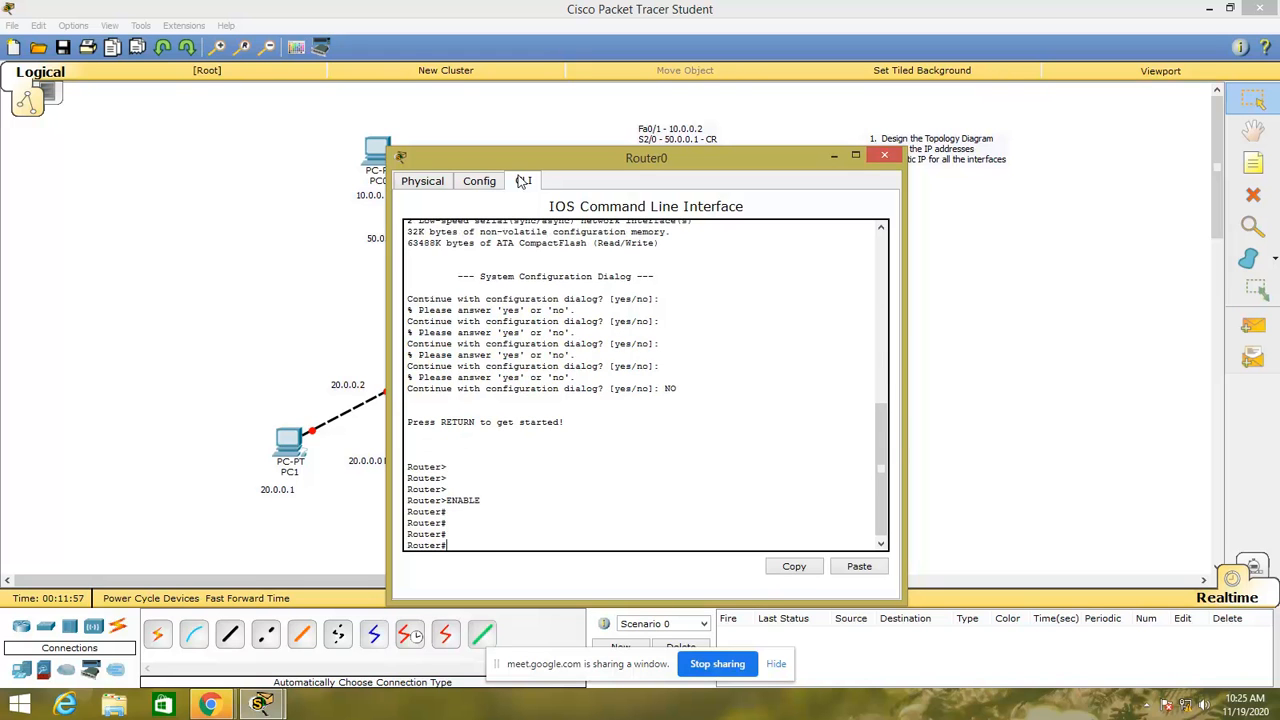
type("CONF TER")
key("Return")
key("Return")
key("Return")
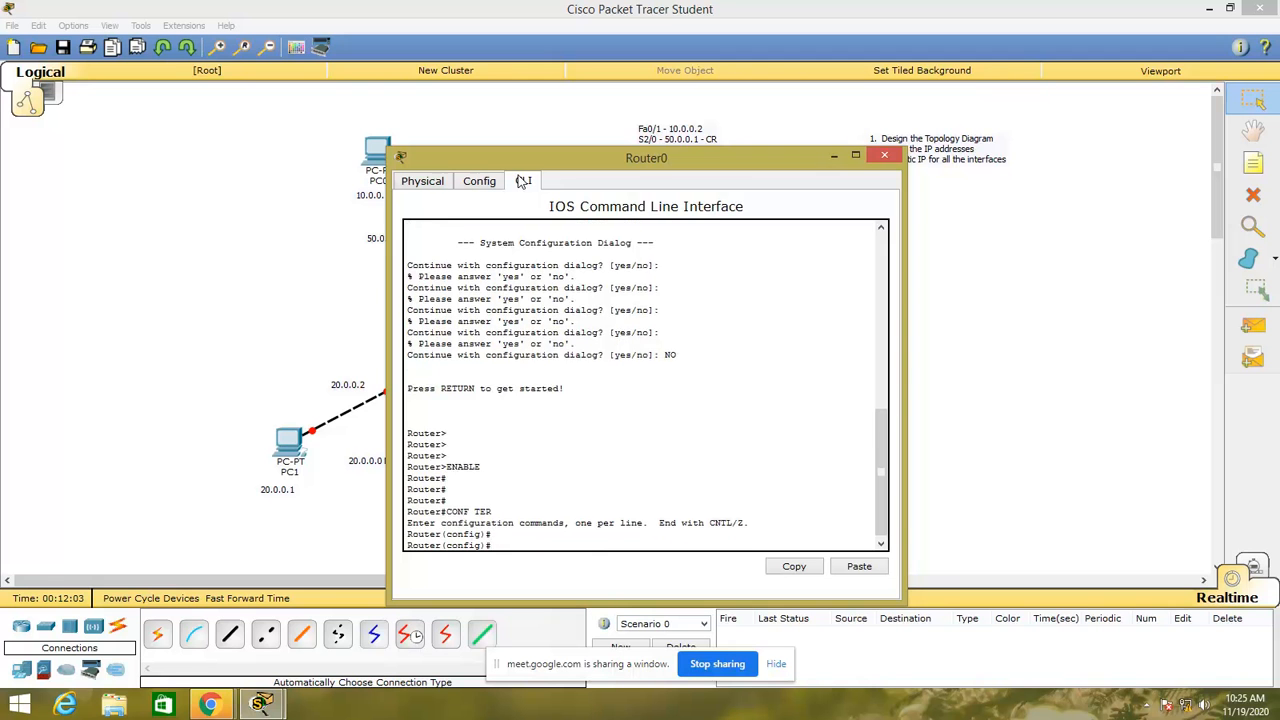
- Move Router0's window clear of the interface note and assign interface fastethernet0/0 the address 10.0.0.2 with mask 255.0.0.0
left_click_drag(538, 158, 240, 107)
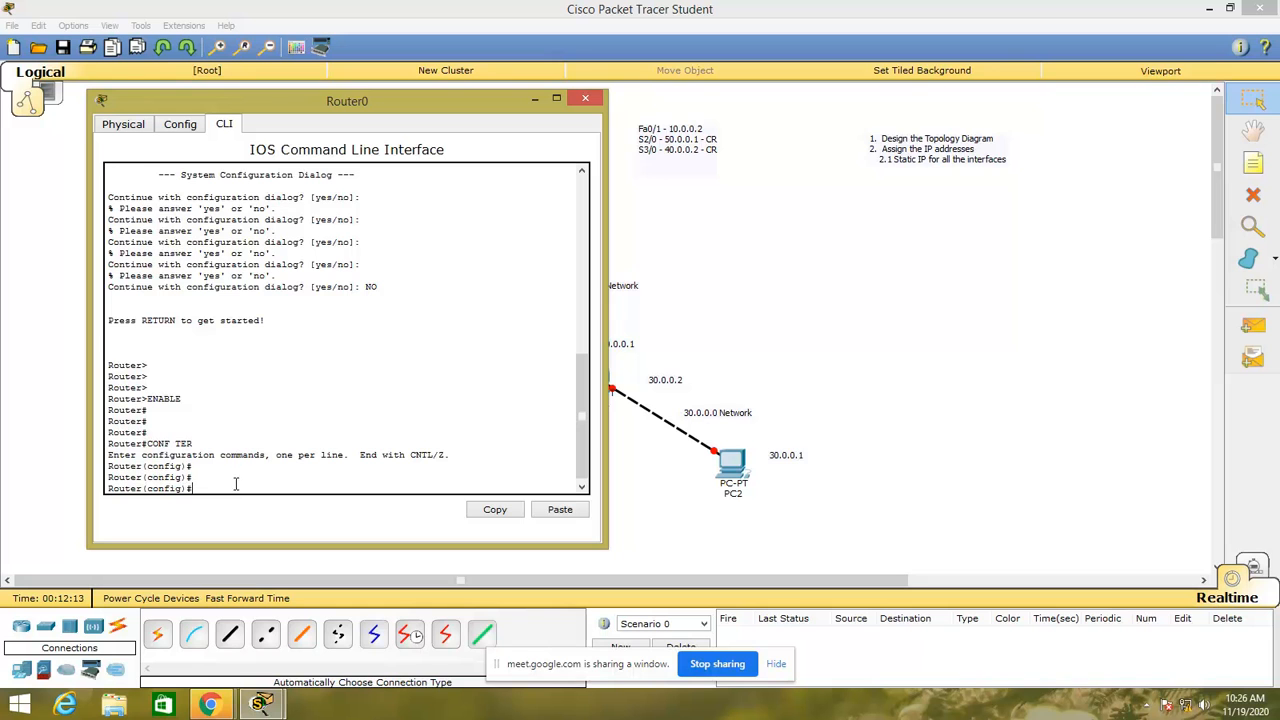
type("I")
key("BackSpace")
type("interface fastethernet0/0")
key("Return")
type("ip address")
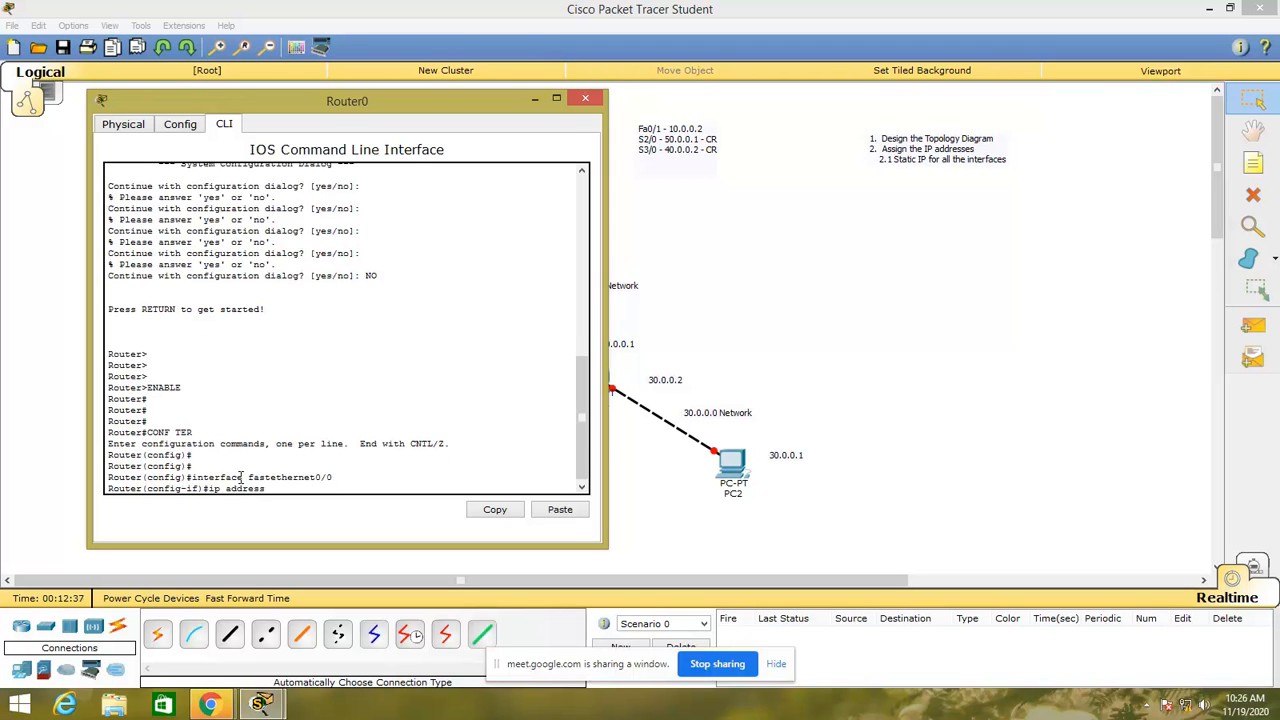
type(" 10.0.0.2 255.0.0.0")
key("Return")
- Bring up Router0's fastethernet0/0 interface with the no shutdown command
type("no shutdown")
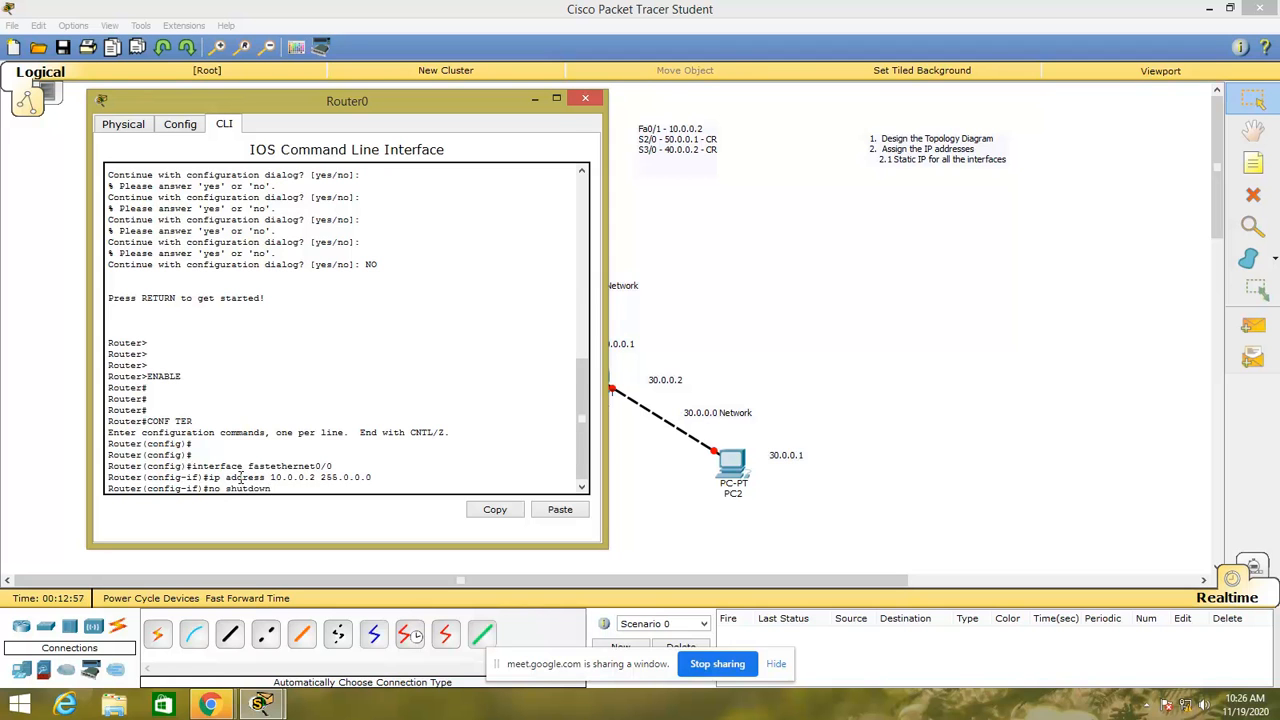
key("Return")
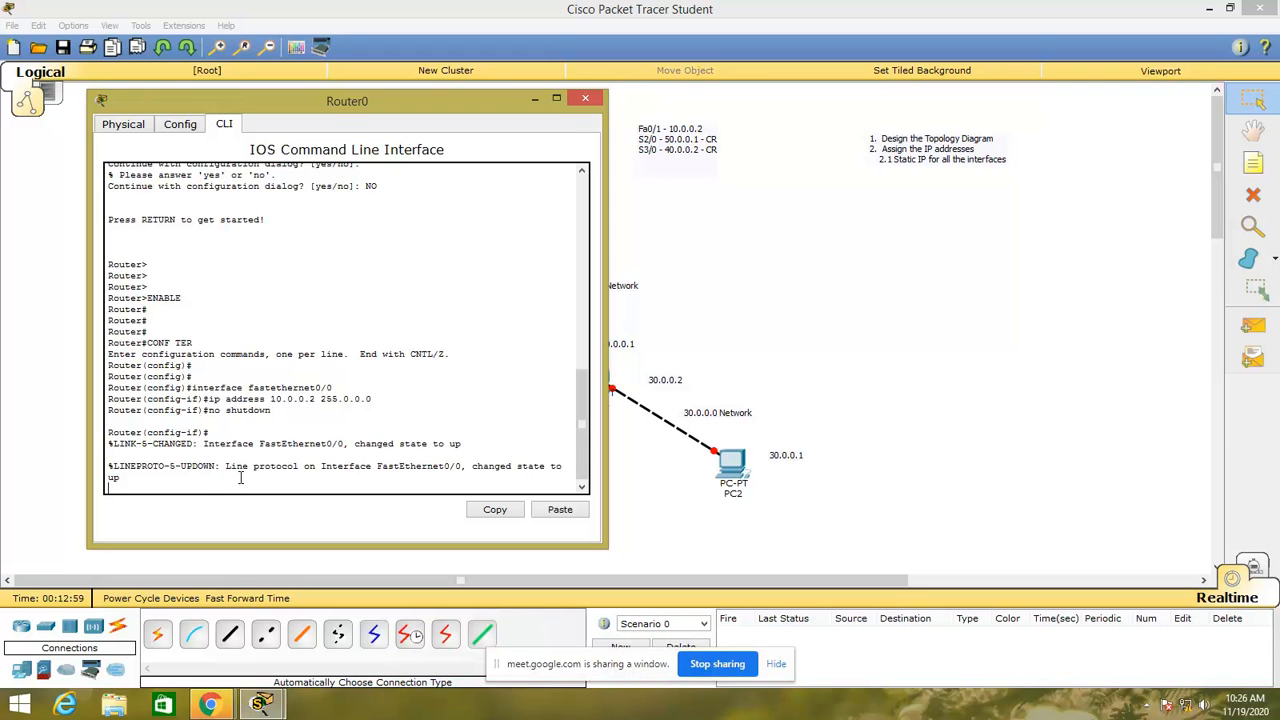
key("Return")
key("Return")
key("Return")
key("Return")
key("Return")
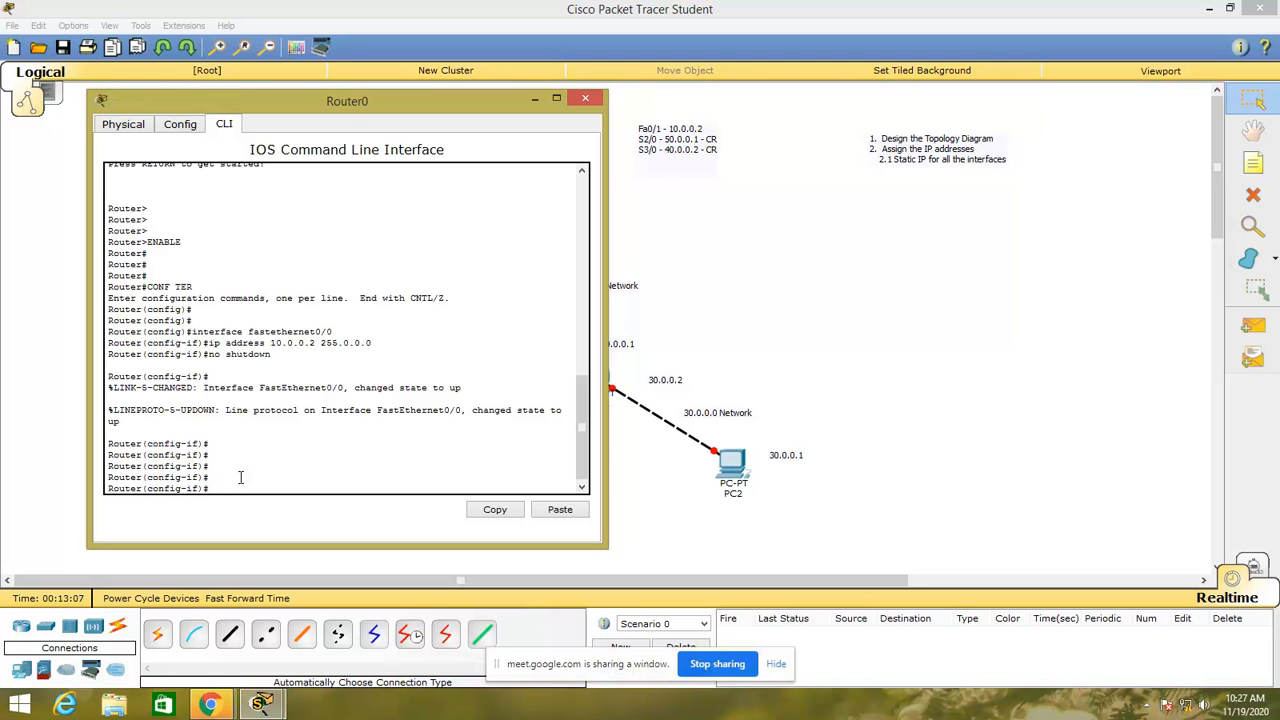
- Exit fastethernet0/0 configuration on Router0 and assign interface serial2/0 the address 50.0.0.1 with mask 255.0.0.0
type("exit")
key("Return")
key("Return")
key("Return")
key("Return")
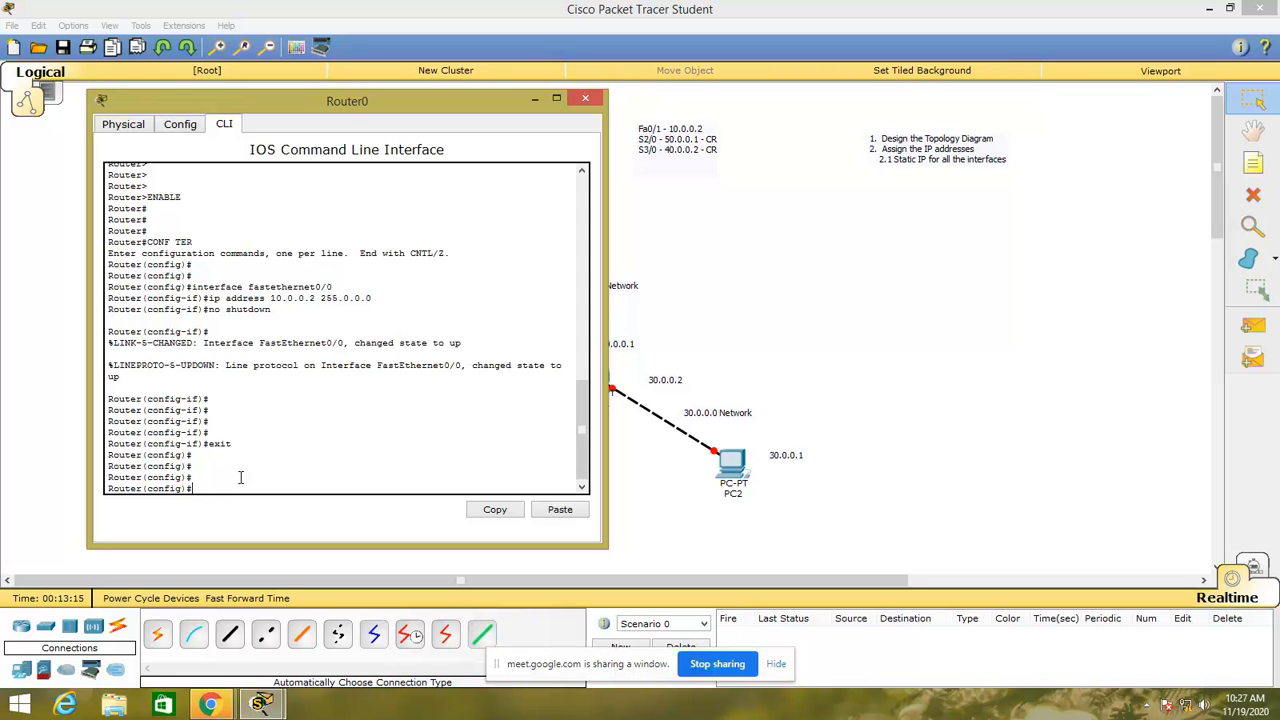
type("interface serial2/0")
key("Return")
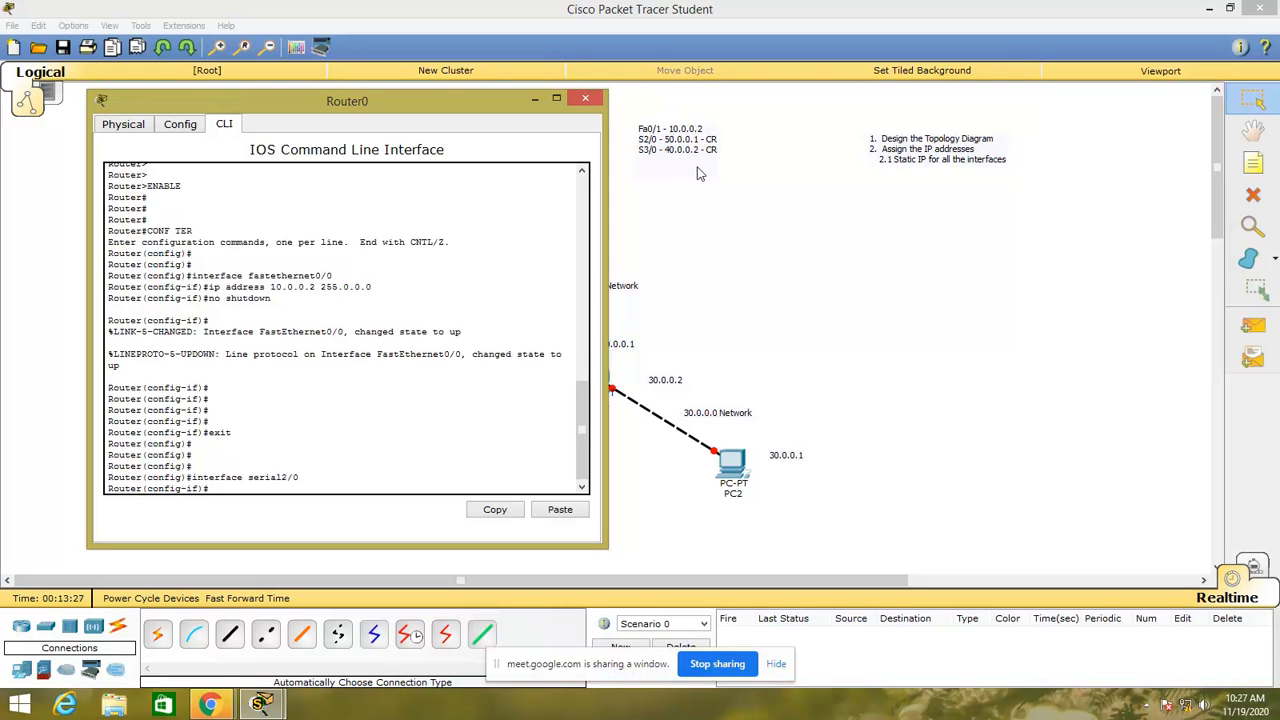
key("Return")
key("Return")
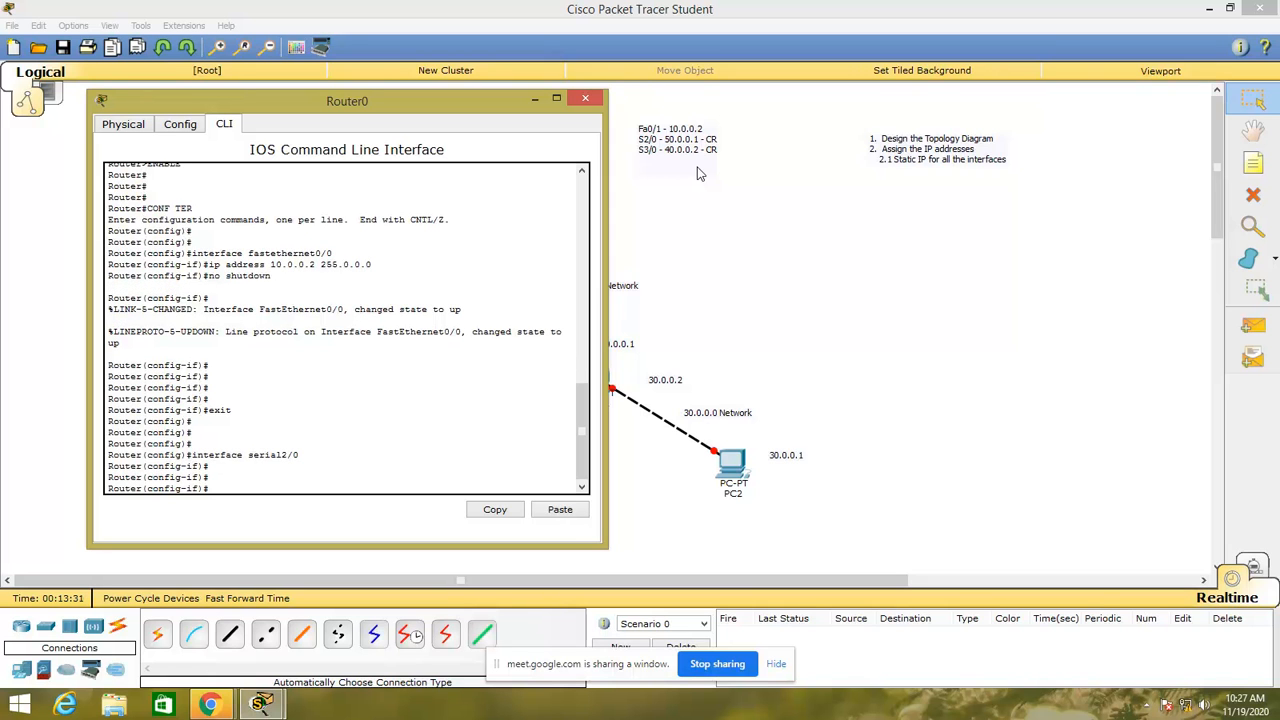
type("ip address")
type("50.0.0.1 255.0.0.0")
key("Return")
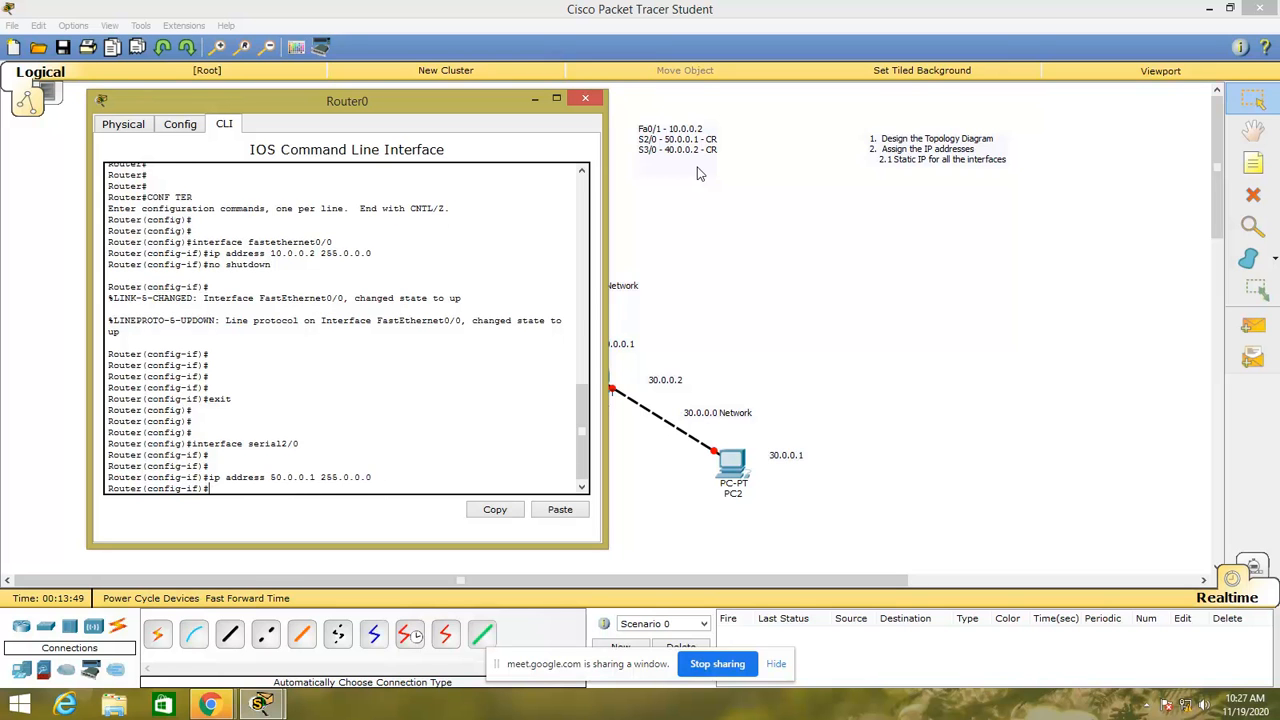
- Set the clock rate of Router0's serial2/0 interface to 64000 and enable it with no shutdown
type("clock rate 64000")
key("Return")
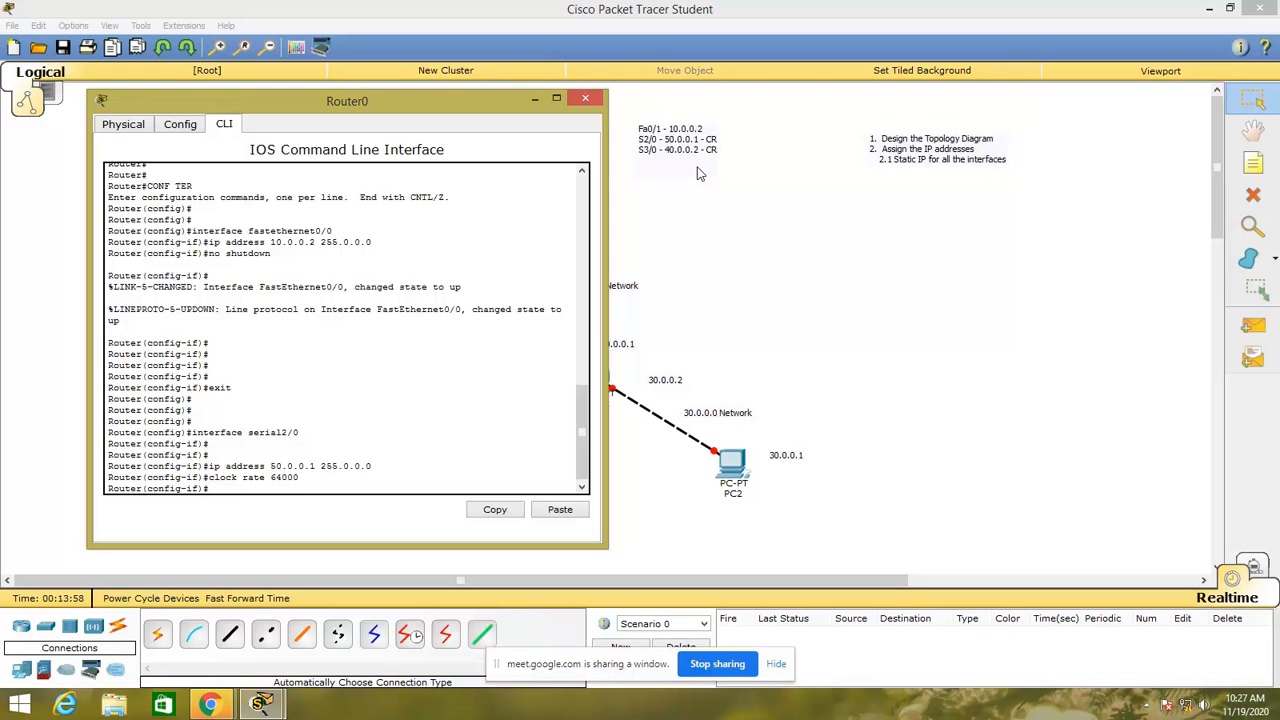
key("Return")
type("no shutdown")
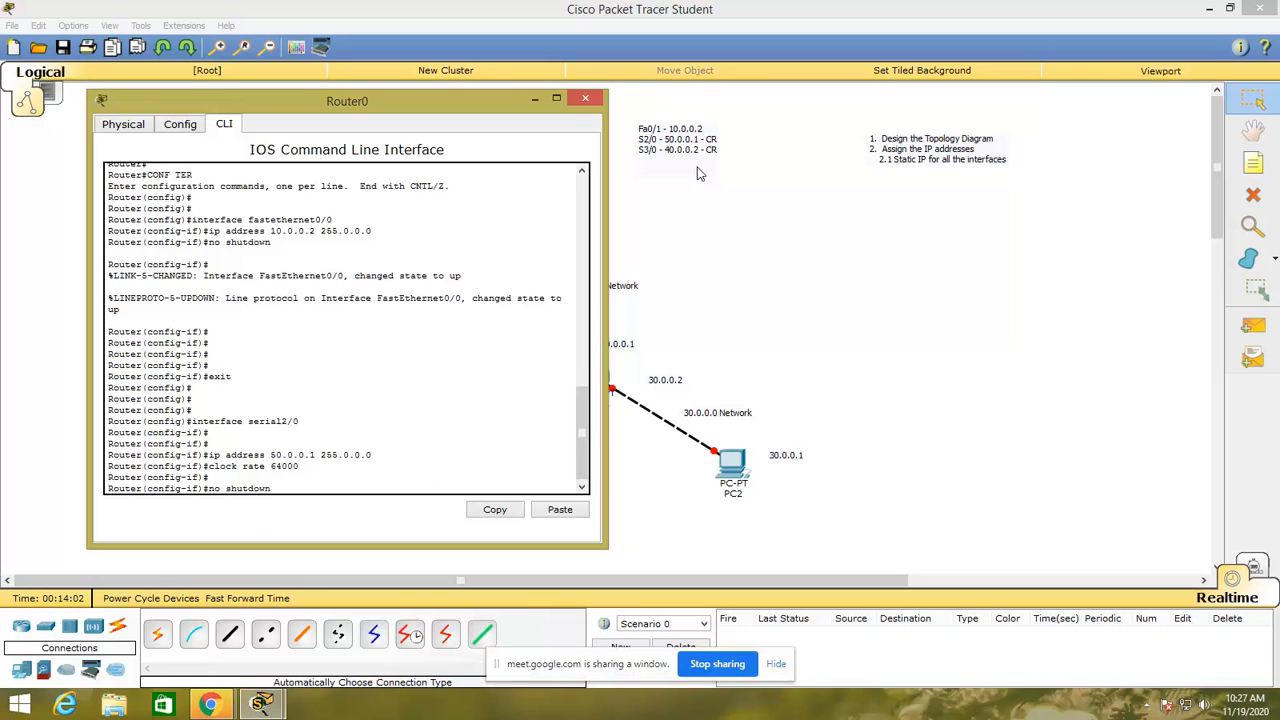
key("Return")
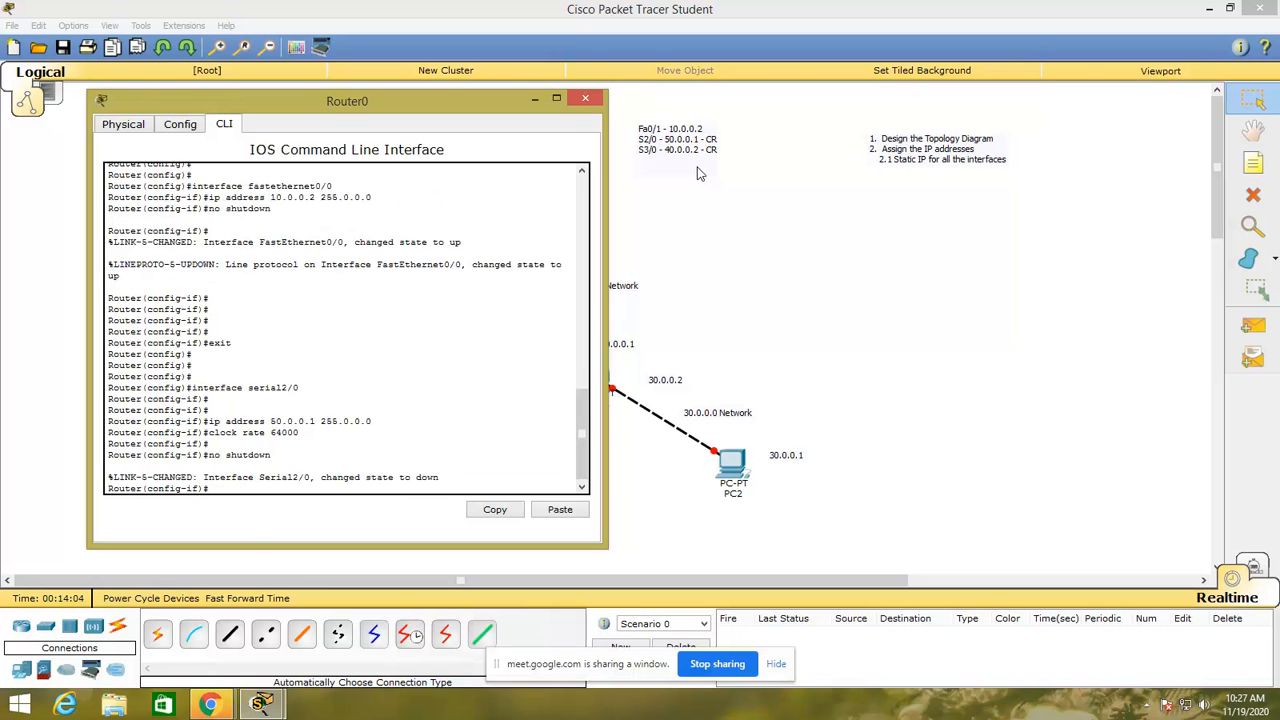
key("Return")
key("Return")
key("Return")
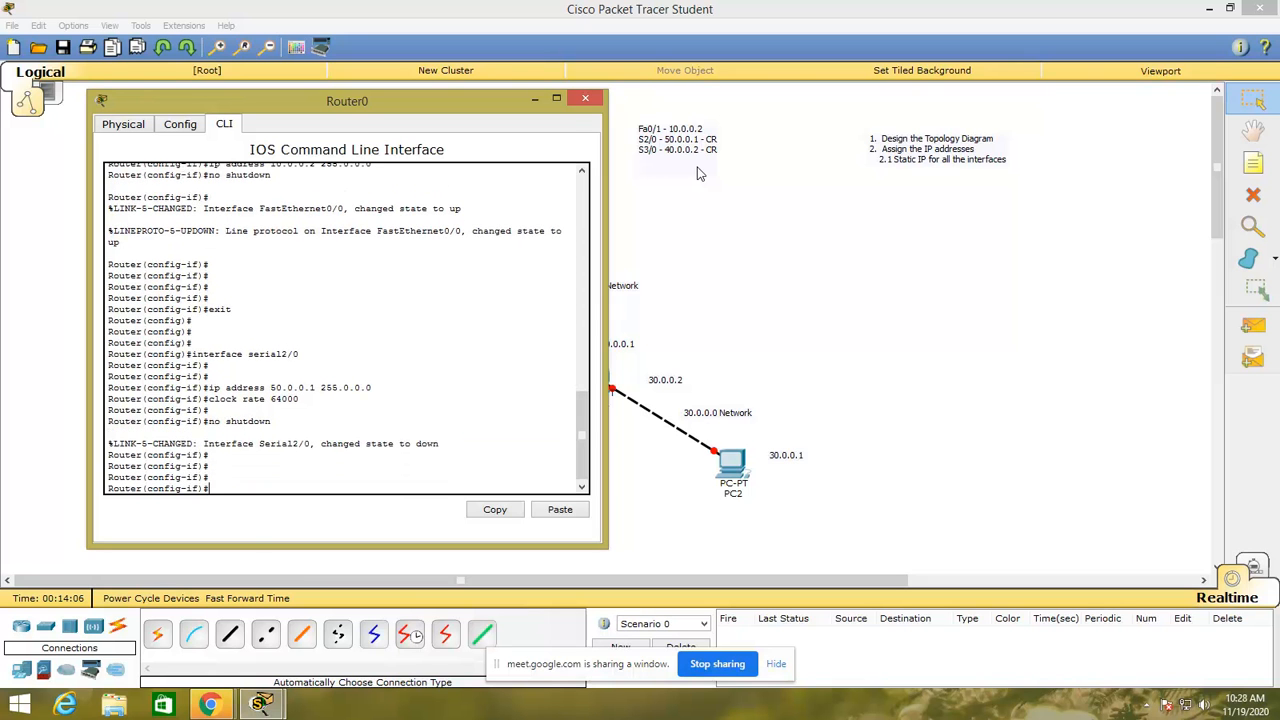
- Exit Router0's serial2/0 configuration back to global configuration mode
type("exit")
key("Return")
key("Return")
key("Return")
key("Return")
key("Return")
key("Return")
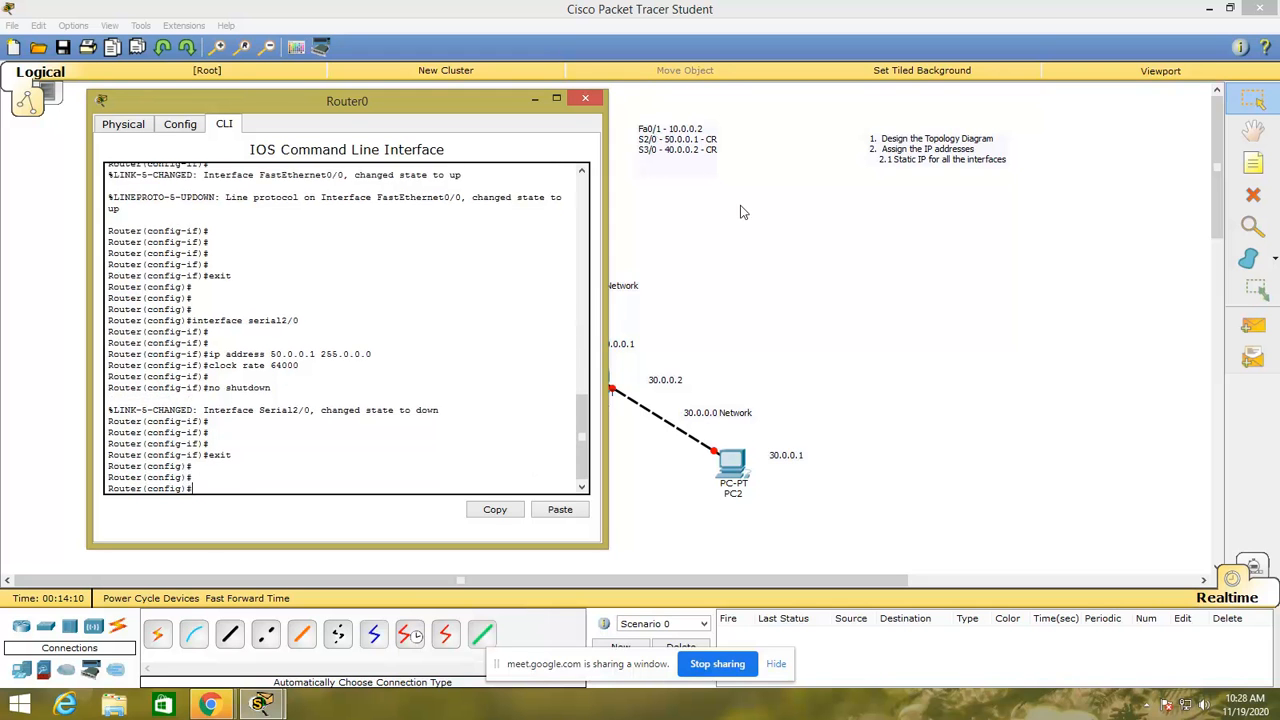
- Enter interface configuration mode for serial3/0 on Router0, correcting the misspelled interface name
type("interface")
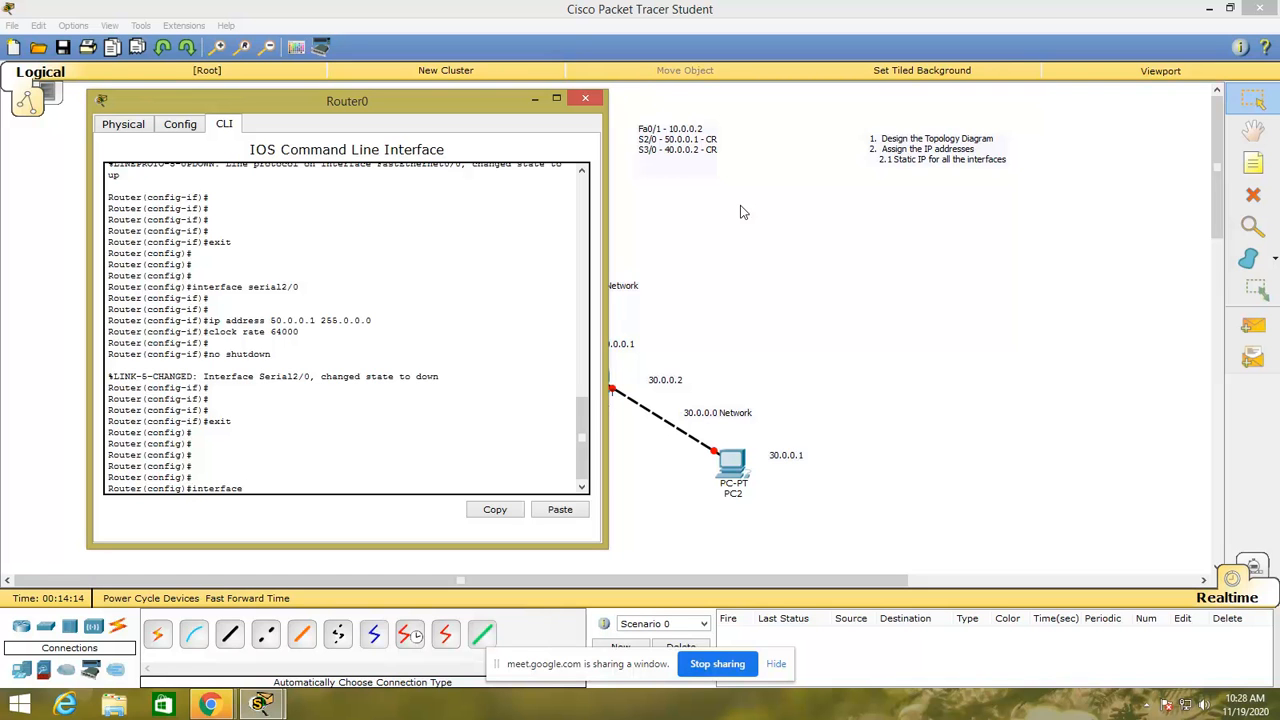
type(" serail3/0")
key("Return")
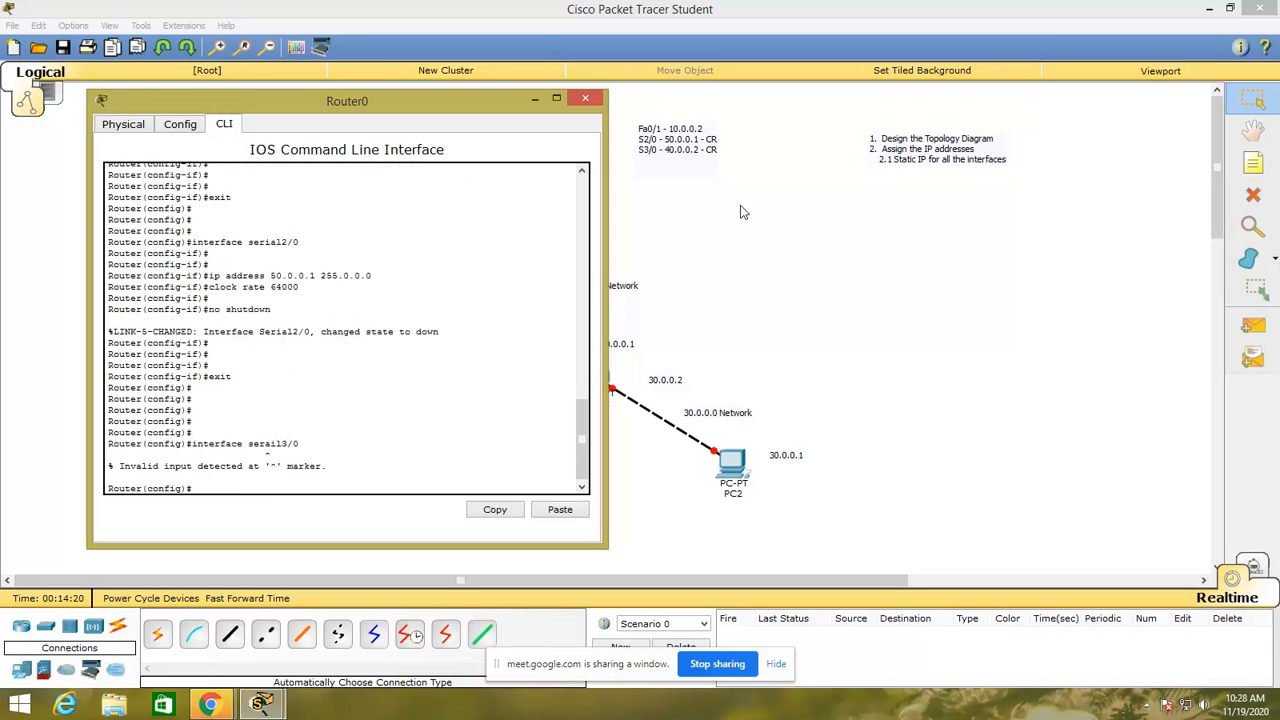
key("Up")
key("BackSpace")
key("BackSpace")
key("BackSpace")
key("BackSpace")
type("ial3/0")
key("Return")
type("\\")
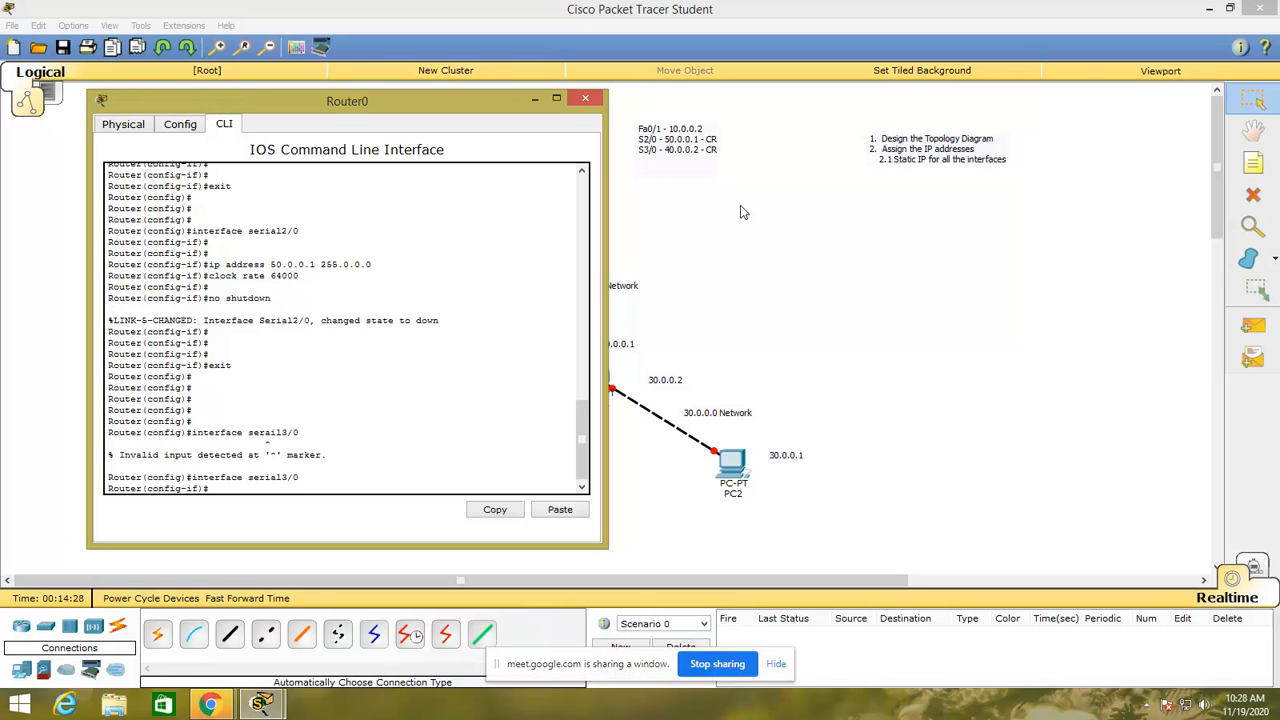
- Assign Router0's serial3/0 interface the address 40.0.0.2 with mask 255.0.0.0
key("Return")
key("Return")
key("Return")
key("Return")
key("Return")
key("Return")
key("Return")
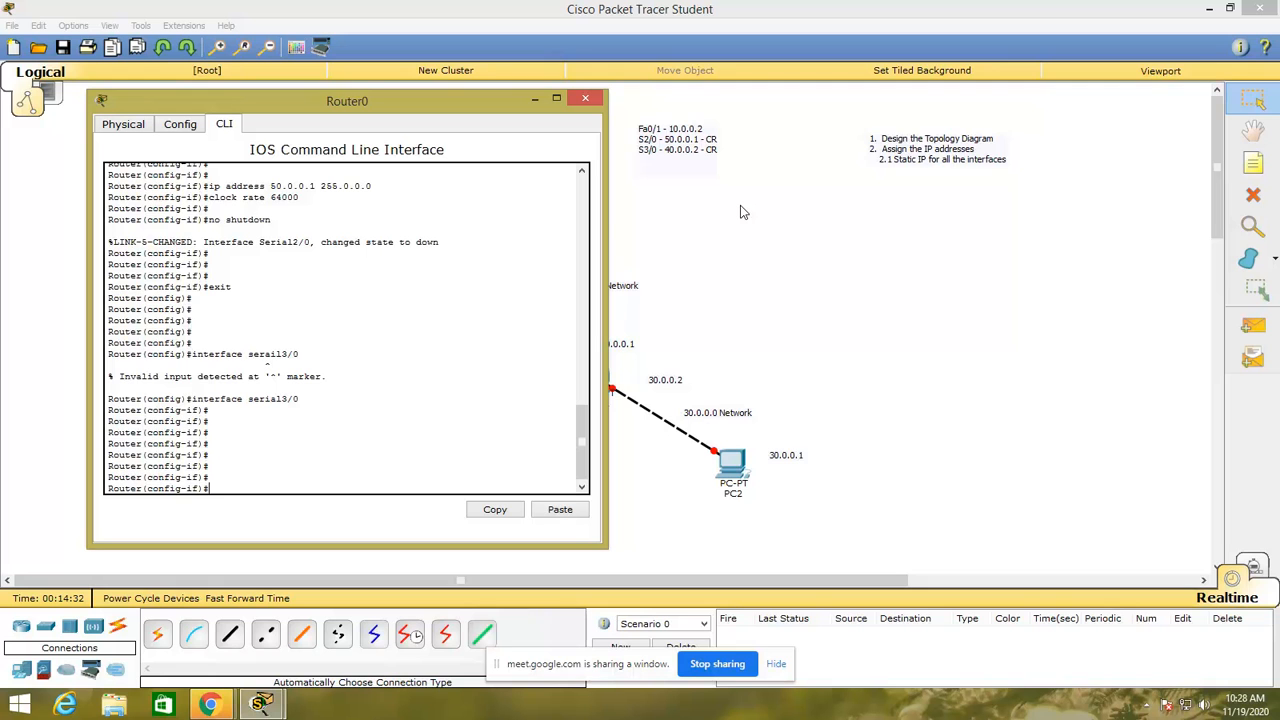
type("ip address 40.0.0.2 255.0.0.0")
key("Return")
- Set the clock rate of Router0's serial3/0 interface to 64000 and enable it with no shutdown
type("clock")
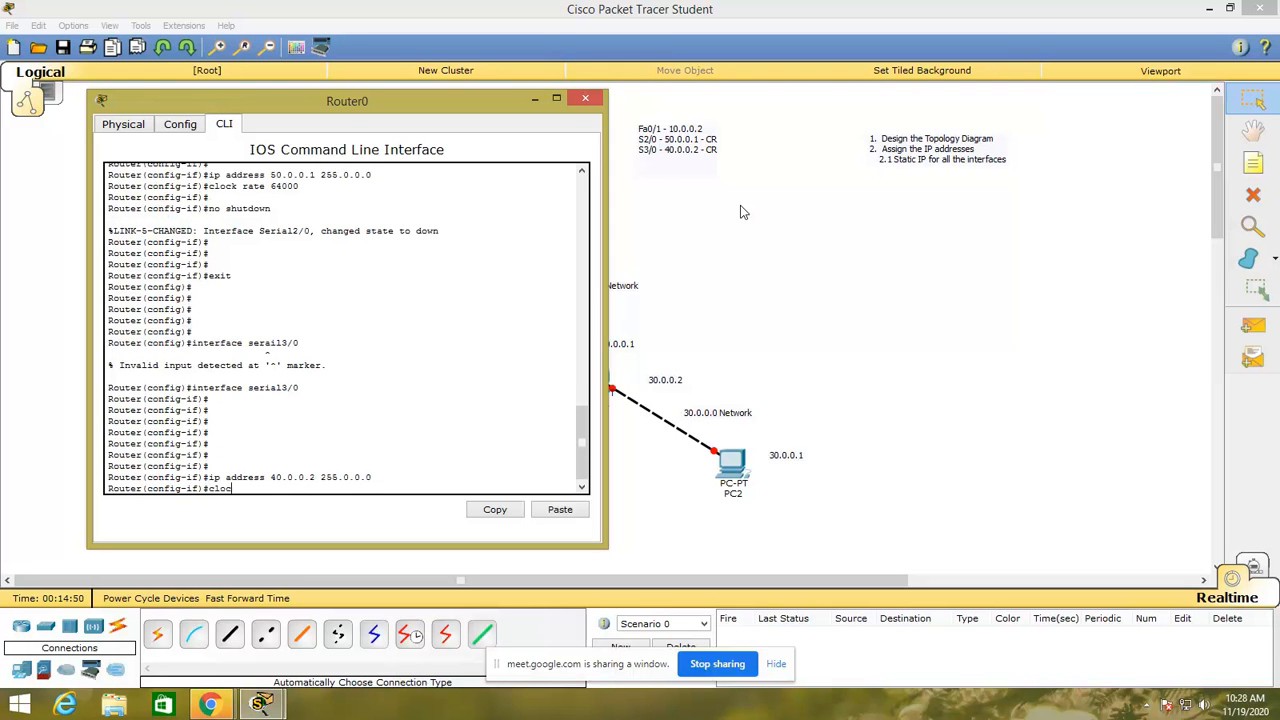
type(" rate 64000")
key("Return")
key("Return")
type("no shutdown")
key("Return")
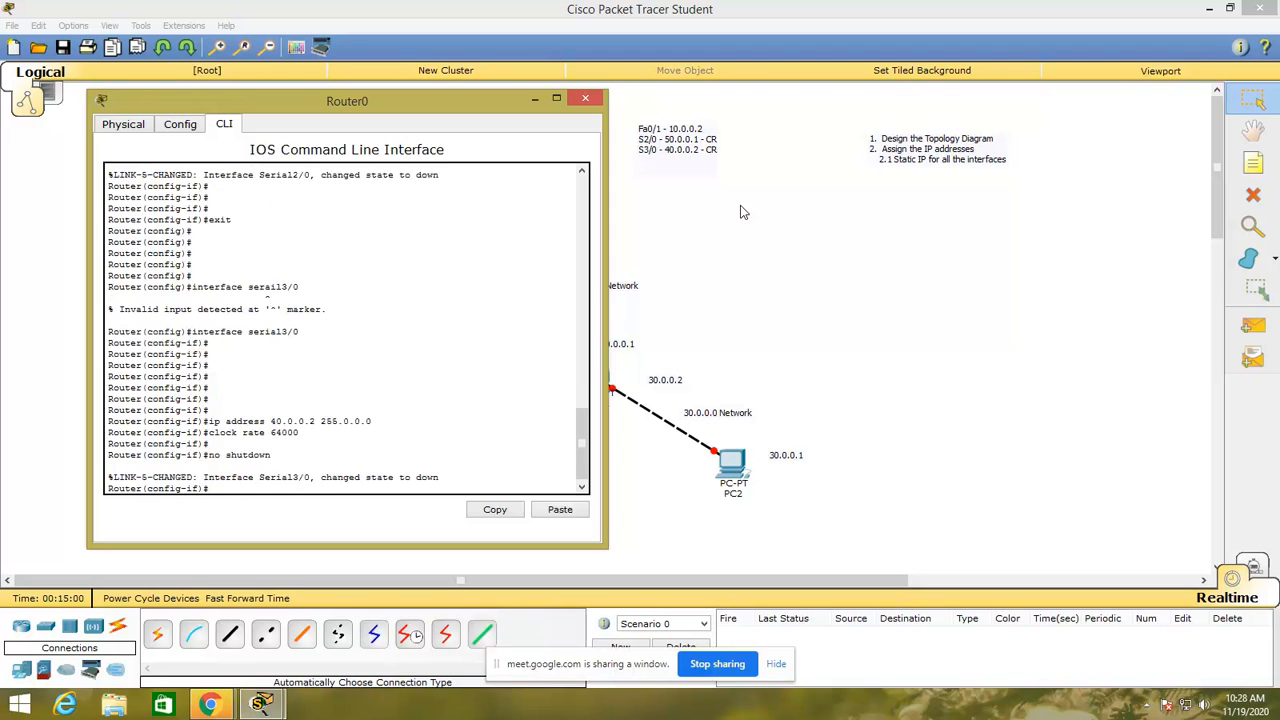
key("Return")
key("Return")
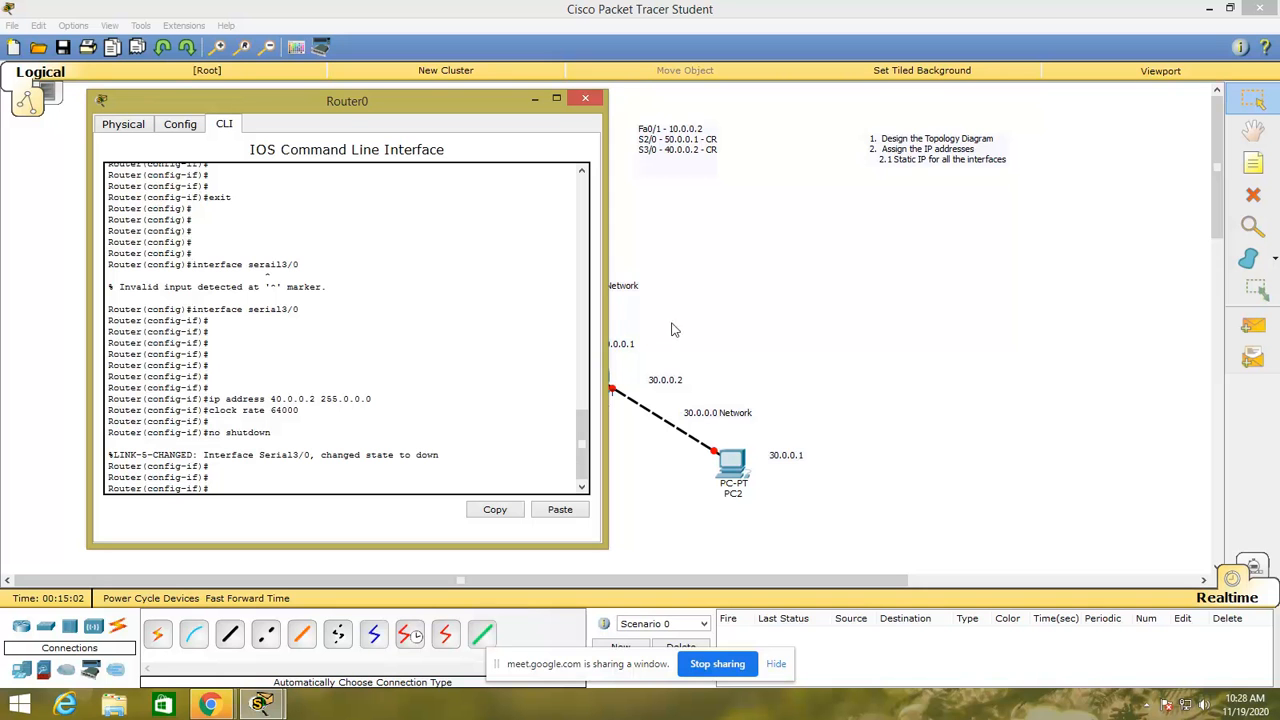
- Clear Router0's window off the topology and place a note reading "fe0/0 - 20.0.0.2" in the empty area beside Router1
left_click_drag(445, 101, 1009, 126)
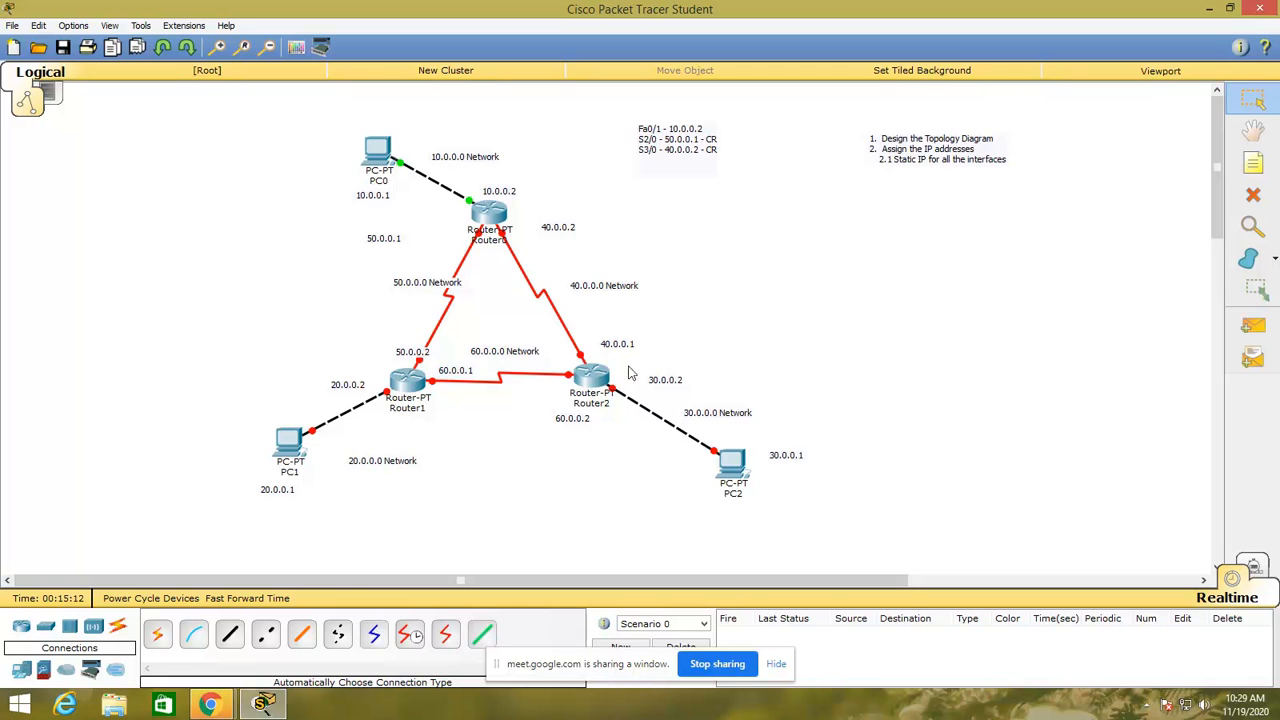
scroll(509, 413, "down", 1)
scroll(499, 414, "up", 1)
mouse_move(385, 394)
left_click(1253, 162)
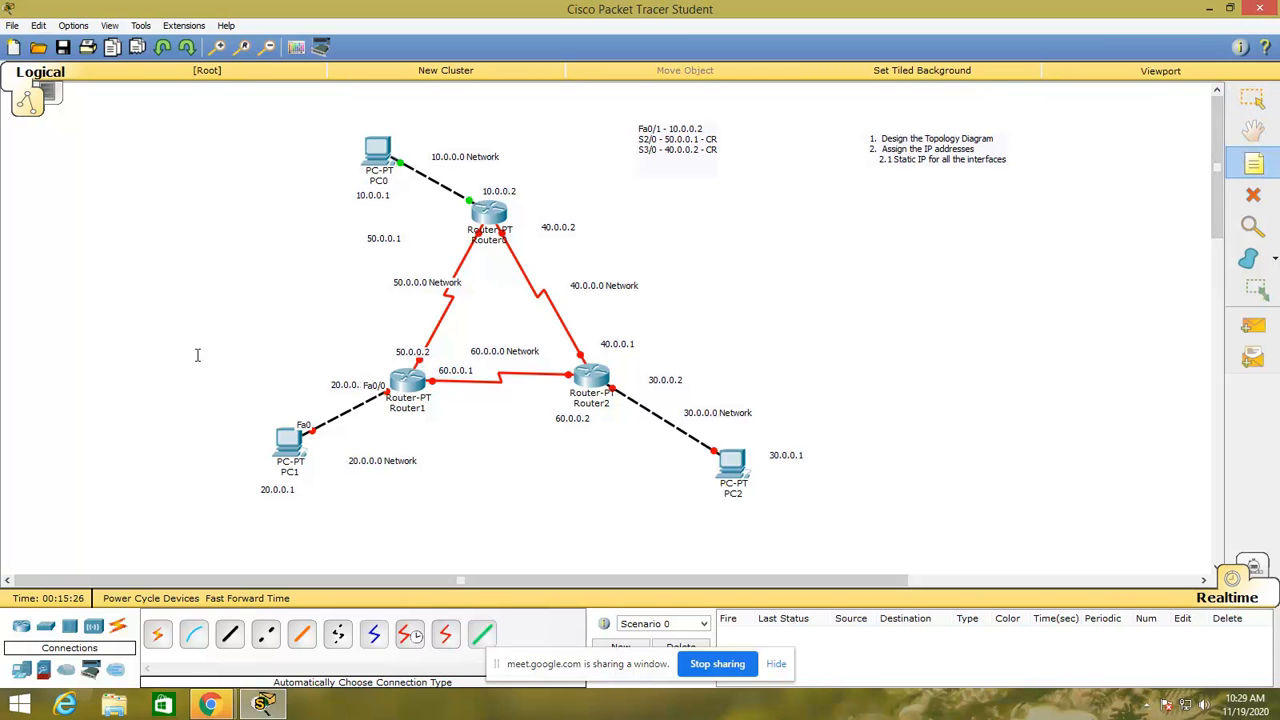
left_click(148, 349)
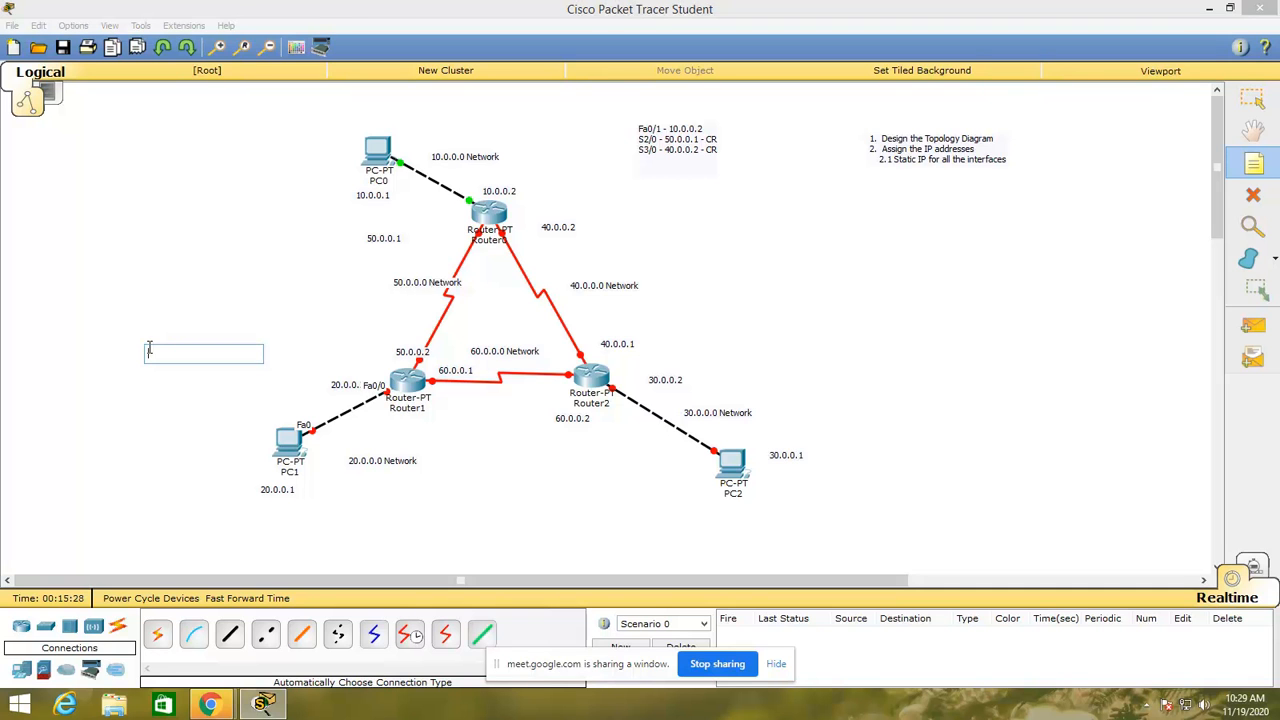
type("F")
type("e")
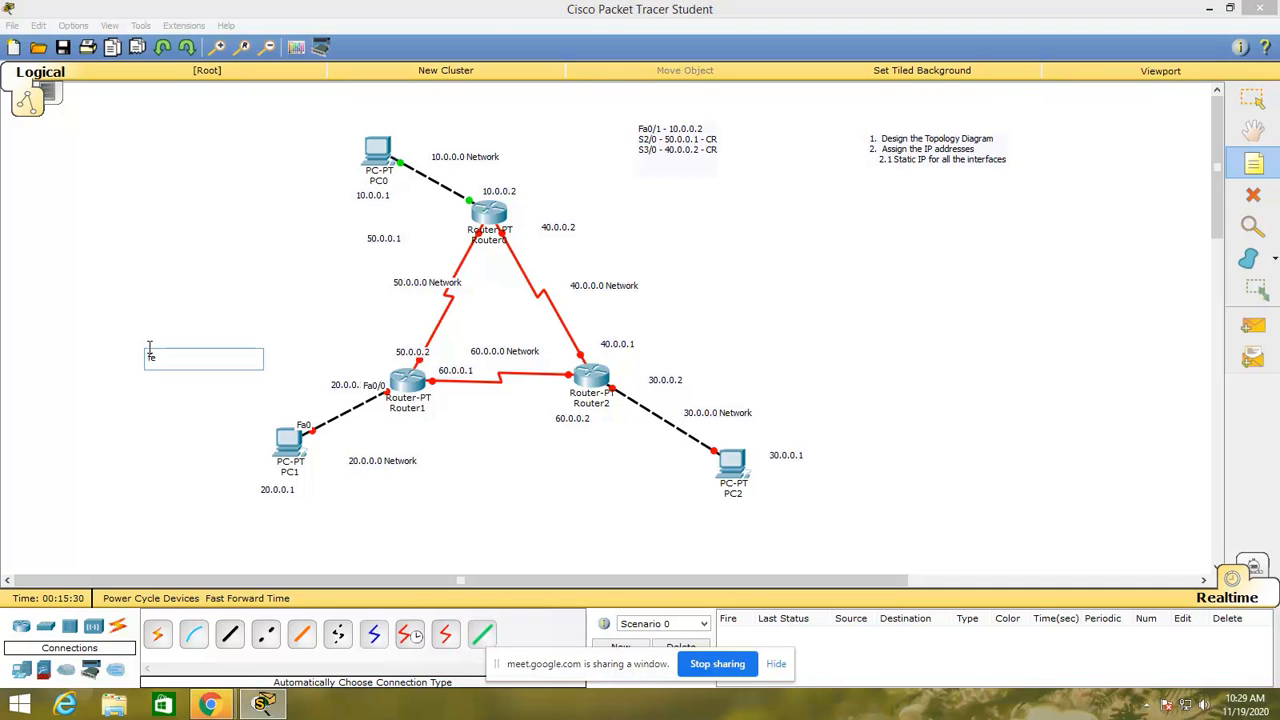
type("0/0 - 20.0.0.2")
key("Return")
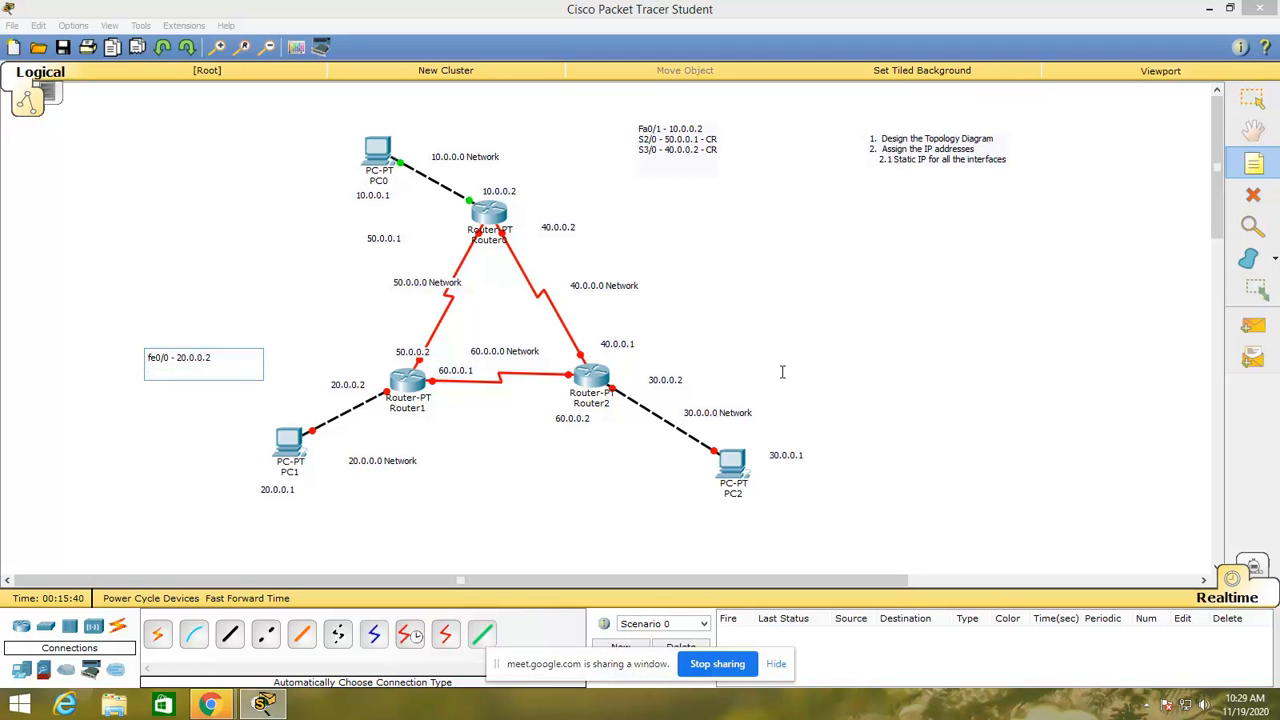
left_click(1252, 99)
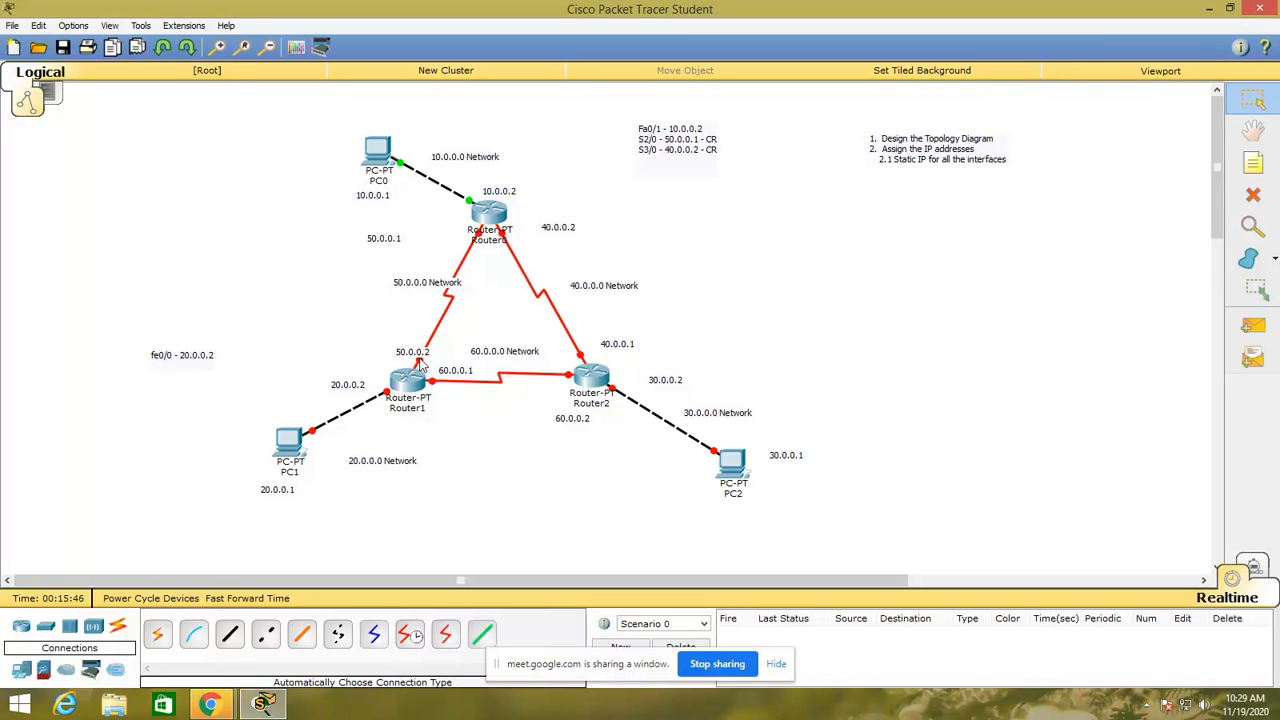
- Move the 50.0.0.2 label clear of Router1's serial link and add the line "Serial2/0 - 50.0.0.2" to Router1's interface note
left_click_drag(404, 351, 371, 336)
double_click(215, 359)
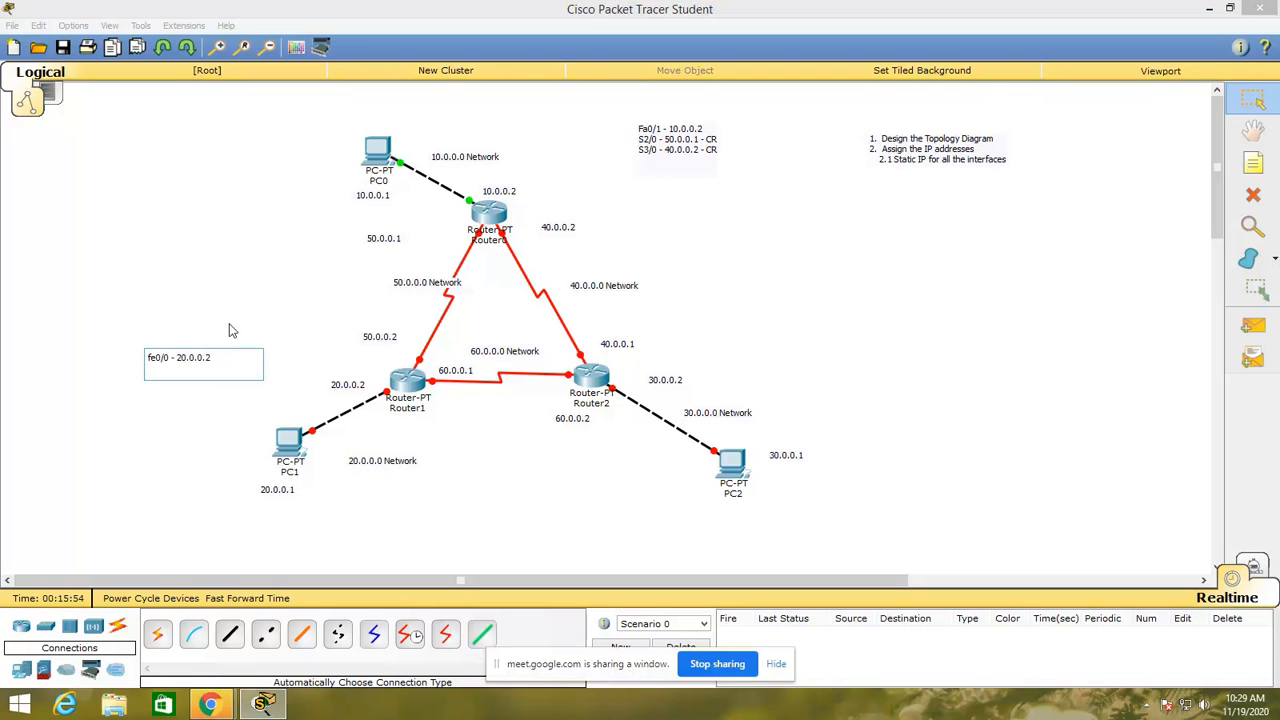
key("Return")
type("Serial ")
type("/0")
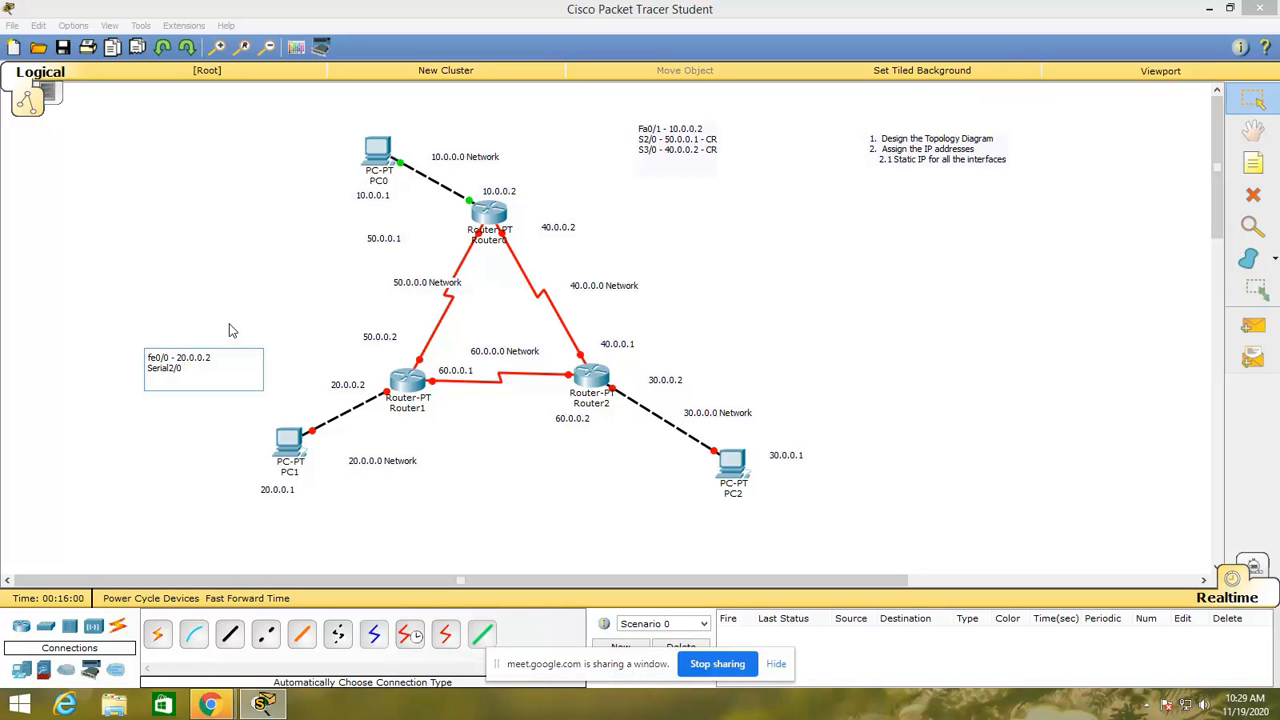
type(" - 50.0.0.2")
key("Return")
left_click(238, 330)
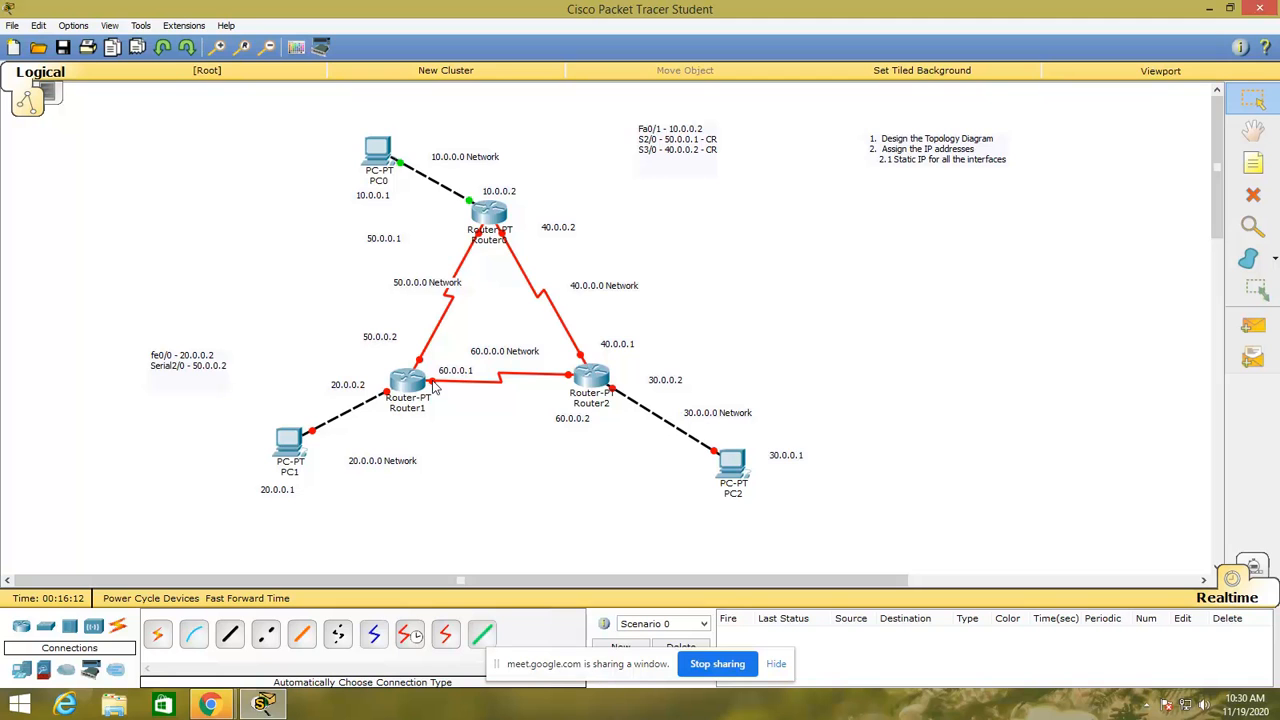
- Add the line "Serial3/0 - 60.0.0.1 - CR" to Router1's interface note
double_click(205, 370)
key("Return")
type("Se")
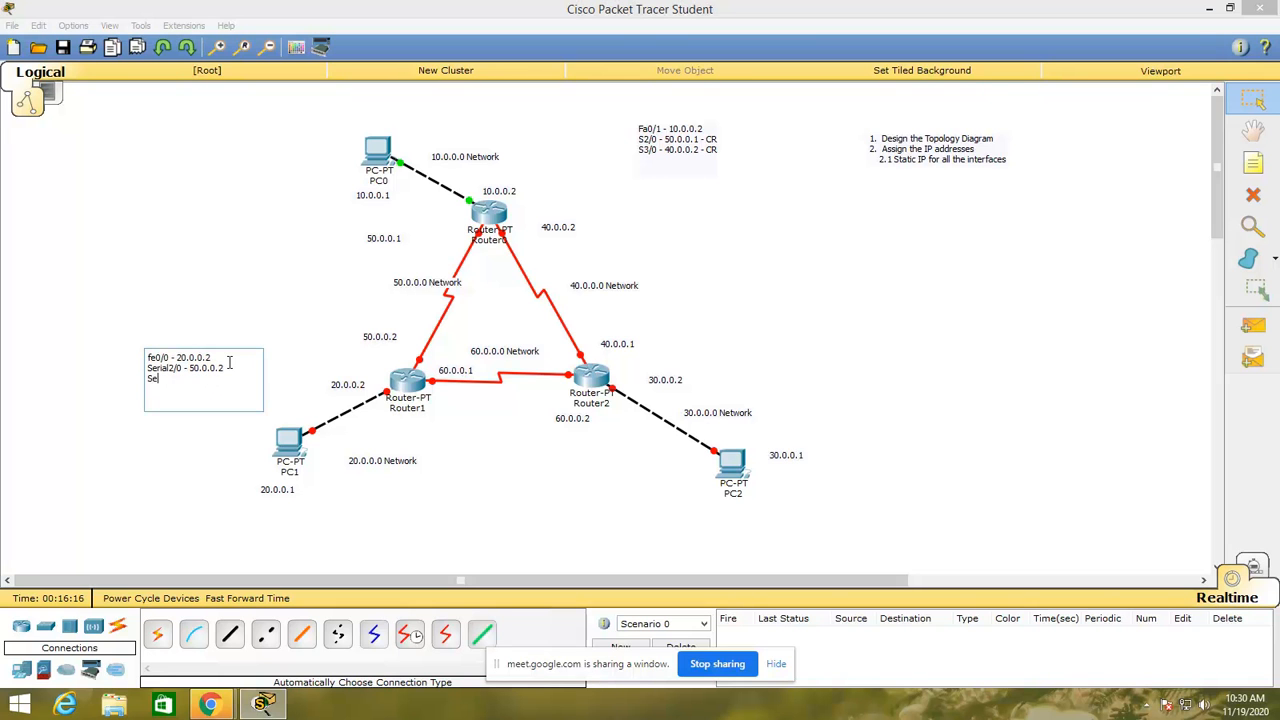
type("rial3/0 - 60.0.0.1 - CR")
left_click(88, 398)
- Open Router1's command line, keep its window clear of the interface note, and answer no to the initial configuration dialog
left_click(411, 387)
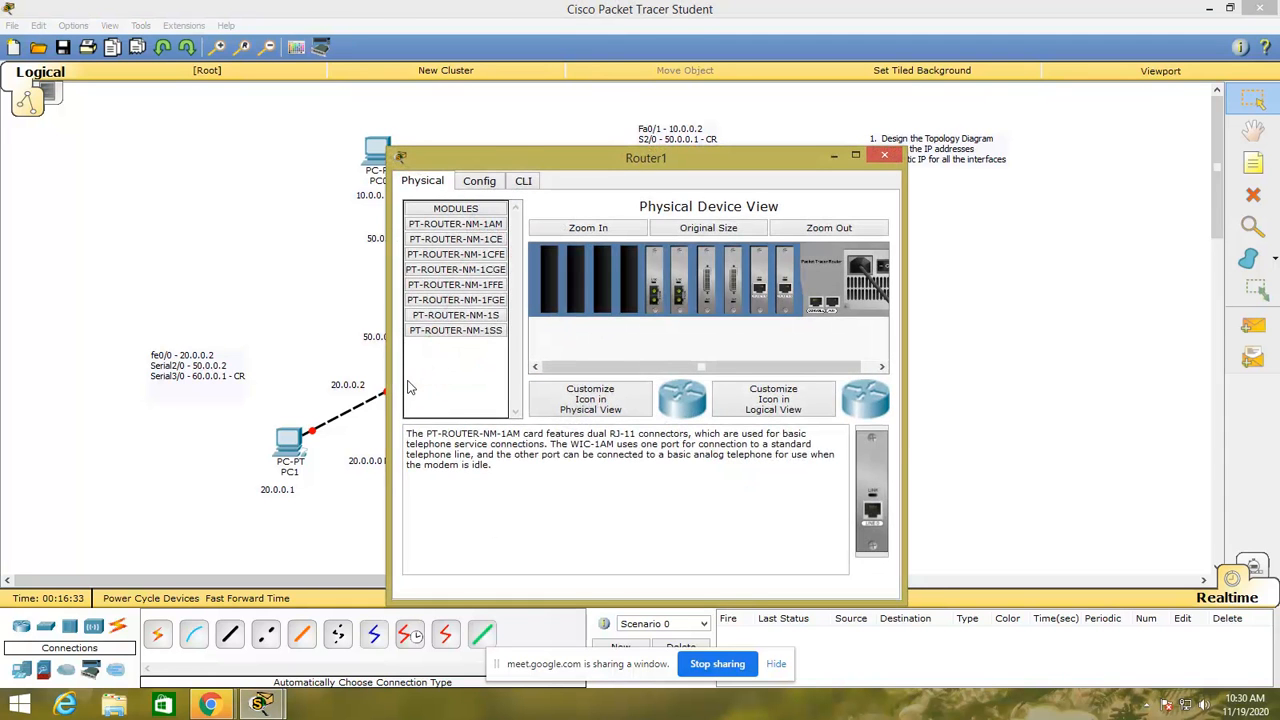
left_click(523, 181)
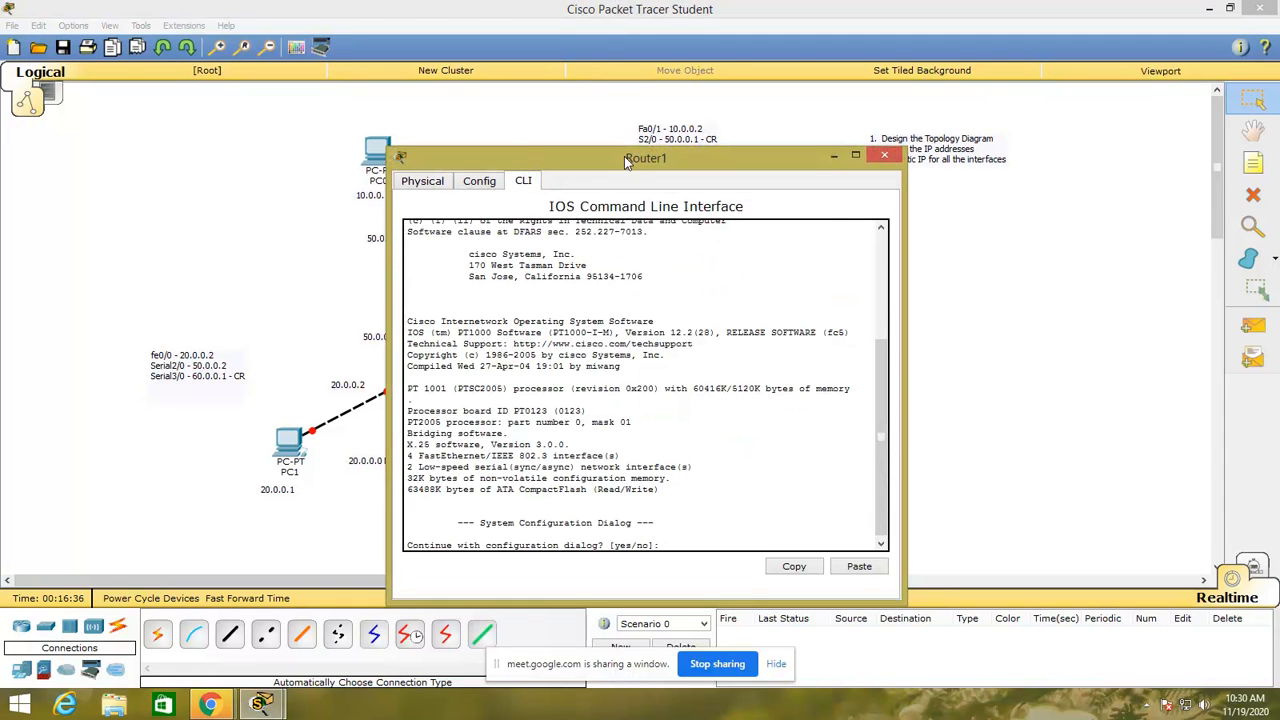
left_click_drag(627, 162, 625, 84)
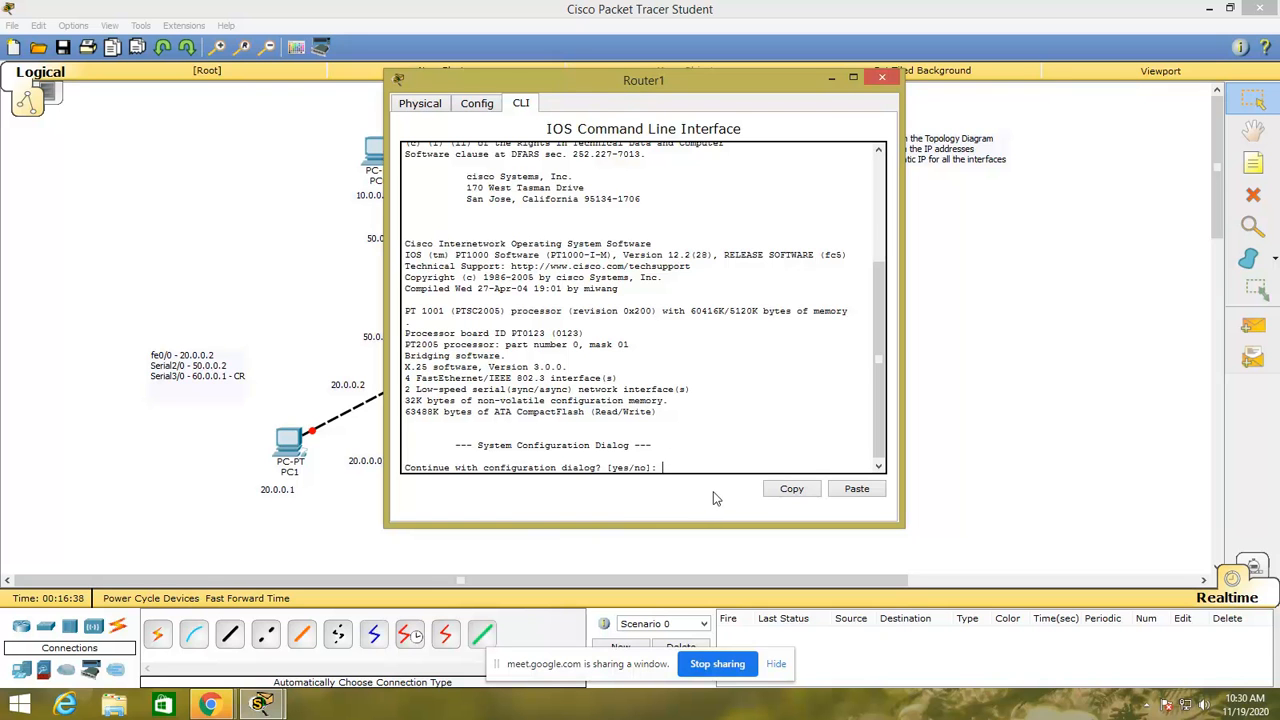
key("Return")
type("no")
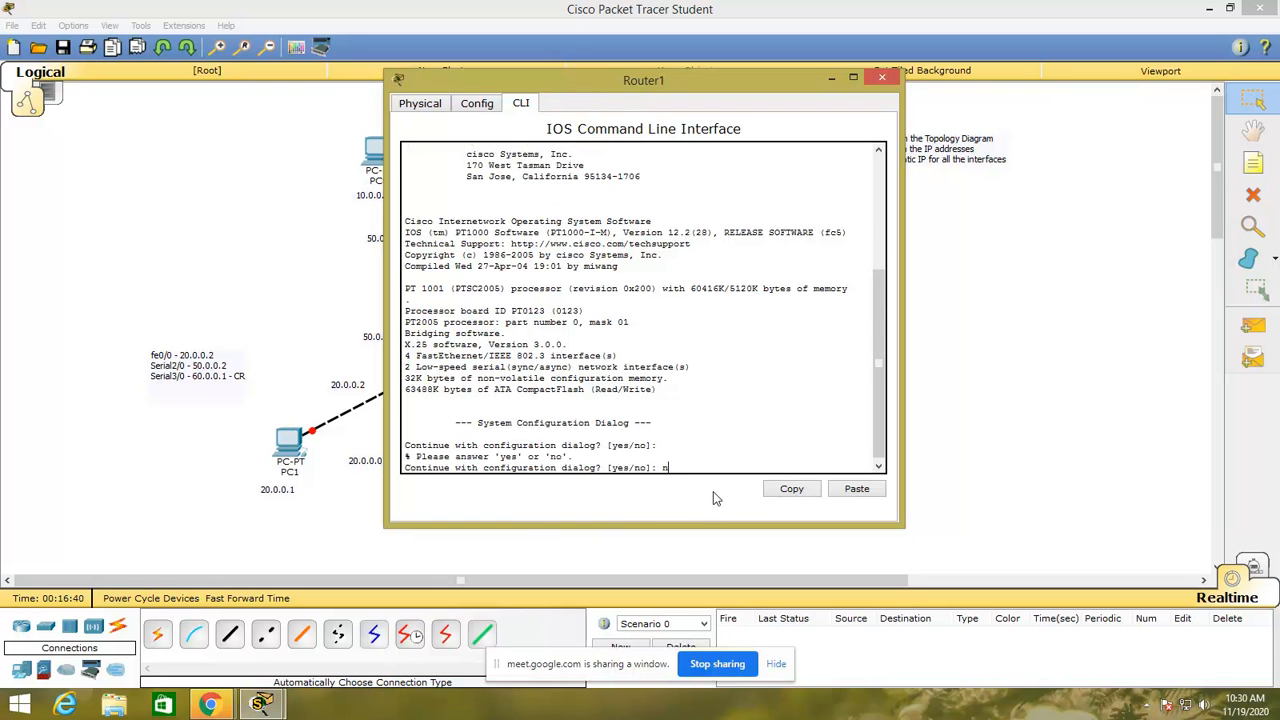
key("Return")
key("Return")
key("Return")
key("Return")
- Enter privileged mode with enable and global configuration mode with conf ter on Router1
type("e")
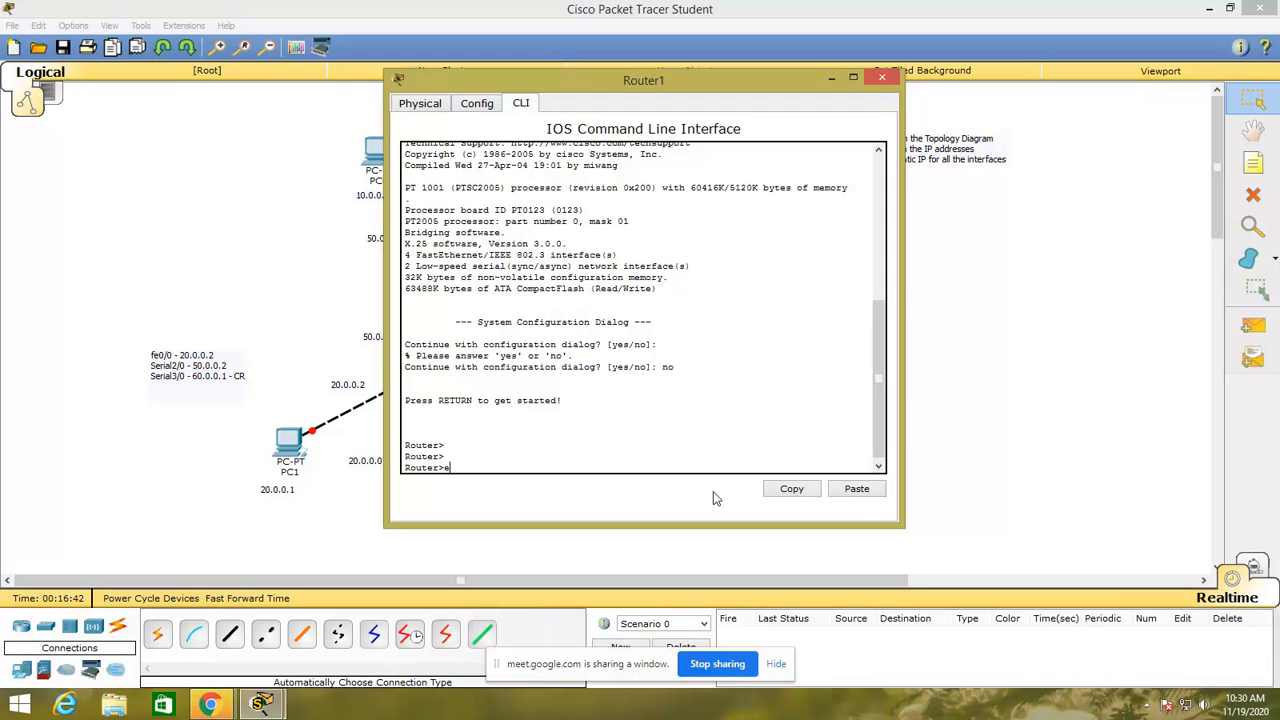
type("nable")
key("Return")
key("Return")
key("Return")
type("conf ter")
key("Return")
key("Return")
key("Return")
key("Return")
- Assign Router1's fastethernet0/0 interface the address 20.0.0.2 with mask 255.0.0.0
type("interface")
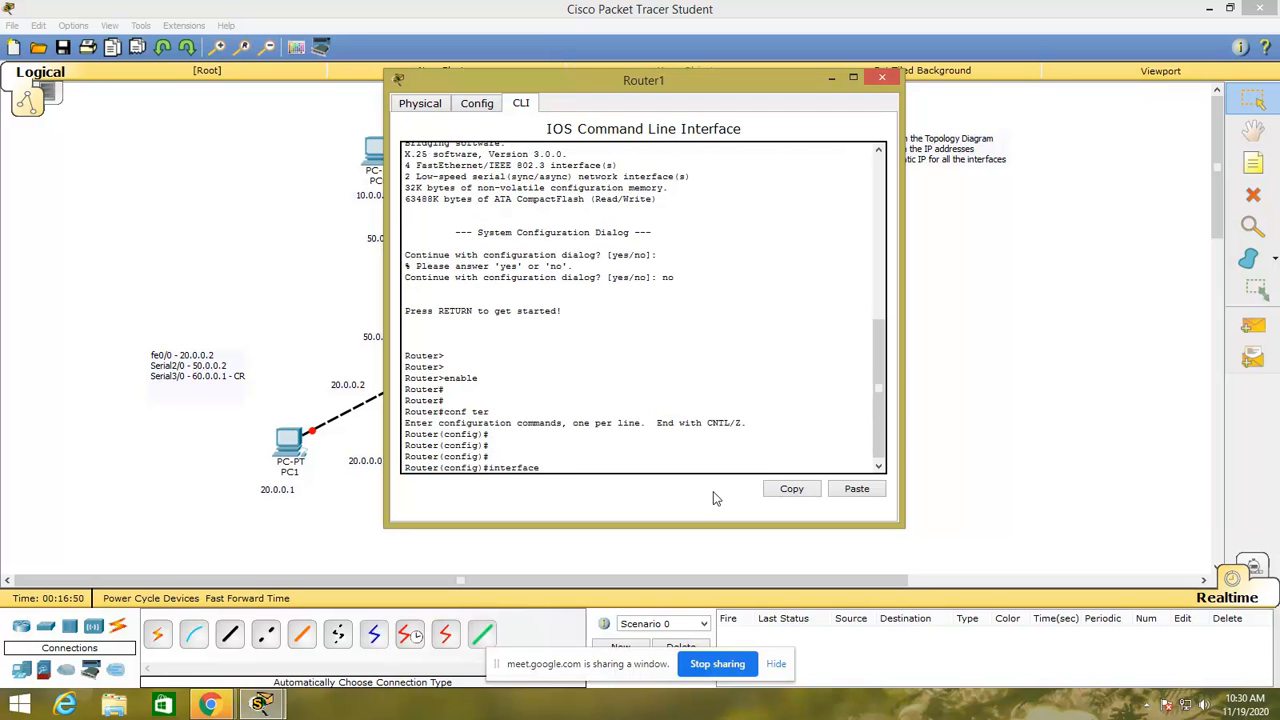
type(" fastethernet0/0")
key("Return")
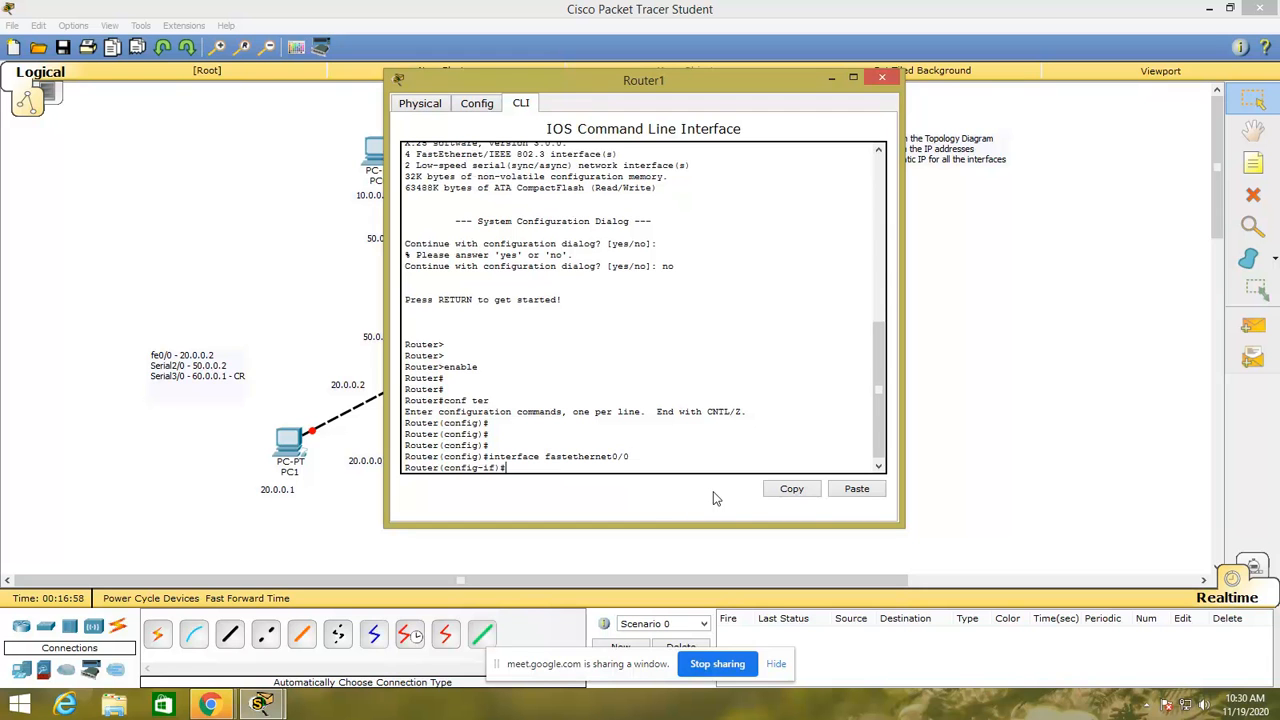
key("Return")
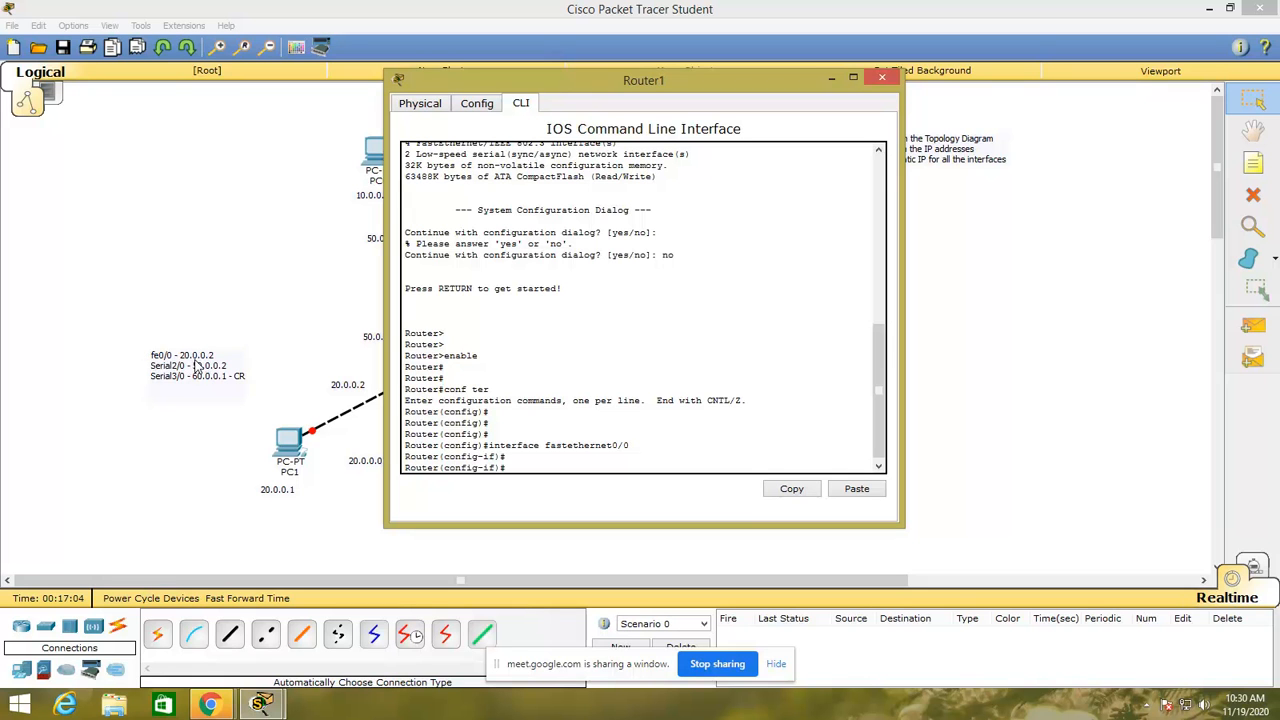
type("ip address 20.0.0.02 255.0.0.0")
key("Return")
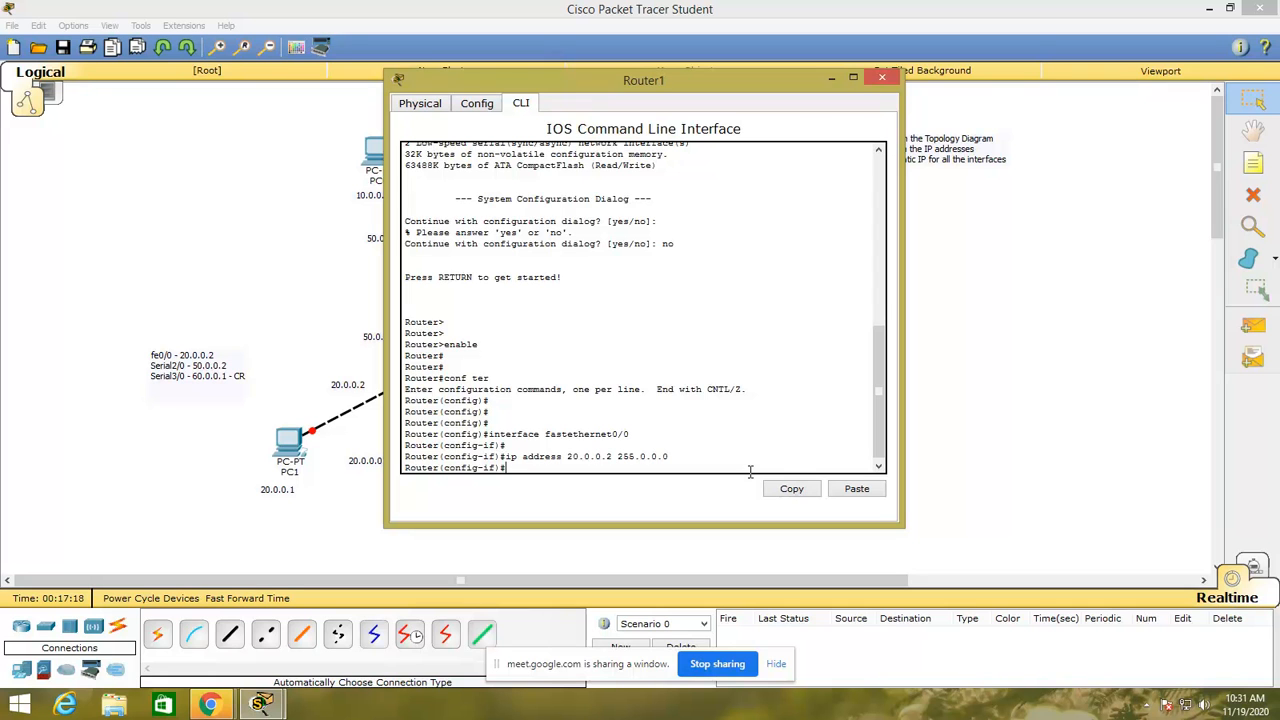
- Enable Router1's fastethernet0/0 interface with no shutdown and exit to global configuration mode
key("Return")
type("no shutdown")
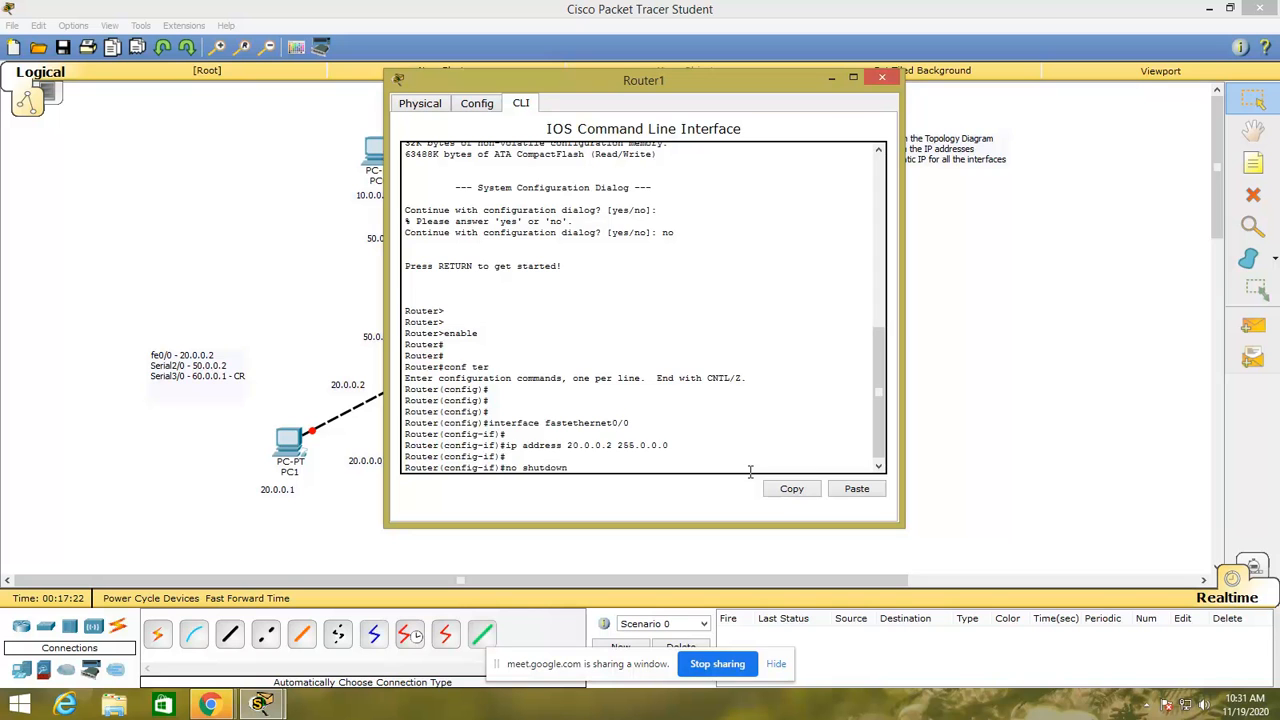
key("Return")
key("Return")
key("Return")
key("Return")
key("Return")
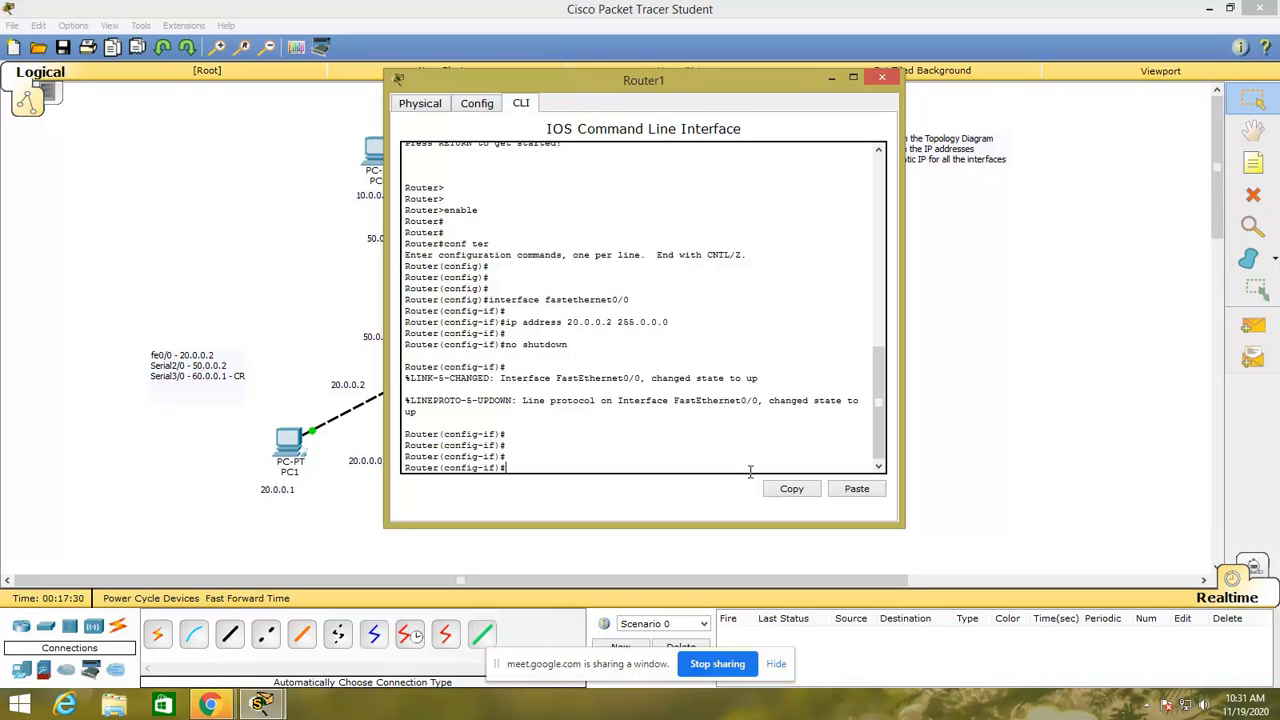
type("exit")
key("Return")
key("Return")
key("Return")
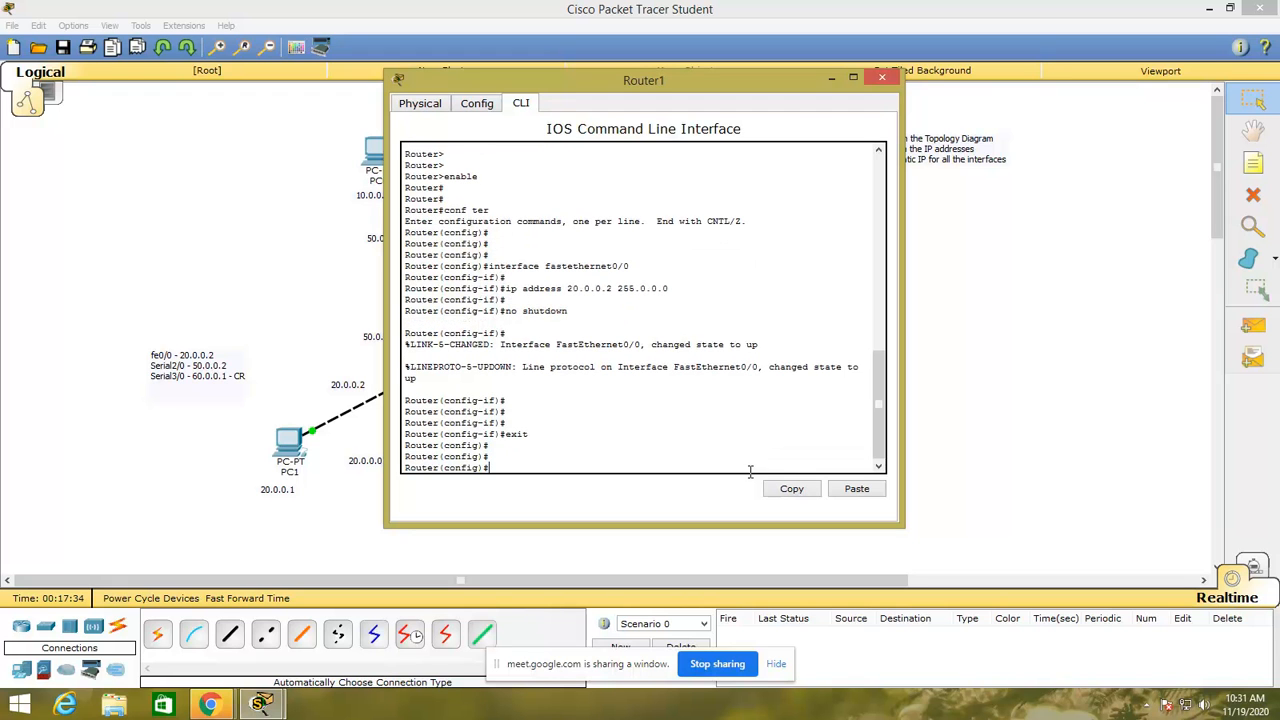
key("Return")
- Assign Router1's serial2/0 interface the address 50.0.0.2 with mask 255.0.0.0
type("inte")
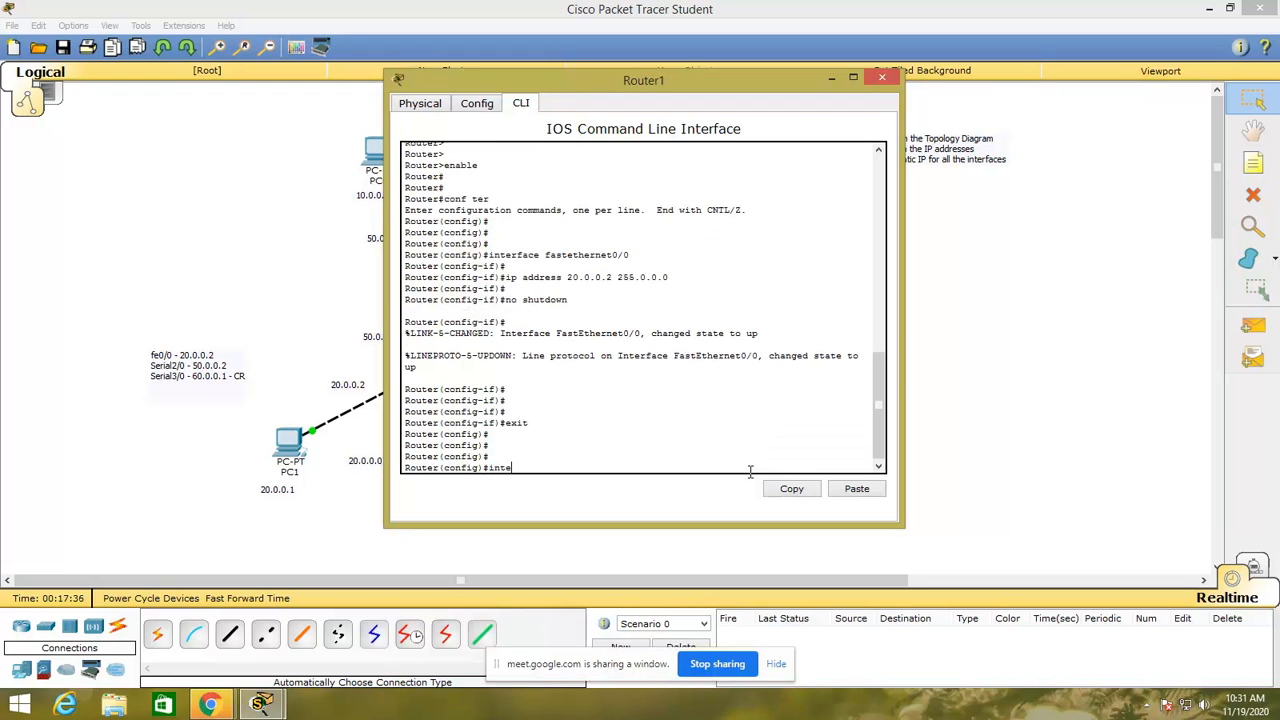
type("rface serial2/0")
key("Return")
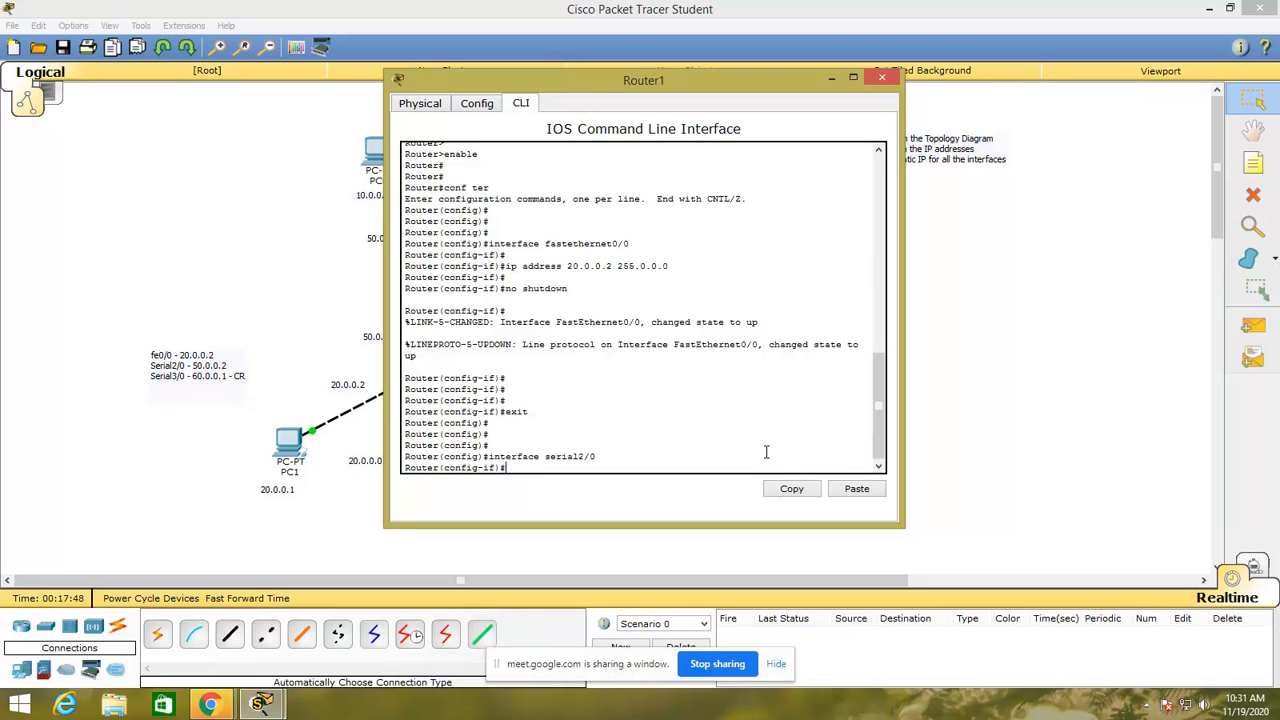
type("ip address 50.0.0.2 255.0.0.0")
key("Return")
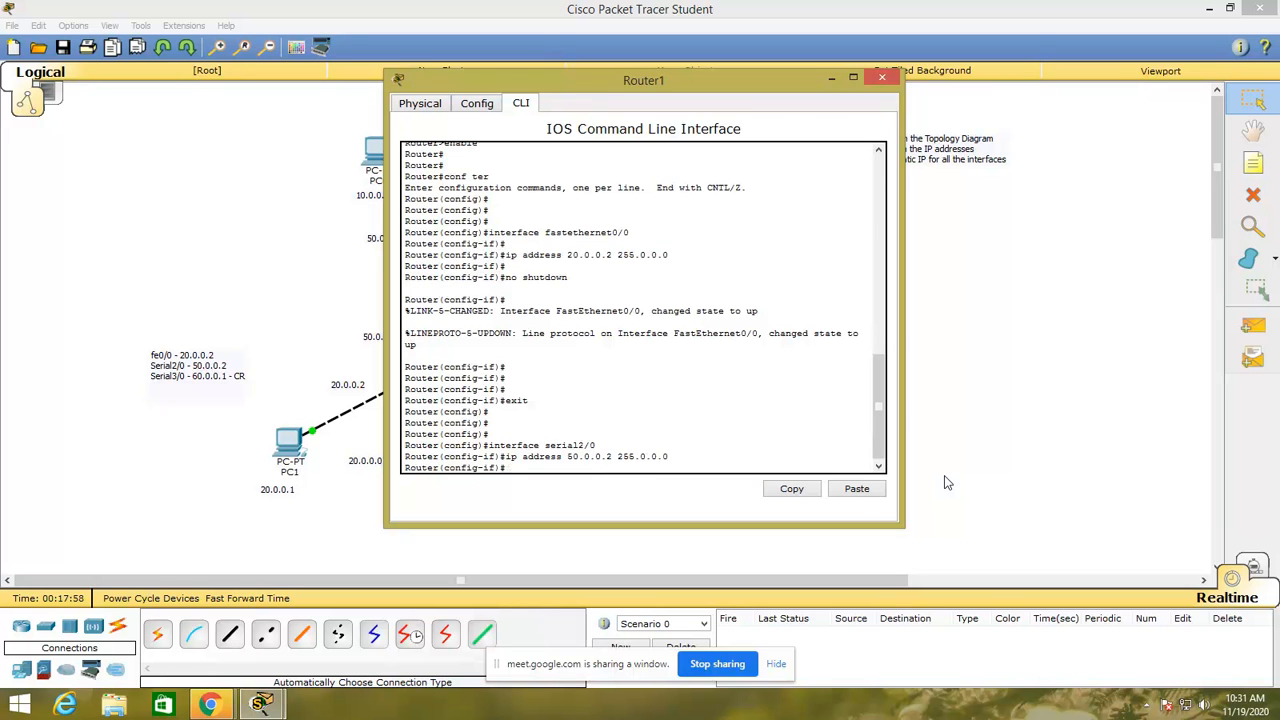
- Bring up Router1's serial2/0 interface with no shutdown and exit its interface configuration
type("no shutdown")
key("Return")
key("Return")
key("Return")
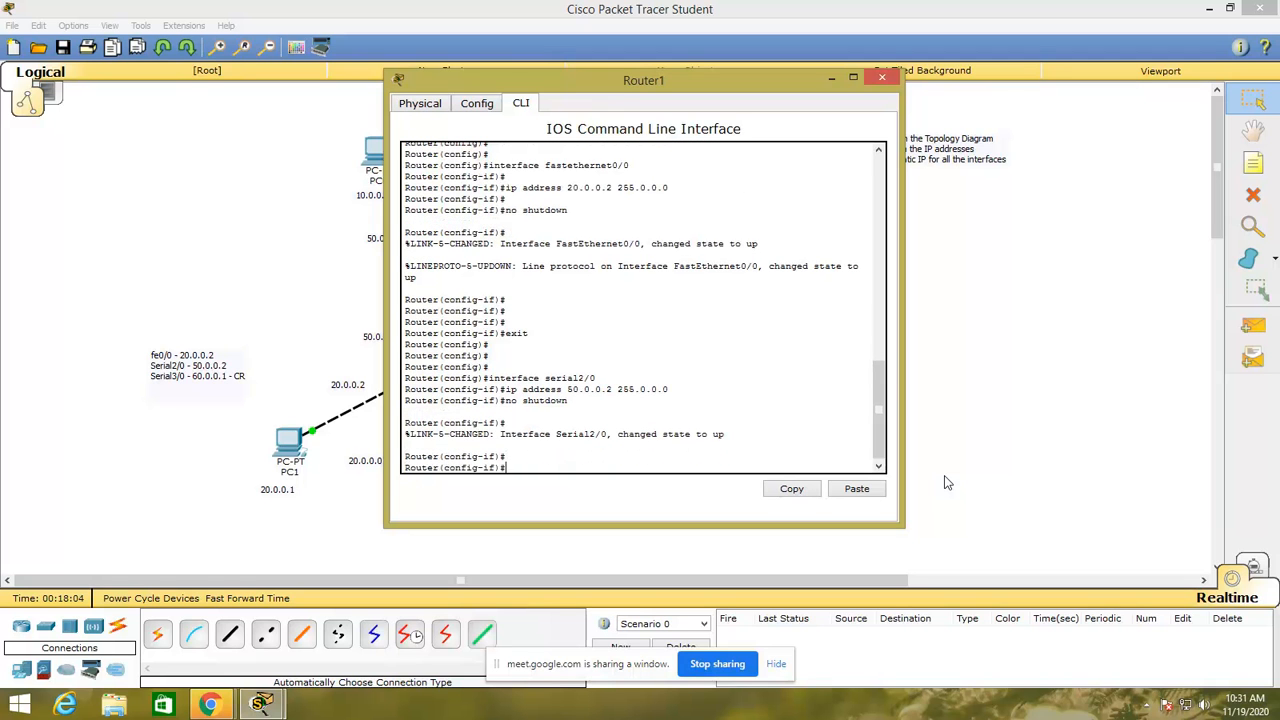
type("exit")
key("Return")
key("Return")
key("Return")
type("i")
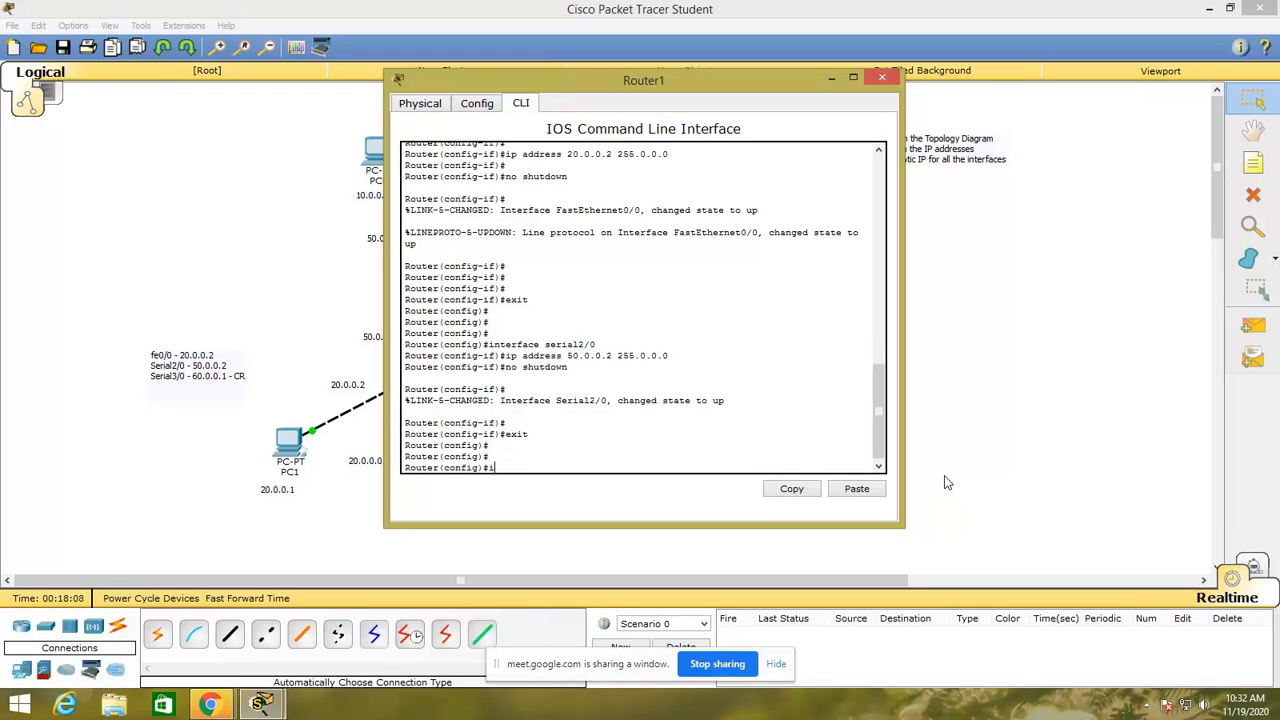
type("nter fa")
key("BackSpace")
key("BackSpace")
key("BackSpace")
key("BackSpace")
key("Return")
key("Return")
- Assign Router1's serial3/0 interface the address 60.0.0.1 with mask 255.0.0.0
type("interfa")
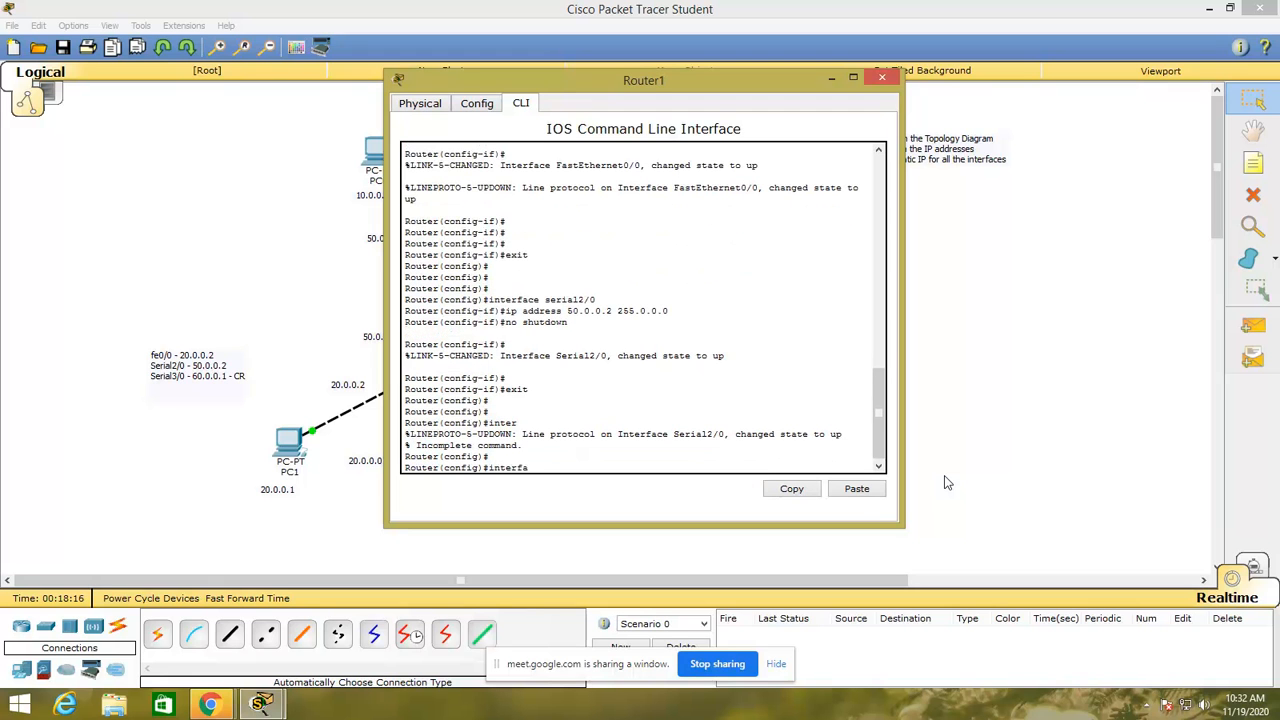
type("ce serial3/0")
key("Return")
key("Return")
key("Return")
key("Return")
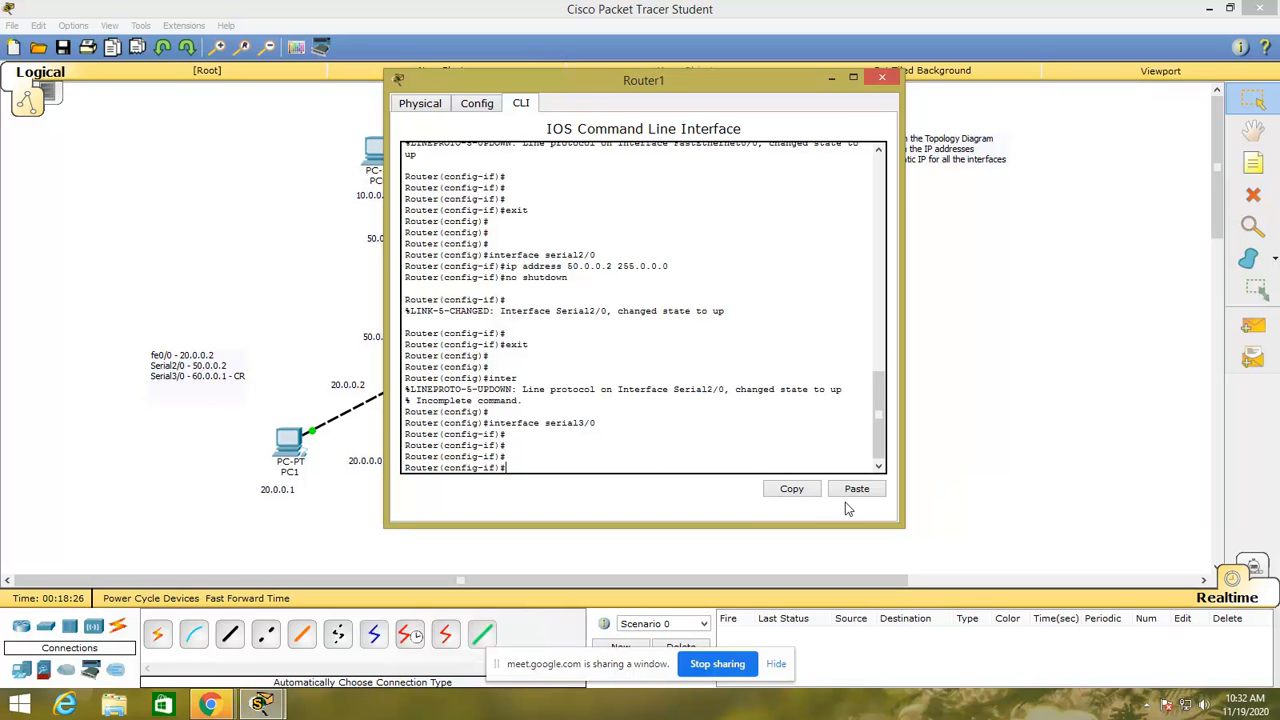
type("ip address")
type("60.0.0.1 255.0.0.0")
key("Return")
- Set clock rate 64000 on Router1's serial3/0, enable it with no shutdown, and close the Router1 window
type("clock")
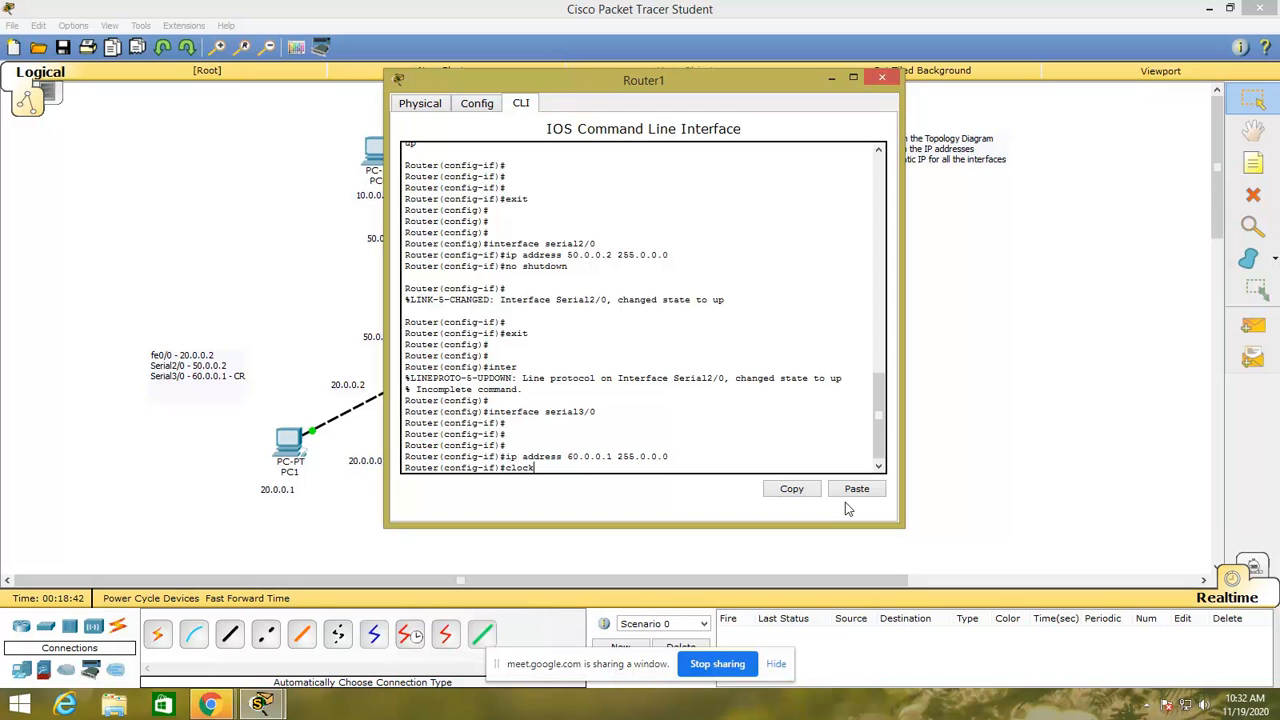
type(" rate 64000")
key("Return")
type("nfig-if)#no")
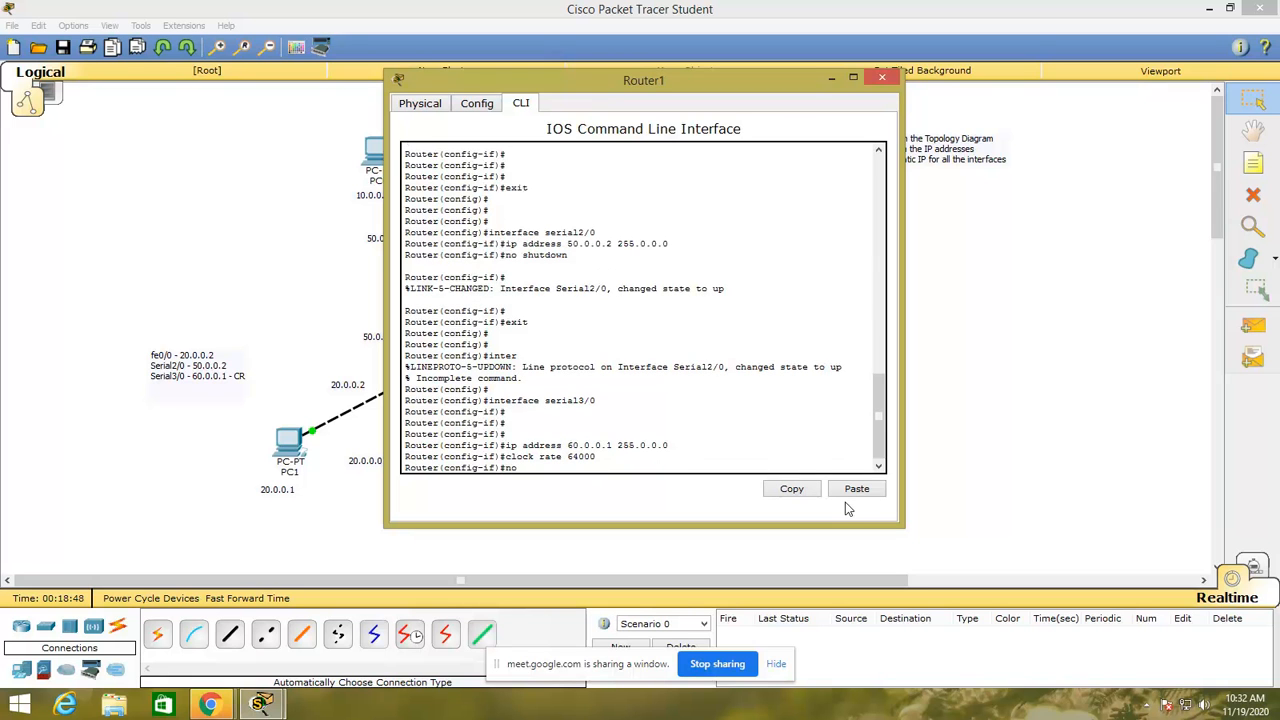
type(" shutdown")
key("Return")
key("Return")
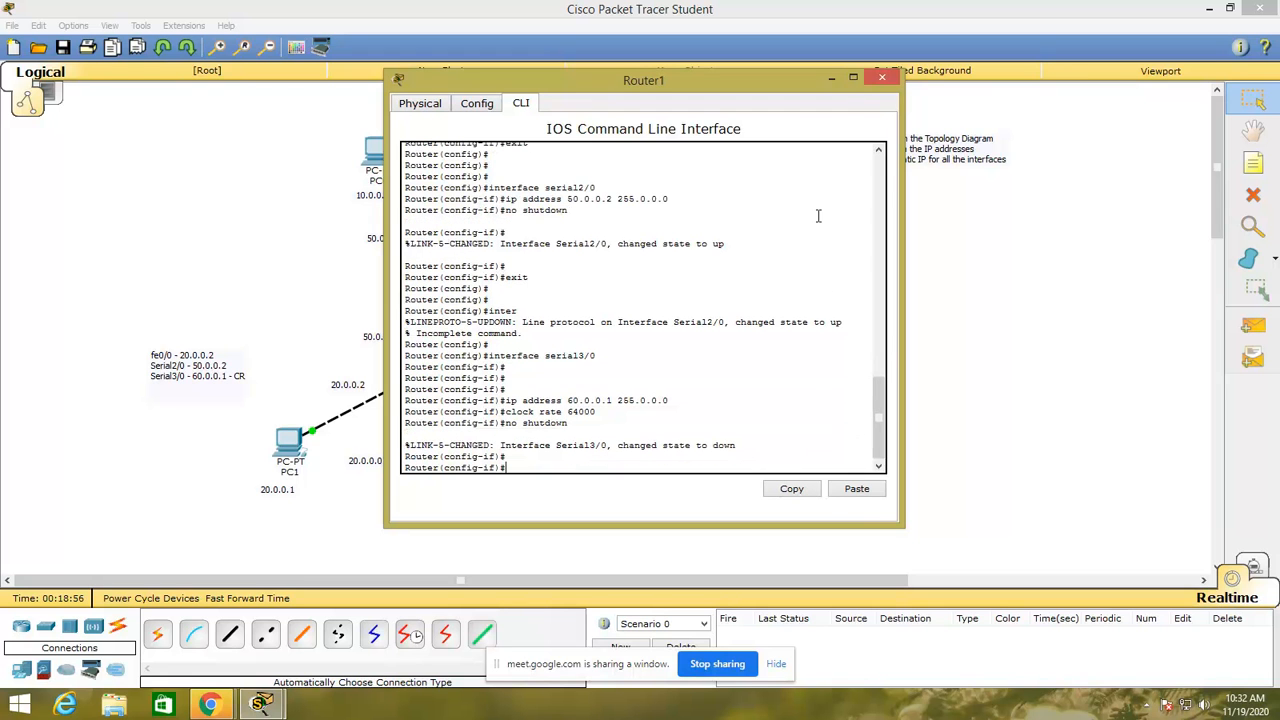
left_click(880, 82)
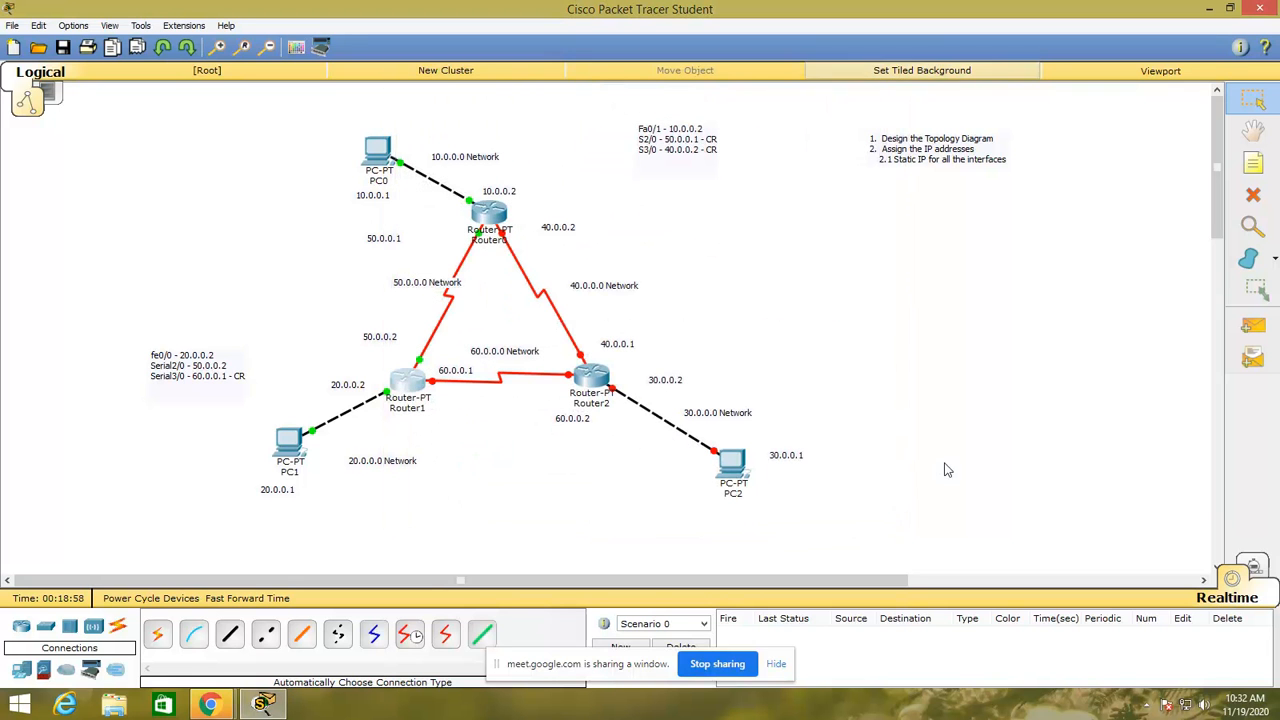
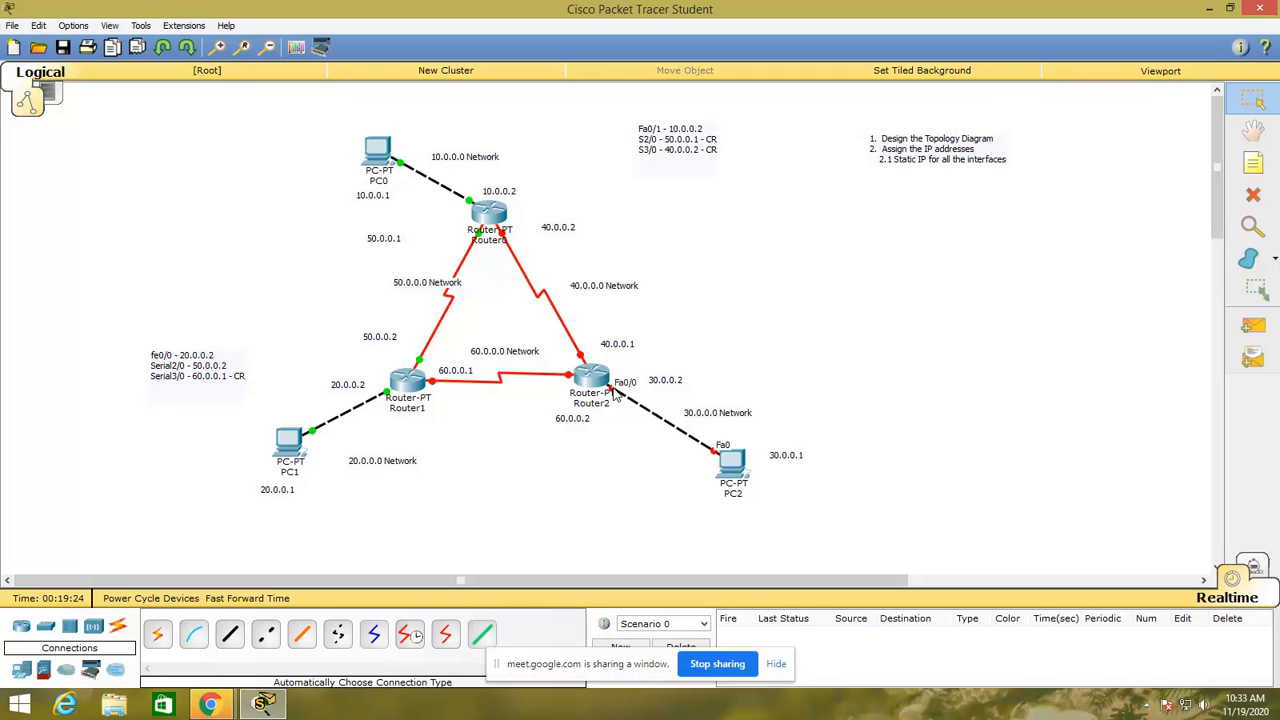
- Place a note reading "fe0/0 - 30.0.0.2" below Router2
left_click(1254, 163)
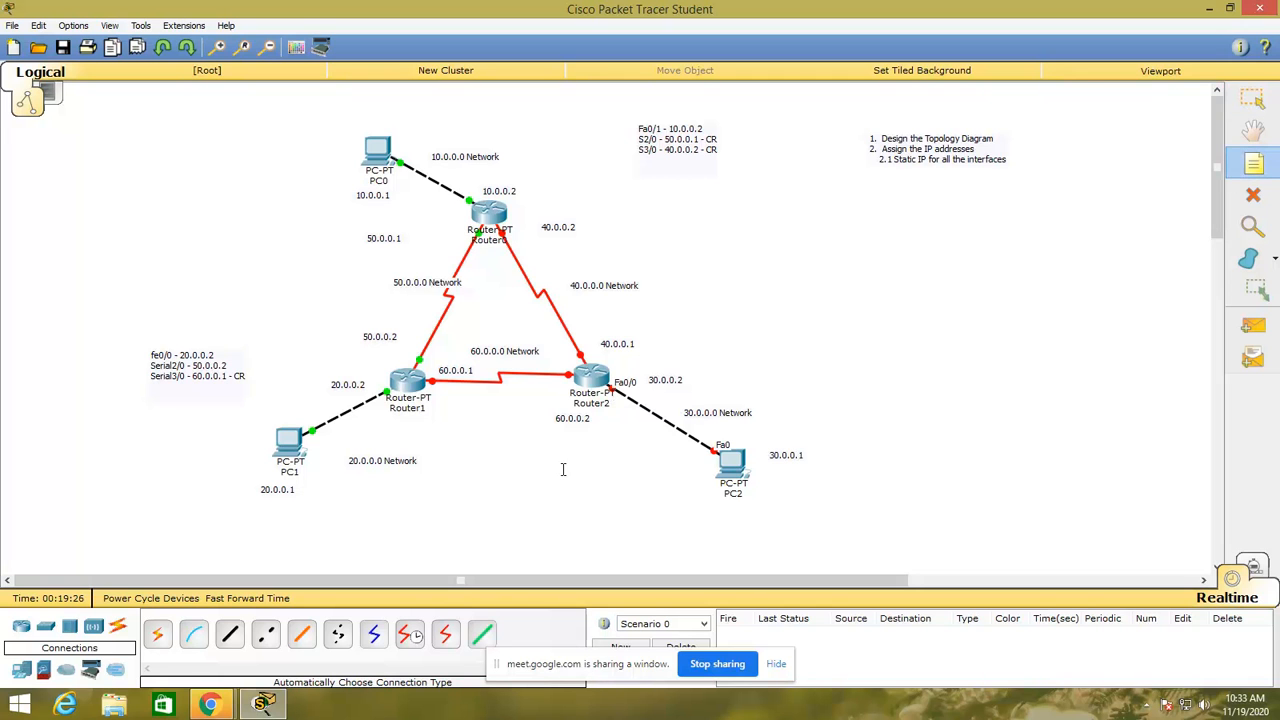
left_click(529, 463)
type("f")
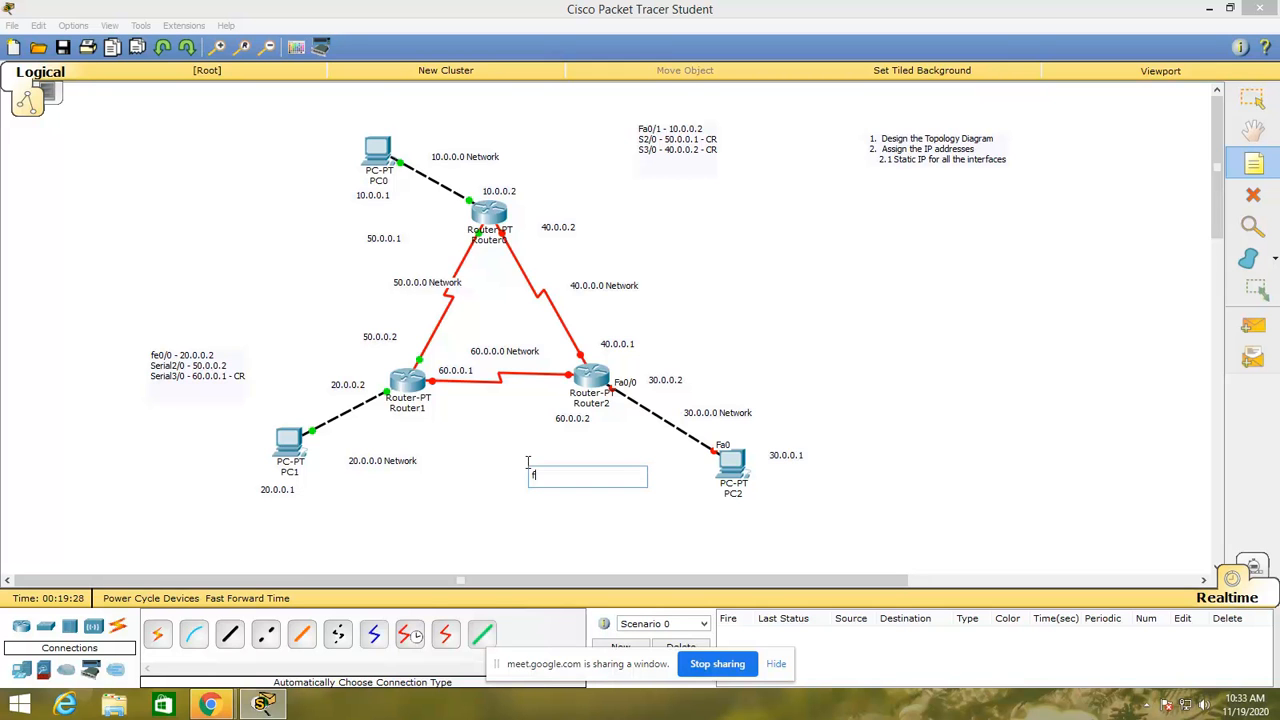
type("e0/0 - 30.0.0.2")
key("Return")
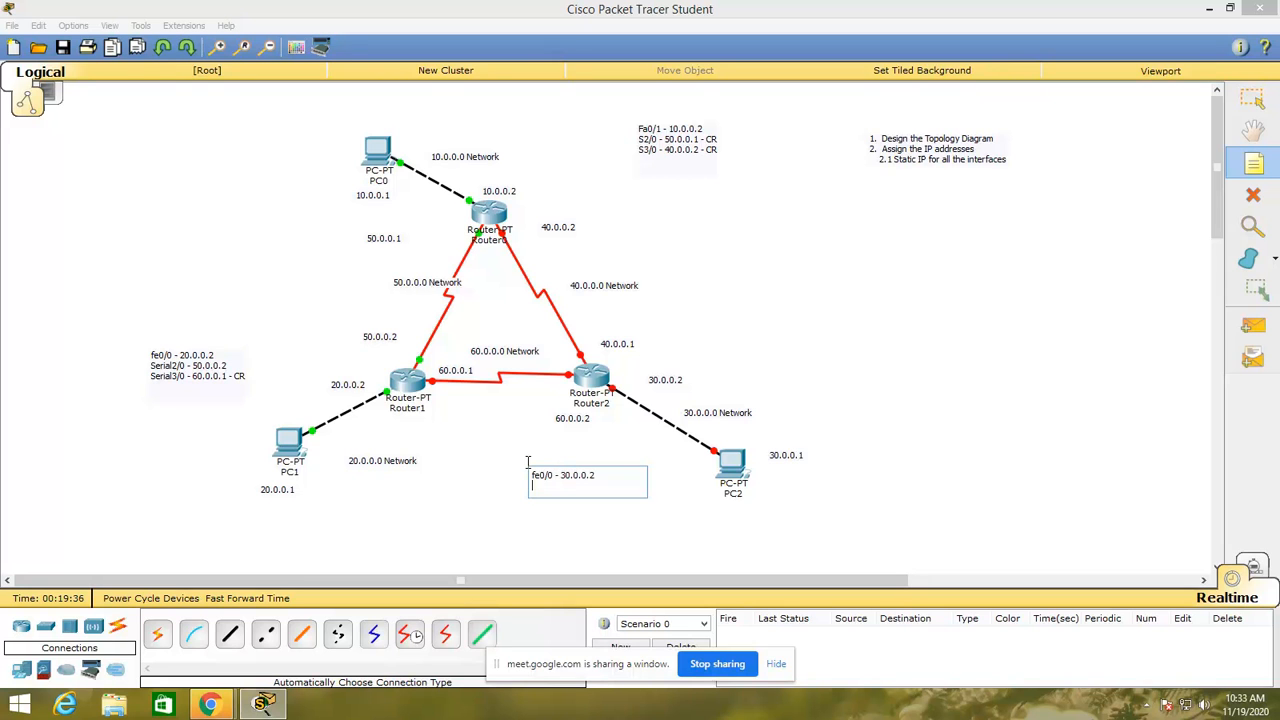
left_click(1258, 99)
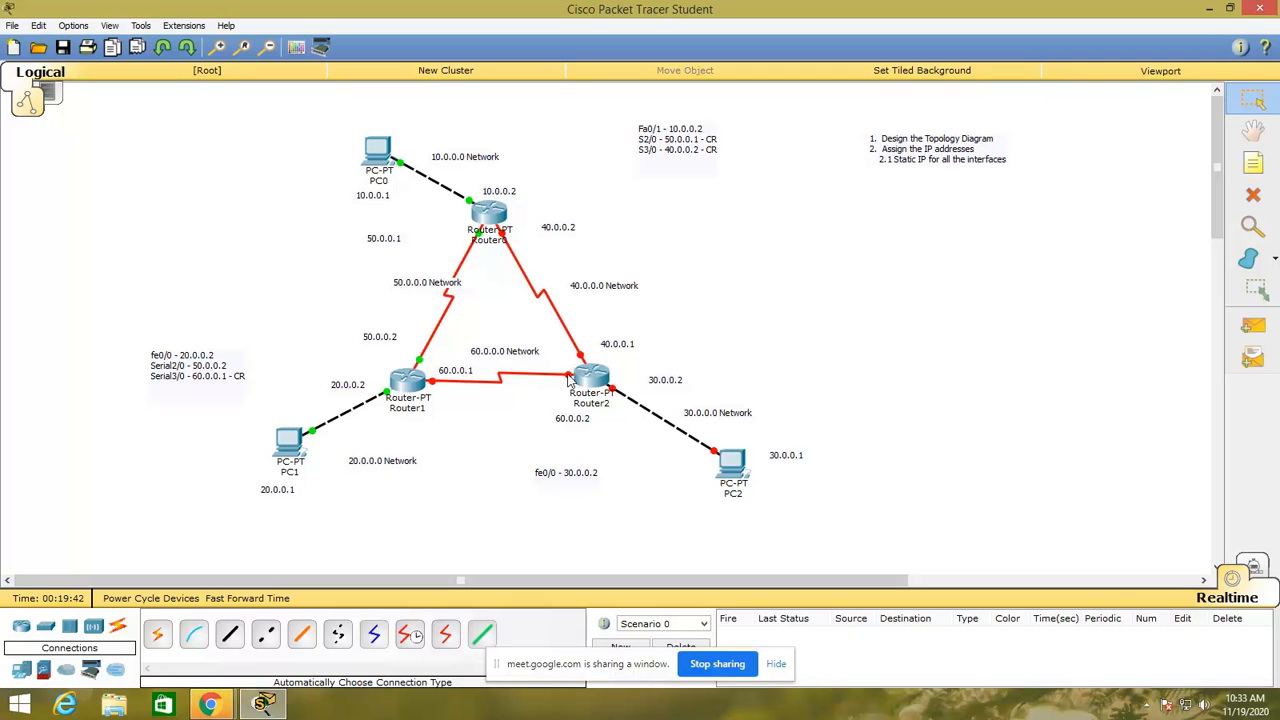
left_click(565, 477)
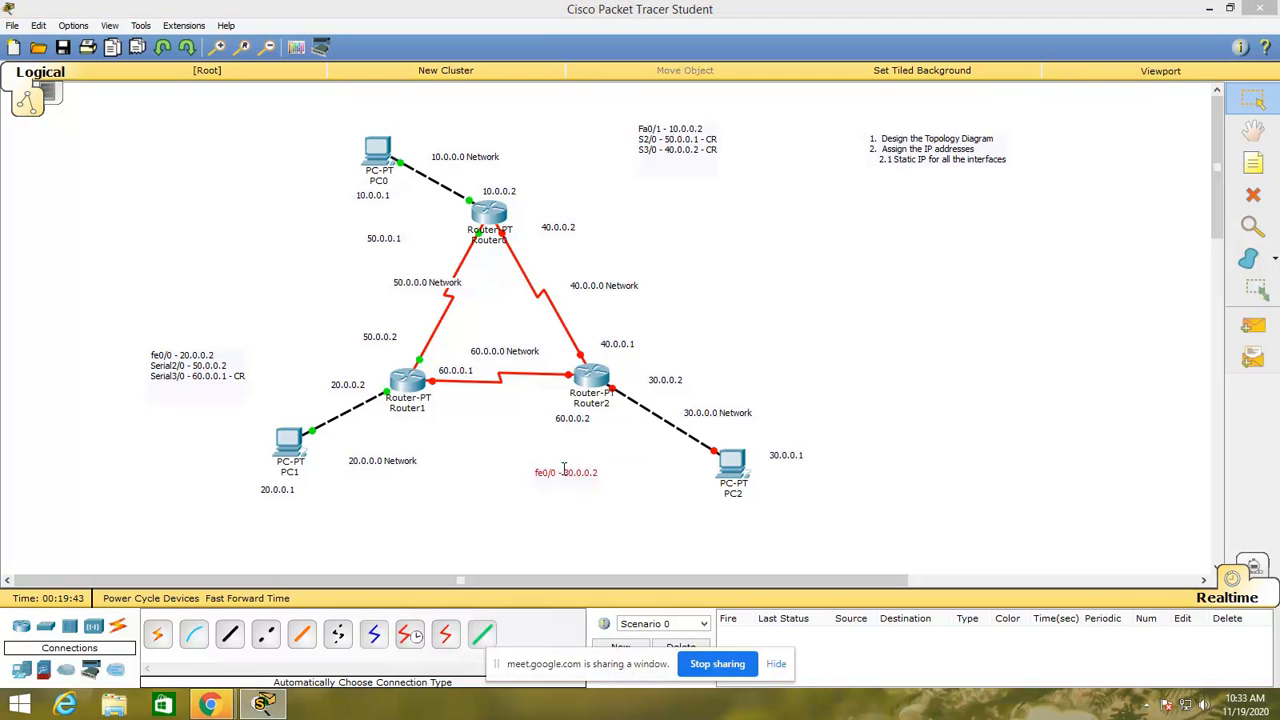
left_click(538, 424)
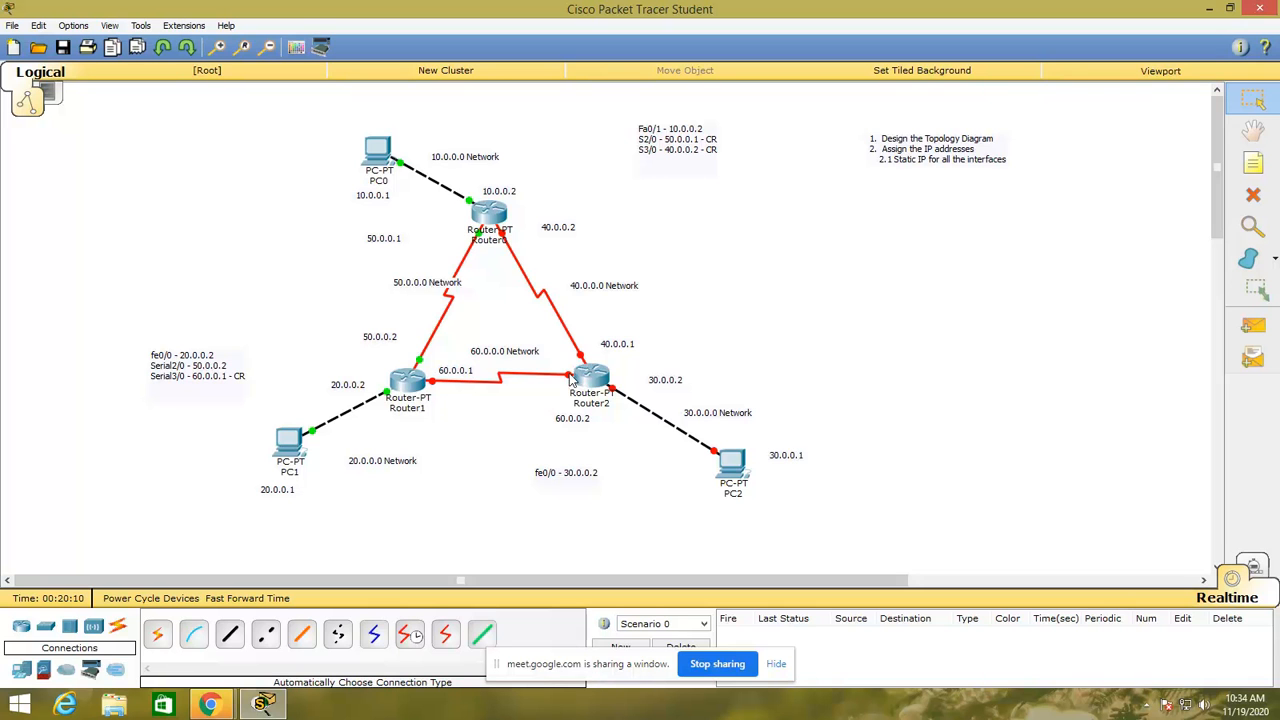
- Add the line "s2/0 - 60.0.0.2" to Router2's interface note
double_click(590, 474)
key("Return")
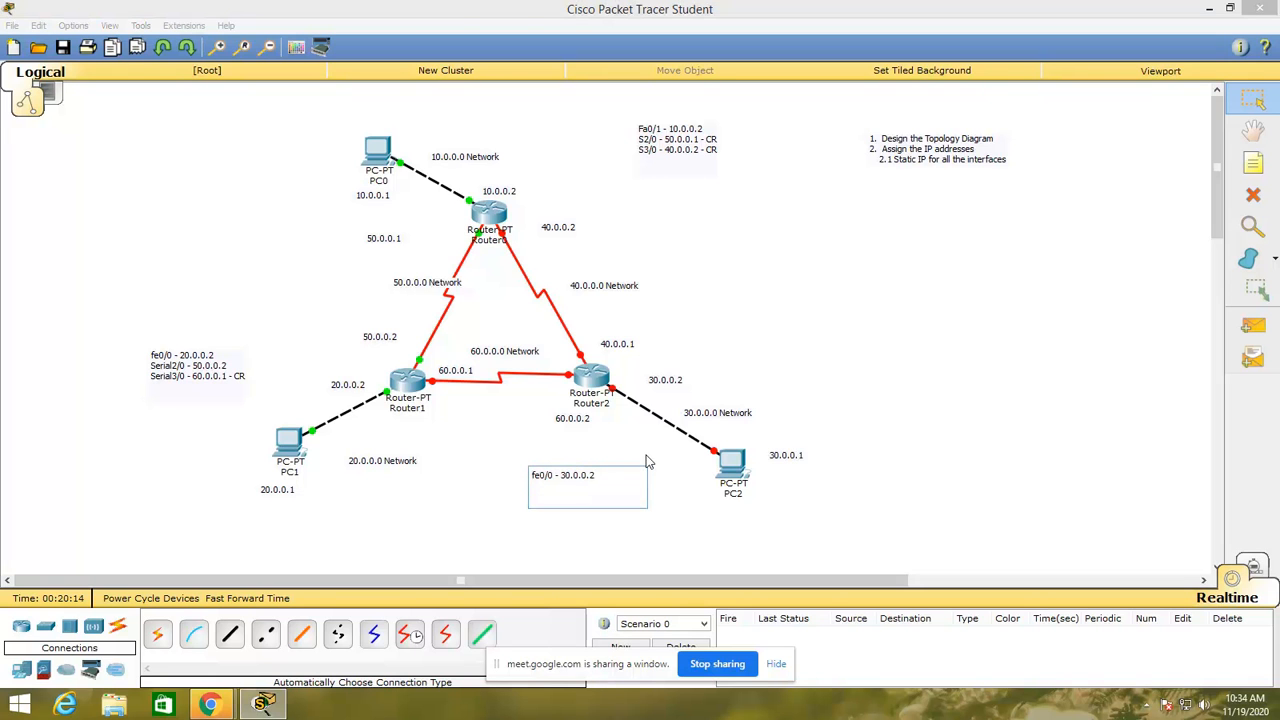
type("s2/0 - 60.0.0.2")
key("Return")
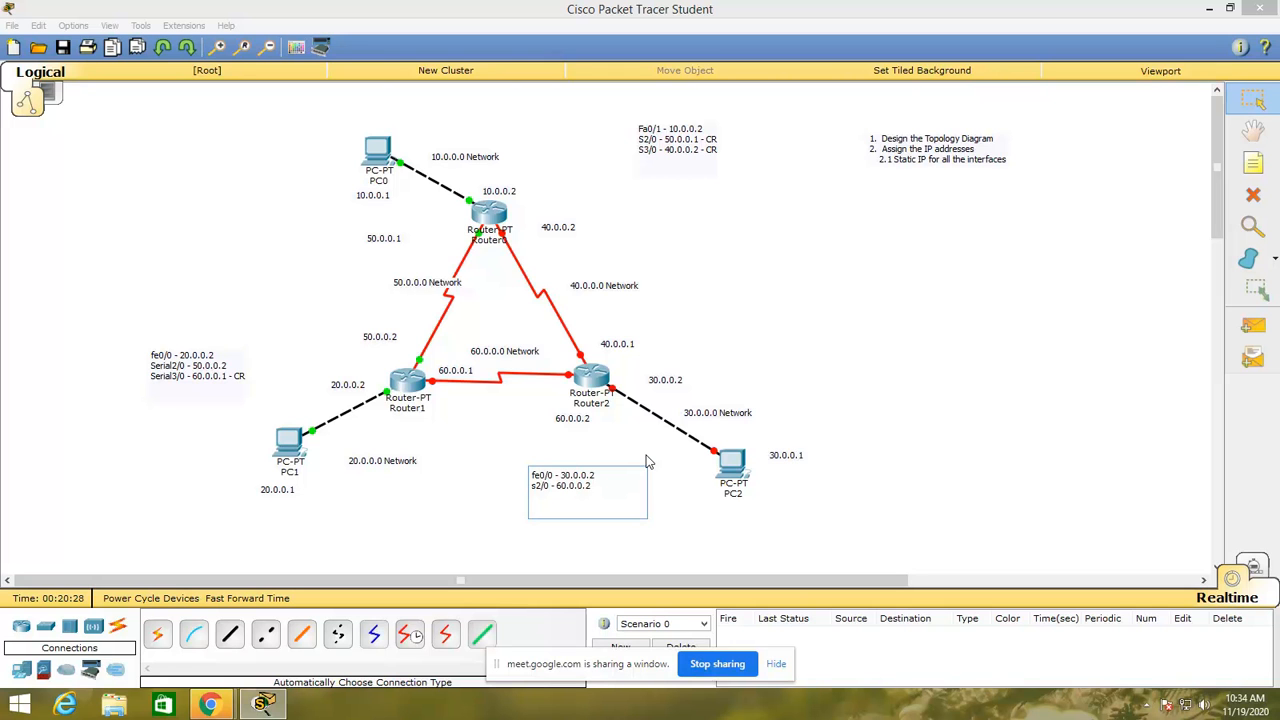
left_click(526, 432)
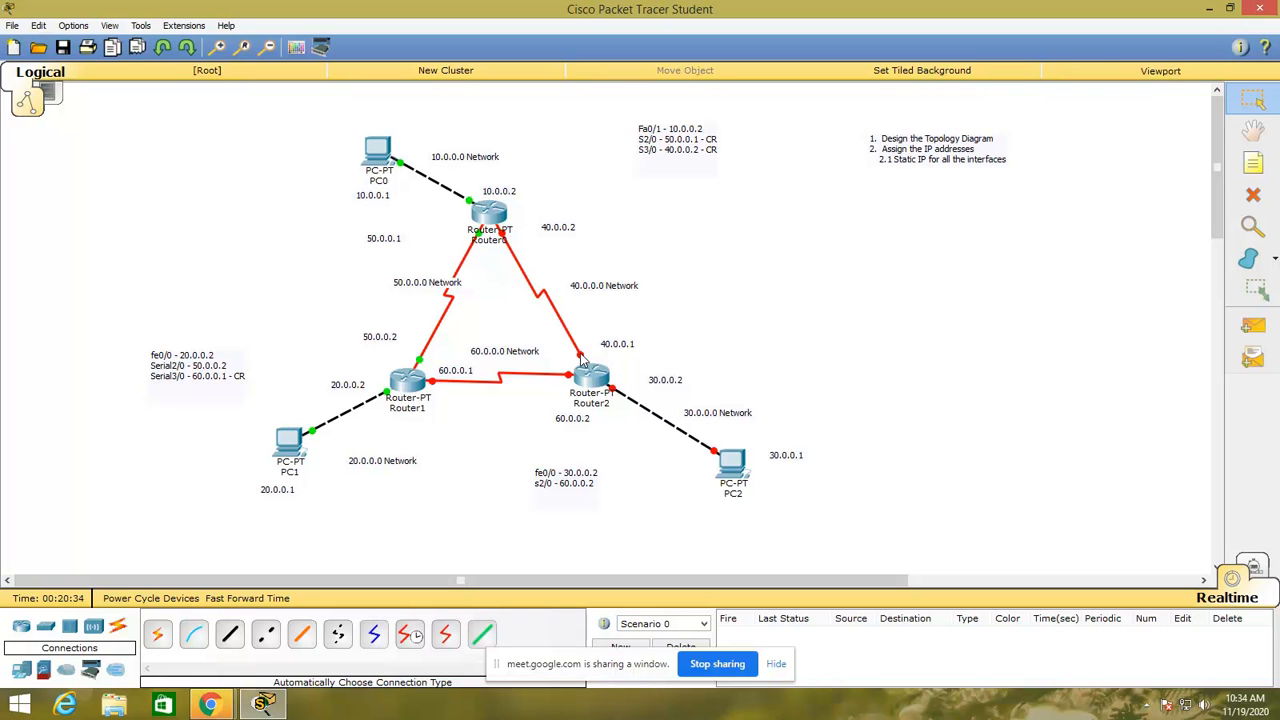
- Add the line "s3/0 - 40.0.0.1" to Router2's interface note
double_click(579, 474)
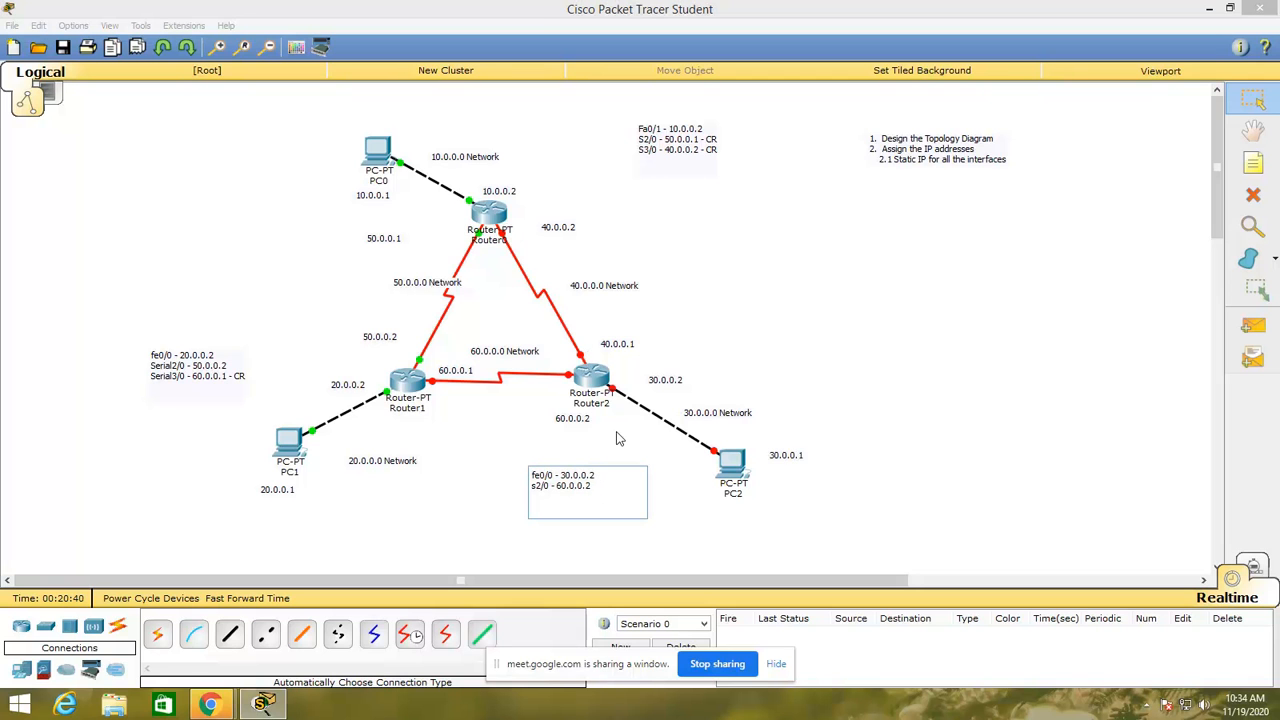
key("Return")
type("s3/0 - 40.0.0.1")
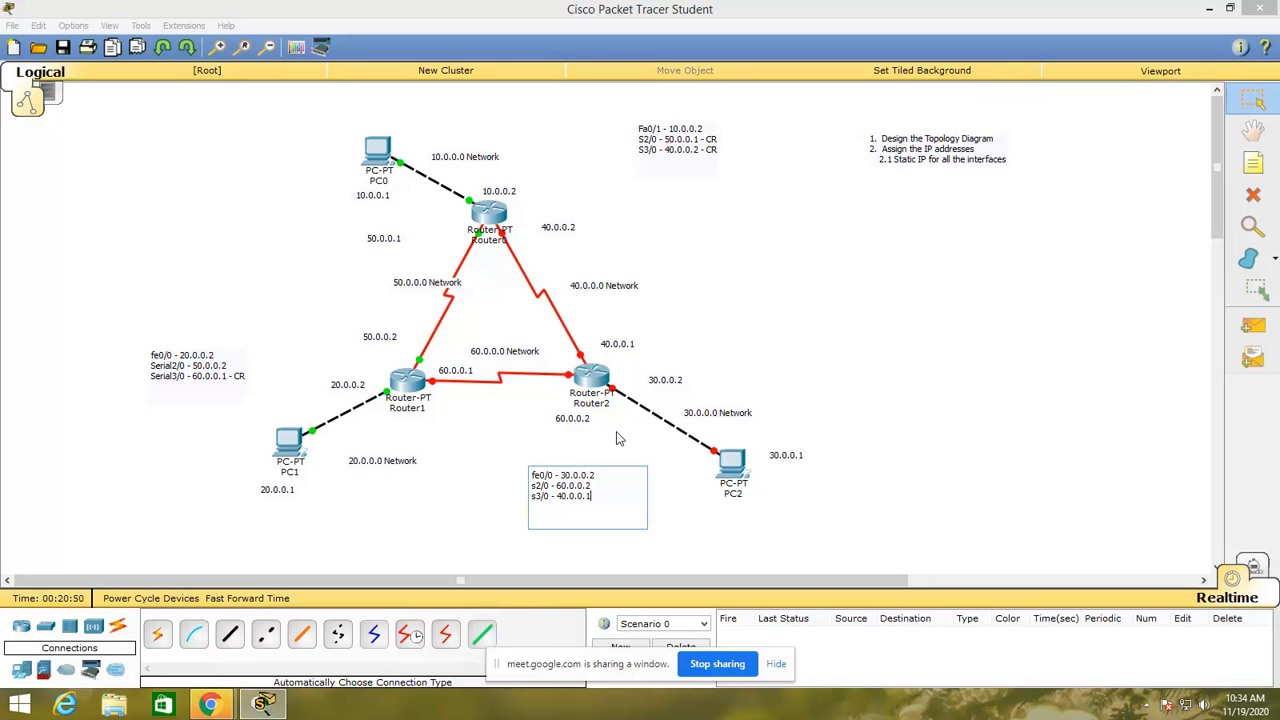
left_click(1043, 394)
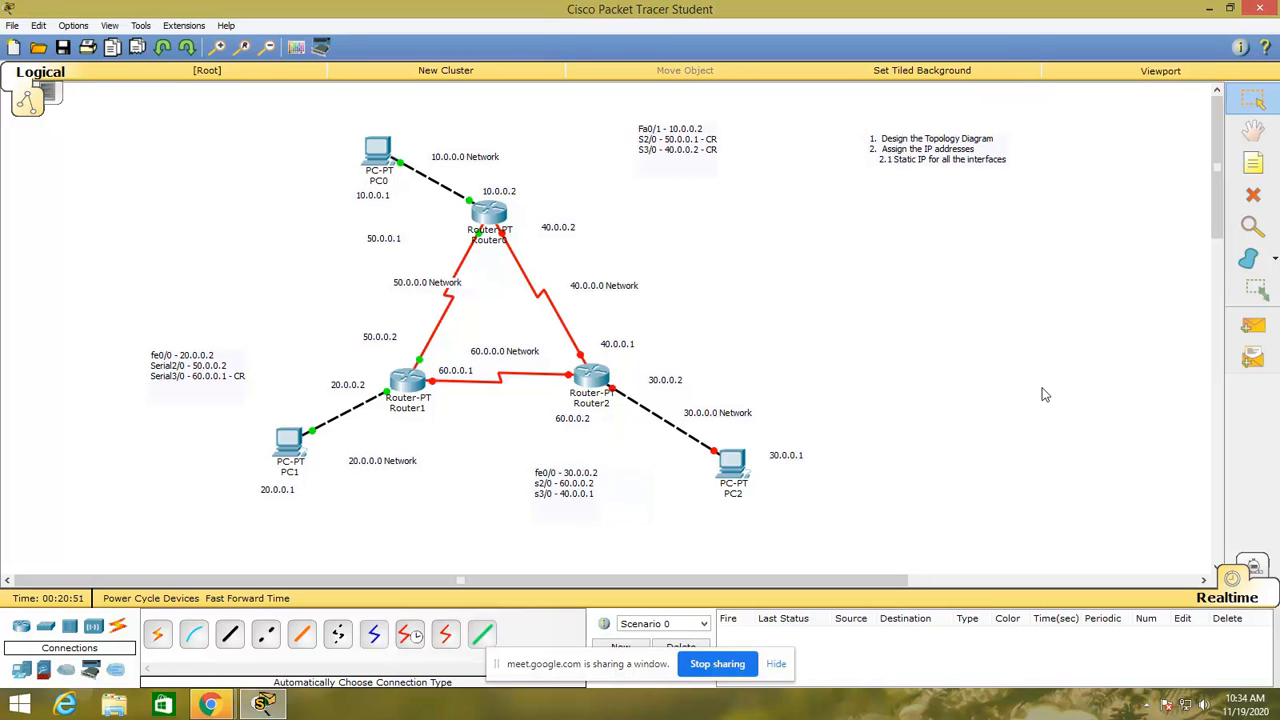
- Open Router2's command line and answer no to the initial configuration dialog
left_click(588, 376)
left_click(523, 181)
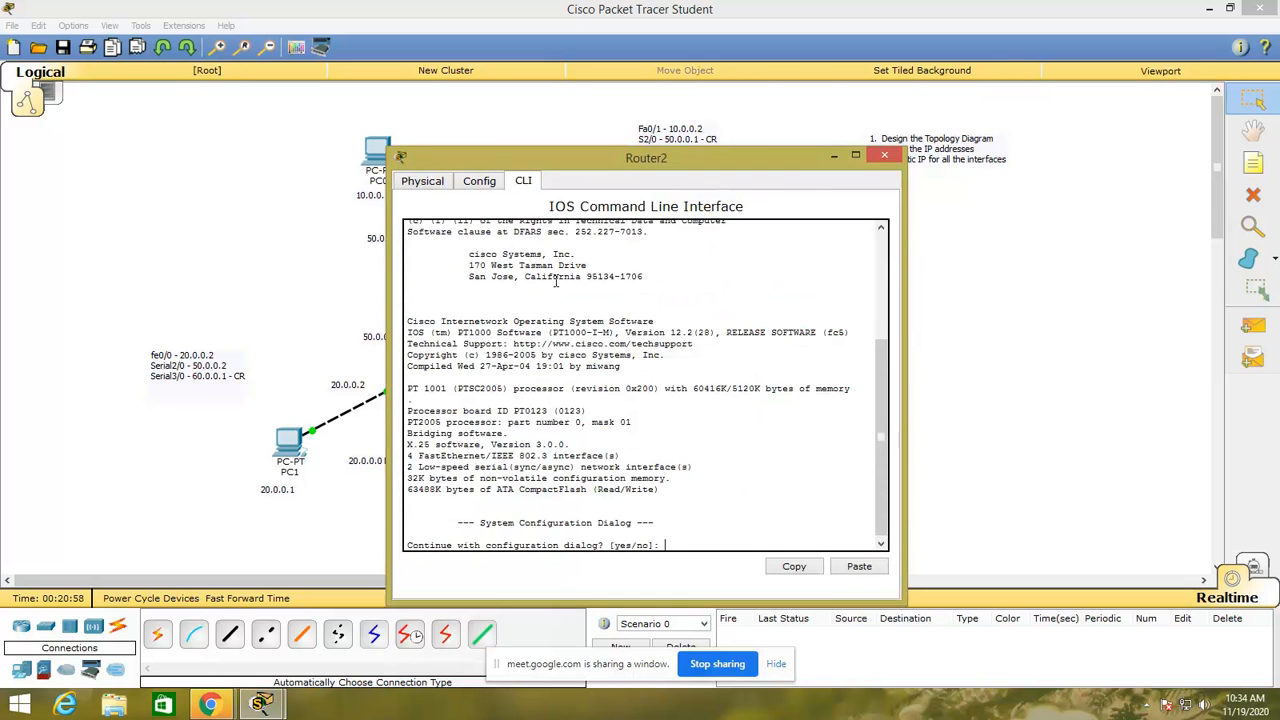
type("no")
key("Return")
key("Return")
- Move Router2's interface note below the 20.0.0.0 Network label and position the Router2 window clear of the note
left_click_drag(708, 161, 1046, 112)
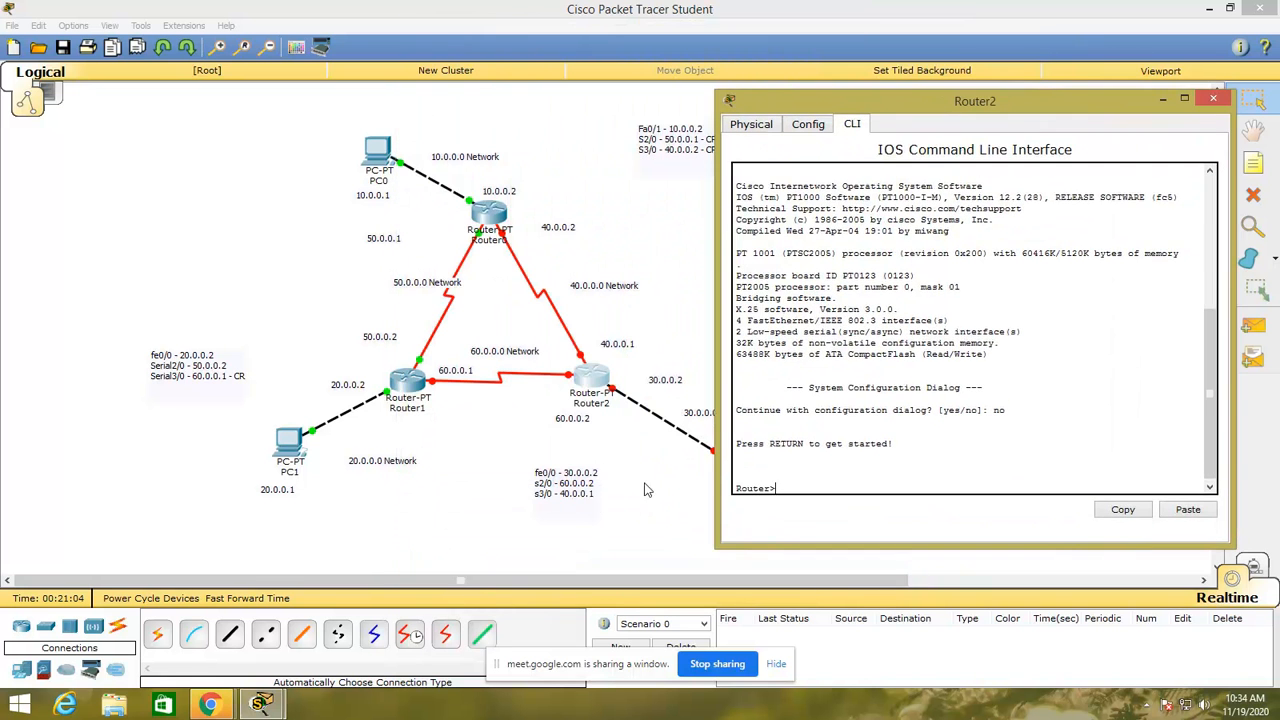
left_click(565, 478)
left_click(612, 532)
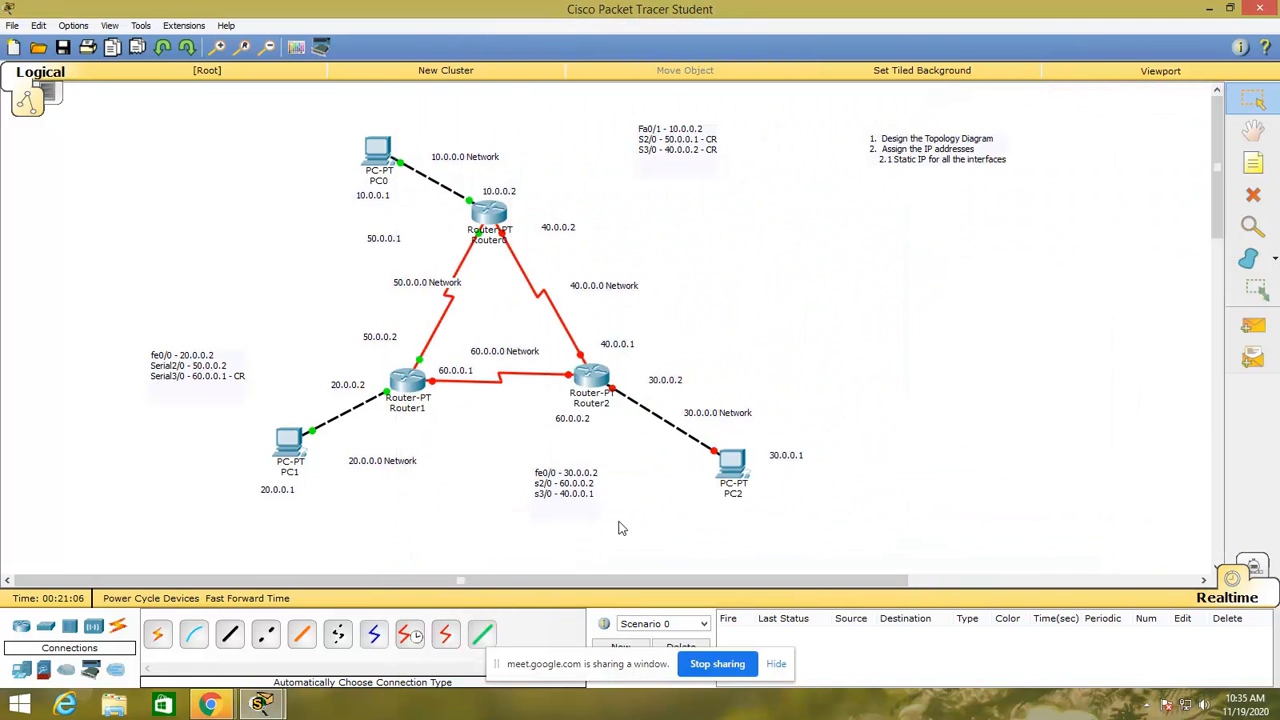
left_click_drag(575, 490, 371, 526)
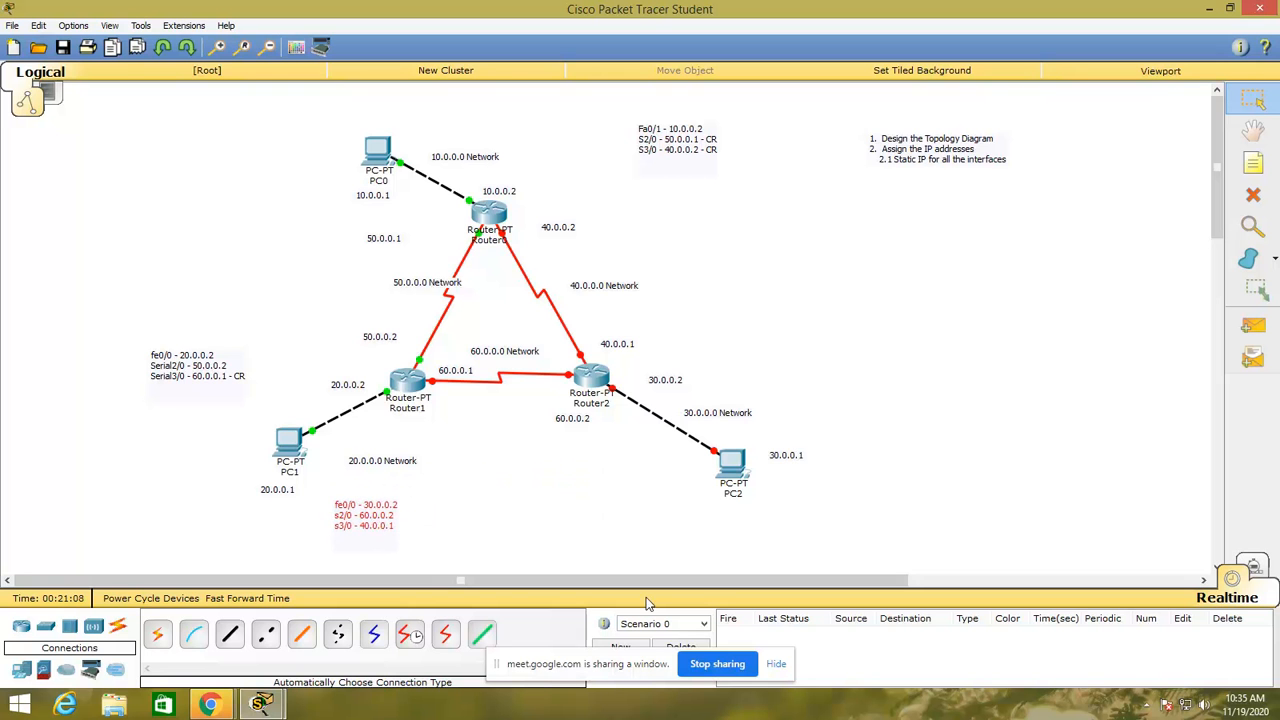
left_click(262, 706)
left_click(350, 615)
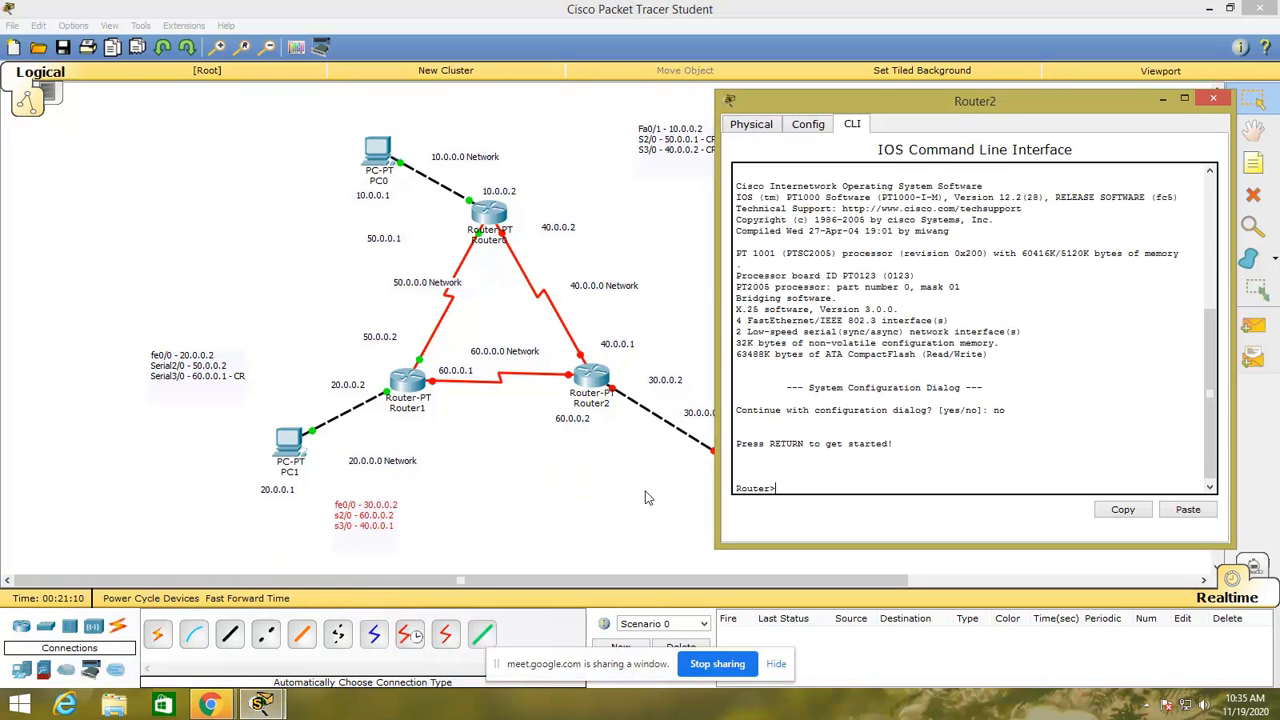
left_click_drag(966, 102, 677, 119)
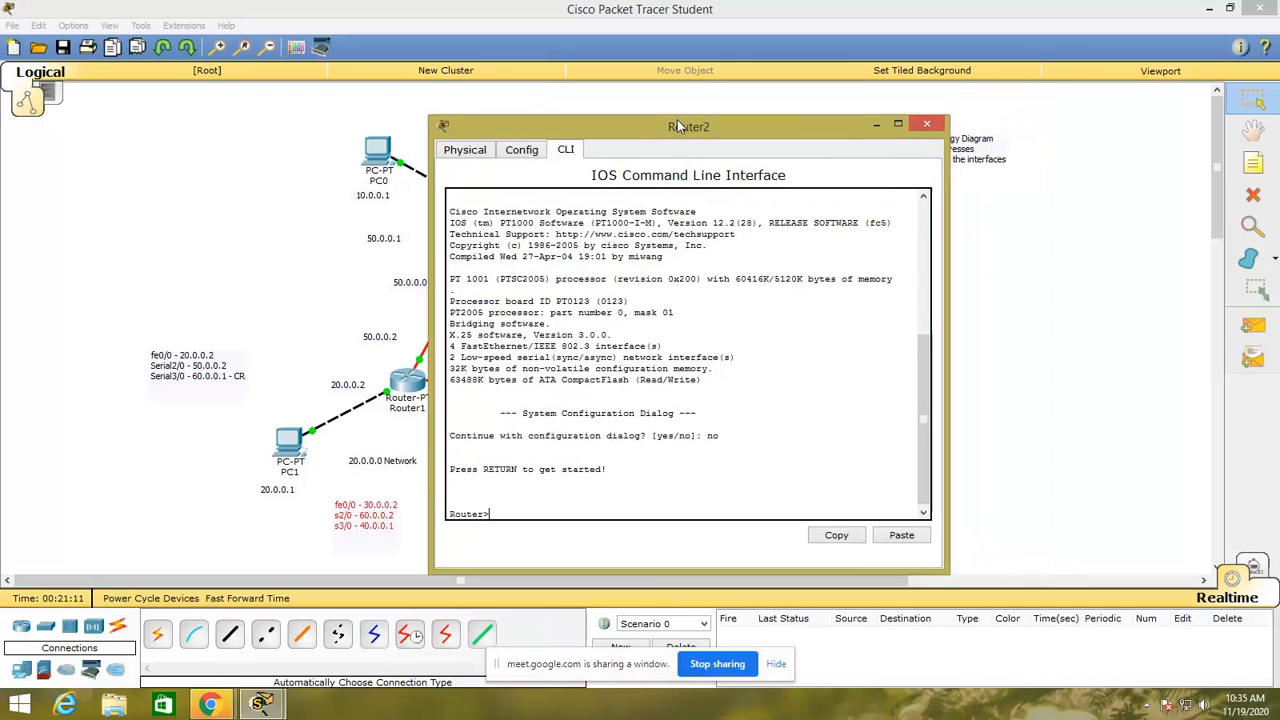
- Enter privileged mode on Router2 with en
key("Return")
key("Return")
key("Return")
type("e")
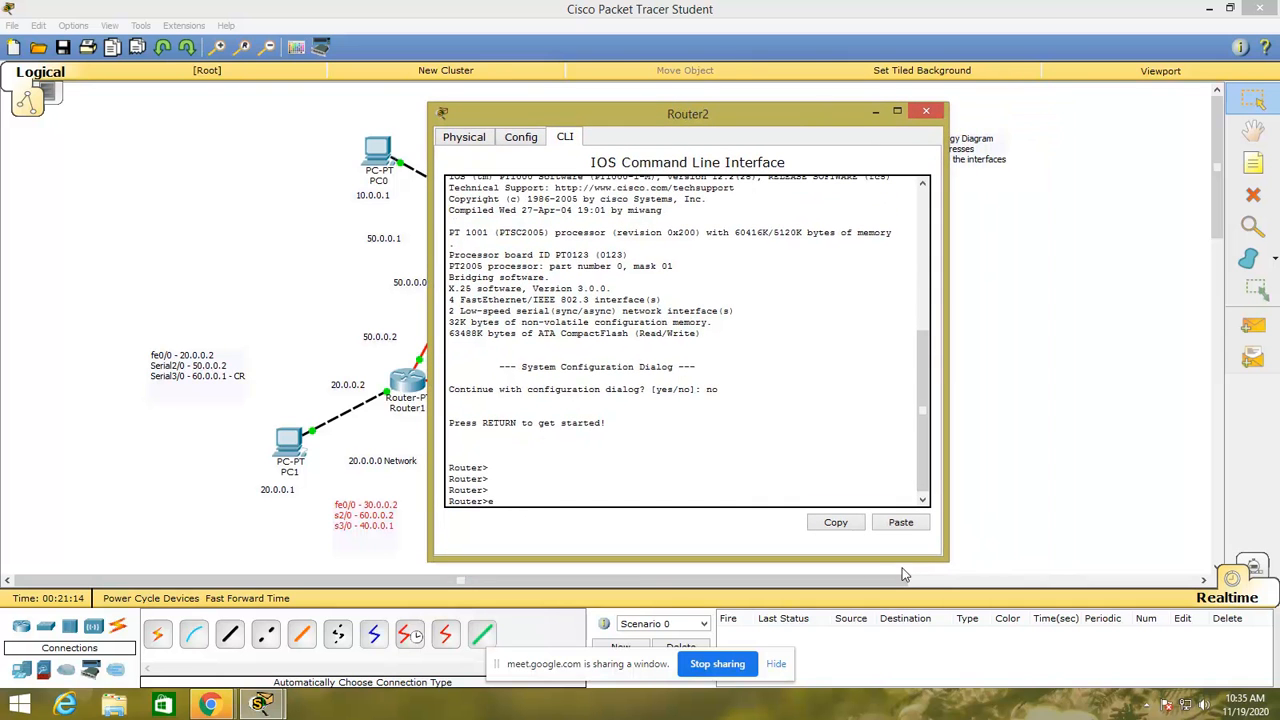
type("n")
key("Return")
key("Return")
key("Return")
key("Return")
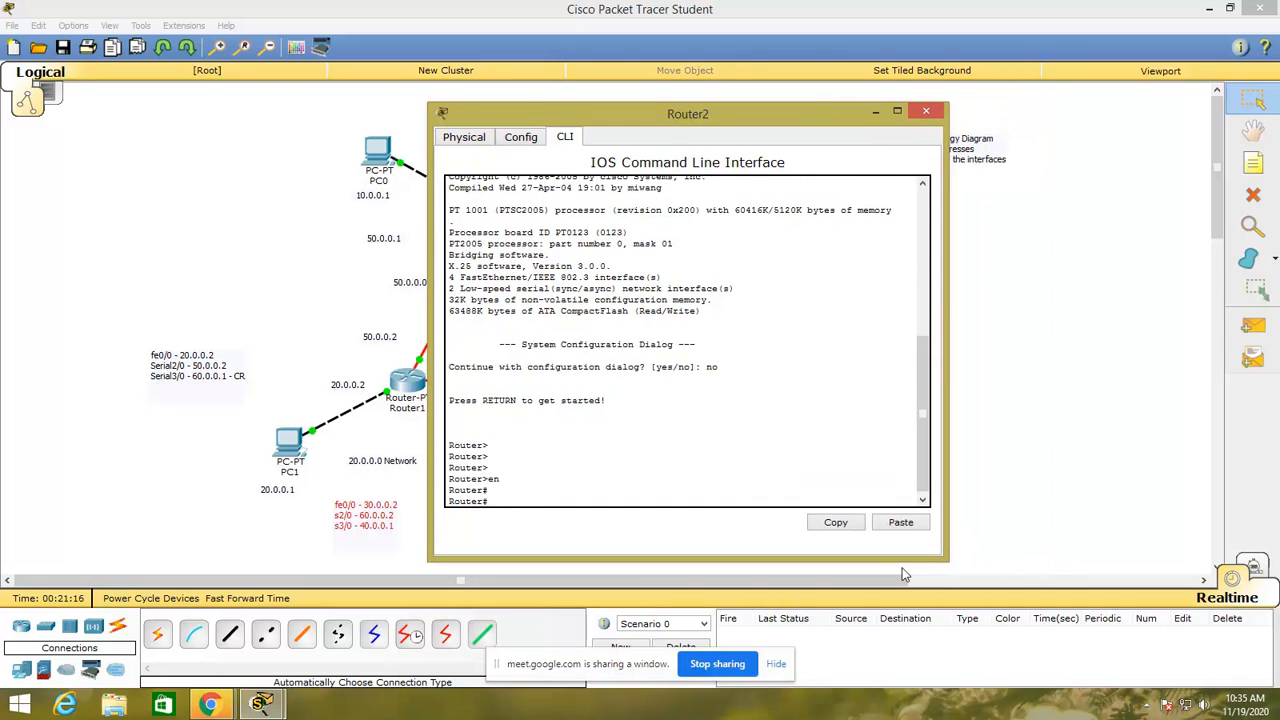
- Enter global configuration mode on Router2 with conf ter
type("conf te")
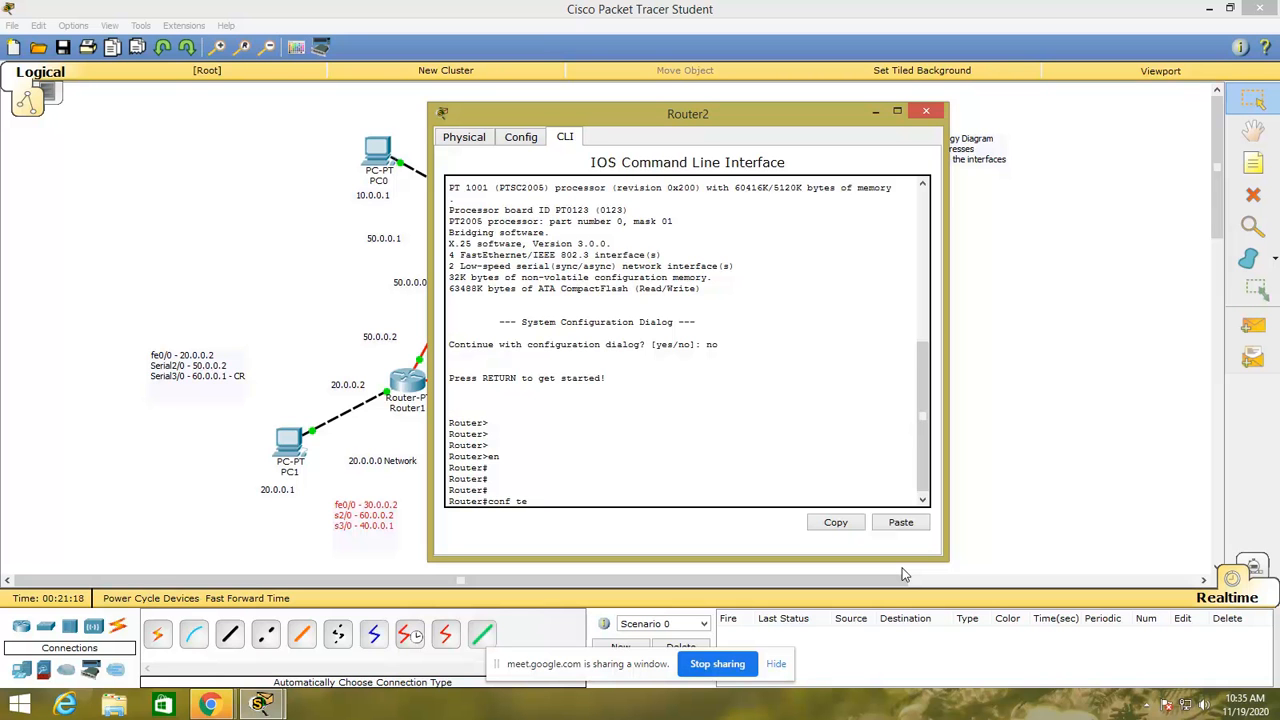
type("r")
key("Return")
key("Return")
key("Return")
key("Return")
key("Return")
- Select Router2's interface fastethernet0/0 and assign it IP address 30.0.0.2 with mask 255.0.0.0
type("interfa")
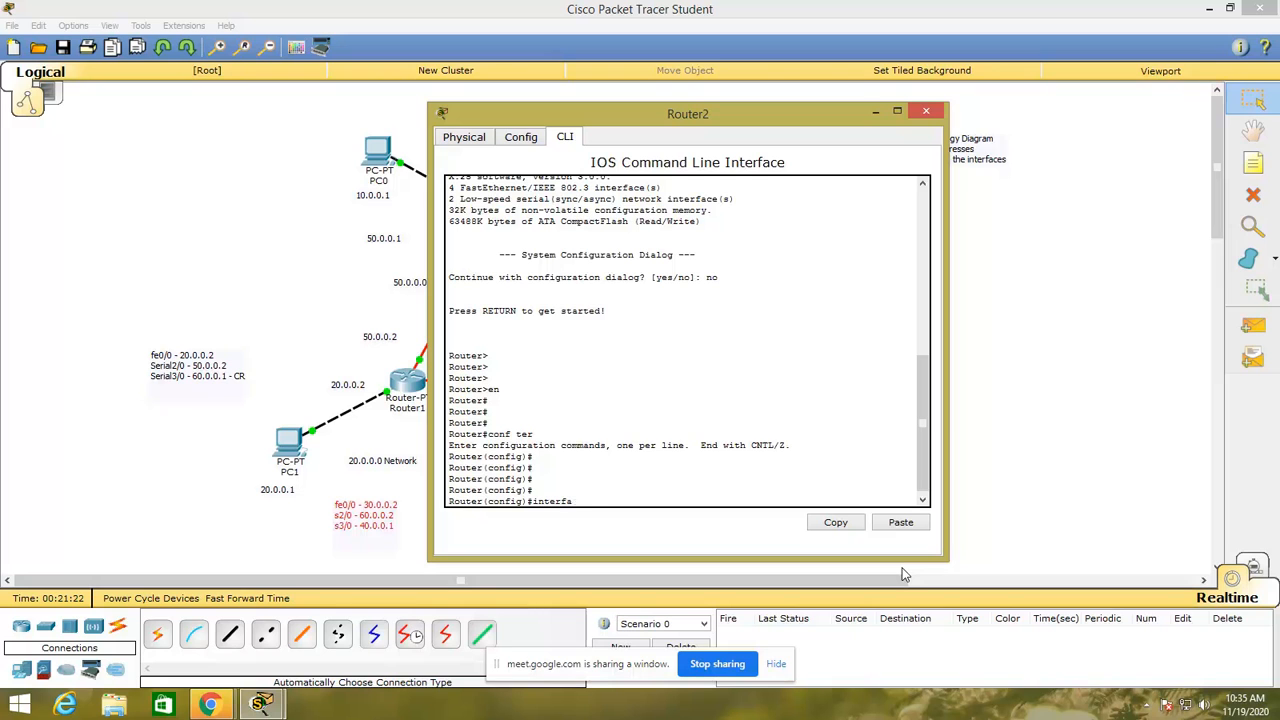
type("ce fastethernet0/0")
key("Return")
key("Return")
key("Return")
type("ip")
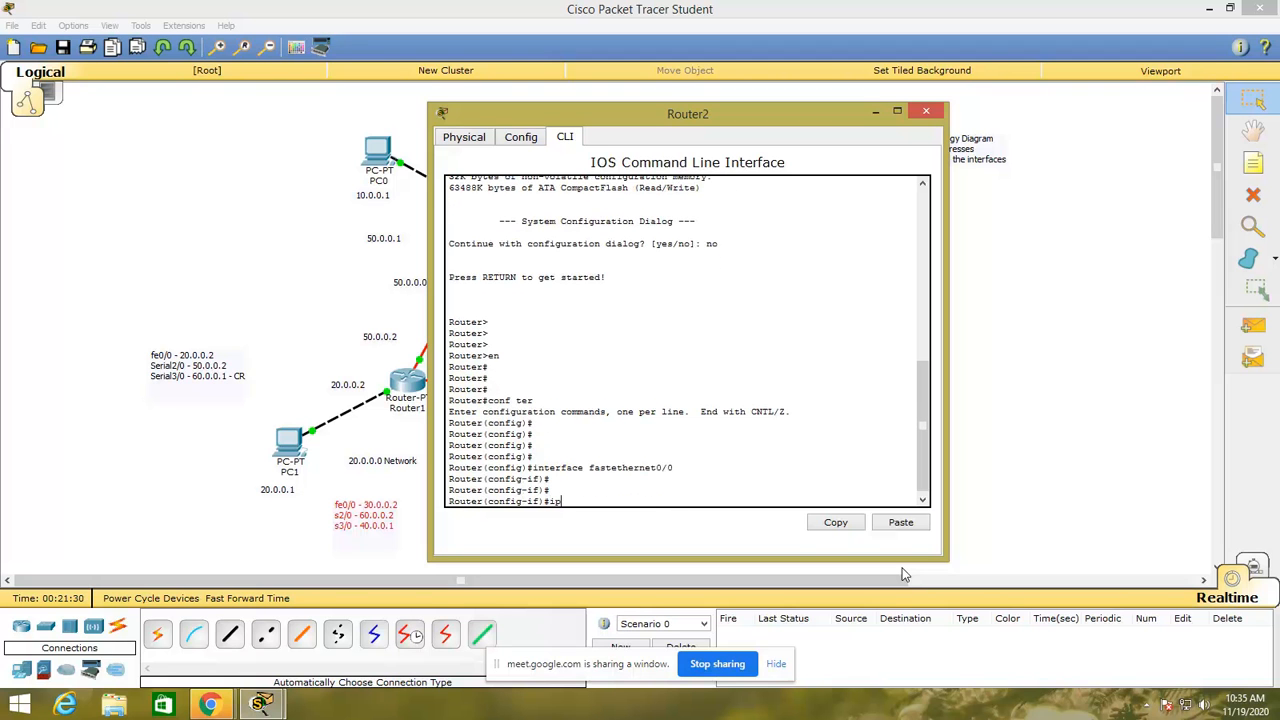
type(" address 30.0.0.2 255.0.0.0")
key("Return")
- Enable FastEthernet0/0 on Router2 with no shutdown and exit to global configuration mode
type("no s")
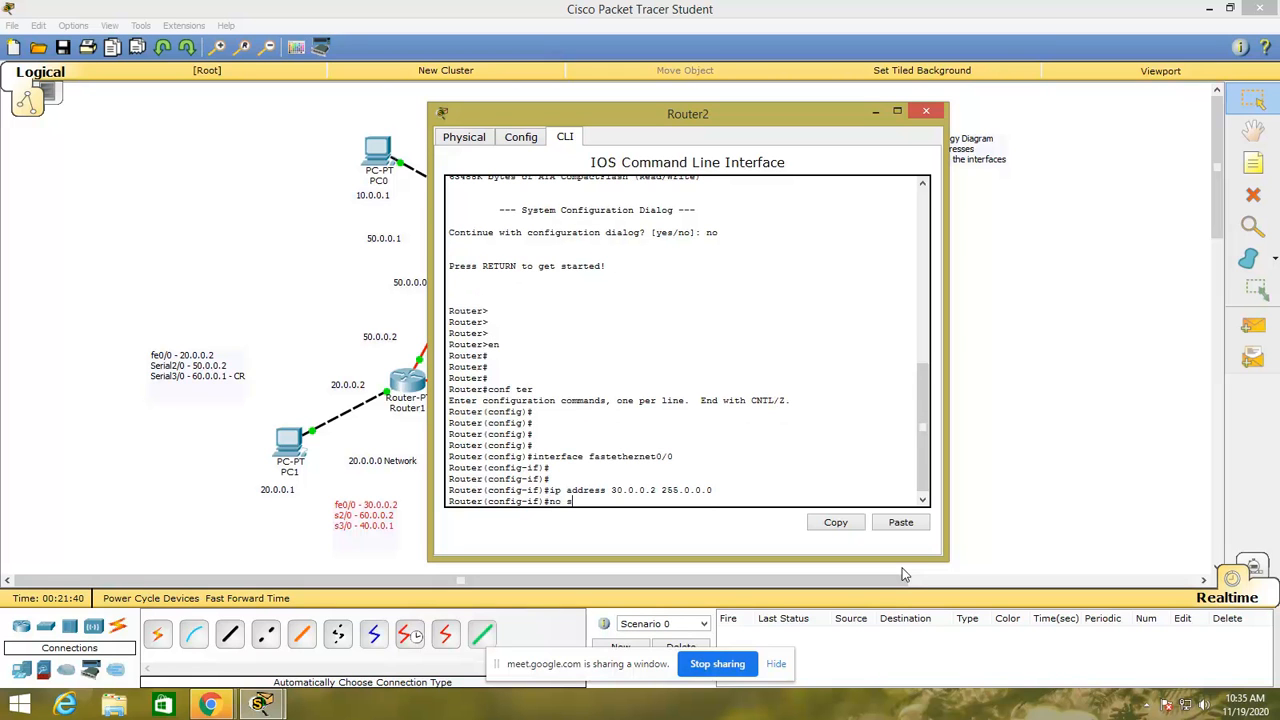
type("htudown")
key("BackSpace")
key("BackSpace")
key("BackSpace")
key("BackSpace")
key("BackSpace")
type("utdown")
key("Return")
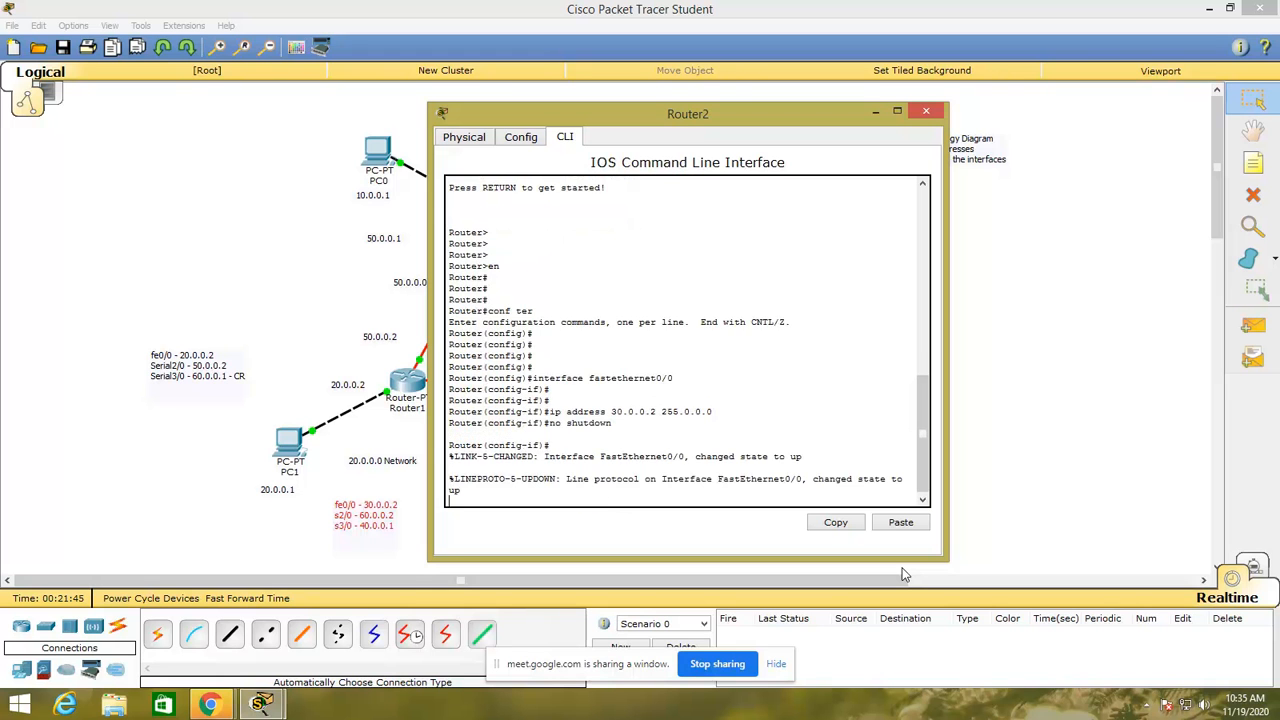
key("Return")
key("Return")
key("Return")
key("Return")
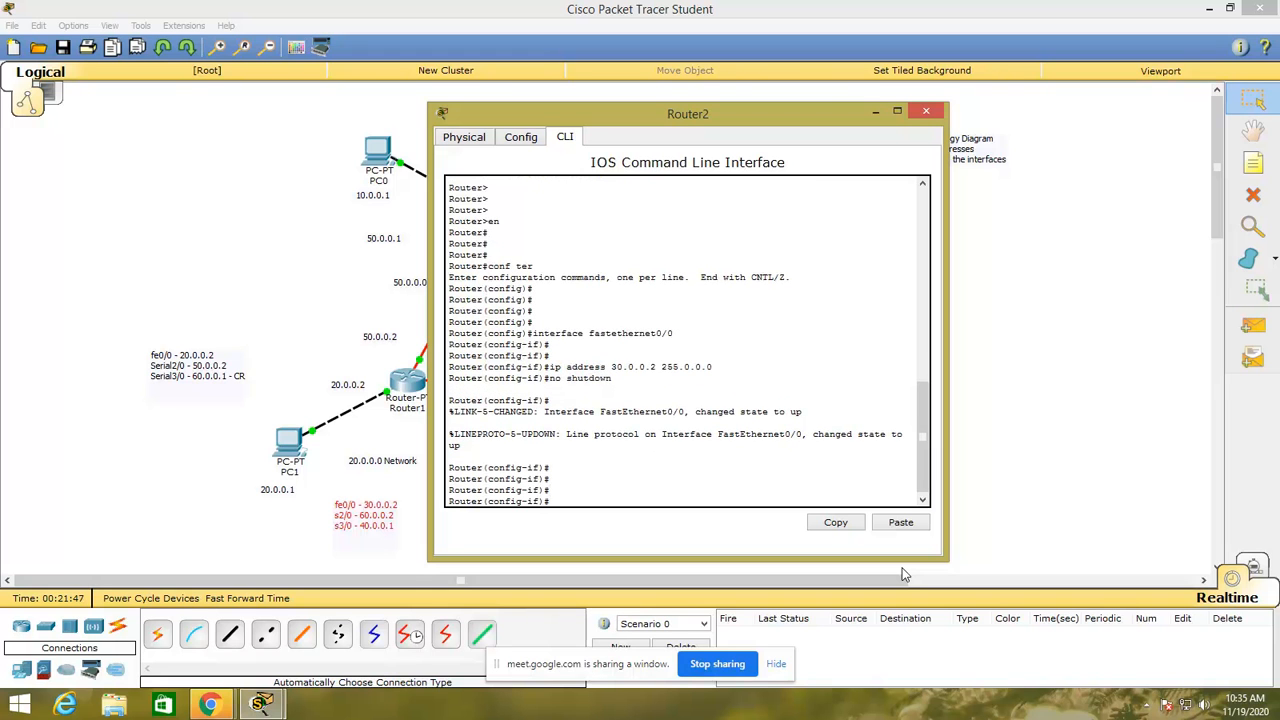
type("exit")
key("Return")
key("Return")
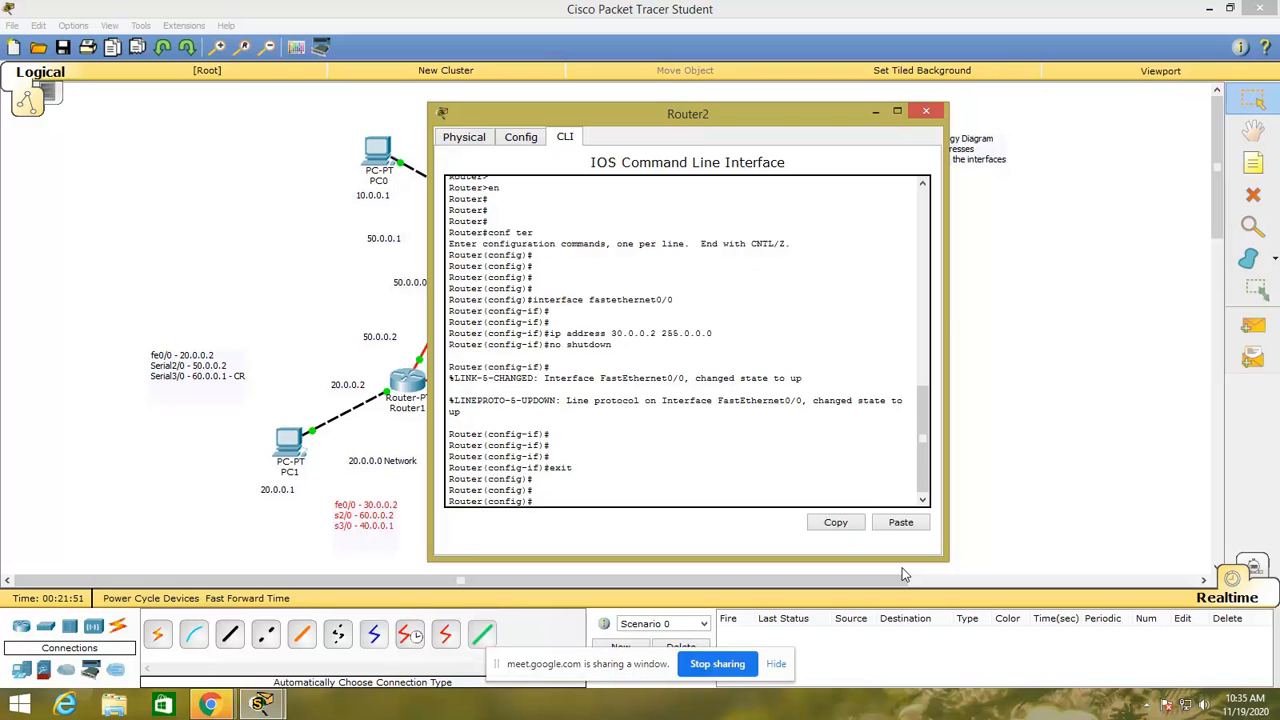
- Select Router2's interface serial2/0 and assign it IP address 60.0.0.2 with mask 255.0.0.0
type("interface serai")
key("BackSpace")
key("BackSpace")
type("ial2/0")
key("Return")
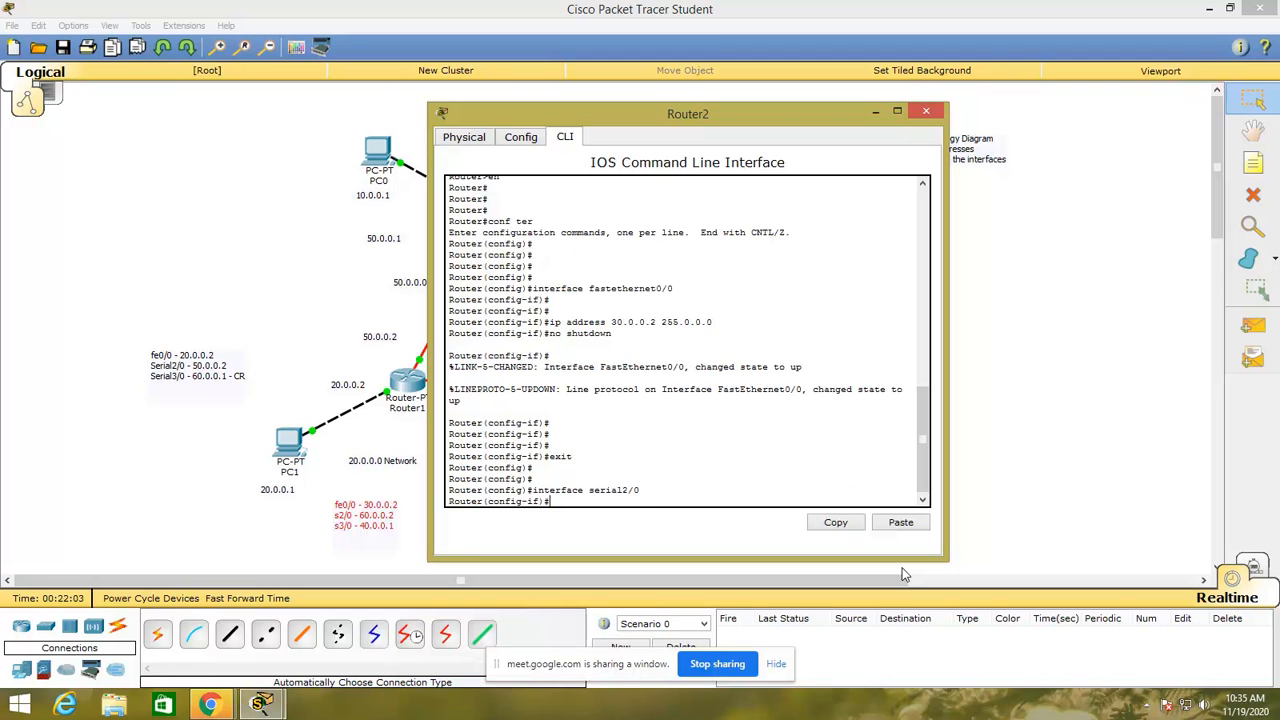
key("Return")
type("ip add")
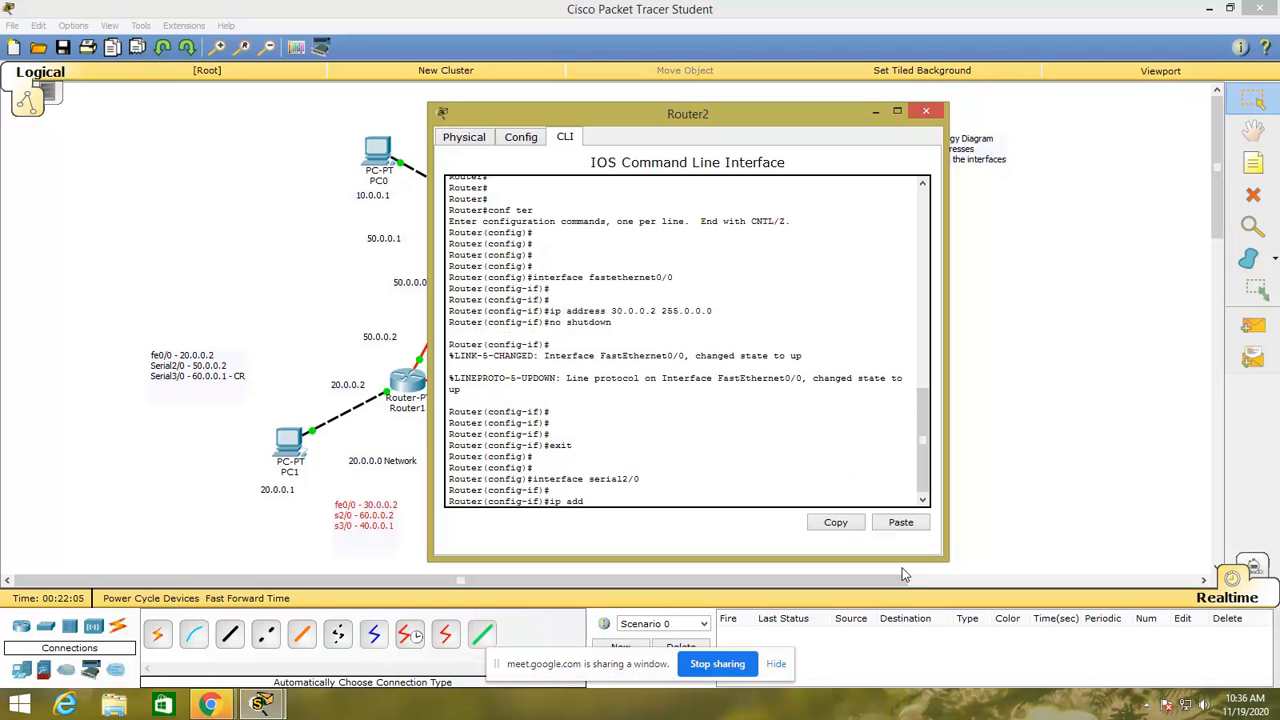
type("ress 60.0.0.2 255.0.0.0")
key("Return")
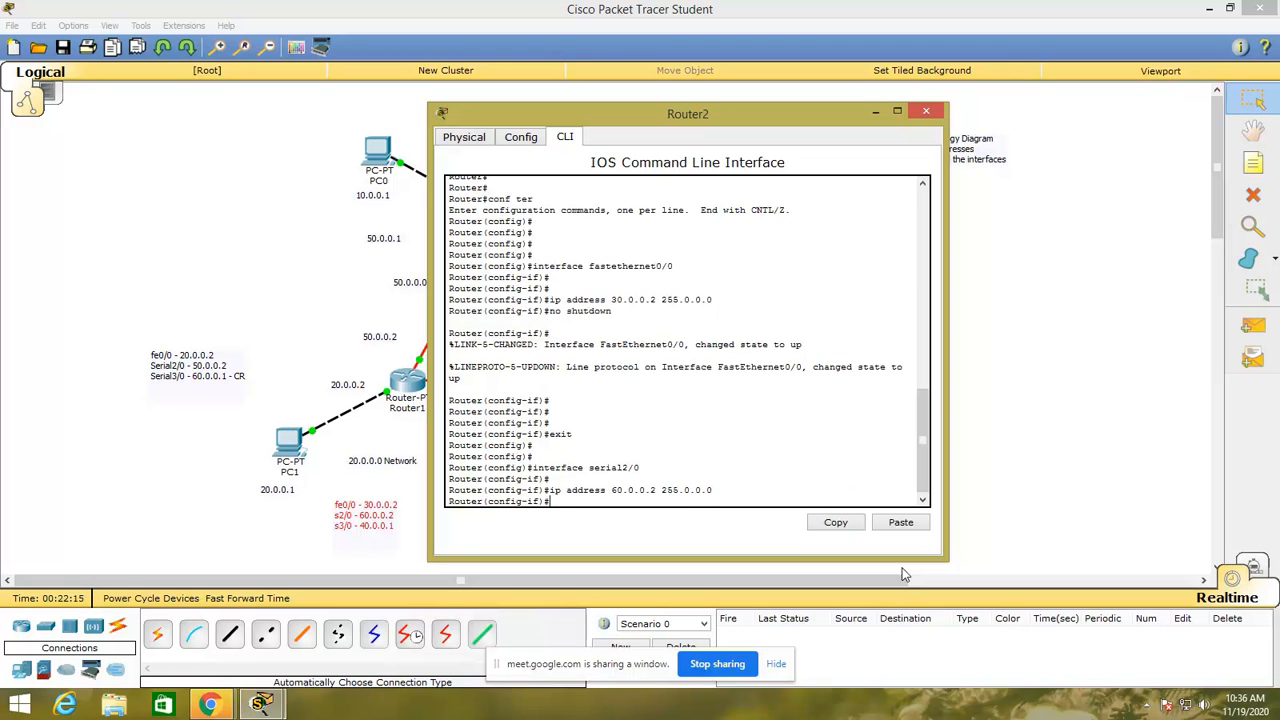
- Enable Serial2/0 on Router2 with no shutdown and exit to global configuration mode
type("no shutdown")
key("Return")
key("Return")
key("Return")
key("Return")
key("Return")
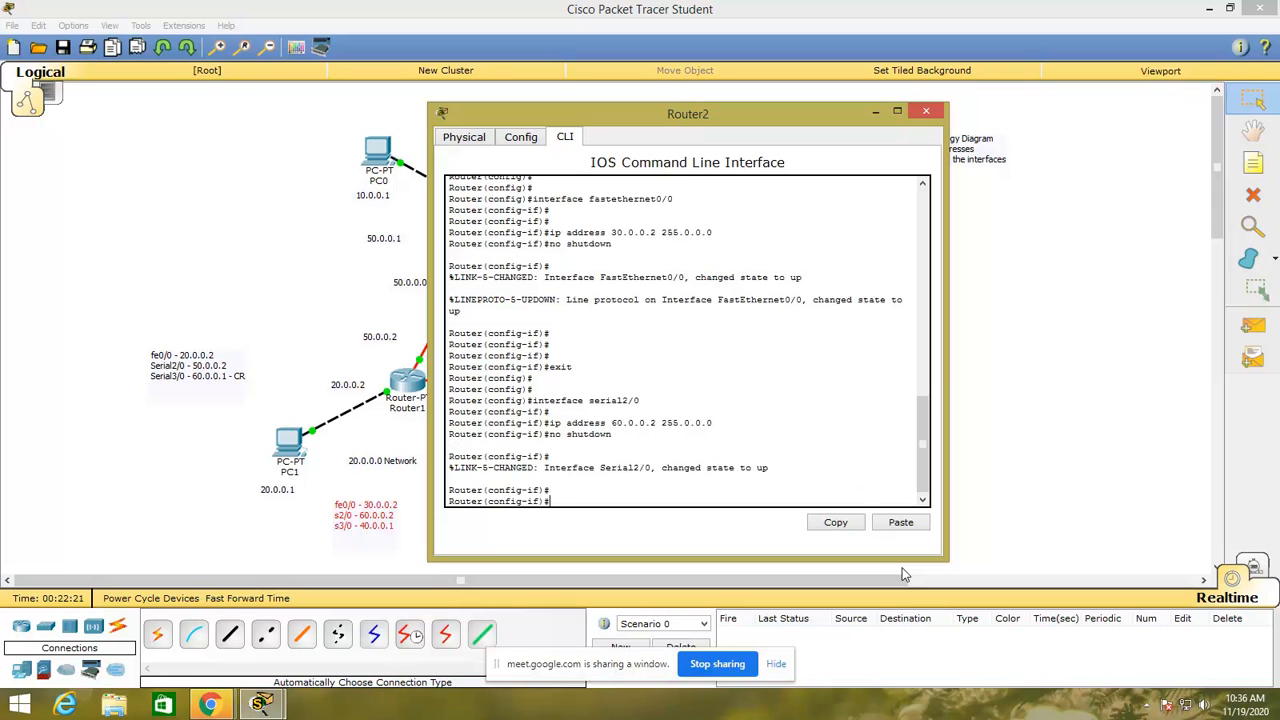
type("exit")
key("Return")
key("Return")
key("Return")
key("Return")
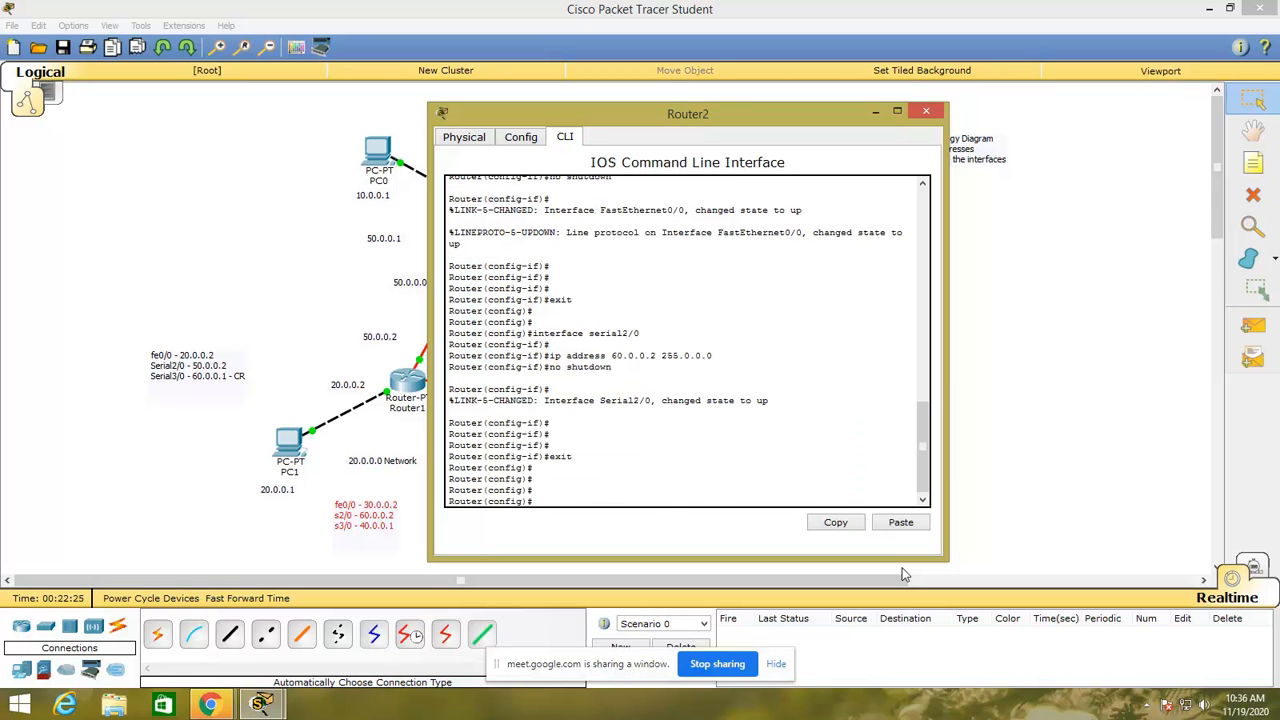
type("interface serial")
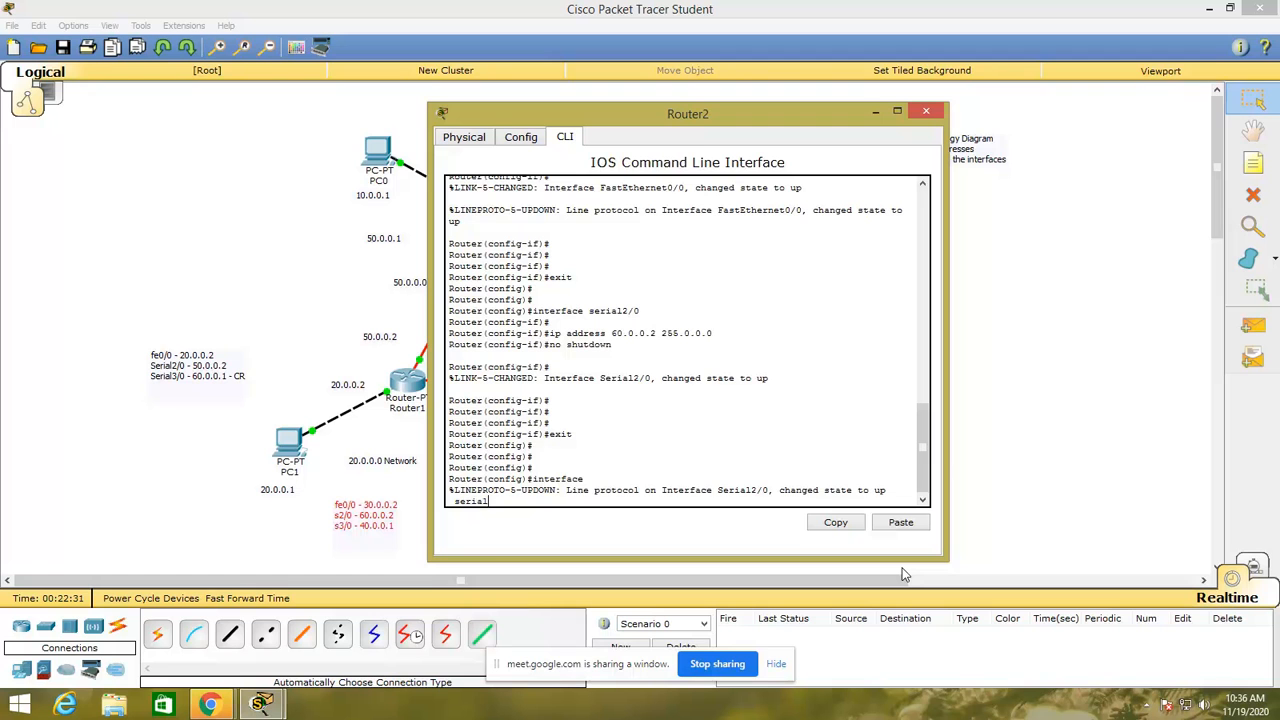
key("BackSpace")
key("BackSpace")
key("BackSpace")
key("BackSpace")
key("BackSpace")
key("BackSpace")
key("Return")
key("Return")
type("int")
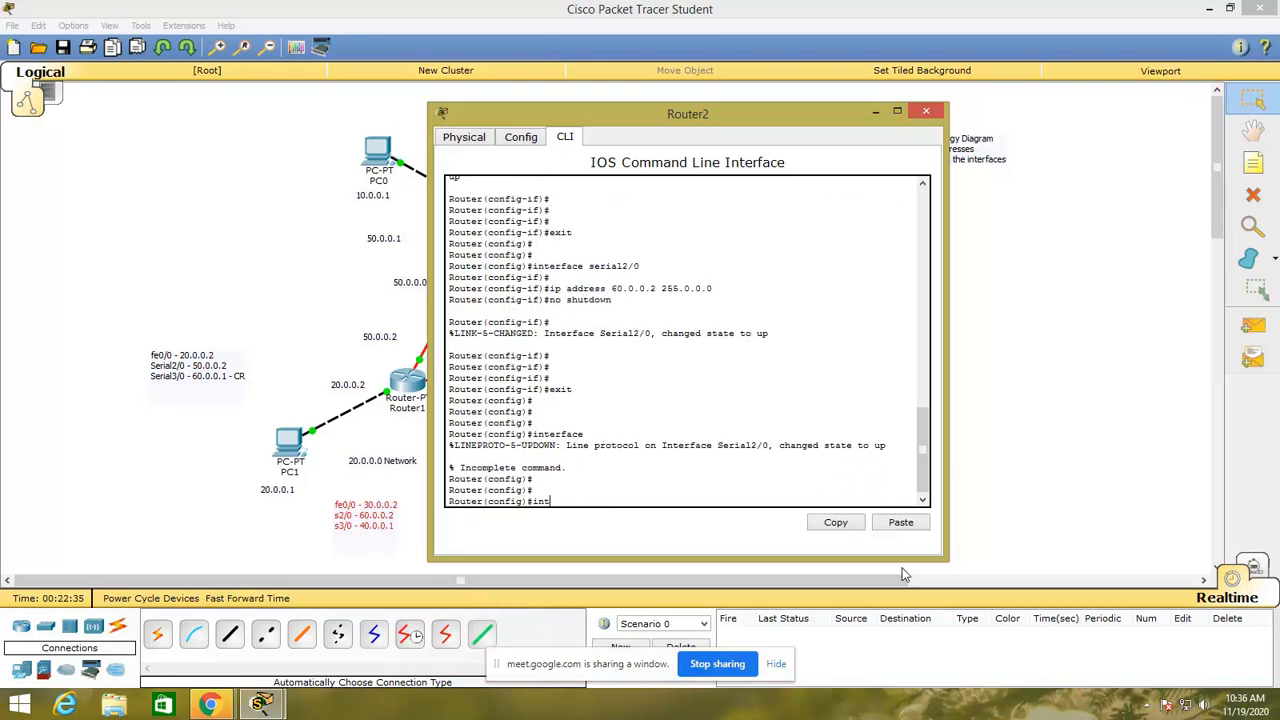
type("erface serail3/0")
key("Return")
key("Return")
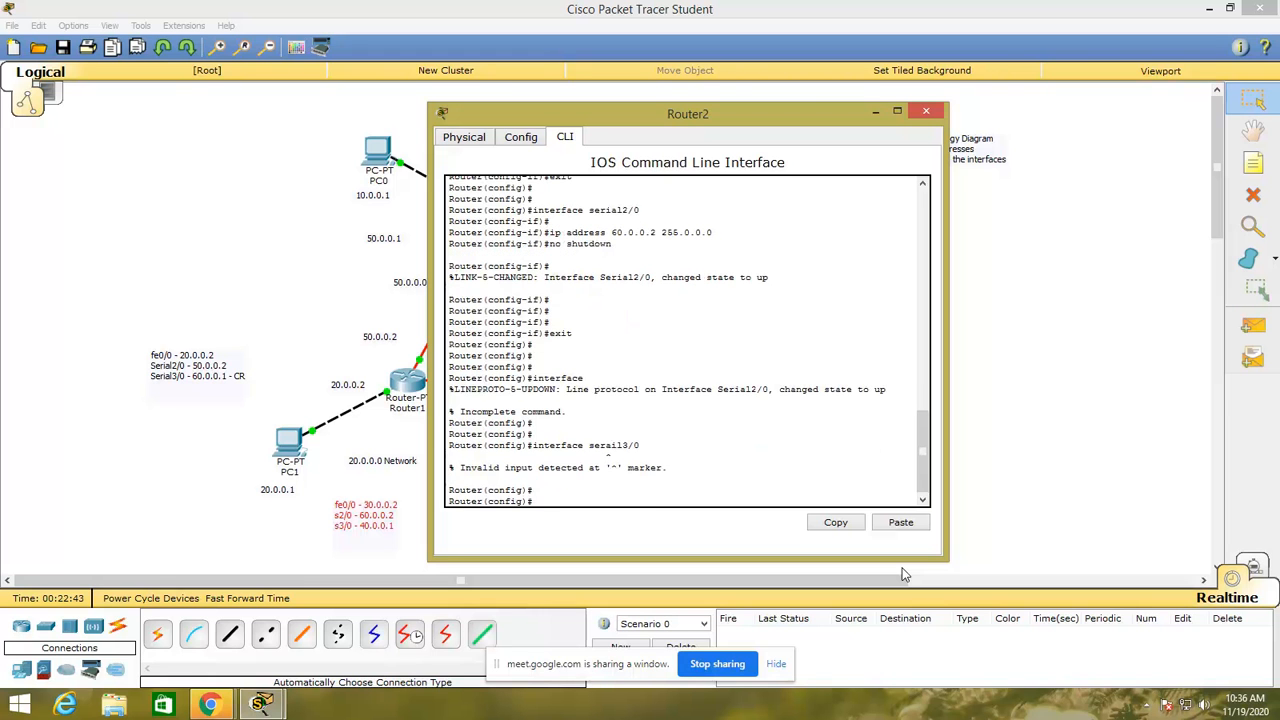
- Select Router2's interface serial3/0 and assign it IP address 40.0.0.1 with mask 255.0.0.0
key("Up")
key("BackSpace")
key("BackSpace")
key("BackSpace")
key("BackSpace")
type("ial3/0")
key("Return")
key("Return")
key("Return")
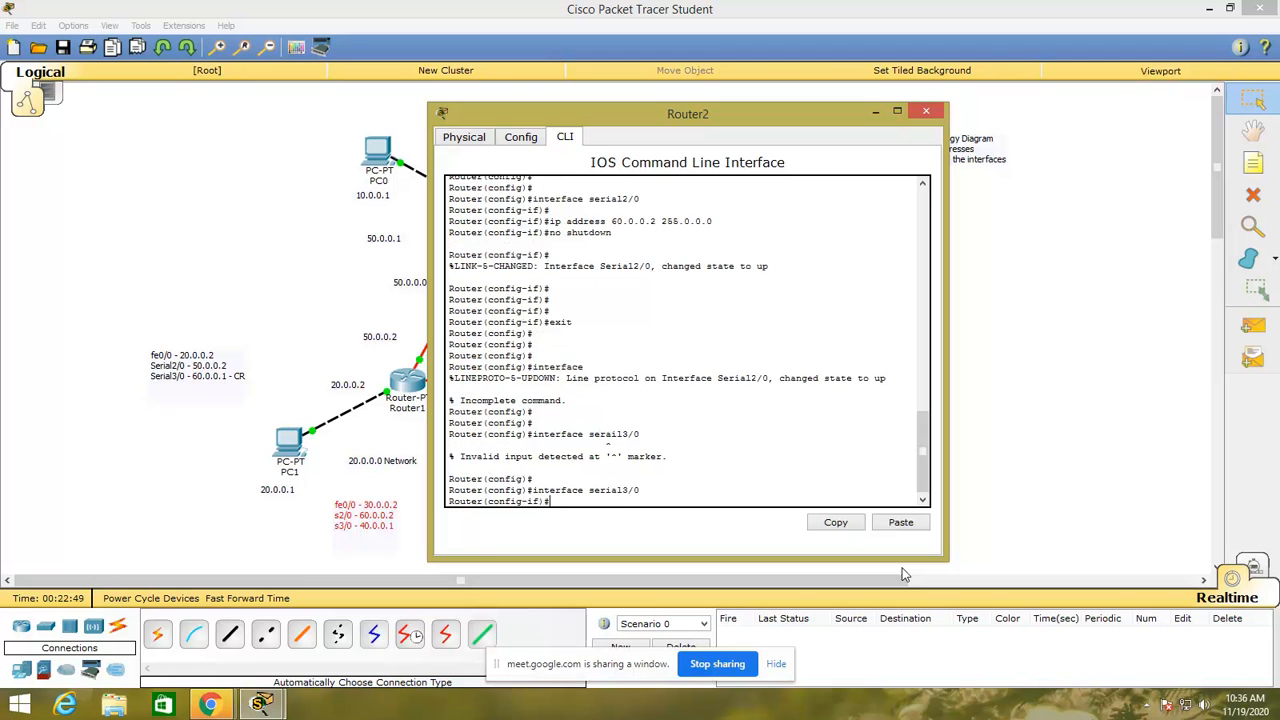
type("i")
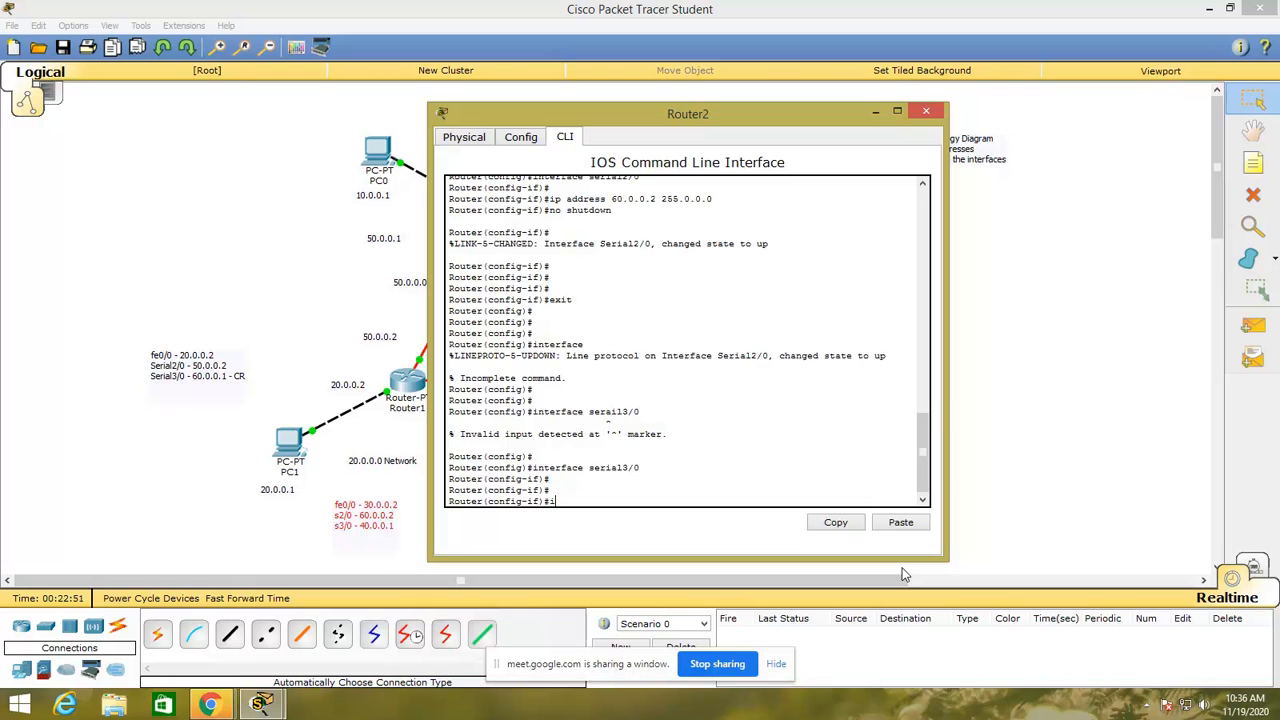
type("p address 40.0.0.1 255.0.0.0")
key("Return")
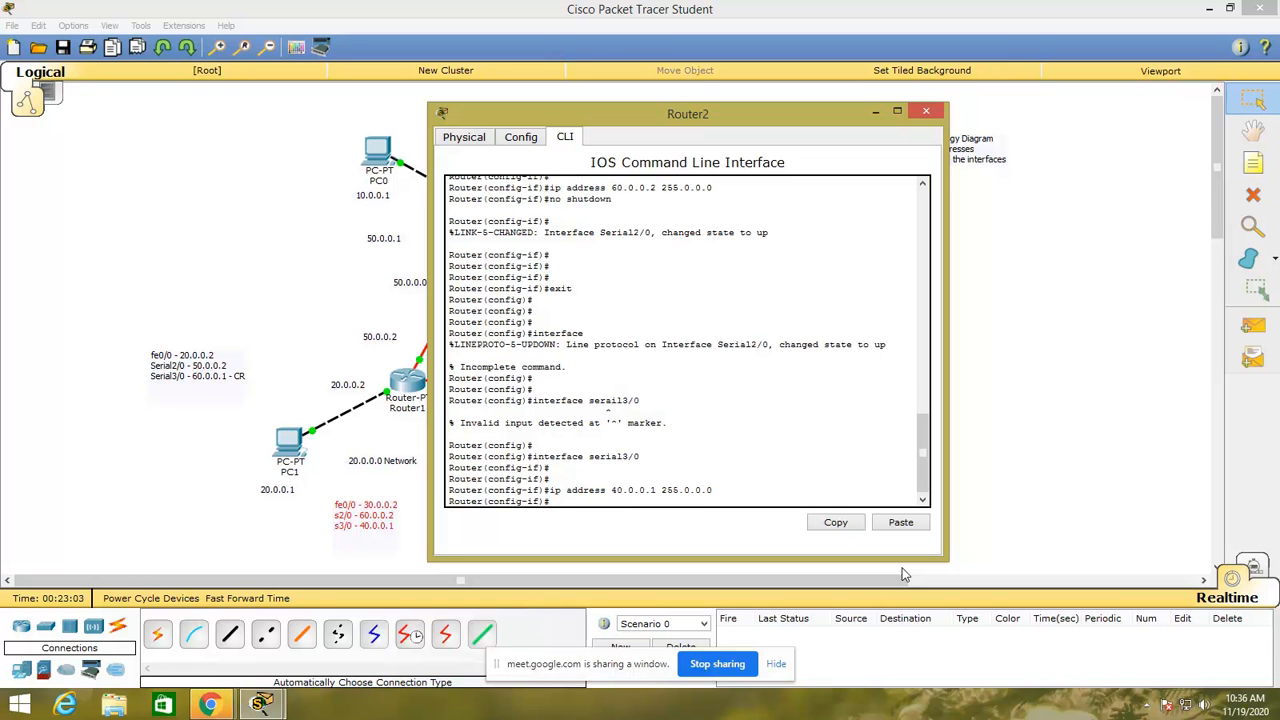
- Enable Serial3/0 on Router2 with no shutdown and close the Router2 window
type("no shutdown")
key("Return")
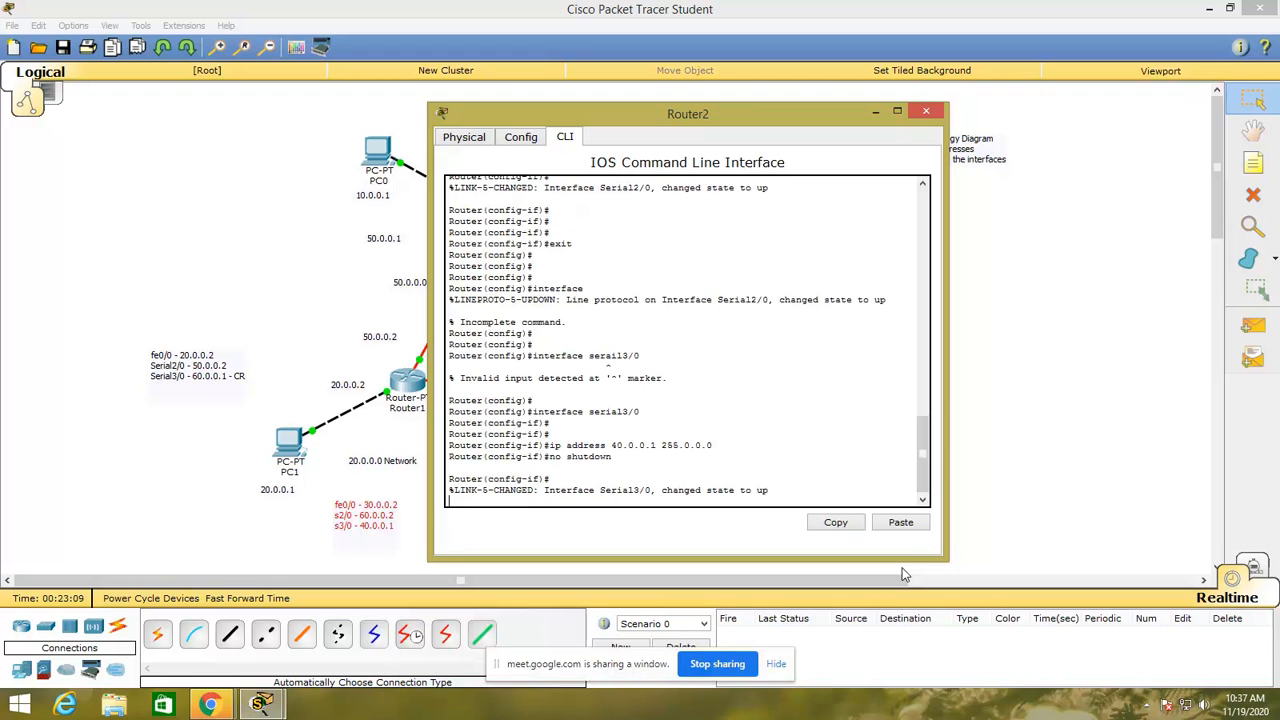
key("Return")
key("Return")
key("Return")
key("Return")
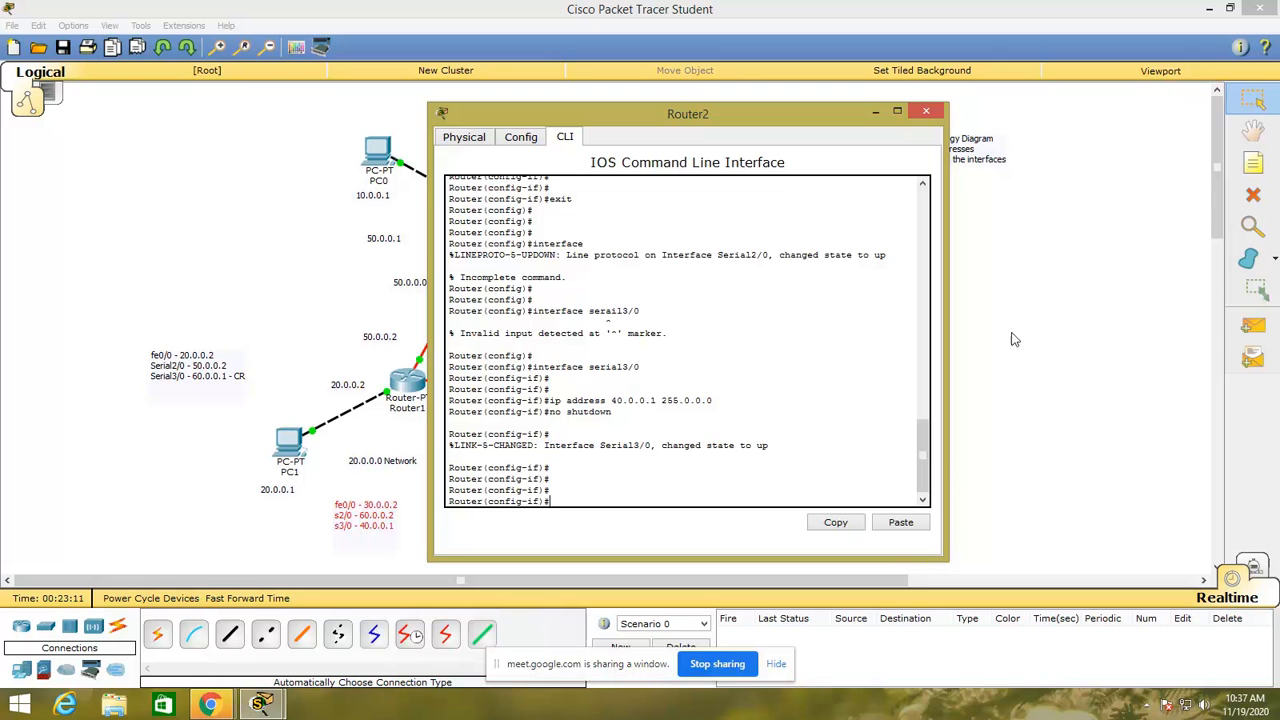
left_click(933, 112)
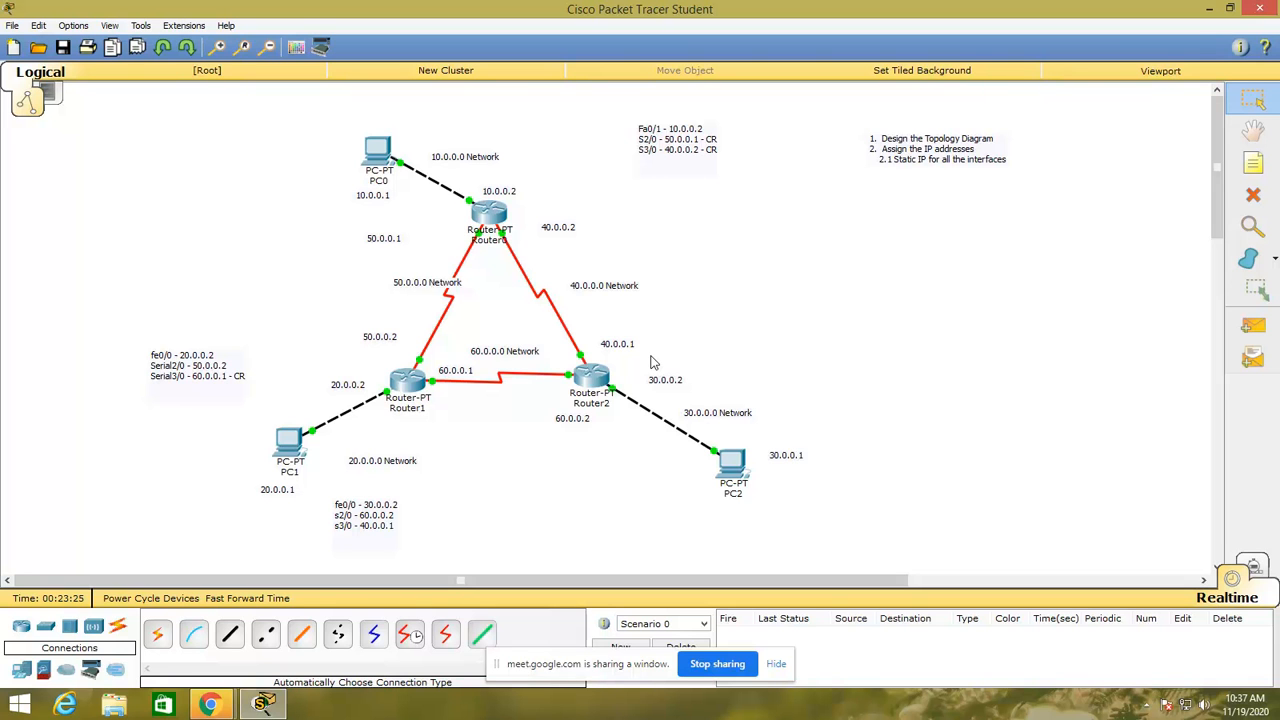
- Add the item "3. Display the Routing" to the task list note, separated by a blank line
double_click(996, 165)
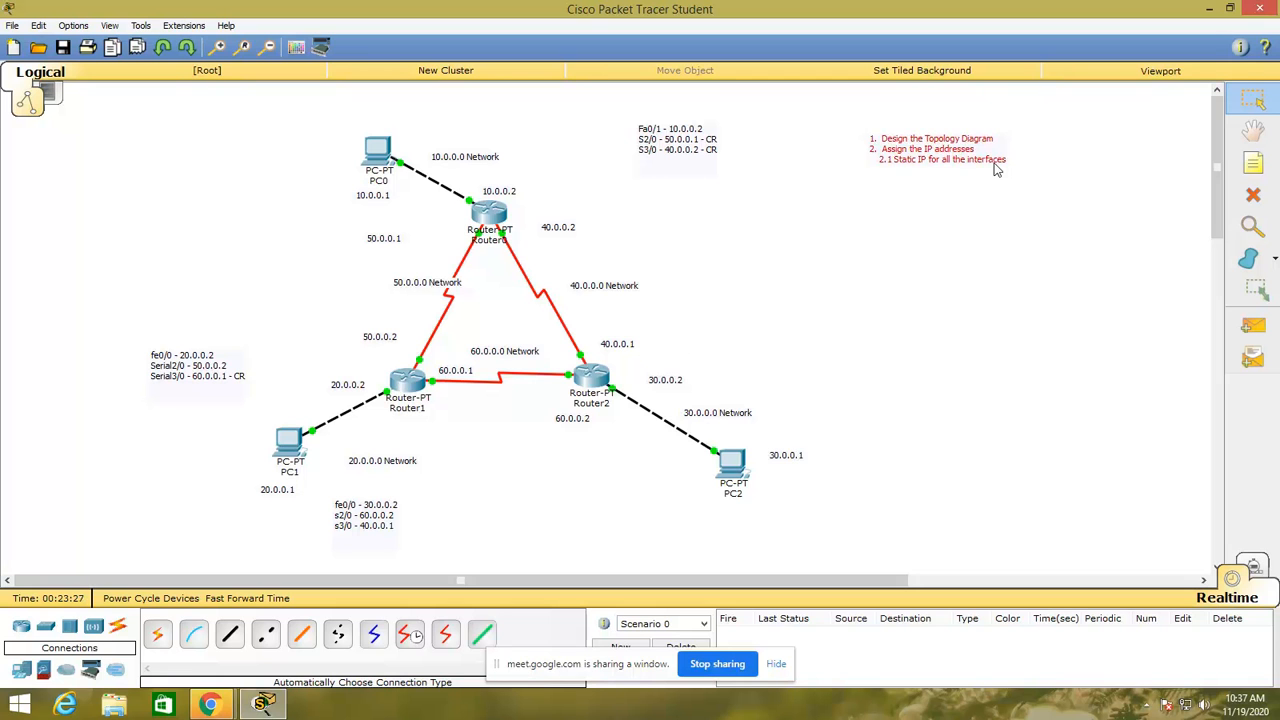
left_click(897, 190)
key("Return")
key("Return")
type("3")
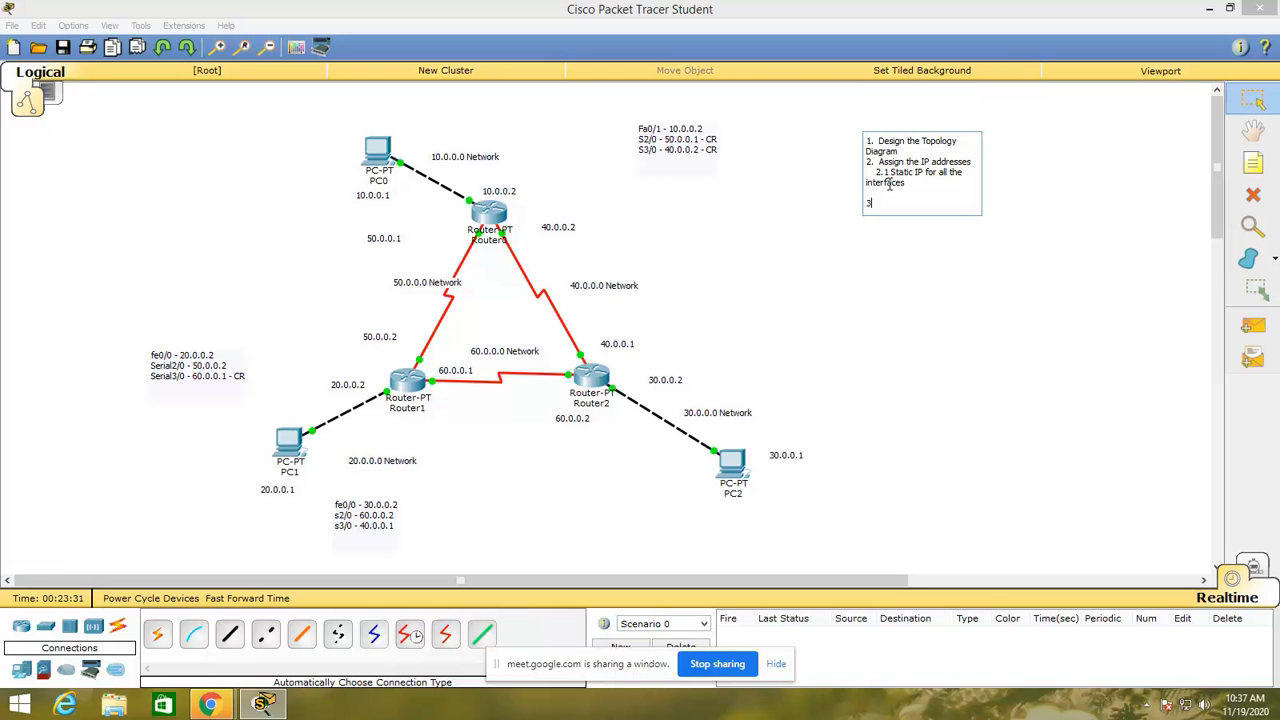
type(".  Display")
type(" the")
type(" Rour")
type("ting")
left_click(966, 277)
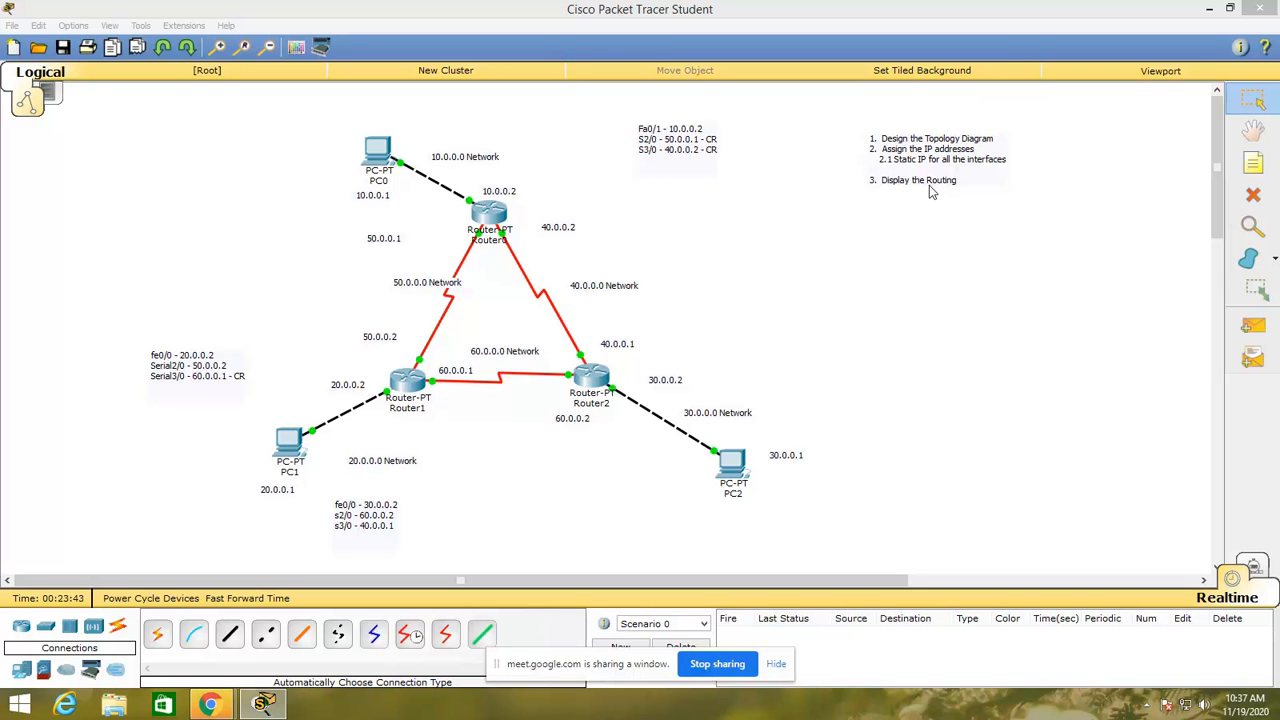
- Open Router0's command line and exit from interface configuration back to privileged mode
left_click(496, 215)
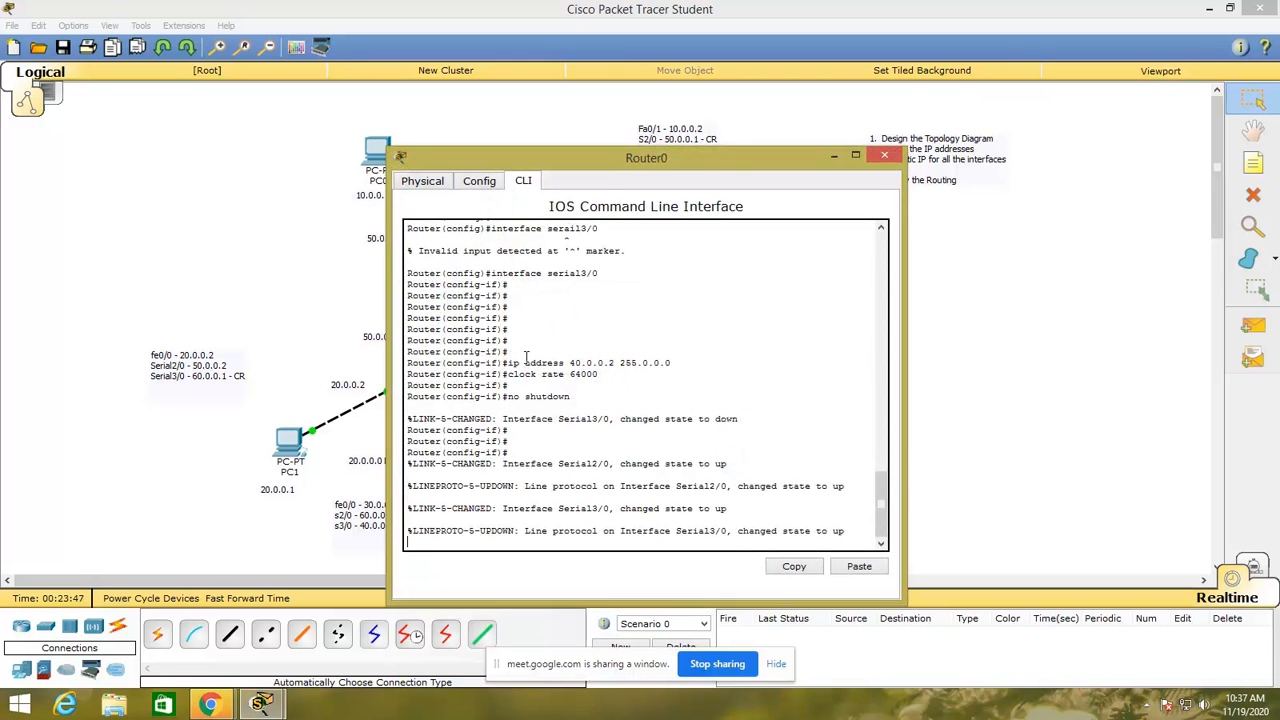
key("Return")
key("Return")
key("Return")
key("Return")
key("Return")
key("Return")
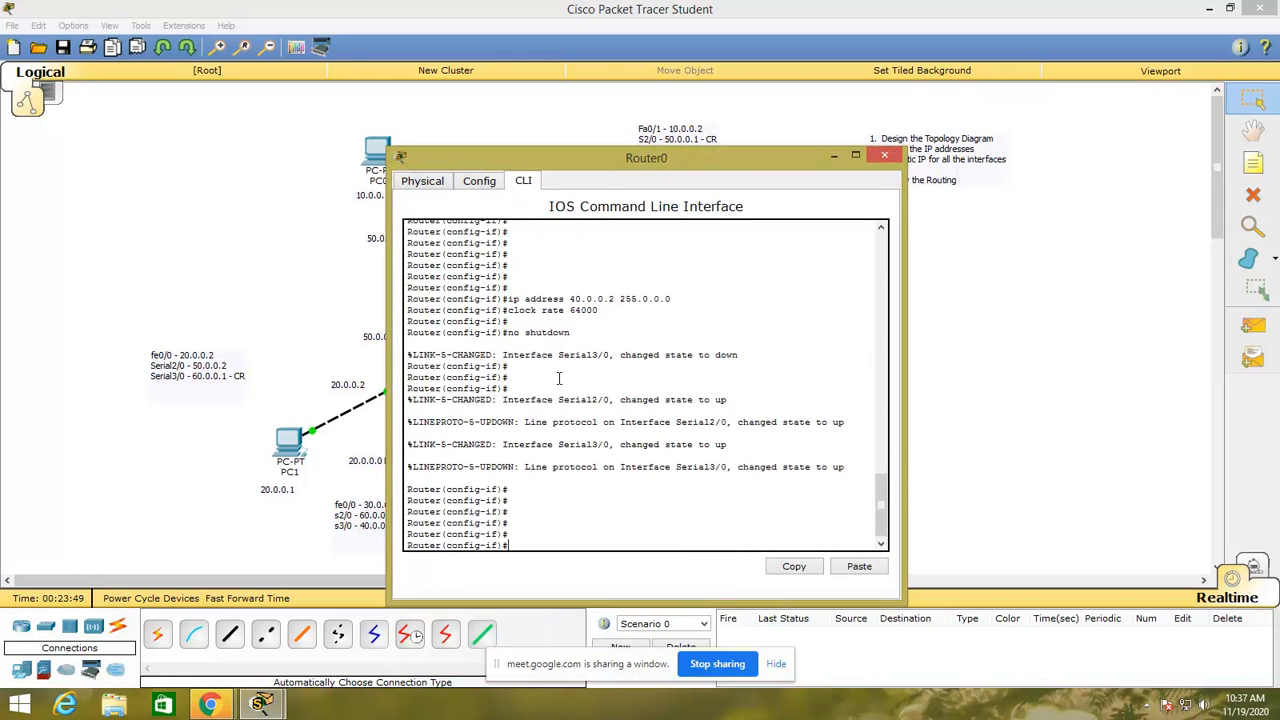
type("exit")
key("Return")
key("Return")
key("Return")
key("Return")
key("Return")
key("Return")
type("exit")
key("Return")
key("Return")
key("Return")
key("Return")
key("Return")
key("Return")
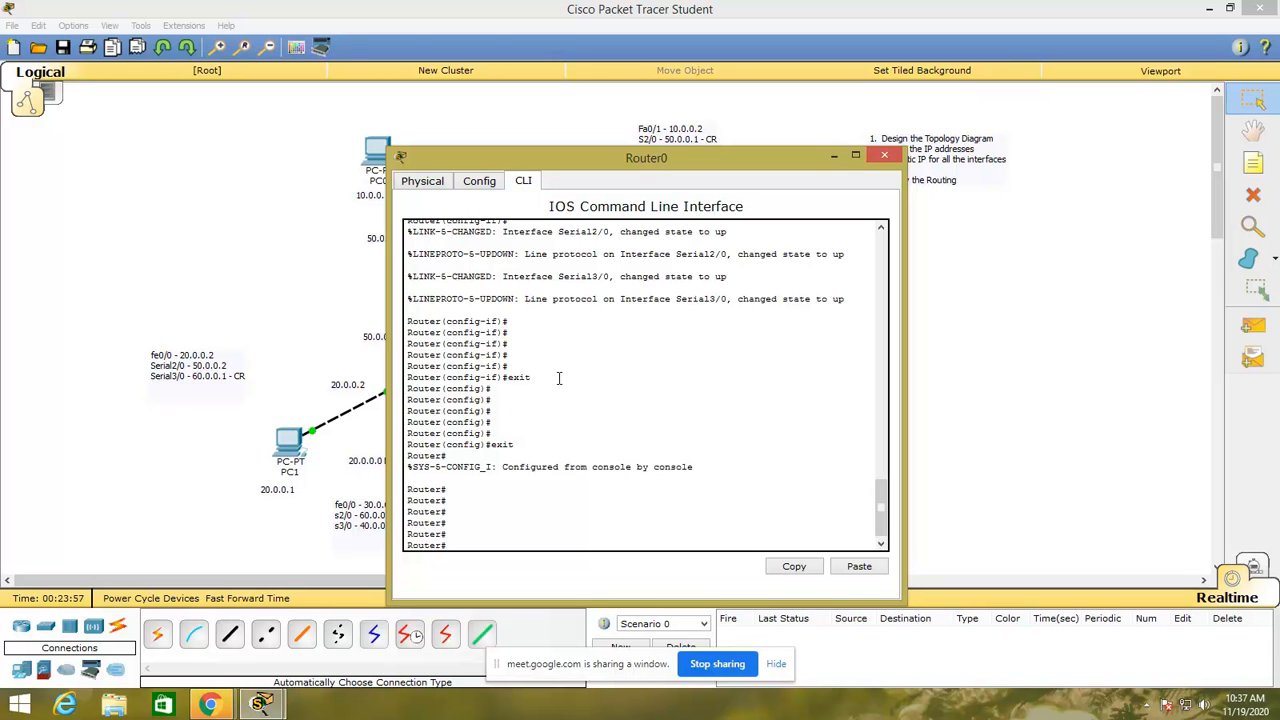
- Display Router0's routing table with show ip route, highlight its directly connected routes, and close the Router0 window
type("show ip route")
key("Return")
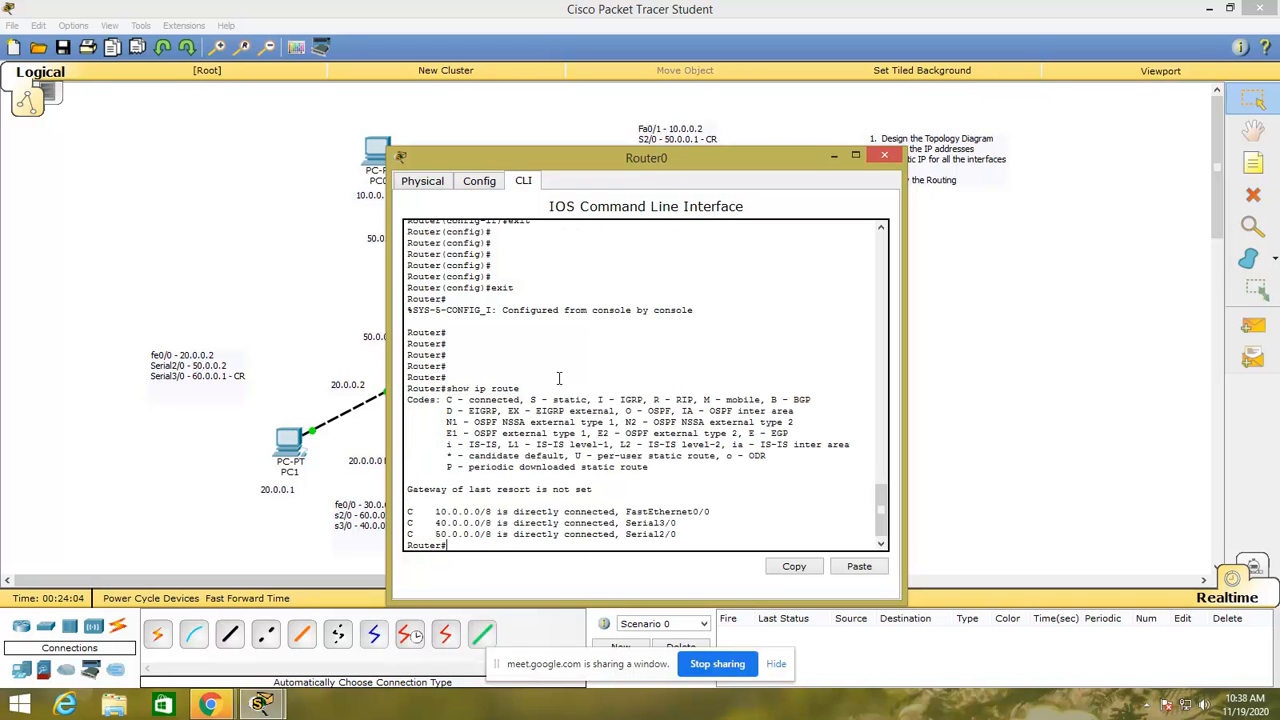
left_click_drag(619, 163, 801, 67)
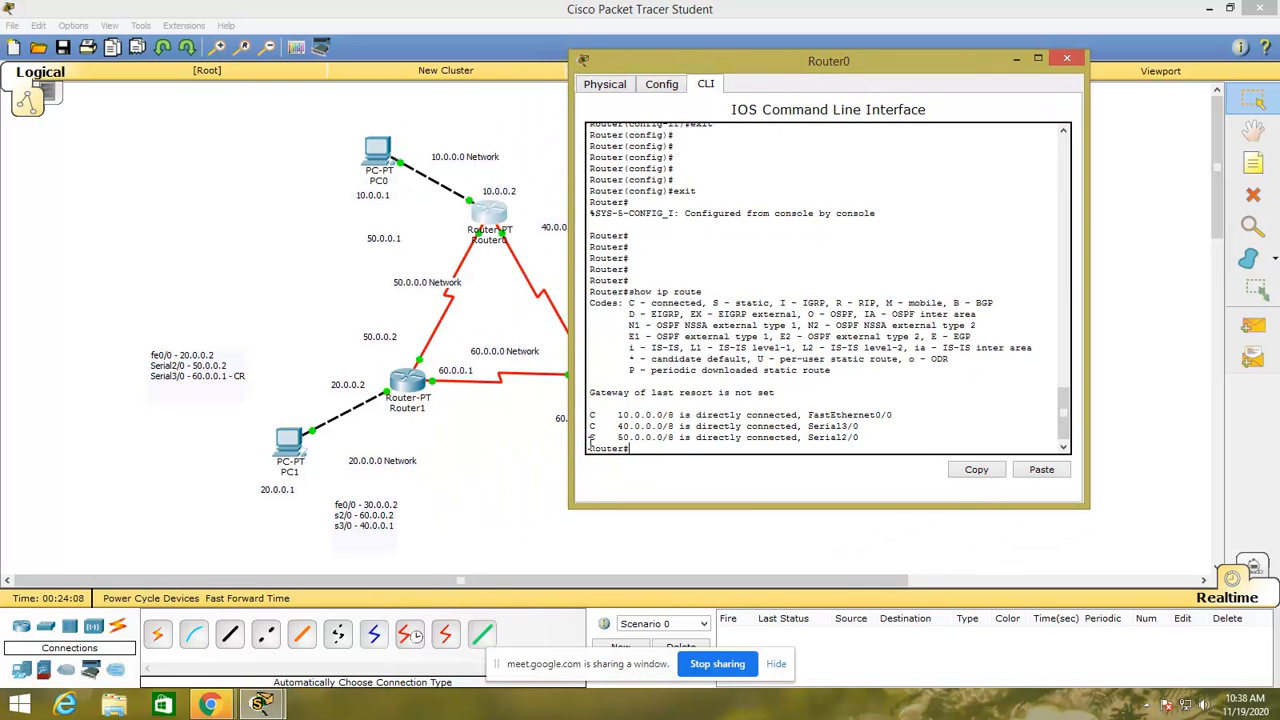
left_click_drag(589, 414, 880, 437)
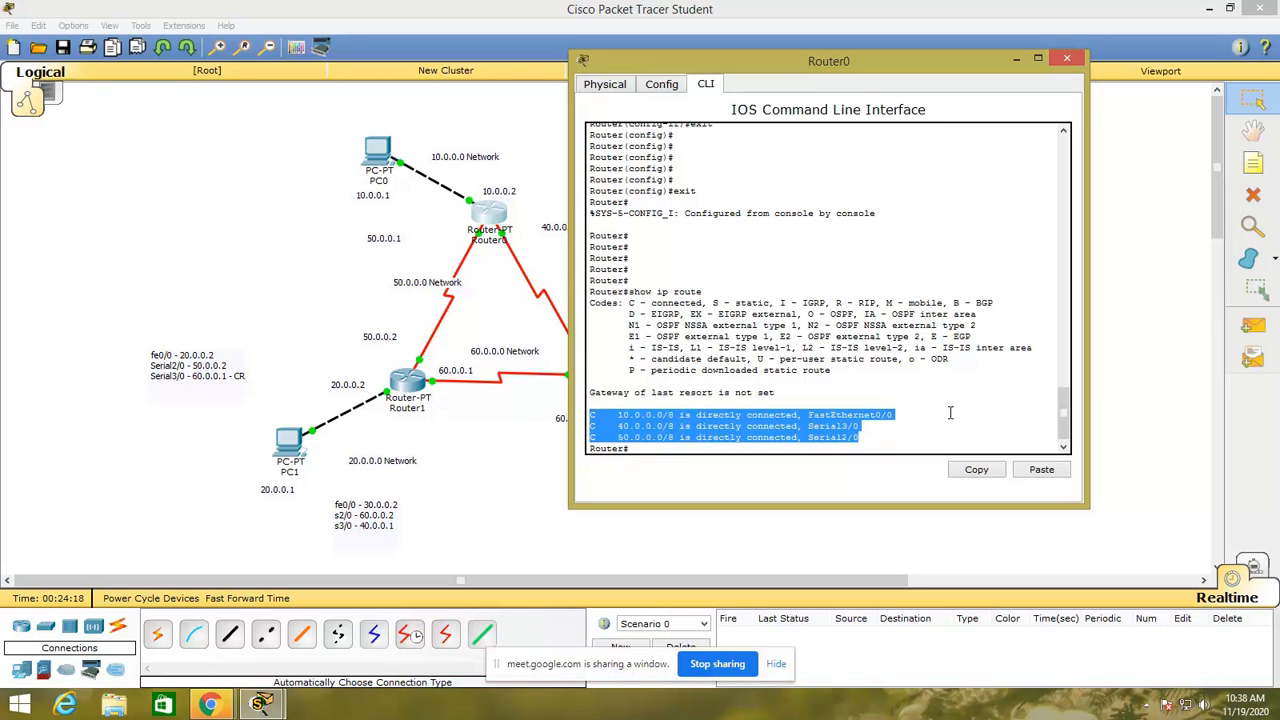
left_click_drag(771, 66, 955, 140)
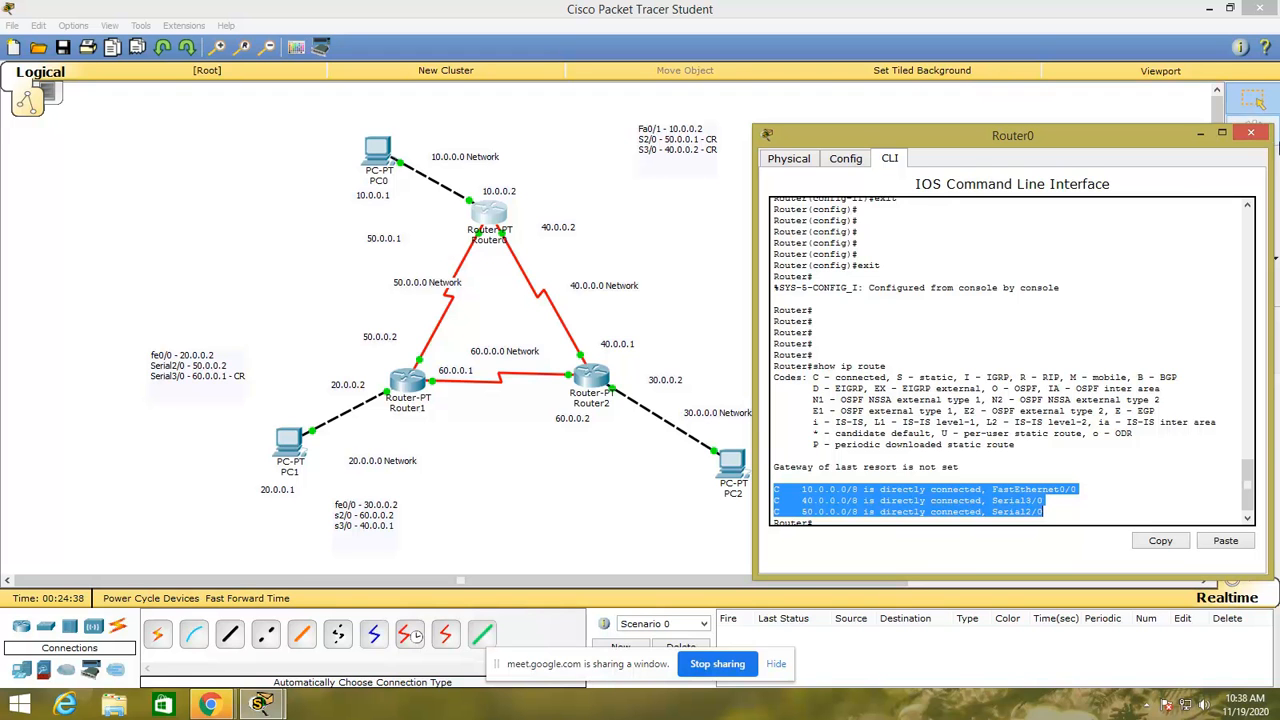
left_click(1250, 133)
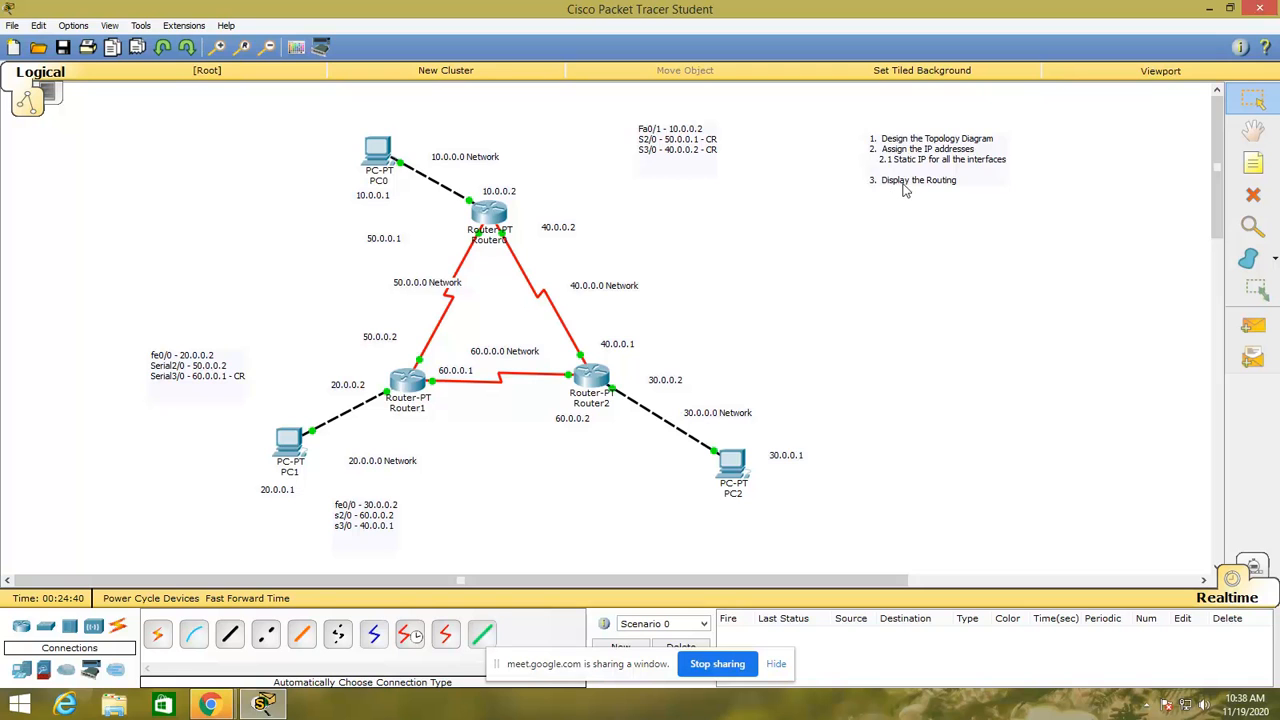
- Add the word "Convergence" on a new line under item 3 of the task list note
left_click(975, 203)
key("Return")
type("Conver")
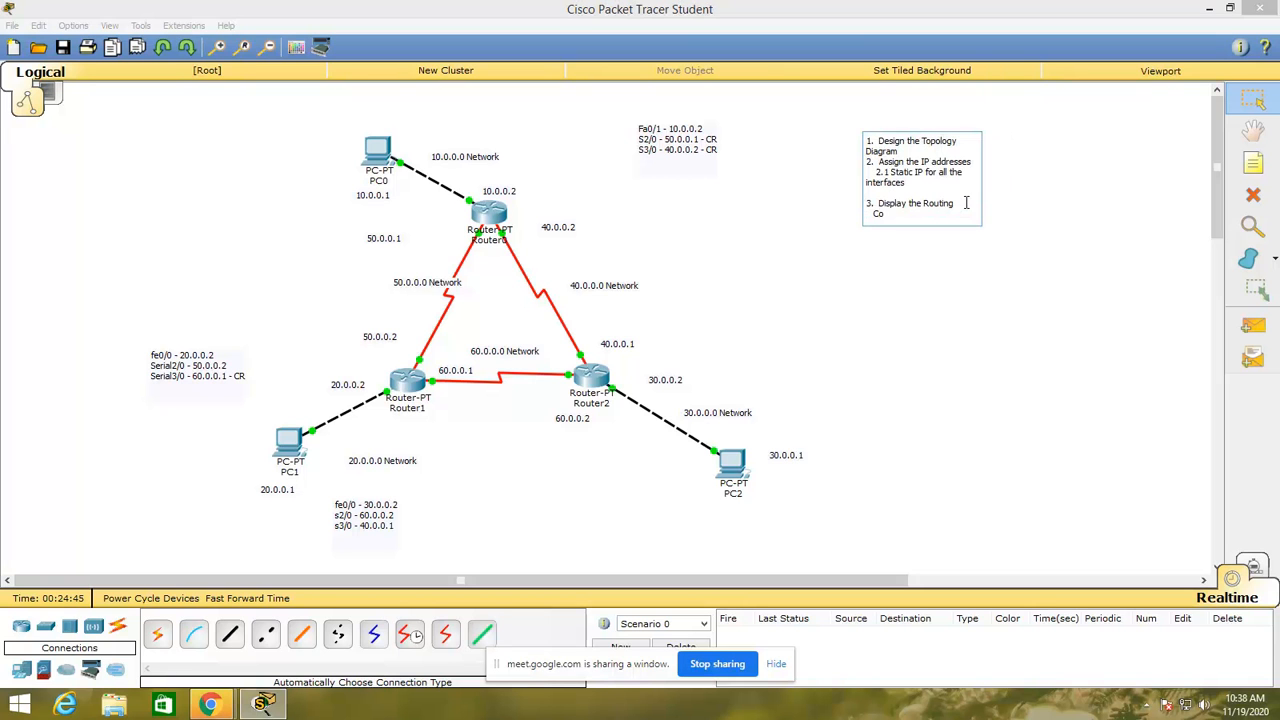
type("gence")
left_click(280, 333)
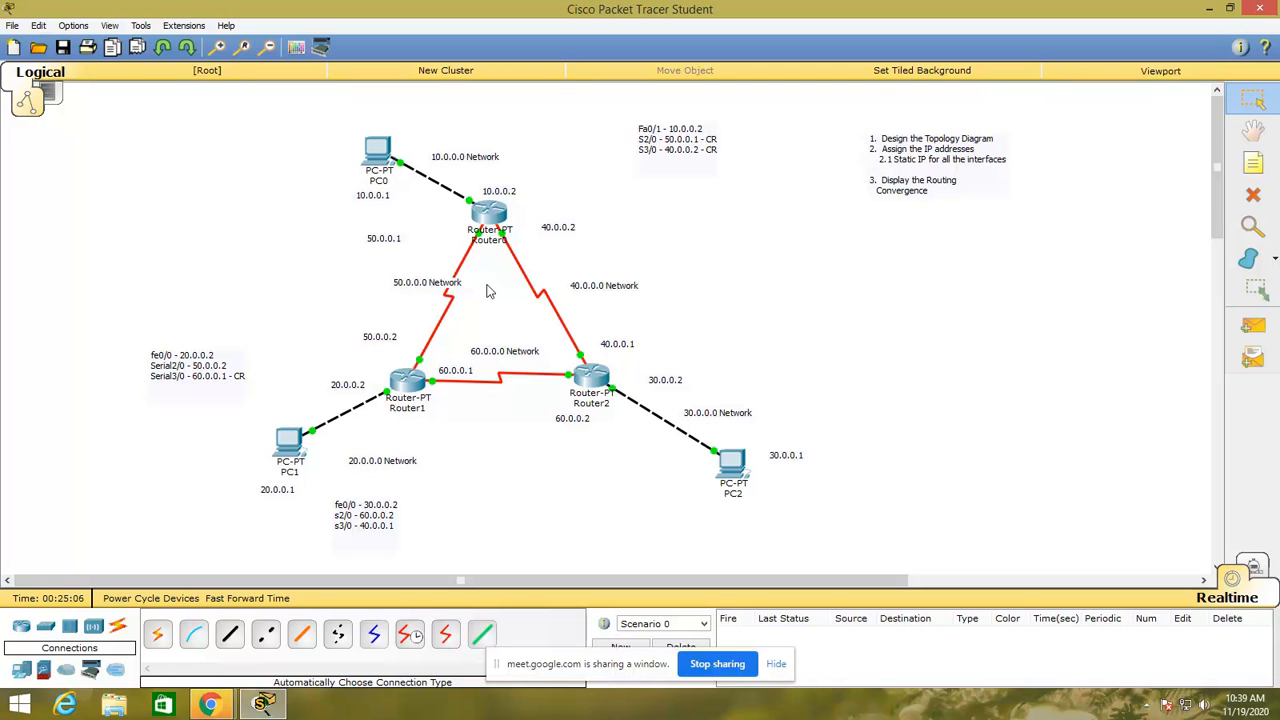
- Replace "Convergence" under item 3 of the task list note with "Not full Converged"
mouse_move(410, 382)
mouse_move(408, 386)
left_click(885, 195)
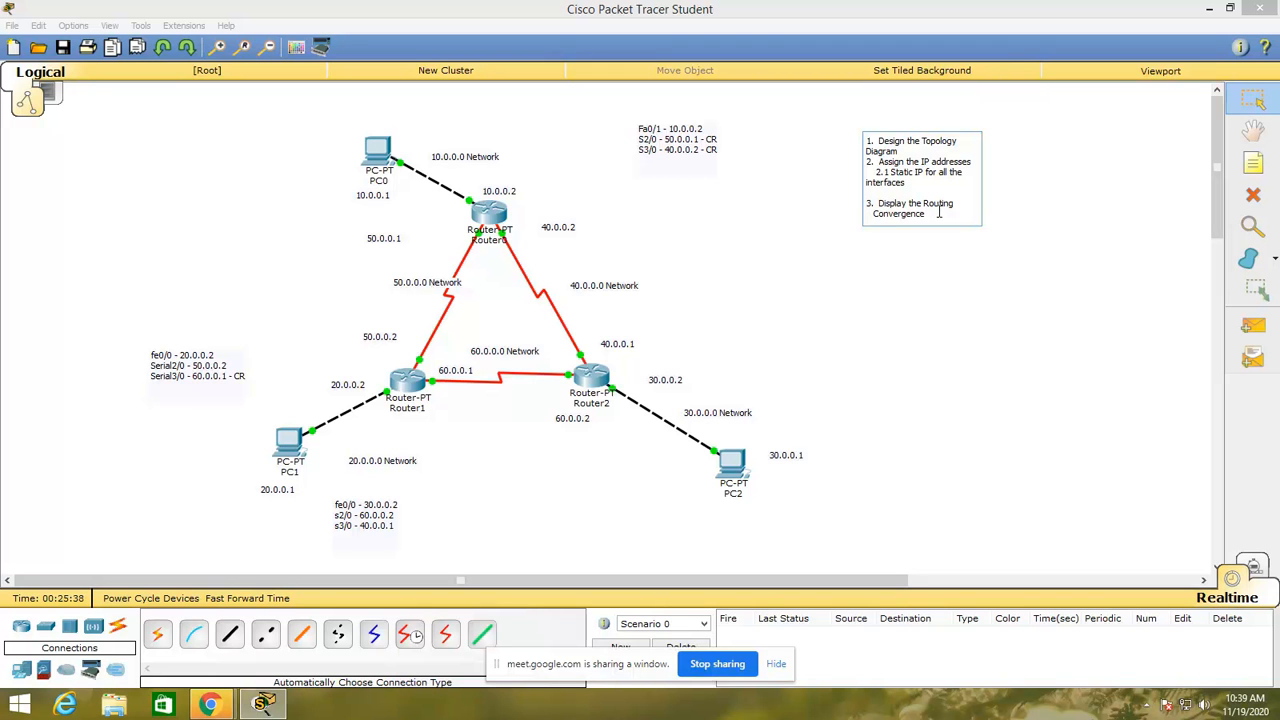
type("Not full")
key("BackSpace")
key("BackSpace")
key("BackSpace")
type("d")
left_click(786, 346)
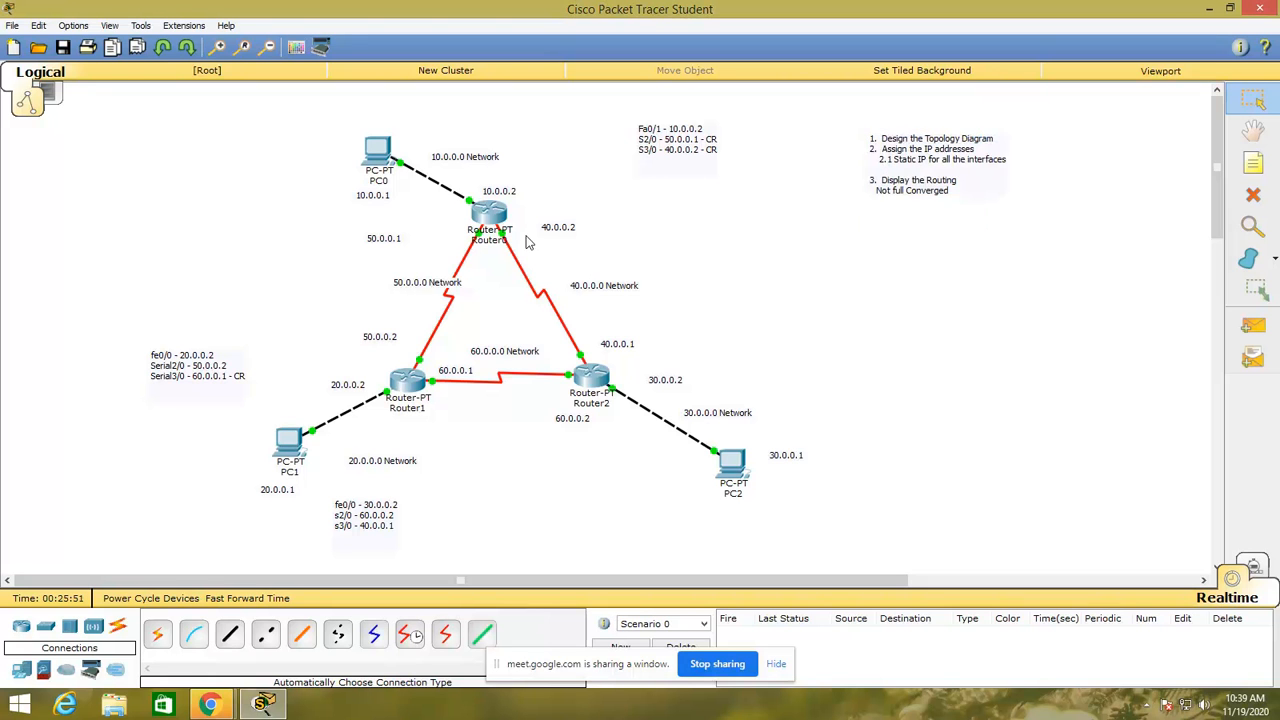
- Add item "4. Routing Protocol" to the task list note after a blank line, with "OSPF - Link State Routing" beneath it
mouse_move(492, 208)
double_click(920, 200)
key("Return")
key("Return")
type("4.  R")
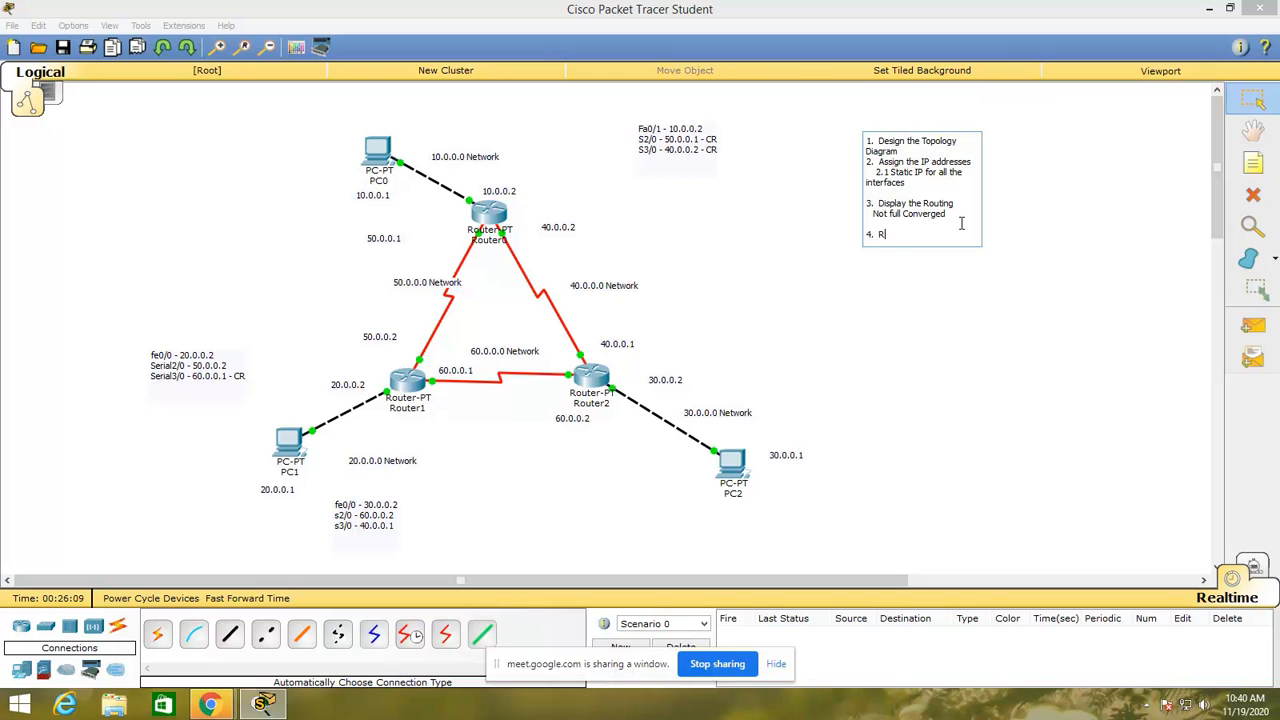
type("outing Protocol")
key("Return")
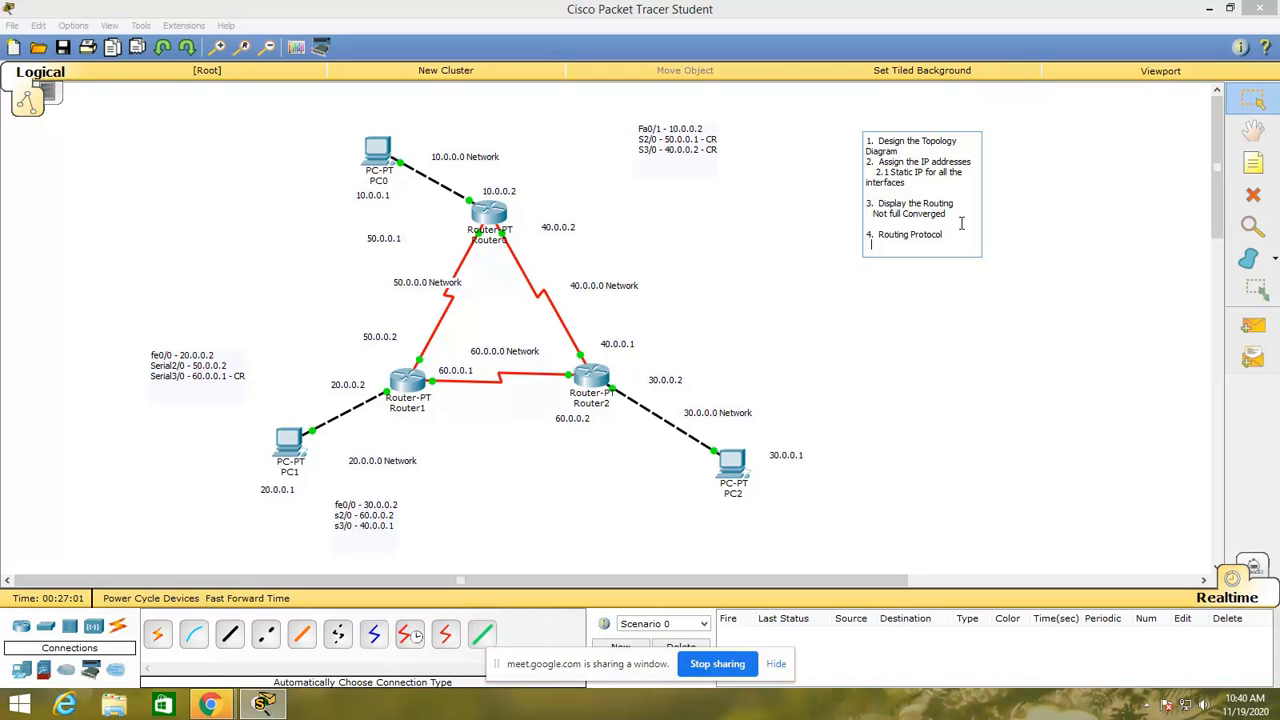
type("OSPF - Li")
type("nk State Routing")
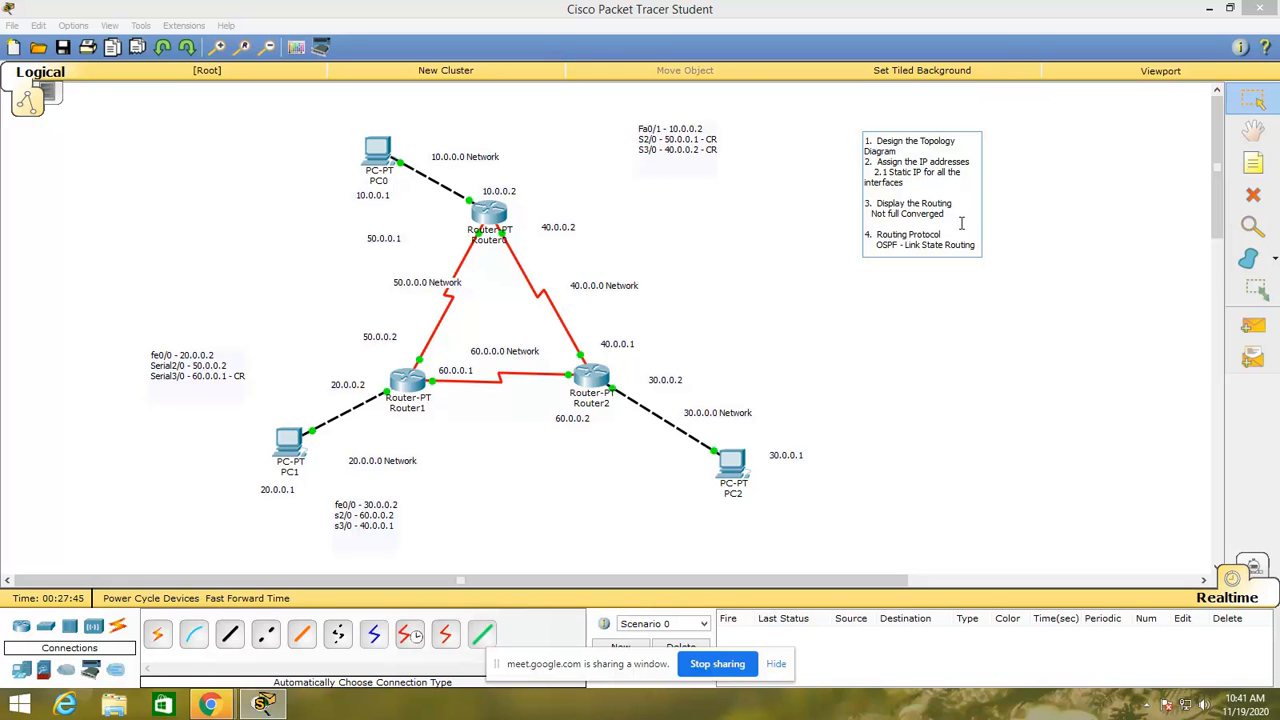
- Add the sub-item "4.1 Process id = 10" to the task list note, separated by a blank line
key("Return")
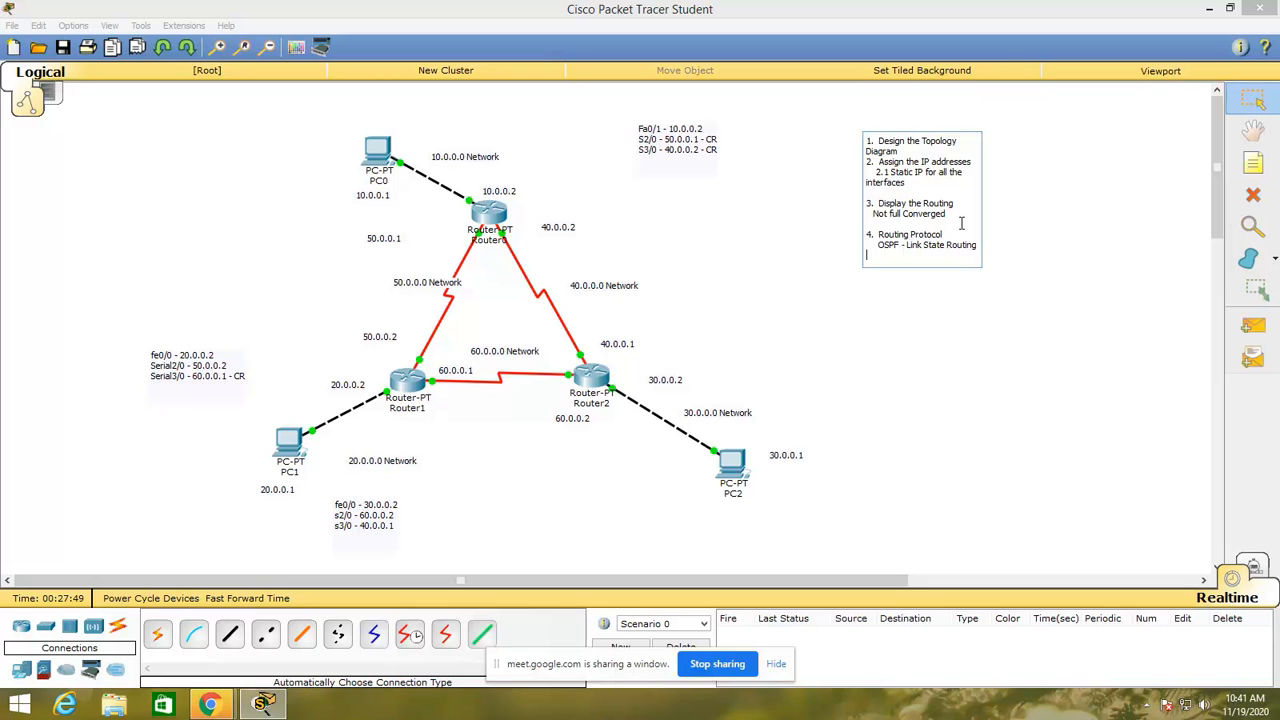
type("5.")
key("BackSpace")
key("BackSpace")
key("Return")
type("4.1")
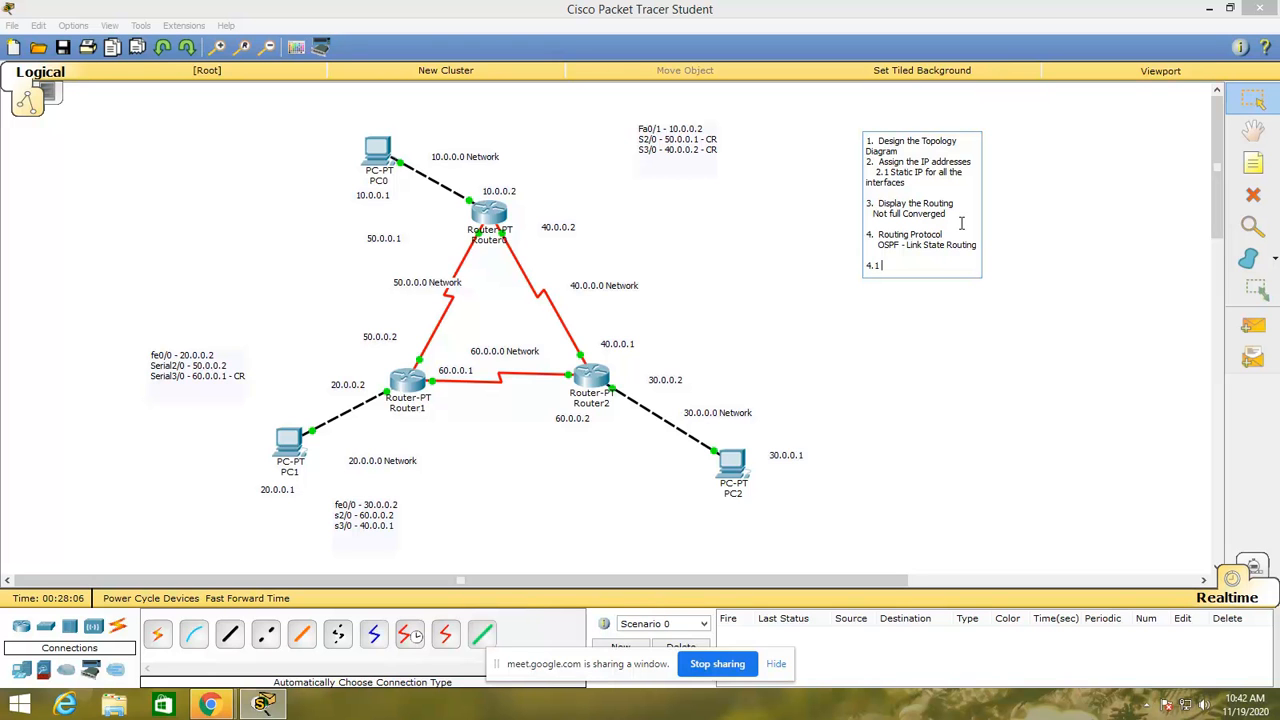
type("Process id =")
type("10")
key("Return")
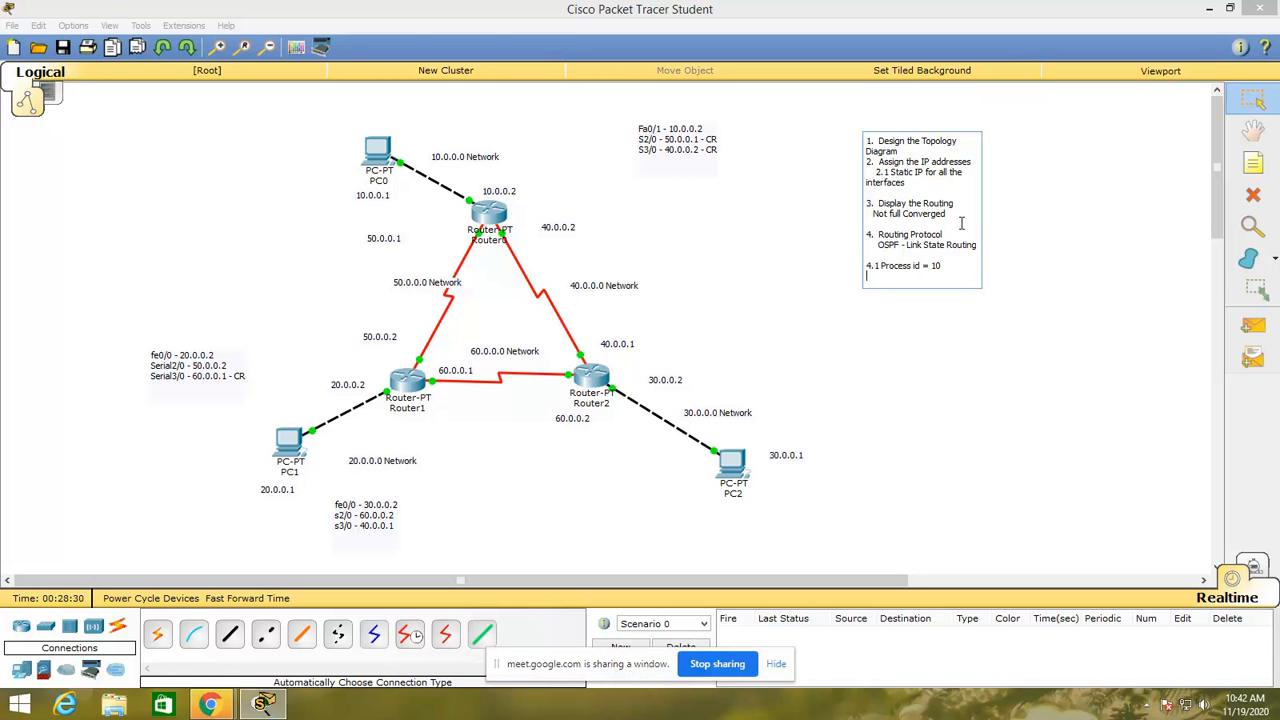
- Add a "Router id" line under sub-item 4.1 of the note, followed by "R0 = 1.1.1.1"
type("out")
key("BackSpace")
key("BackSpace")
type("Router id:")
key("Return")
type("R0 = ")
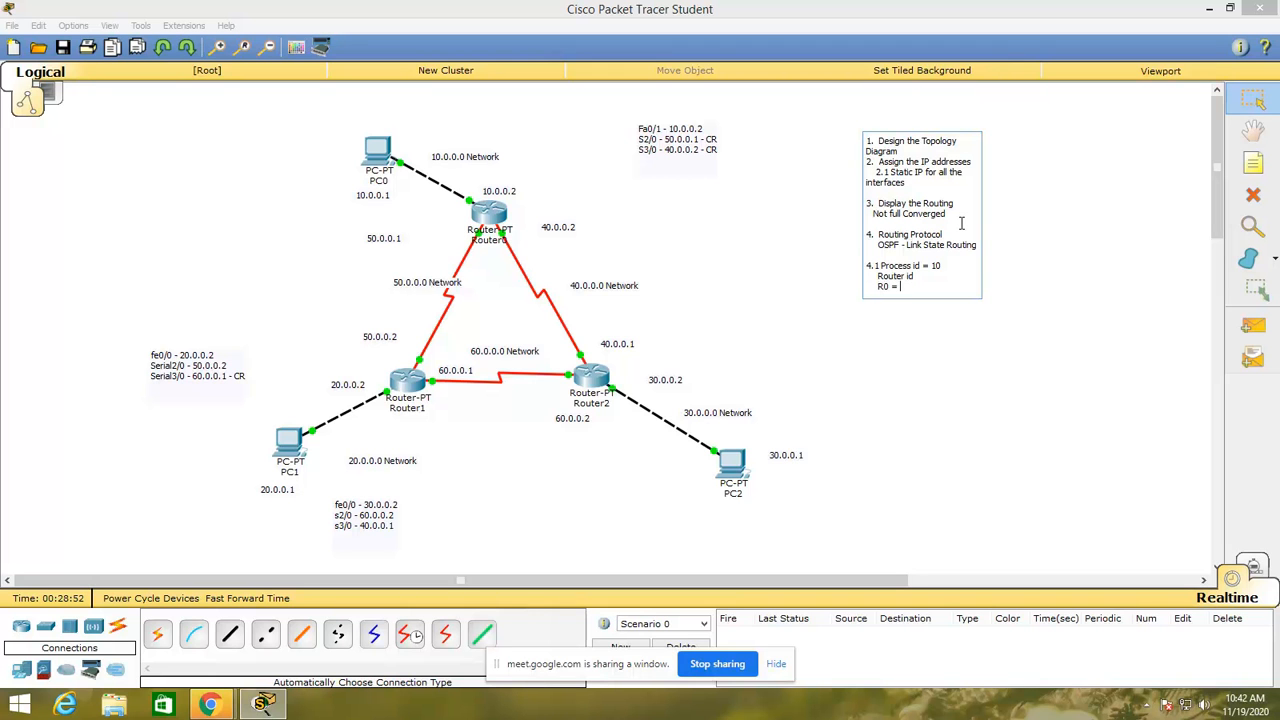
type("1.1.1.1")
key("Return")
- Add the router ID lines "R1 = 2.2.2.2" and "R2 = 3.3.3.3" and finish editing the note
type("R1 = 2.2.2.2")
key("Return")
key("BackSpace")
type("R")
key("Home")
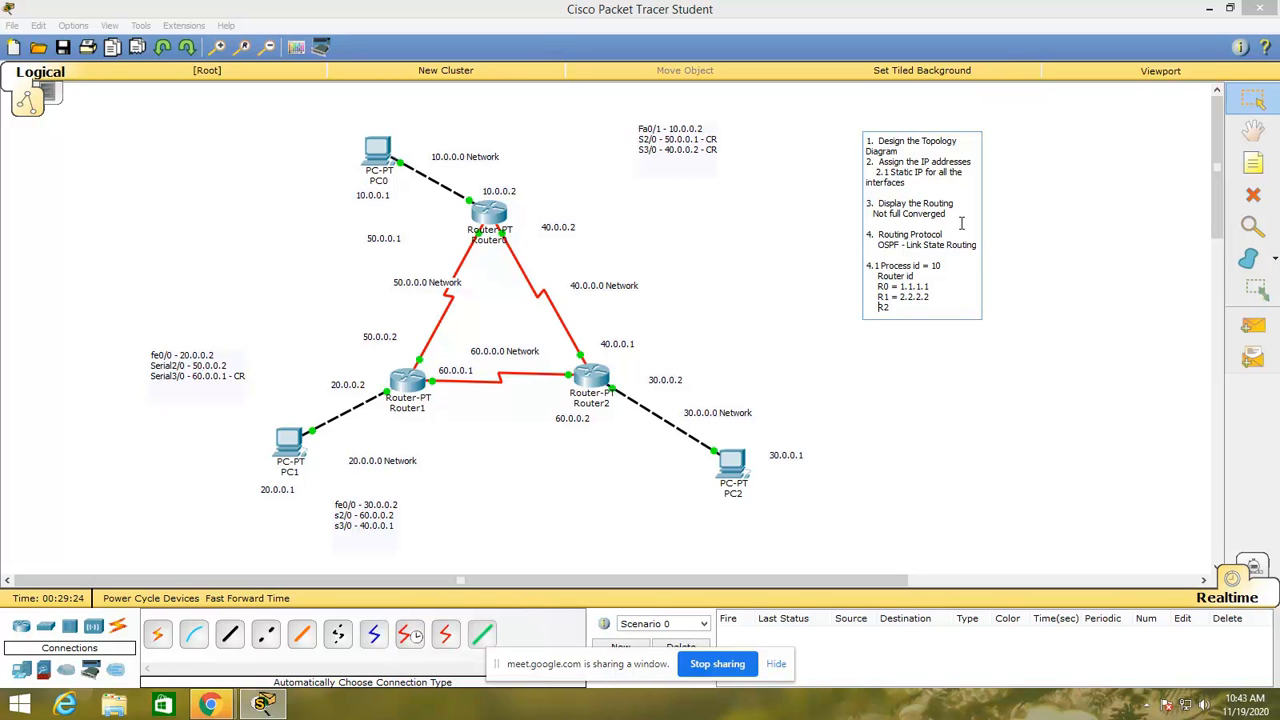
key("End")
type("= 3.3.3")
key("Return")
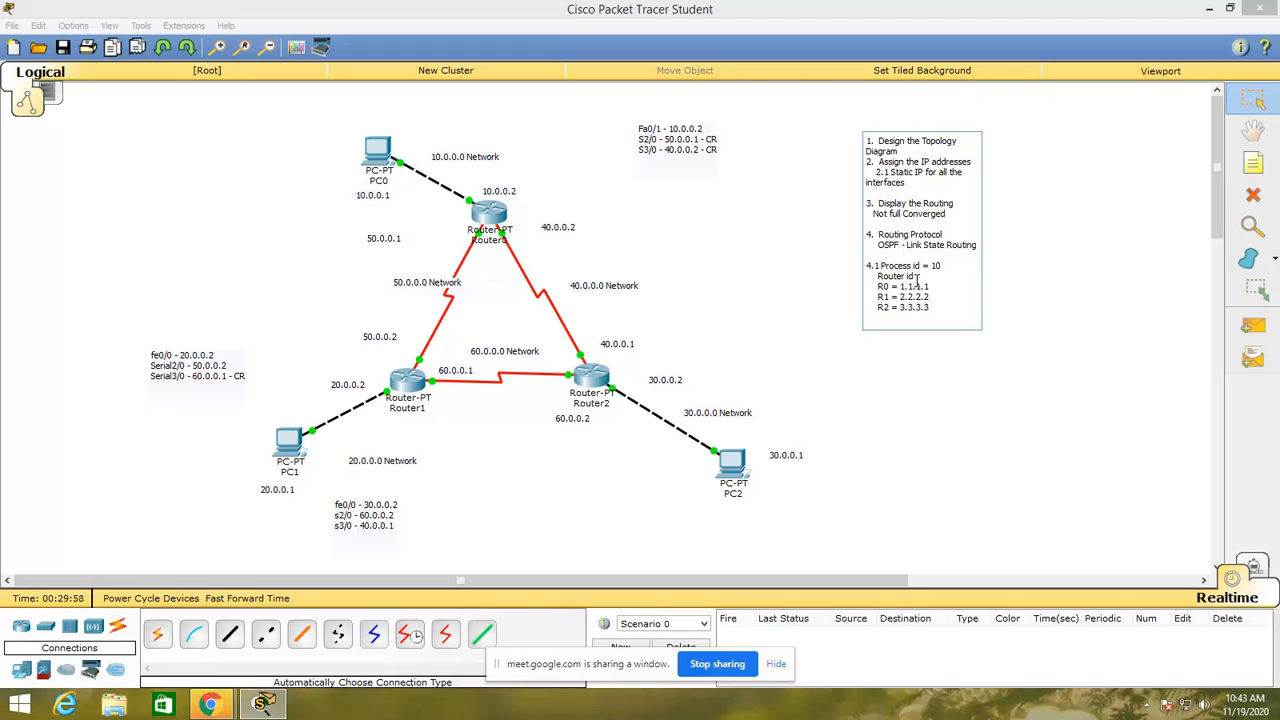
left_click(935, 364)
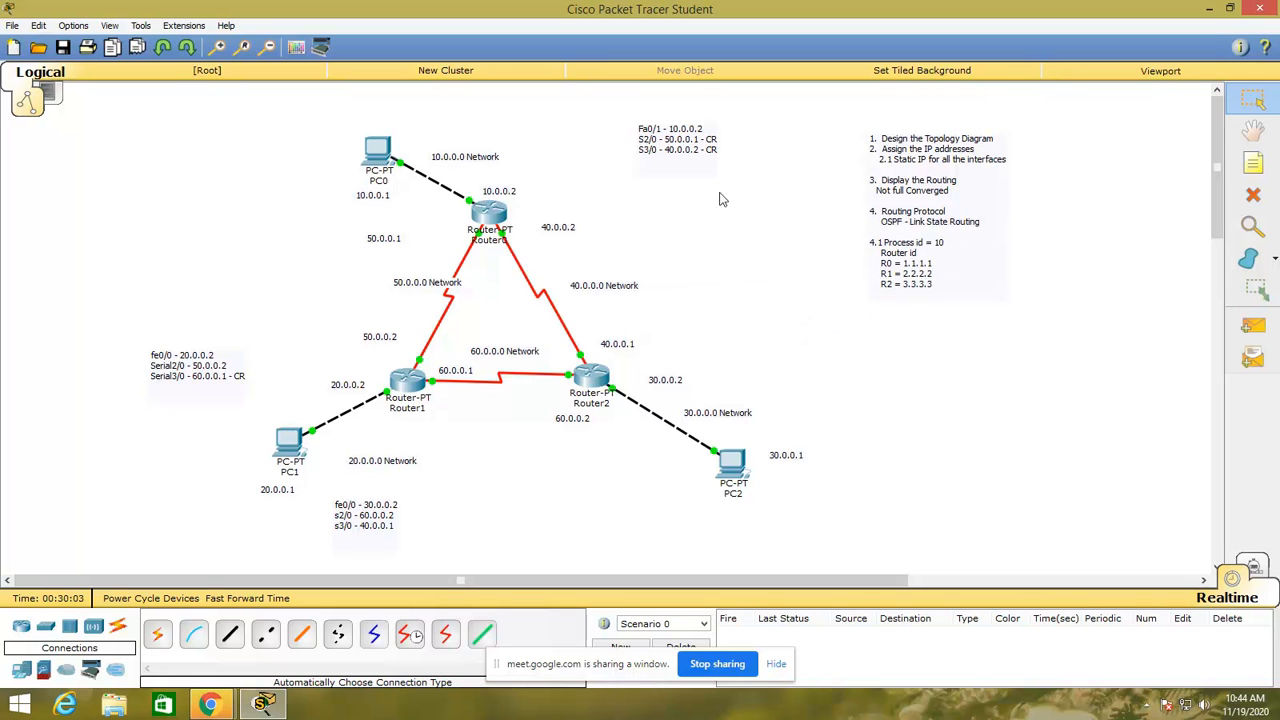
- Open Router0's command line and enter global configuration mode with CONF TER
left_click(497, 220)
key("Return")
key("Return")
key("Return")
key("Return")
key("Return")
key("Return")
key("Return")
key("Return")
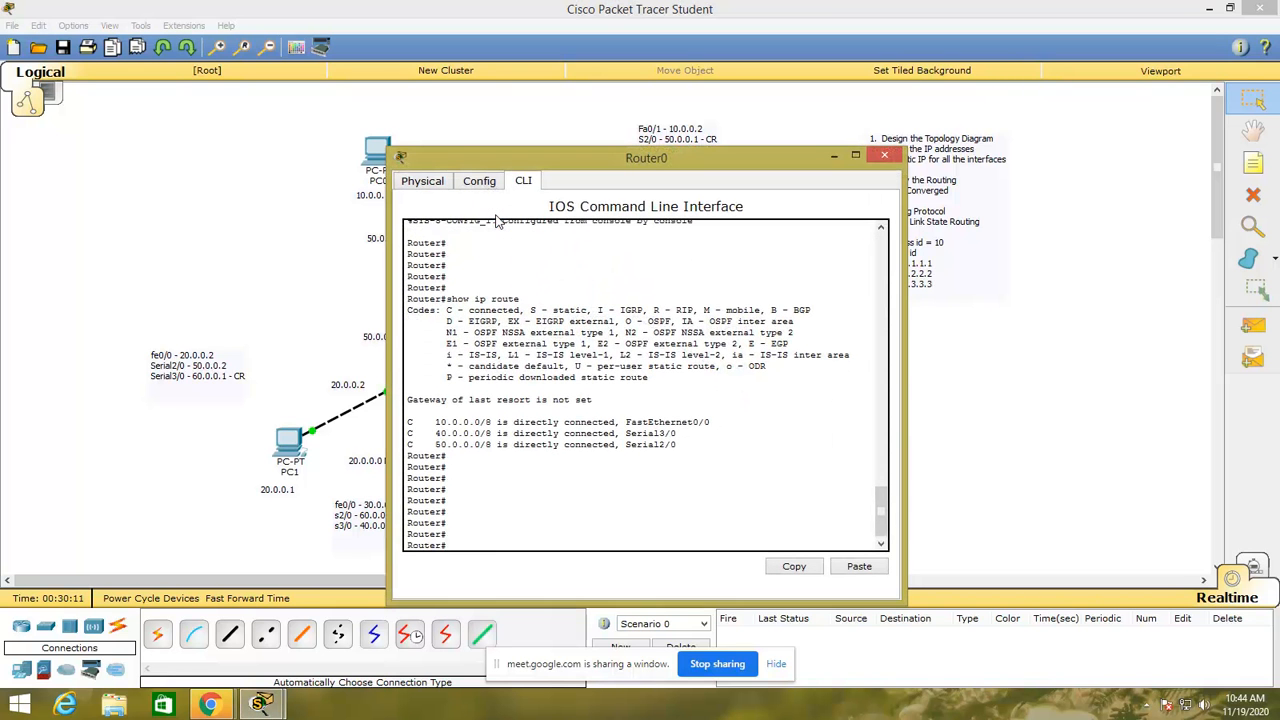
type("CONF TER")
key("Return")
key("Return")
key("Return")
key("Return")
key("Return")
key("Return")
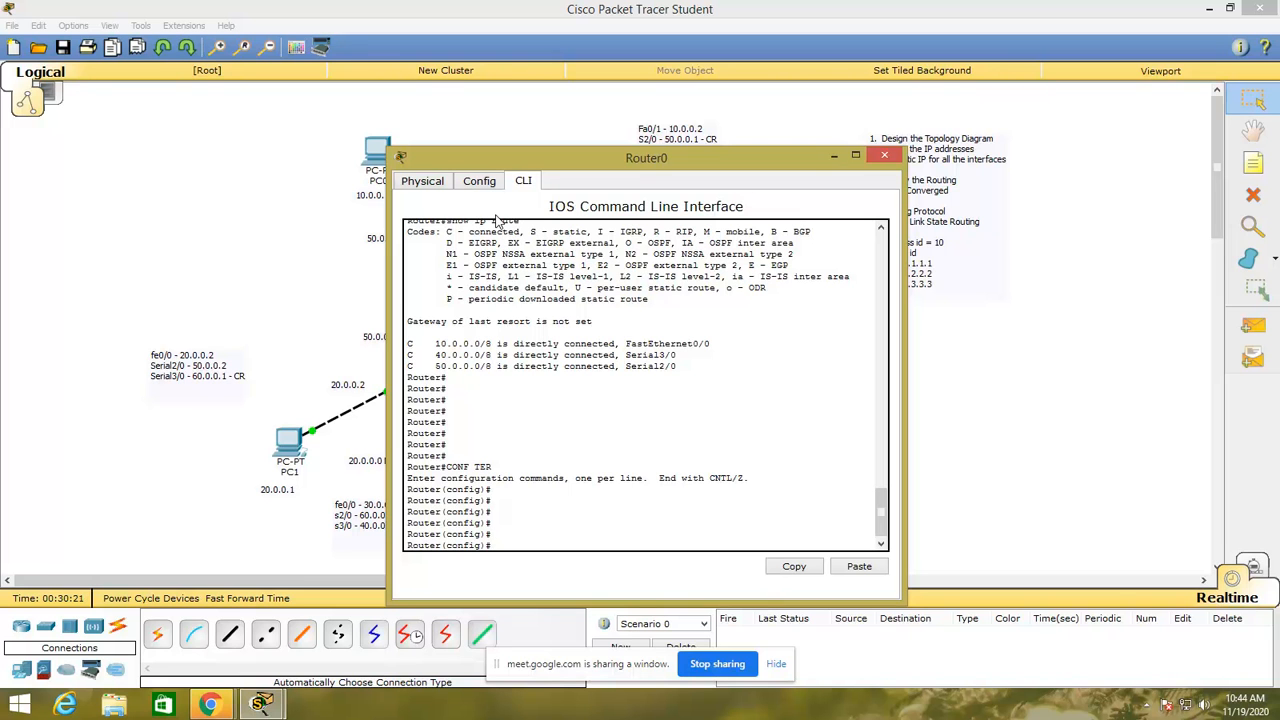
- Look up the allowed OSPF process IDs with ROUTER OSPF ? and start OSPF process 10 on Router0
type("ROUTER ")
type("RIP")
key("BackSpace")
key("BackSpace")
key("BackSpace")
type("OSPG")
key("BackSpace")
key("BackSpace")
type("PF ?")
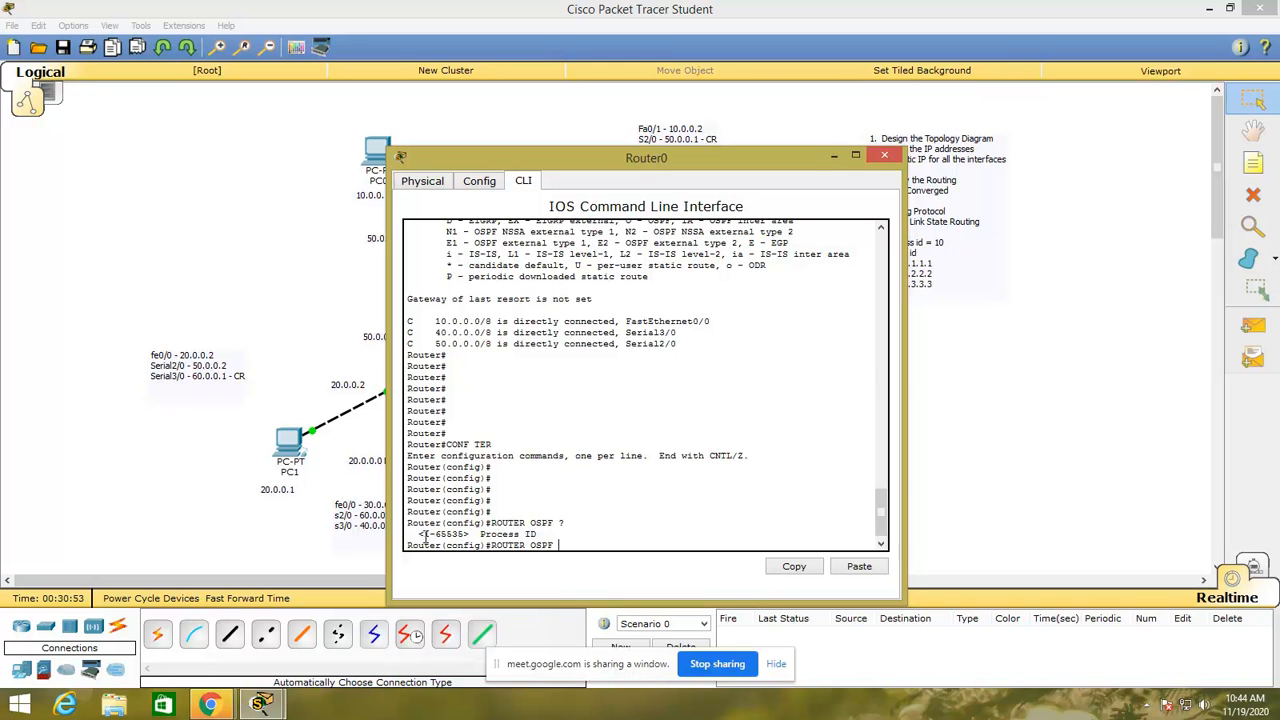
left_click_drag(424, 534, 466, 536)
left_click(570, 544)
type("10")
key("Return")
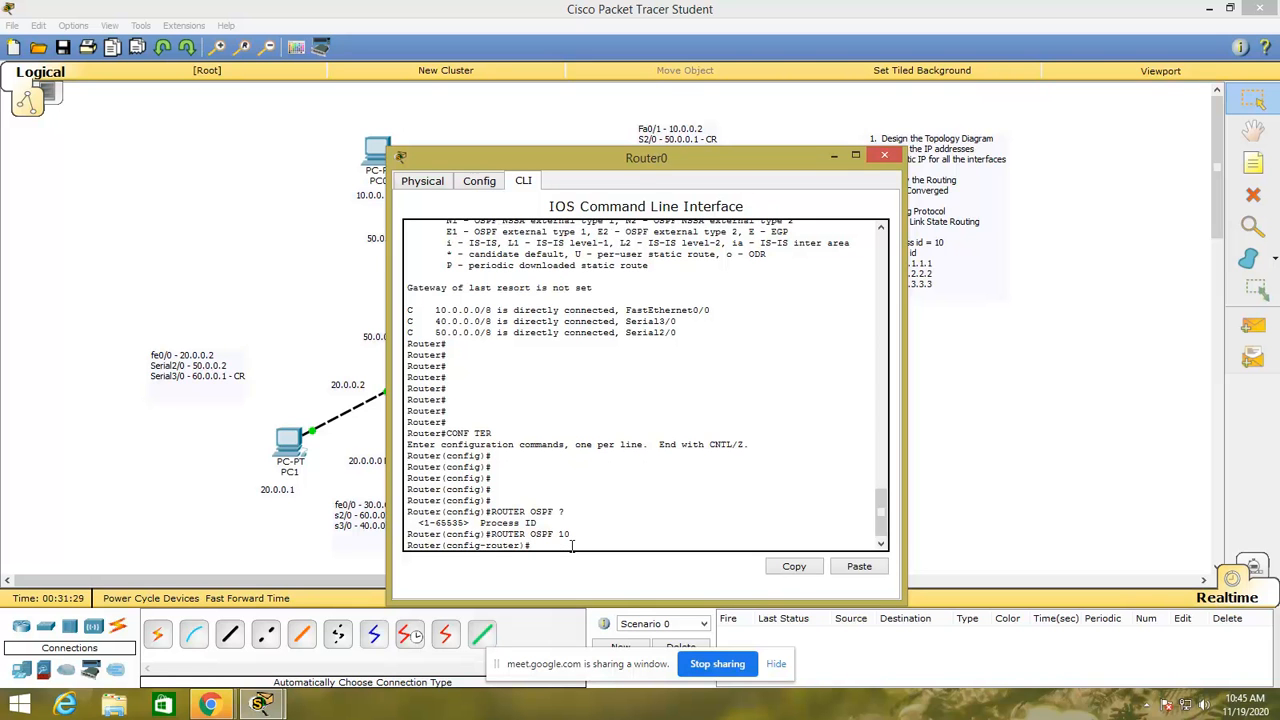
- Move the Router0 window clear of the task list note and set its OSPF router ID to 1.1.1.1
left_click_drag(616, 160, 397, 97)
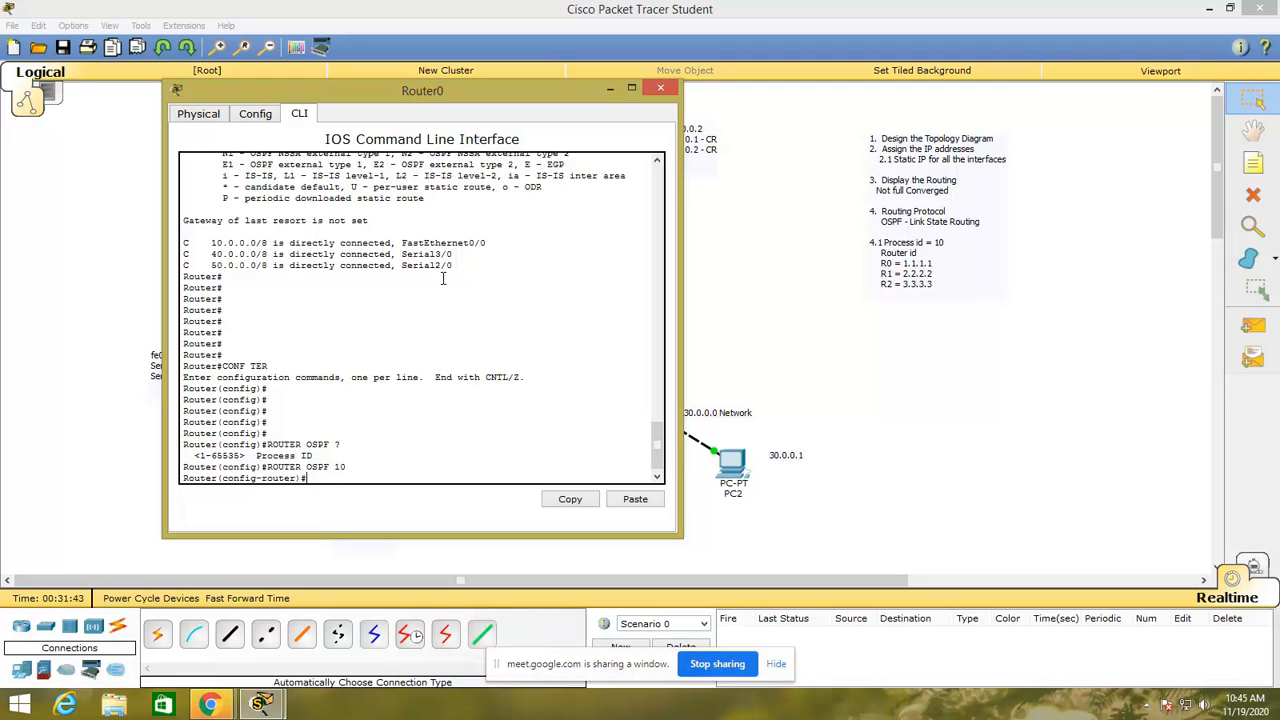
key("Return")
key("Return")
key("Return")
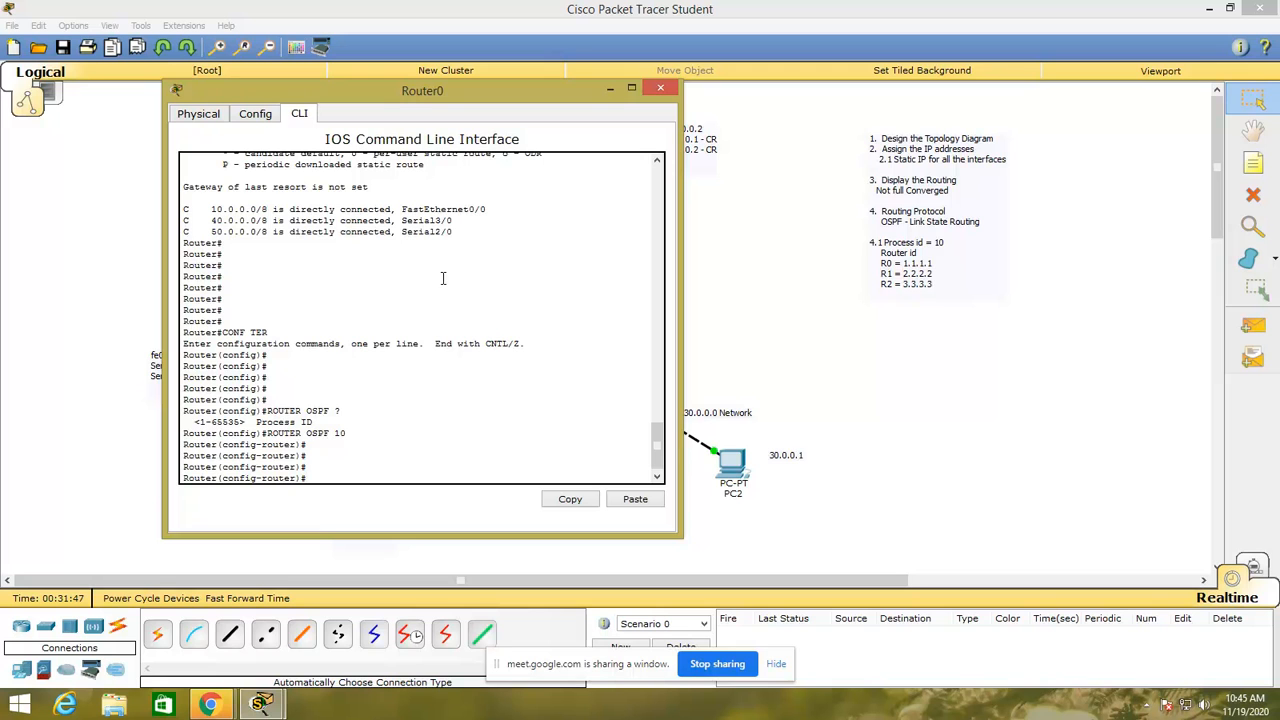
left_click_drag(223, 467, 303, 466)
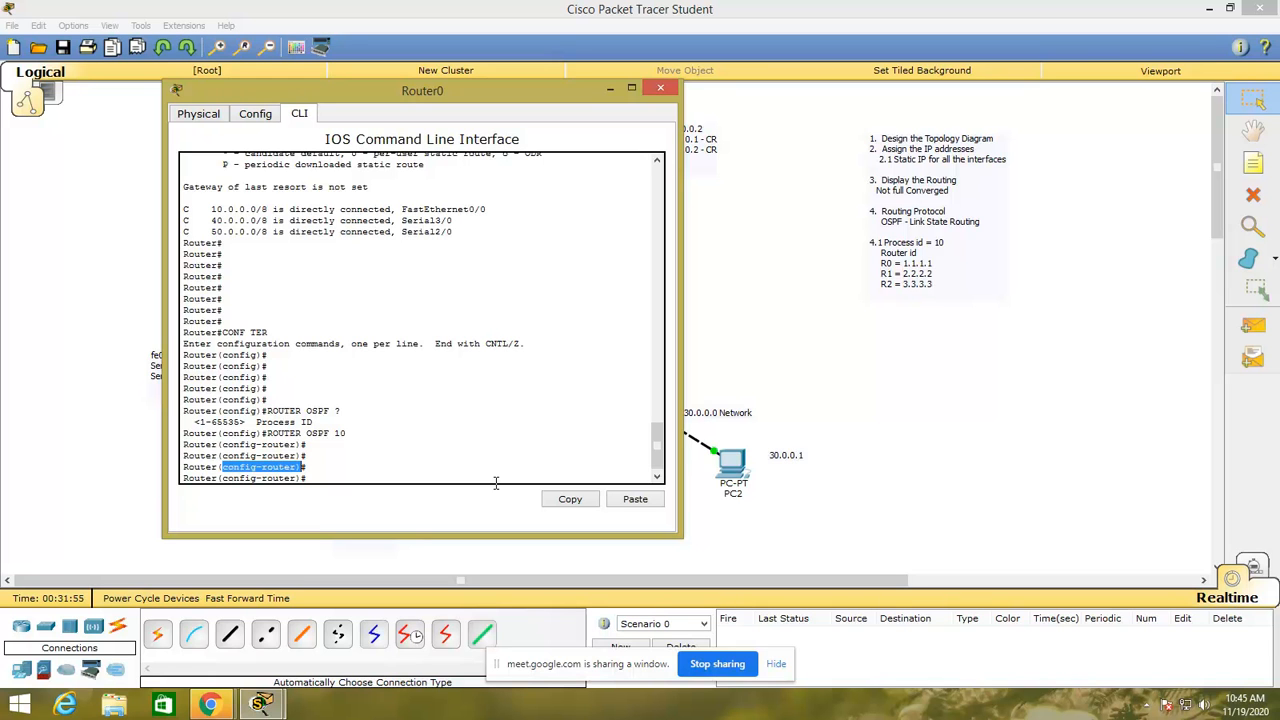
left_click(365, 465)
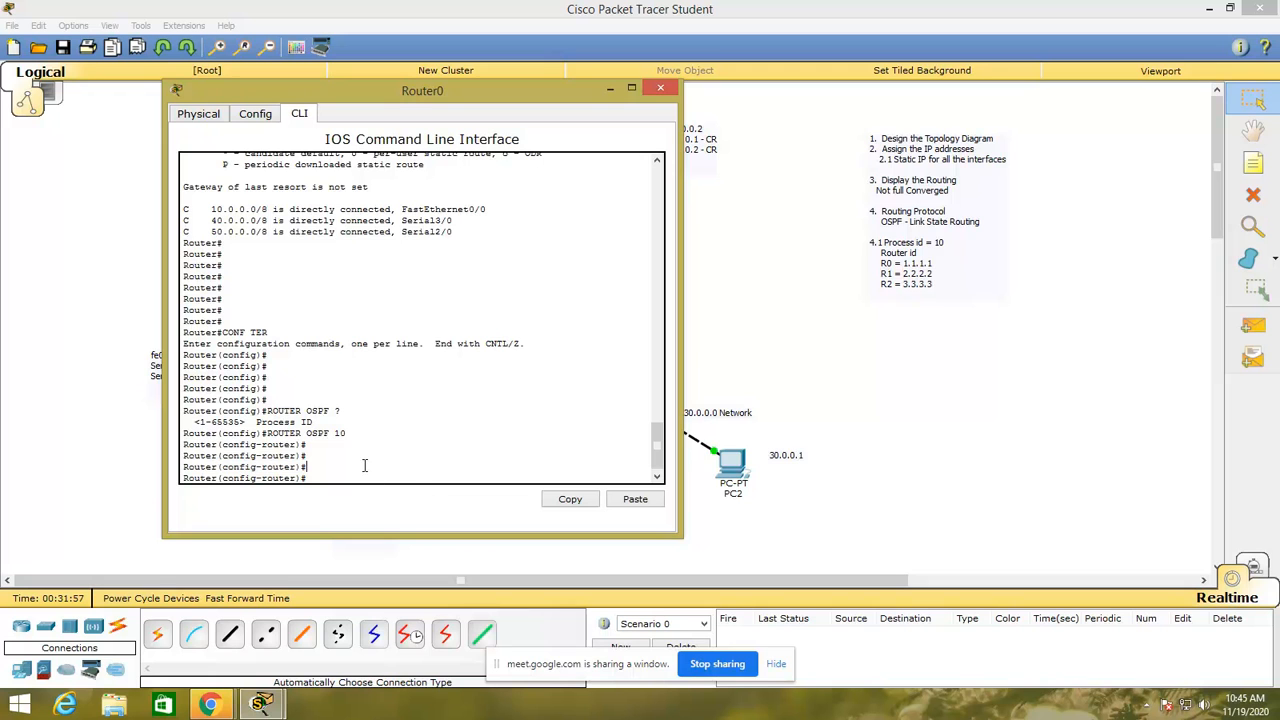
key("Return")
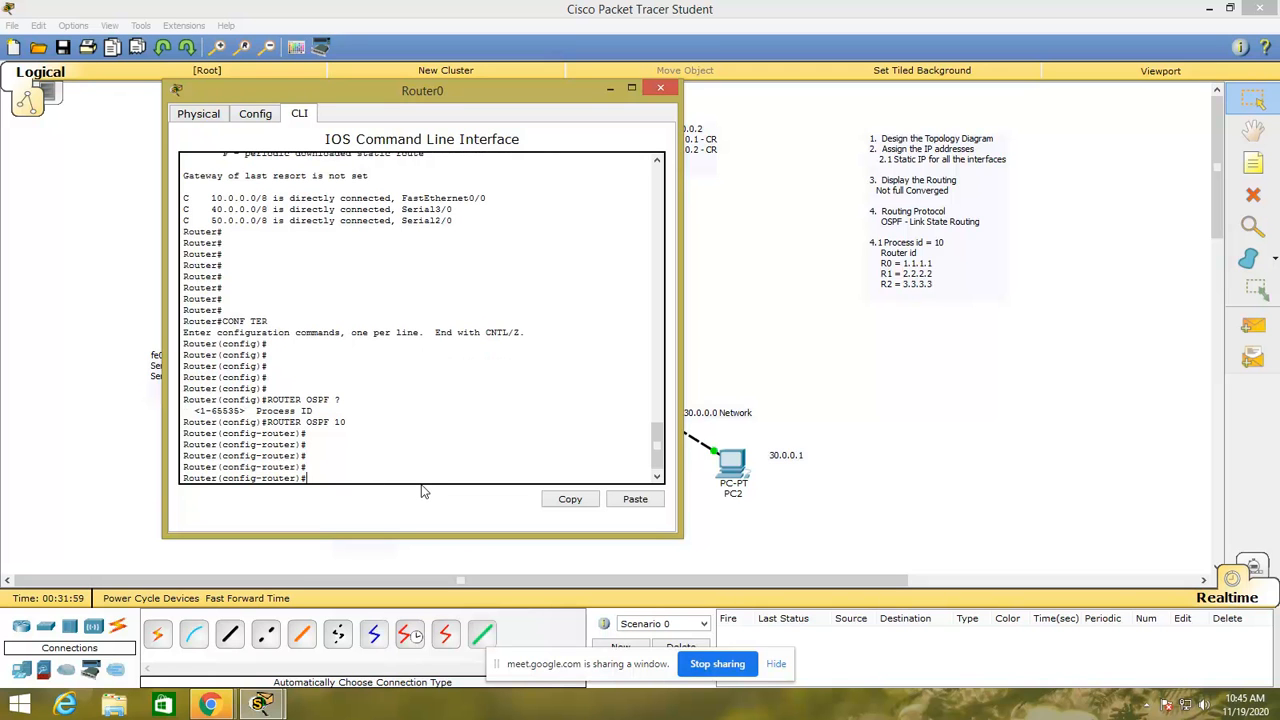
type("ROUTER-ID 1.1.1.1")
key("Return")
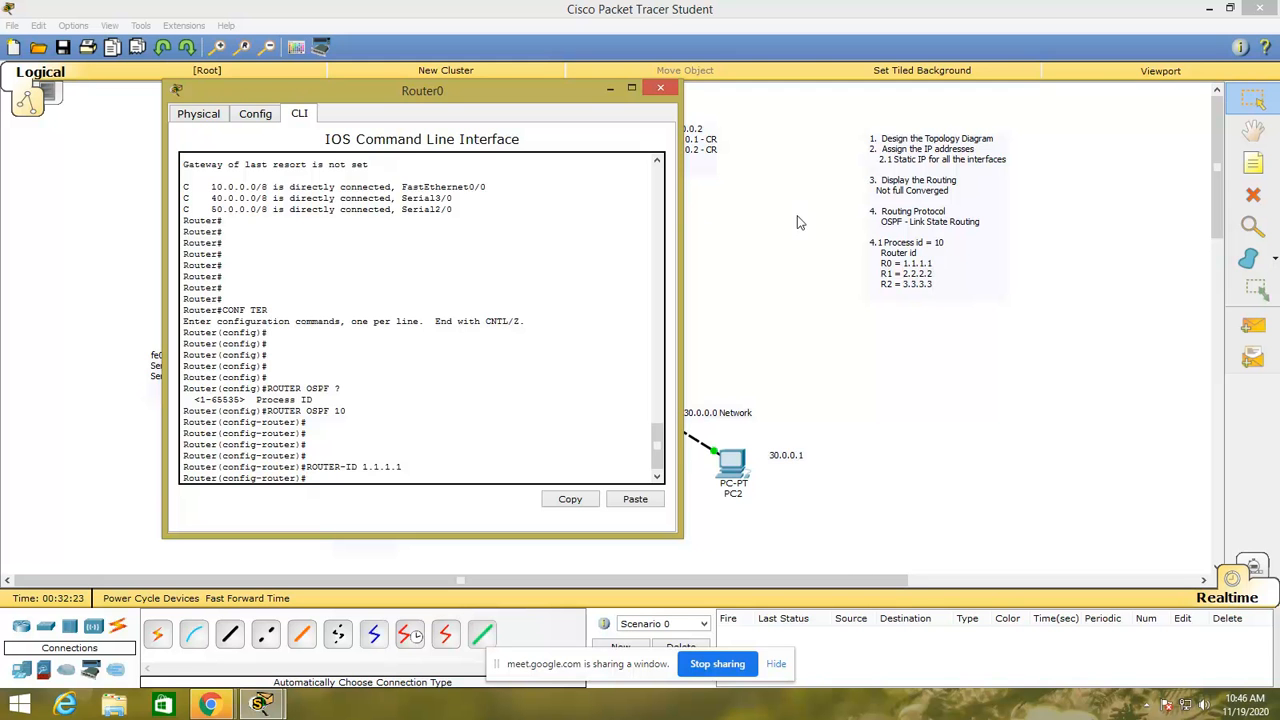
- Move the Router0 window off the topology and advertise network 10.0.0.0 with wildcard 0.255.255.255 in OSPF area 0
left_click_drag(432, 96, 950, 93)
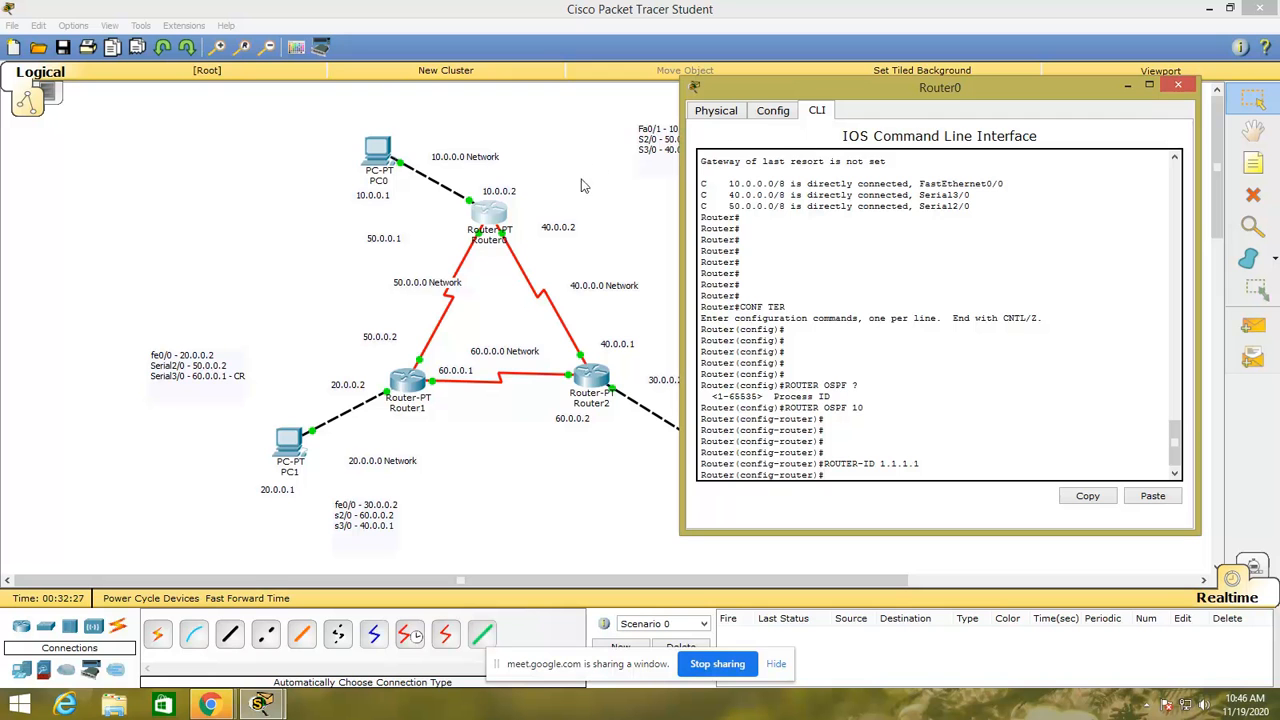
left_click_drag(883, 95, 873, 50)
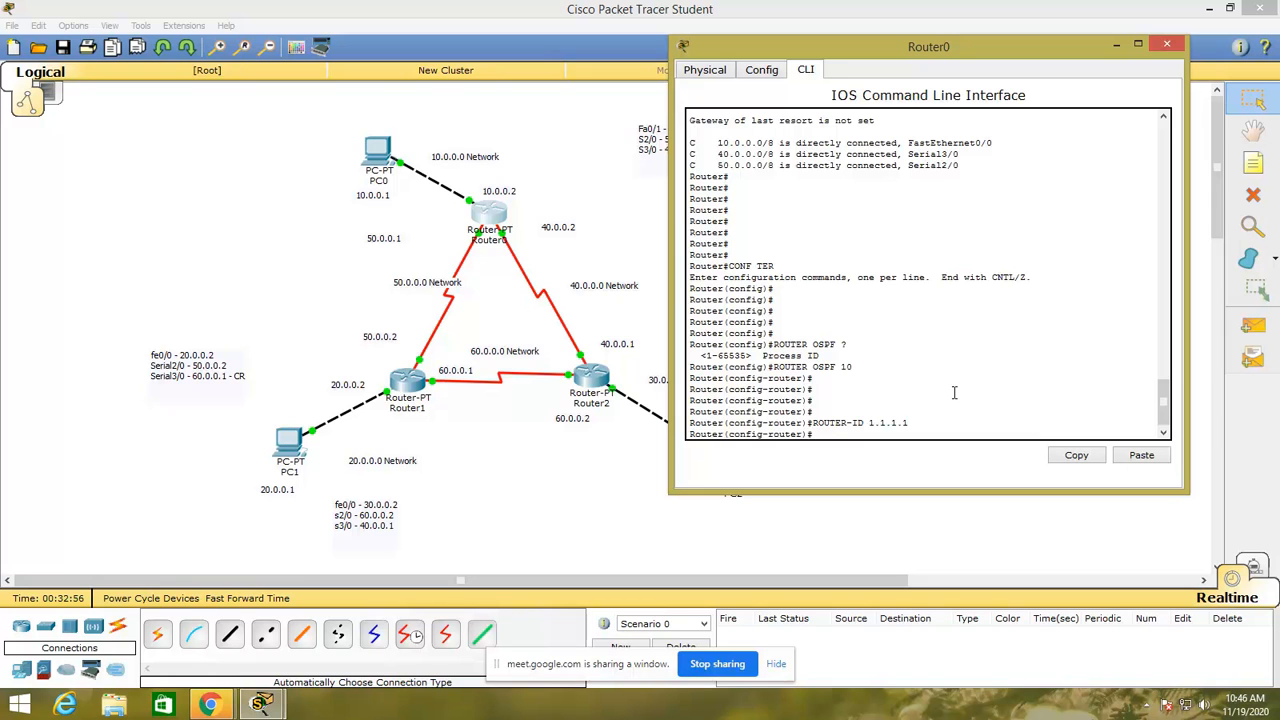
type("N")
key("BackSpace")
type("ETWORK")
type("10.0.0.0")
type("?")
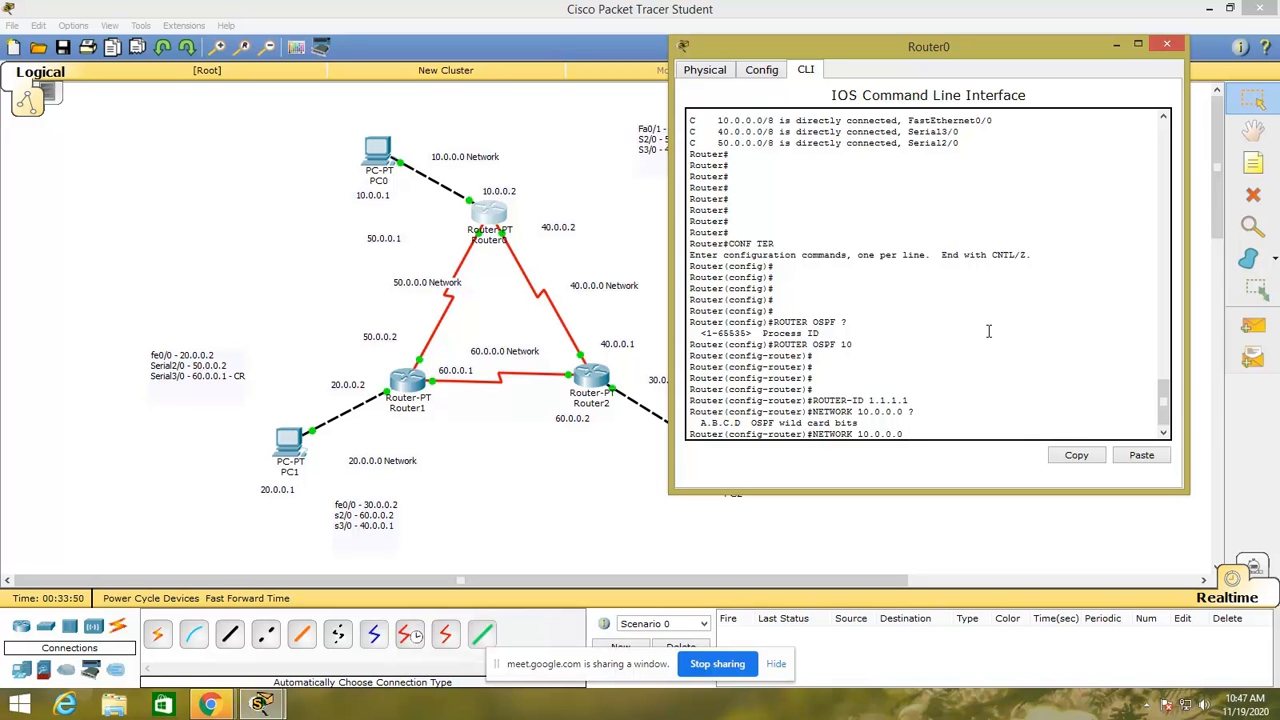
type("0.255.255.255")
left_click_drag(778, 424, 890, 427)
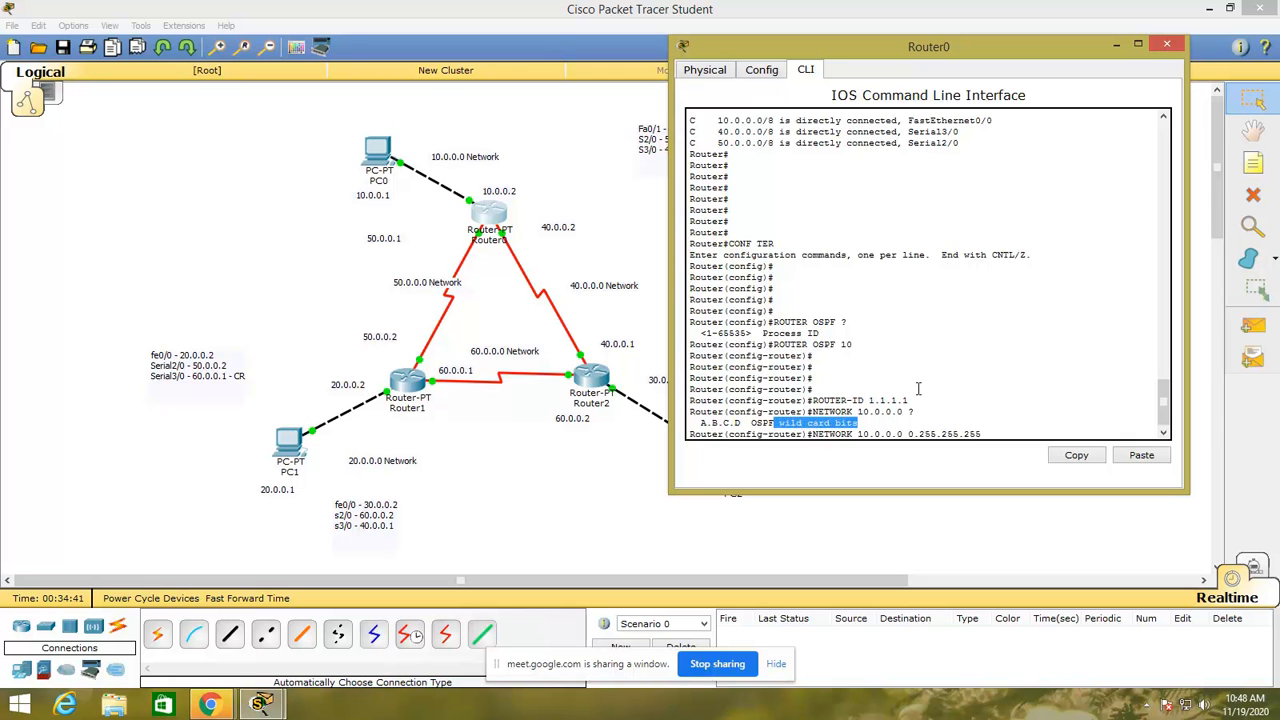
left_click(994, 432)
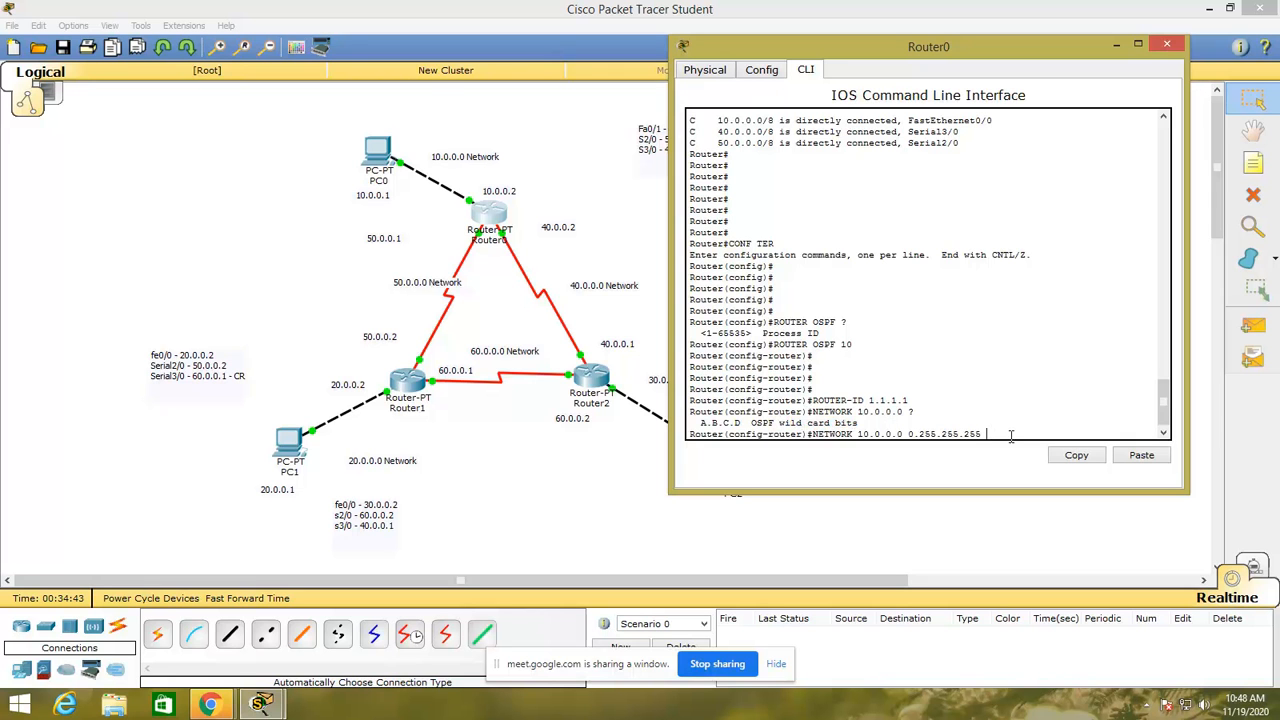
type("AREA 0")
key("Return")
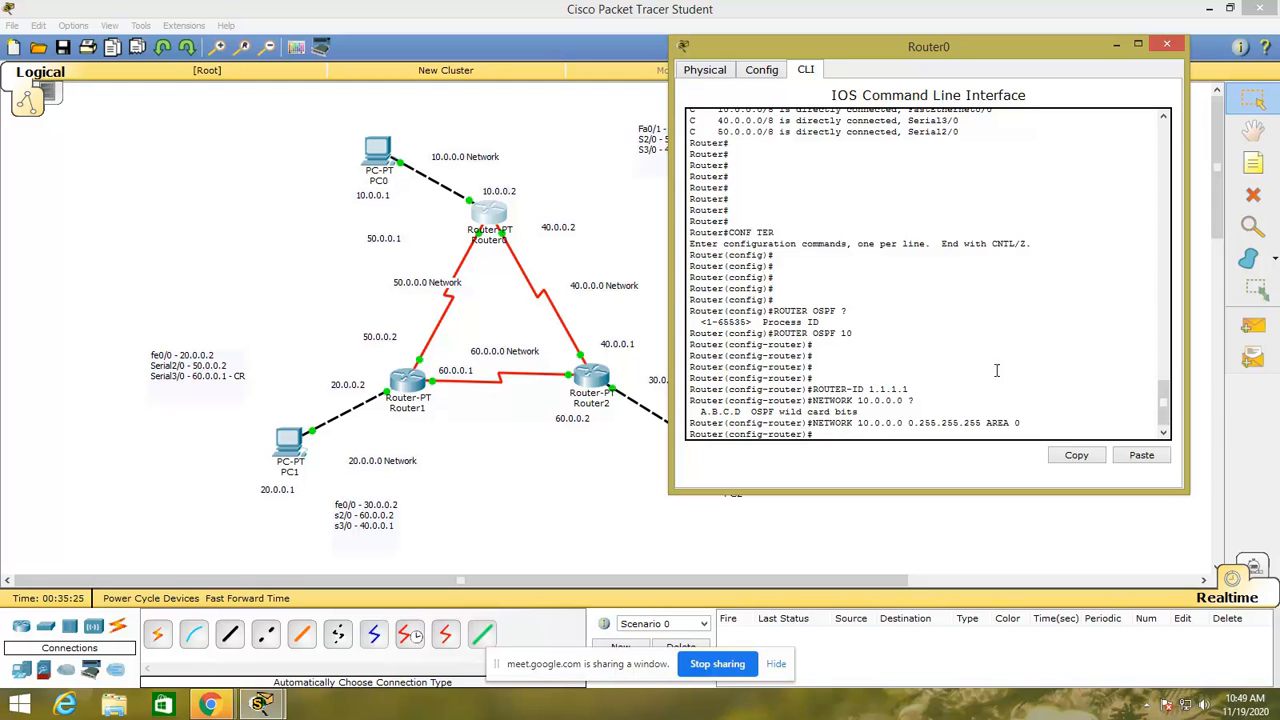
left_click_drag(812, 423, 918, 422)
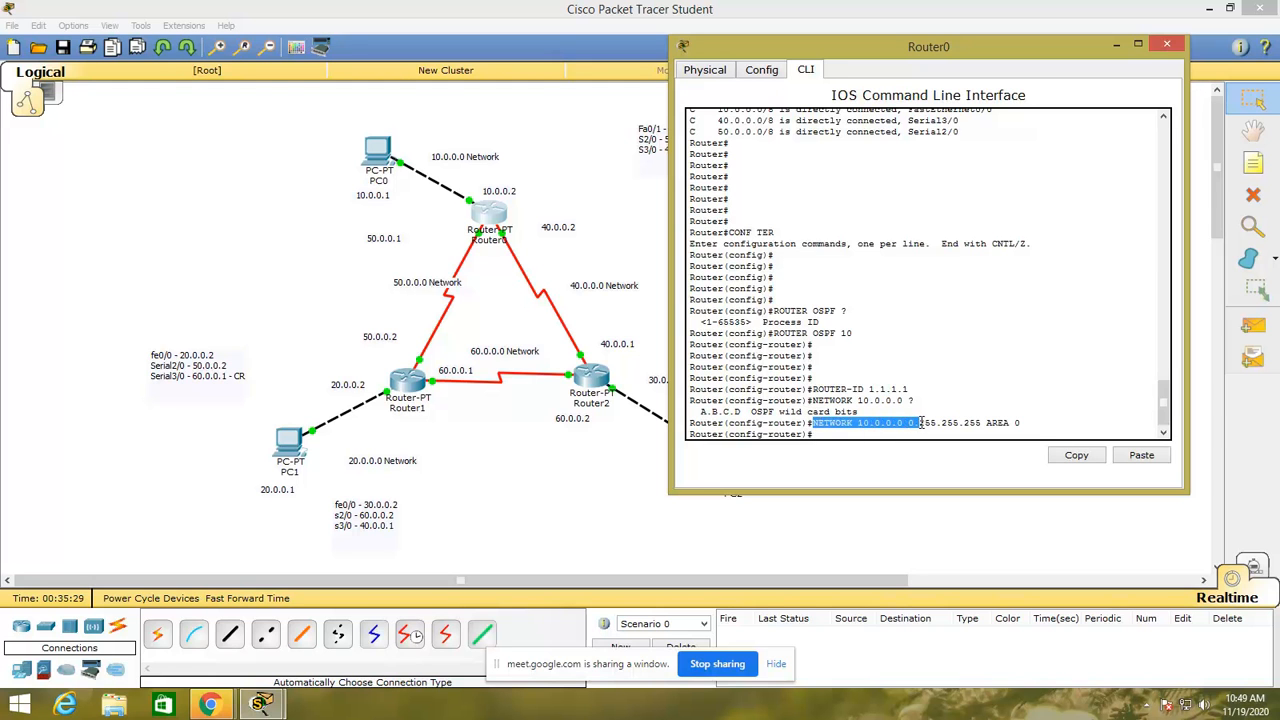
left_click(930, 423)
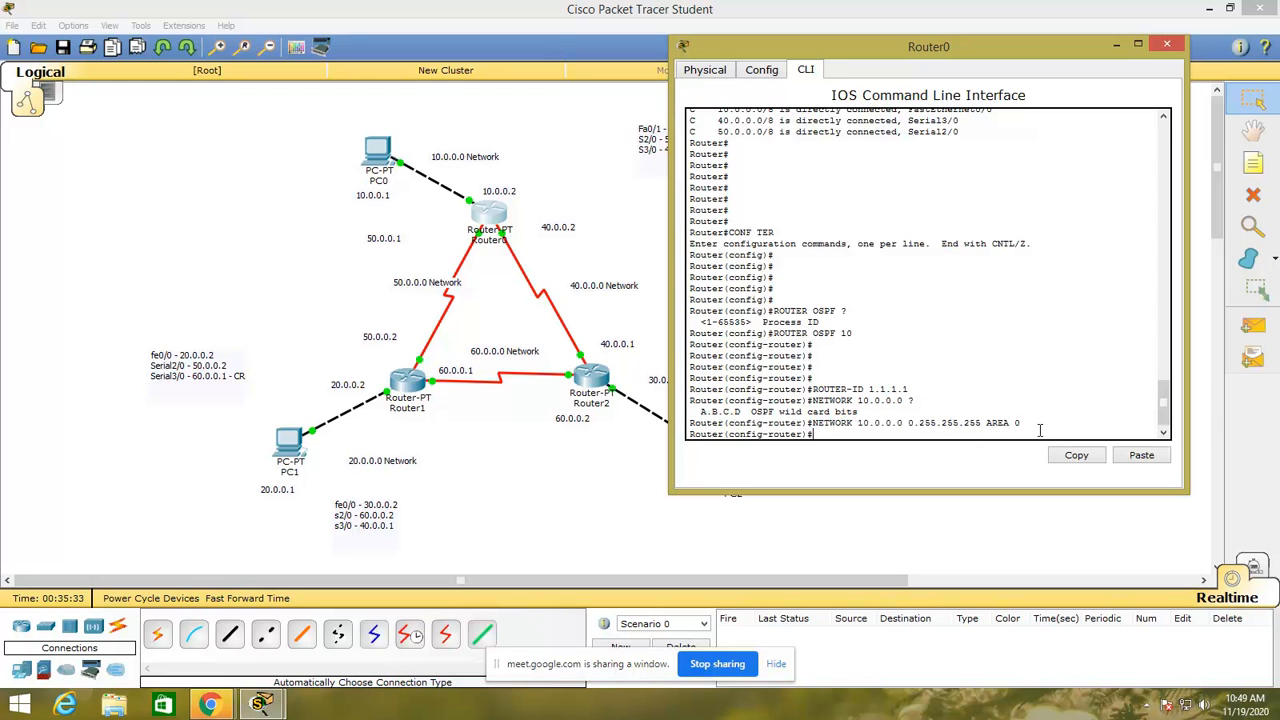
- Advertise network 50.0.0.0 with wildcard 0.255.255.255 in OSPF area 0 on Router0
key("Return")
type("NETWORK")
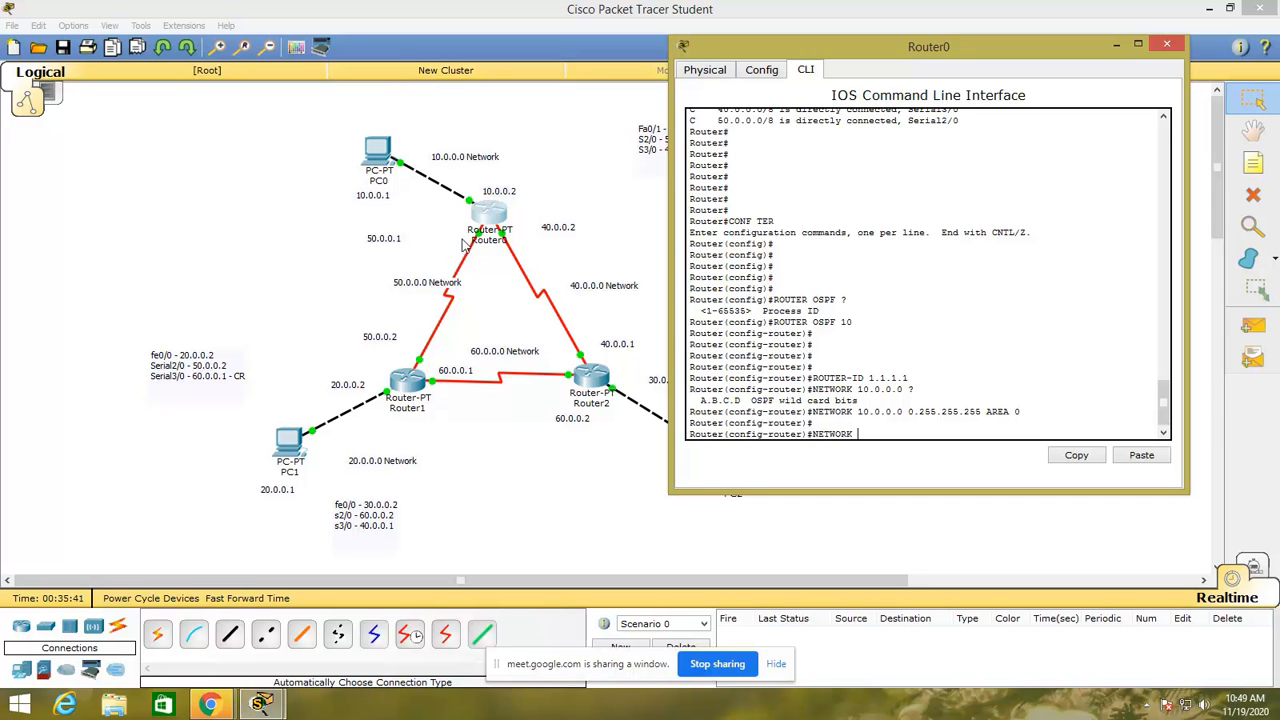
type(" 50.0.0.0 0.255.255.255 ARE")
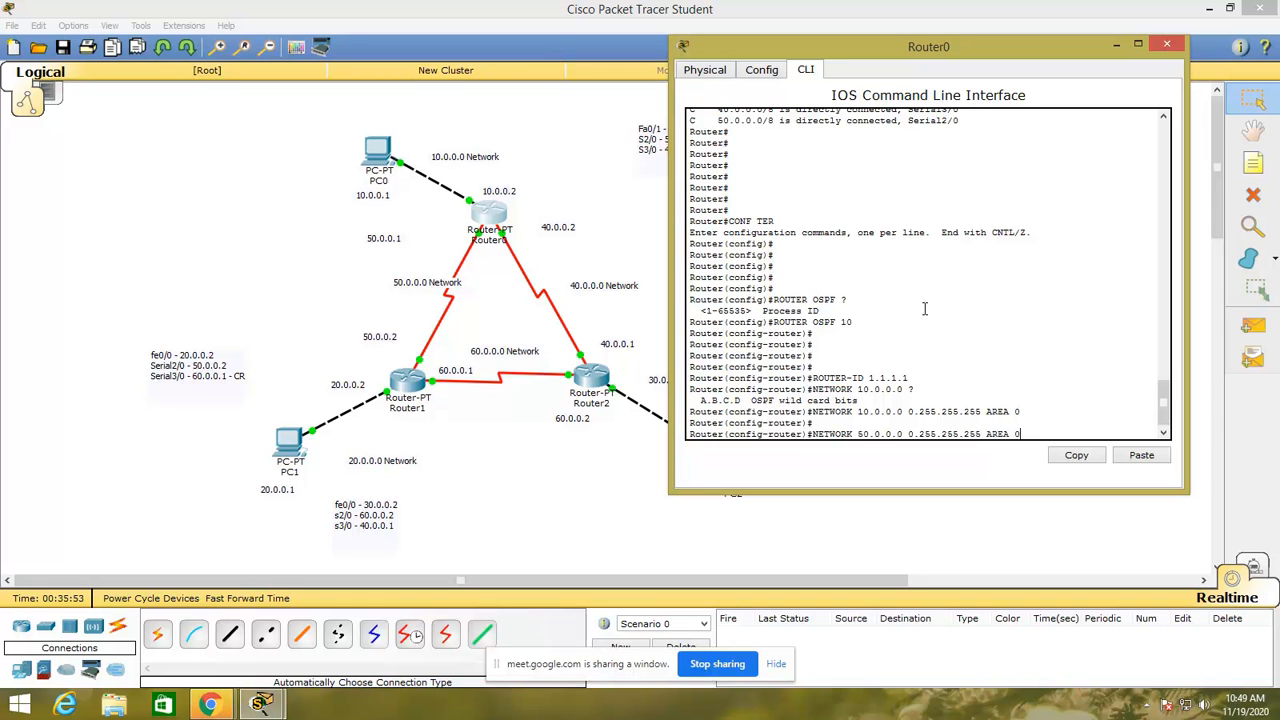
type("A 0")
key("Return")
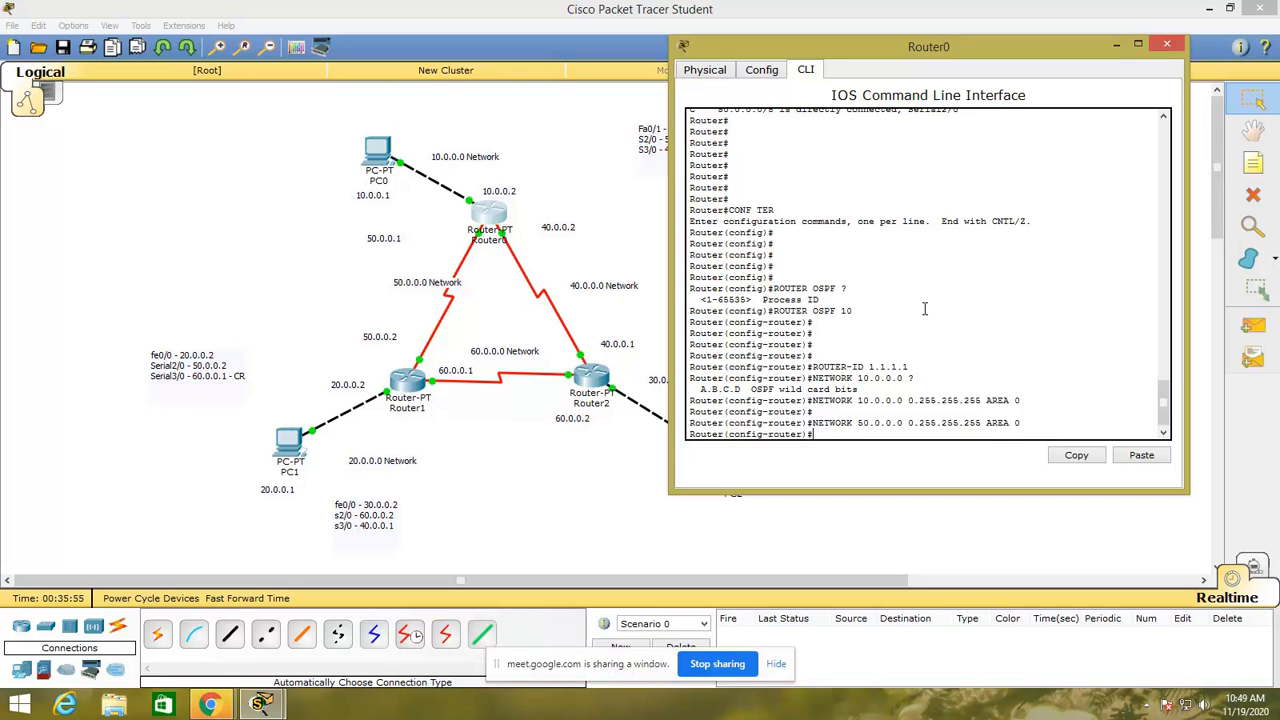
- Advertise network 40.0.0.0 with wildcard 0.255.255.255 in OSPF area 0 on Router0
type("NETWORK 4")
type("0.0.0.")
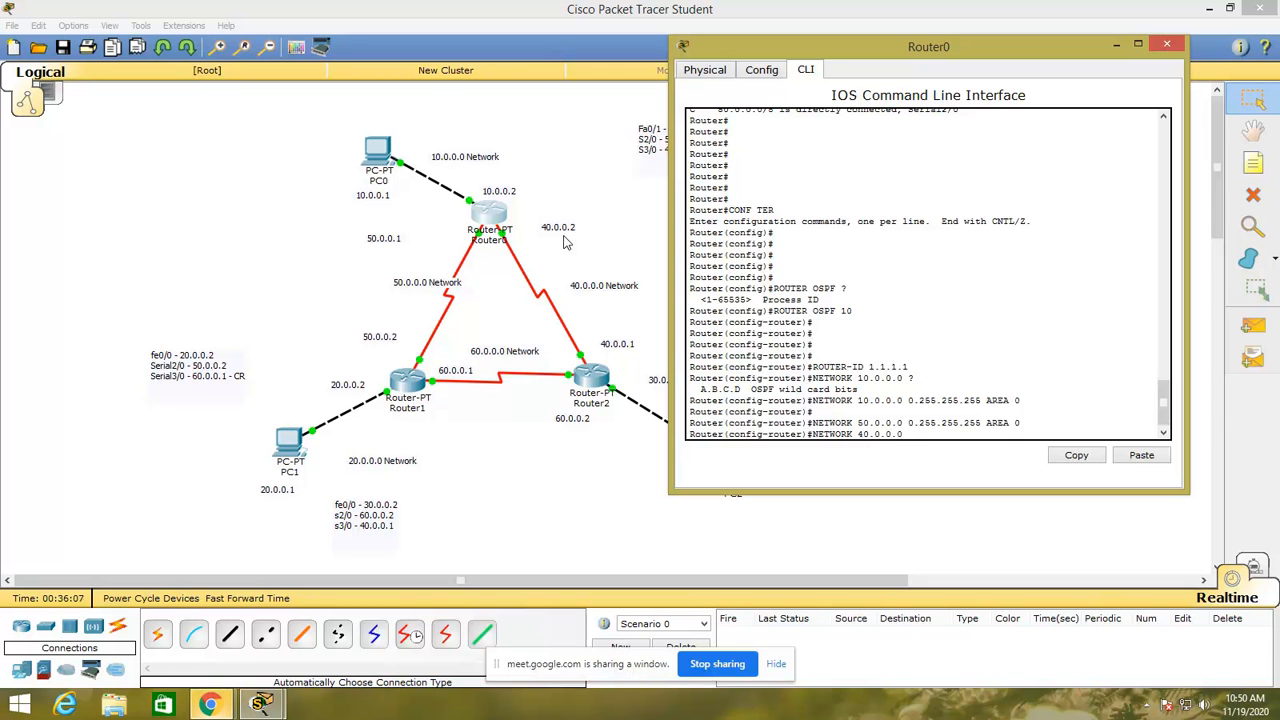
type(" 0.255.255.255 AREA 0")
key("Return")
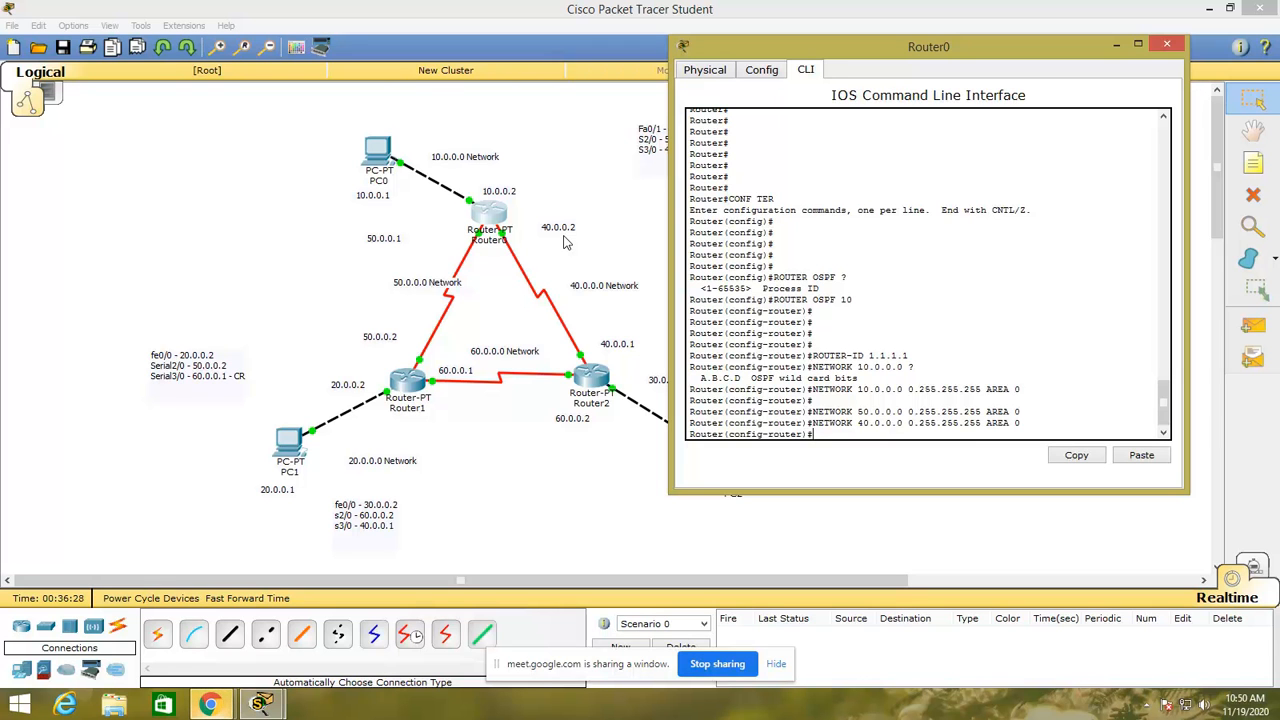
- Check Router0's interfaces in the topology and make fastethernet0/0 a passive interface in its OSPF configuration
left_click(278, 243)
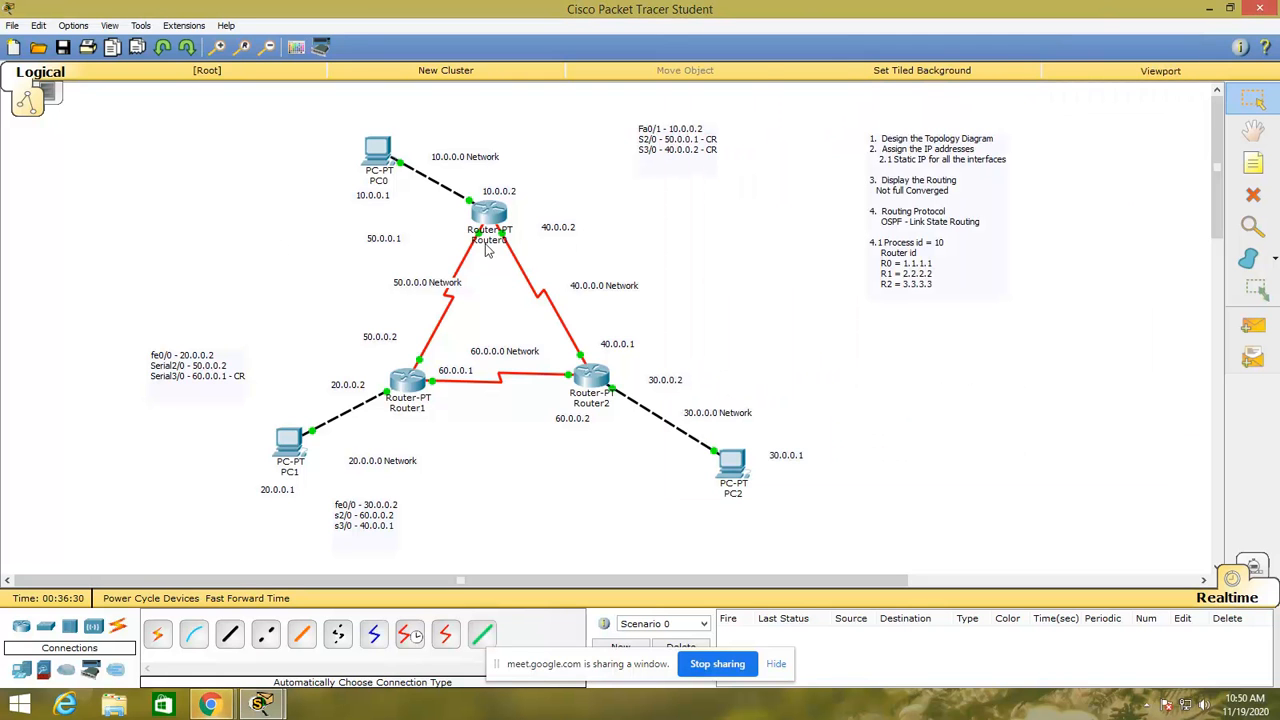
mouse_move(489, 212)
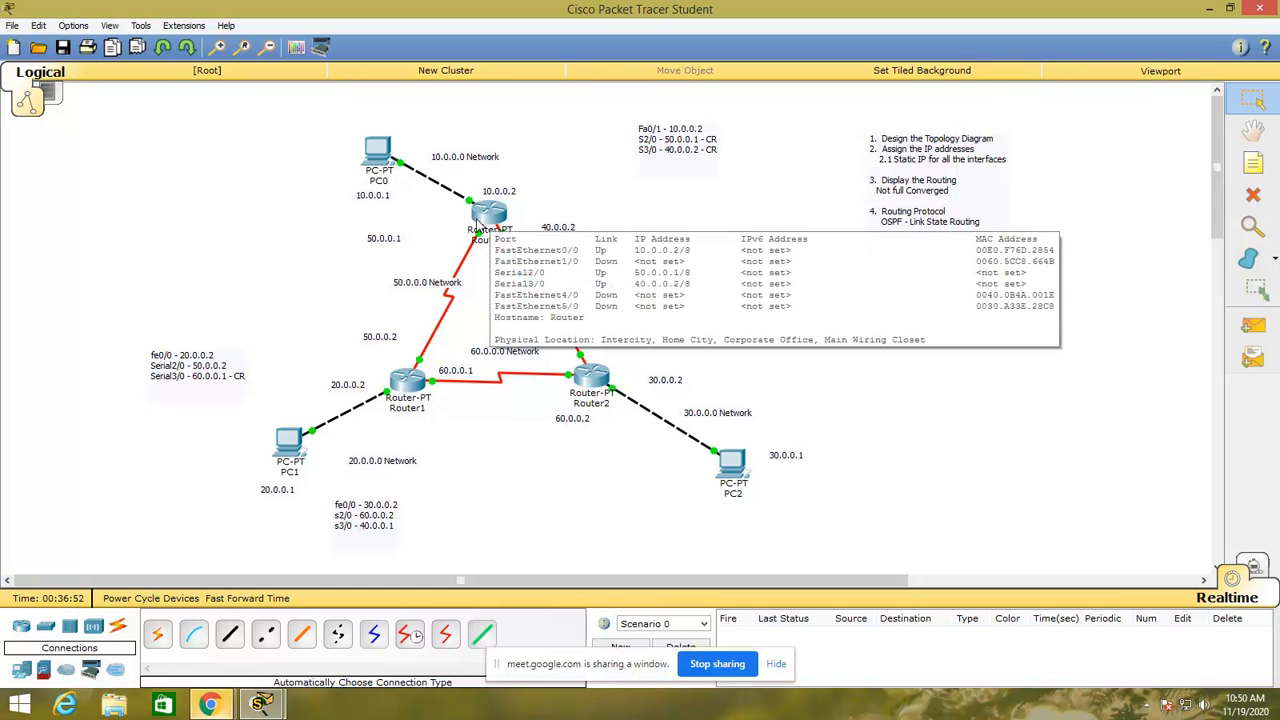
mouse_move(262, 705)
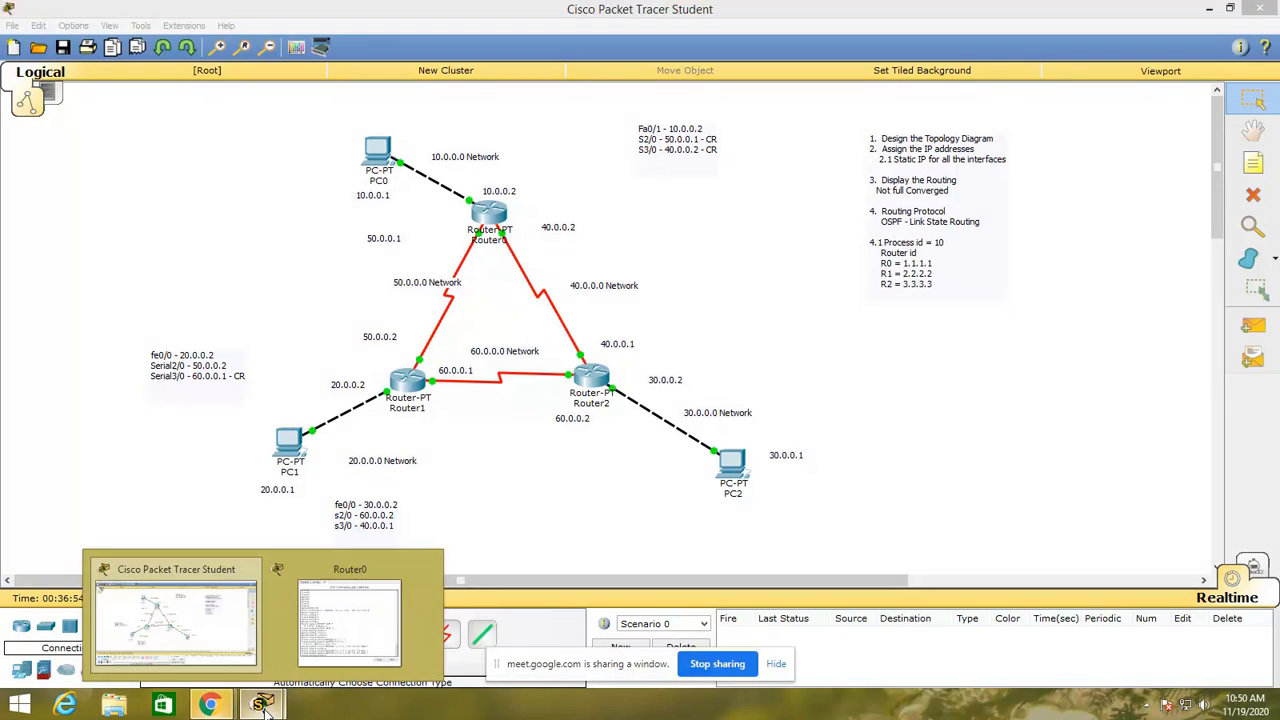
left_click(337, 625)
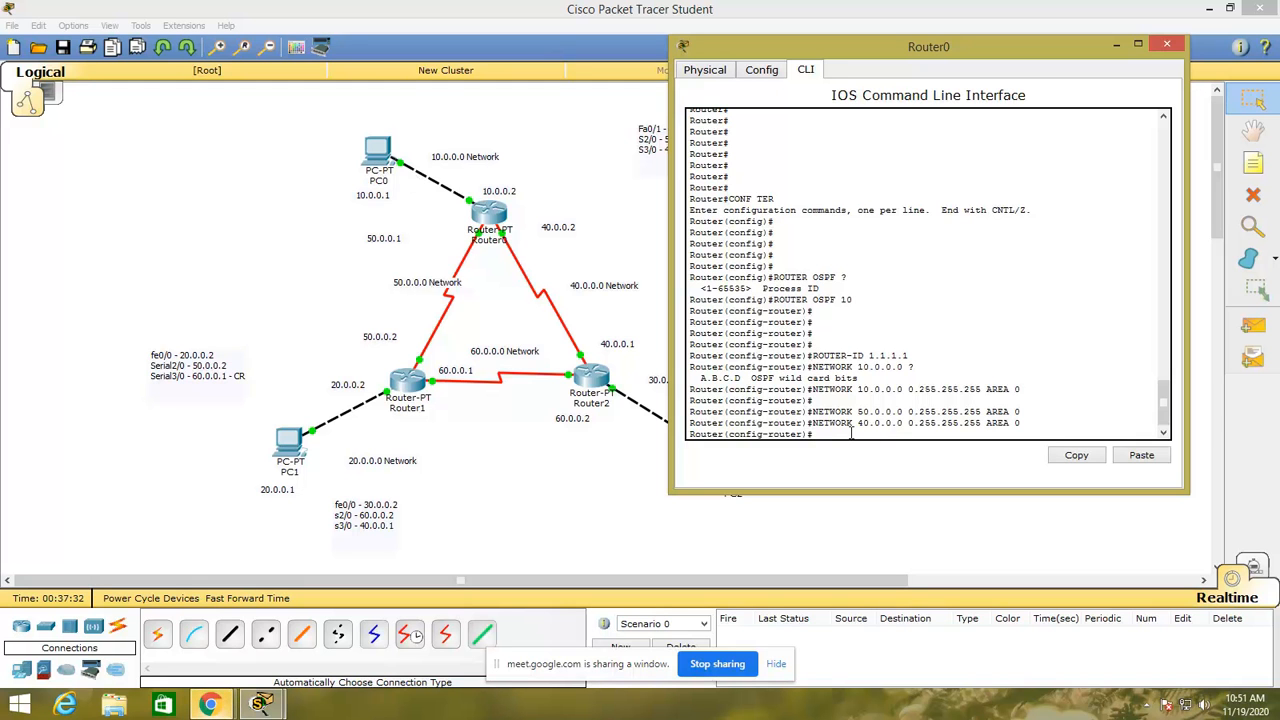
key("Return")
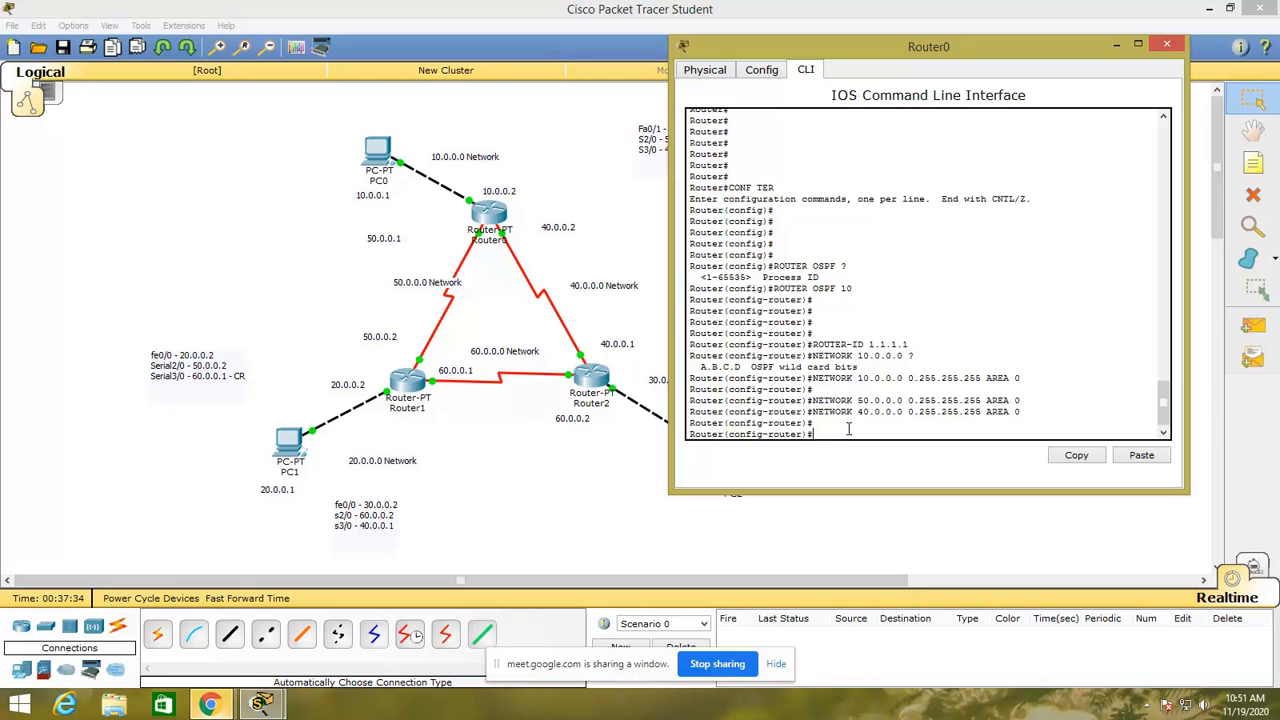
type("PASSIVE-INTERFACE FASTETHE")
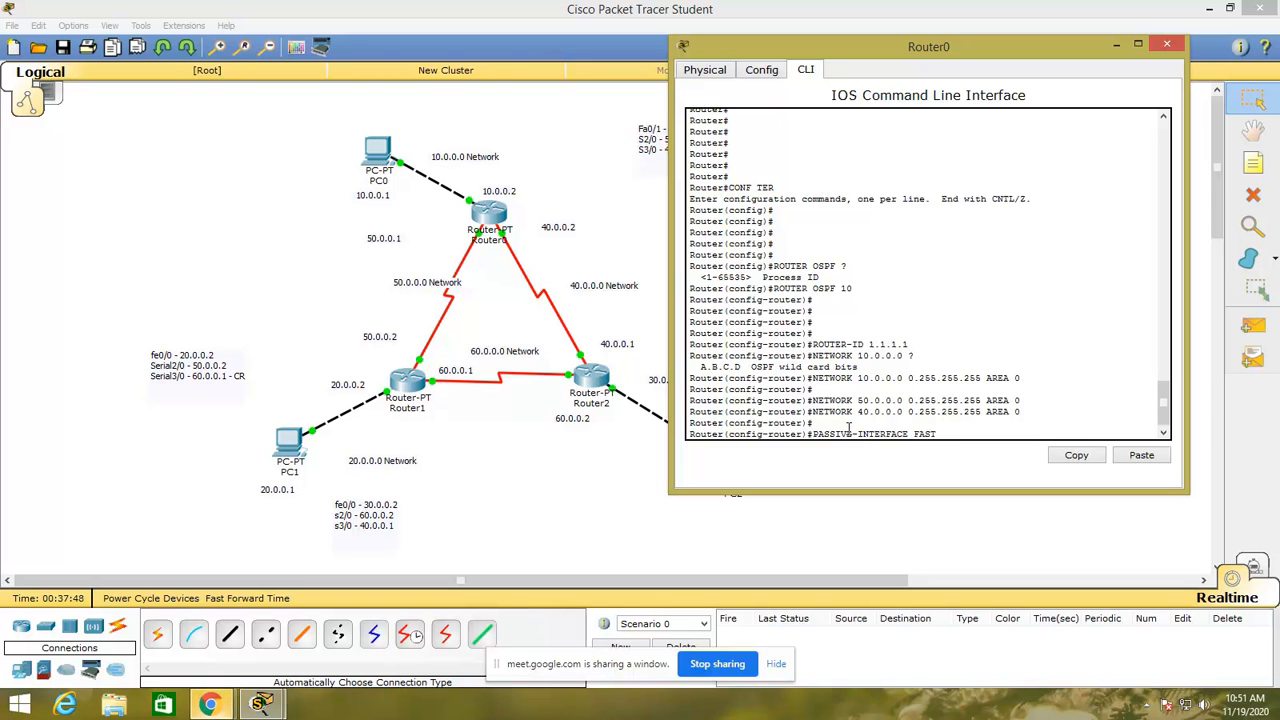
key("BackSpace")
key("BackSpace")
key("BackSpace")
key("BackSpace")
key("BackSpace")
key("BackSpace")
key("BackSpace")
key("BackSpace")
type("fa")
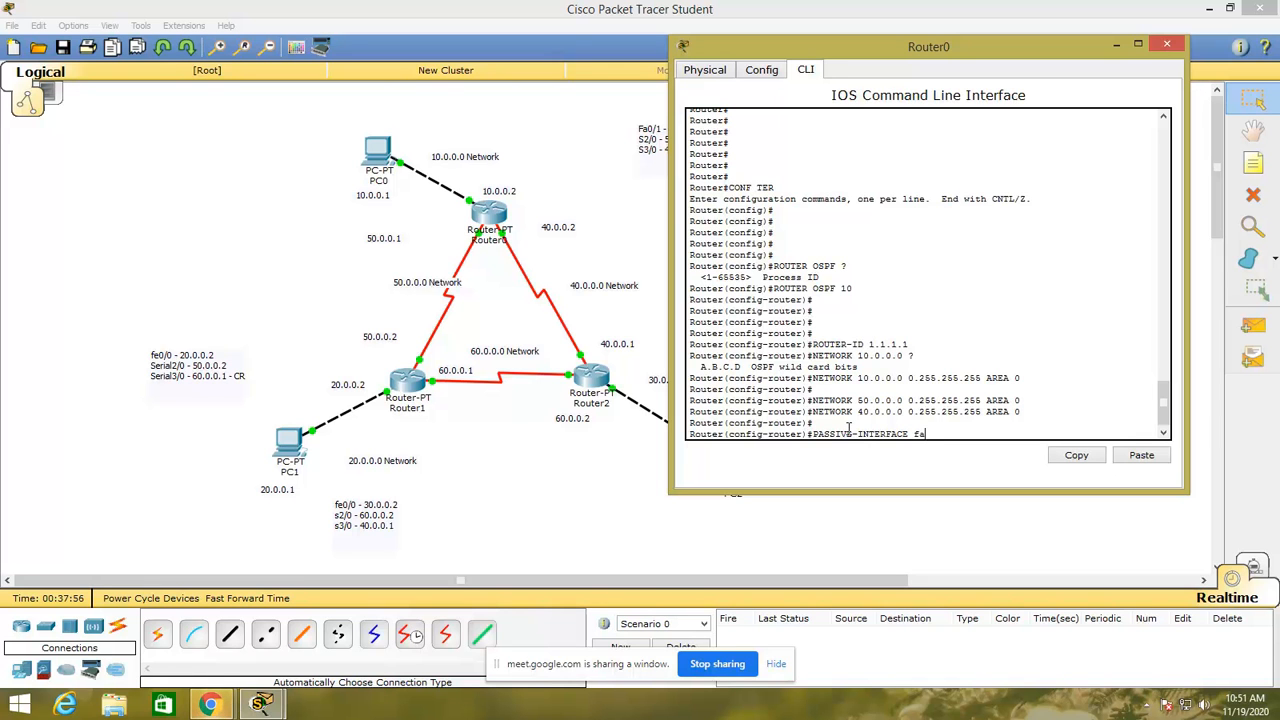
type("ssteth")
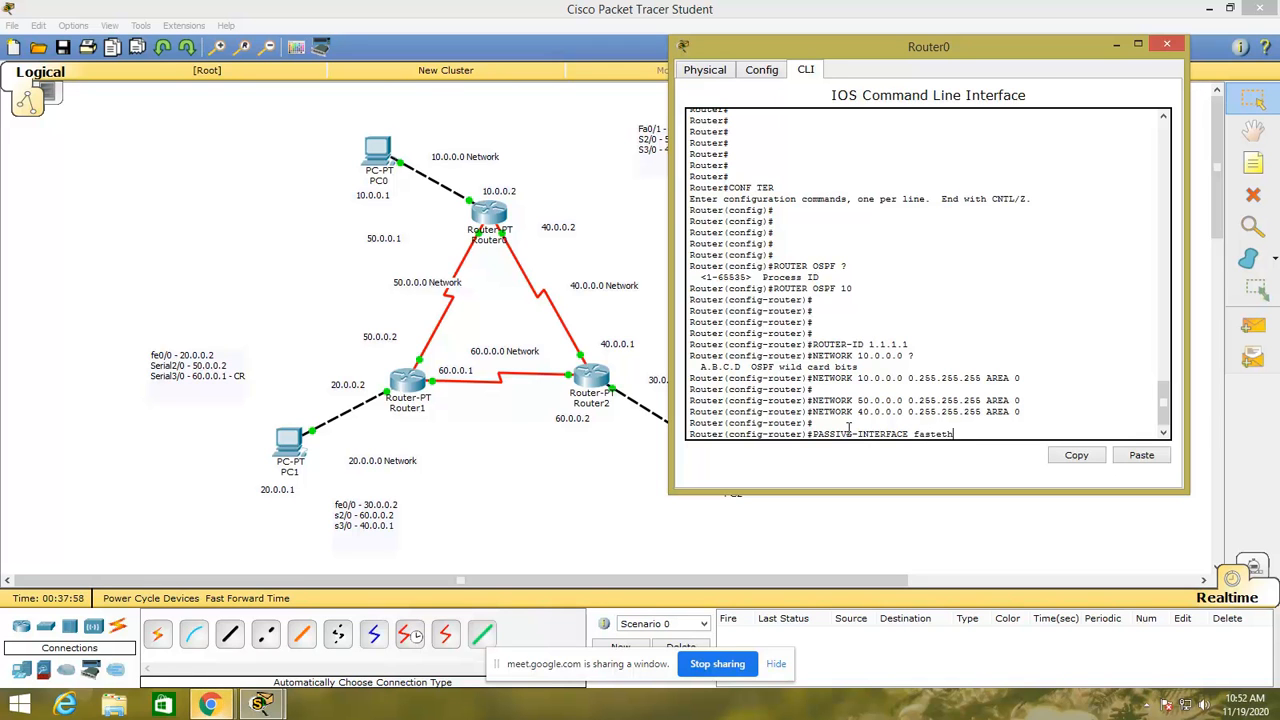
type("ernet0/0")
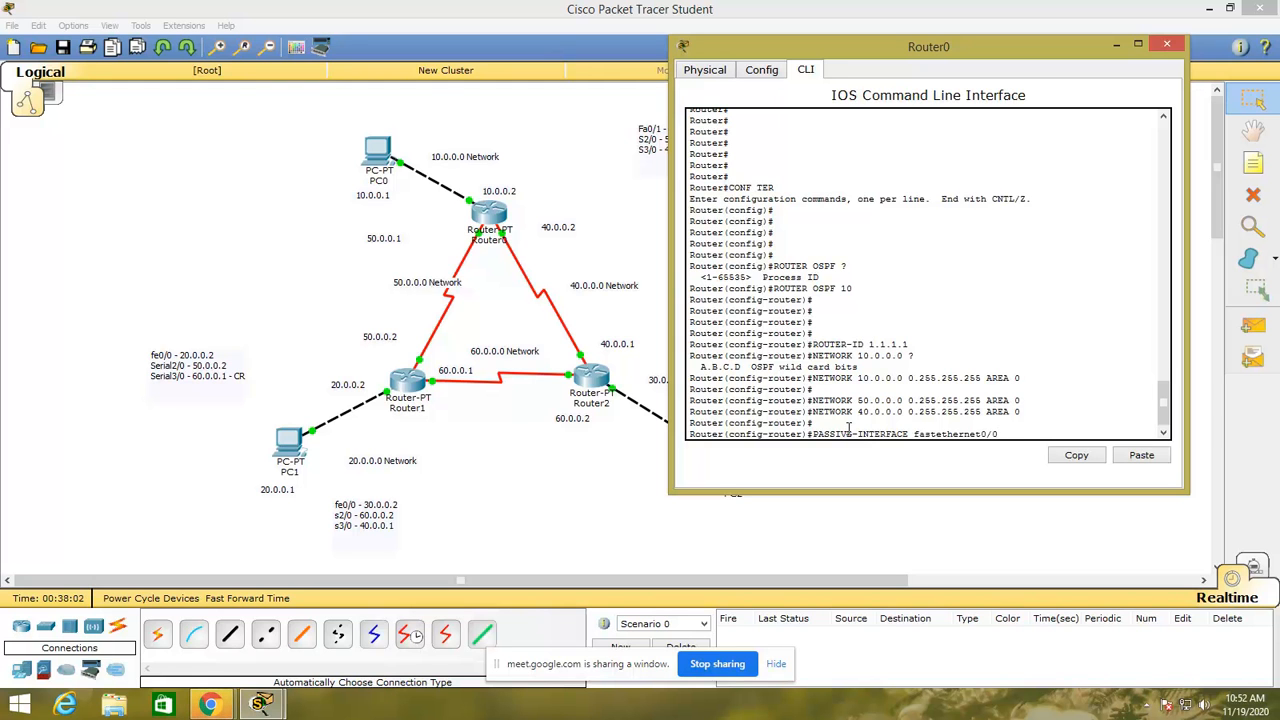
key("Return")
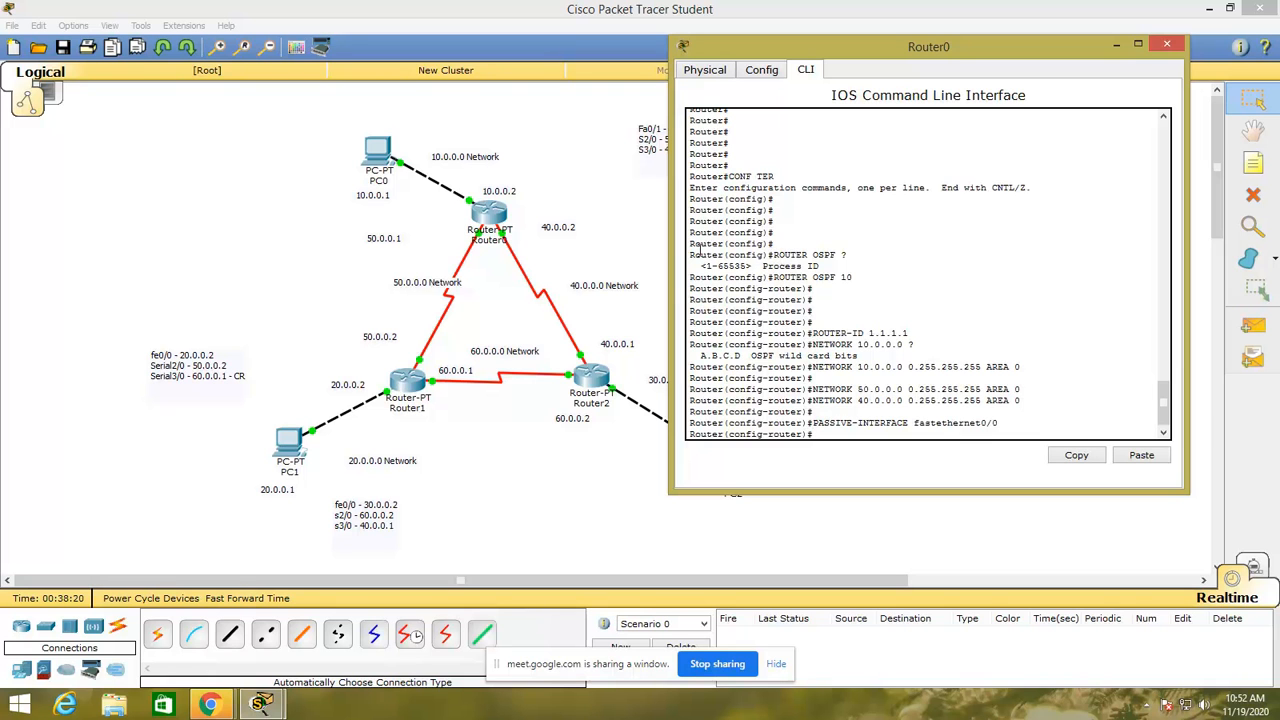
- Copy Router0's OSPF commands, from ROUTER OSPF through PASSIVE-INTERFACE, and paste them at the end of the task list note
left_click_drag(689, 254, 1011, 426)
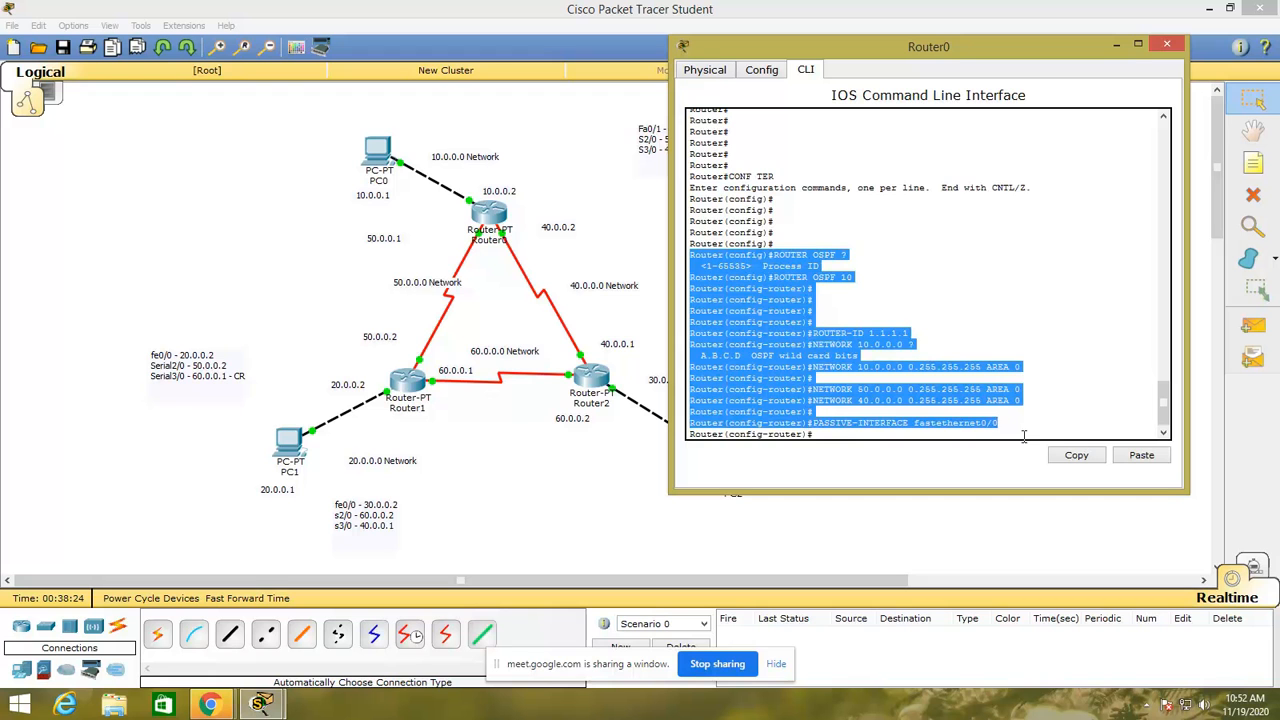
left_click(1076, 457)
left_click(1076, 457)
left_click(592, 494)
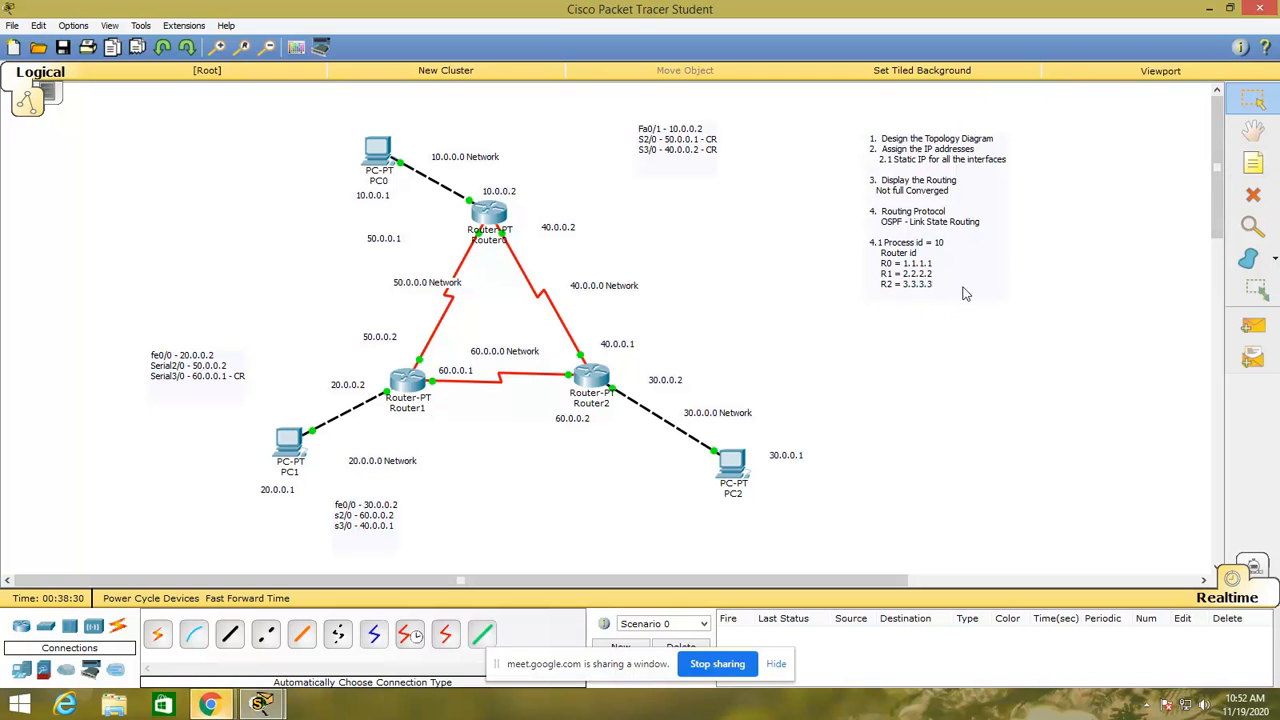
double_click(924, 286)
key("Return")
key("ctrl+v")
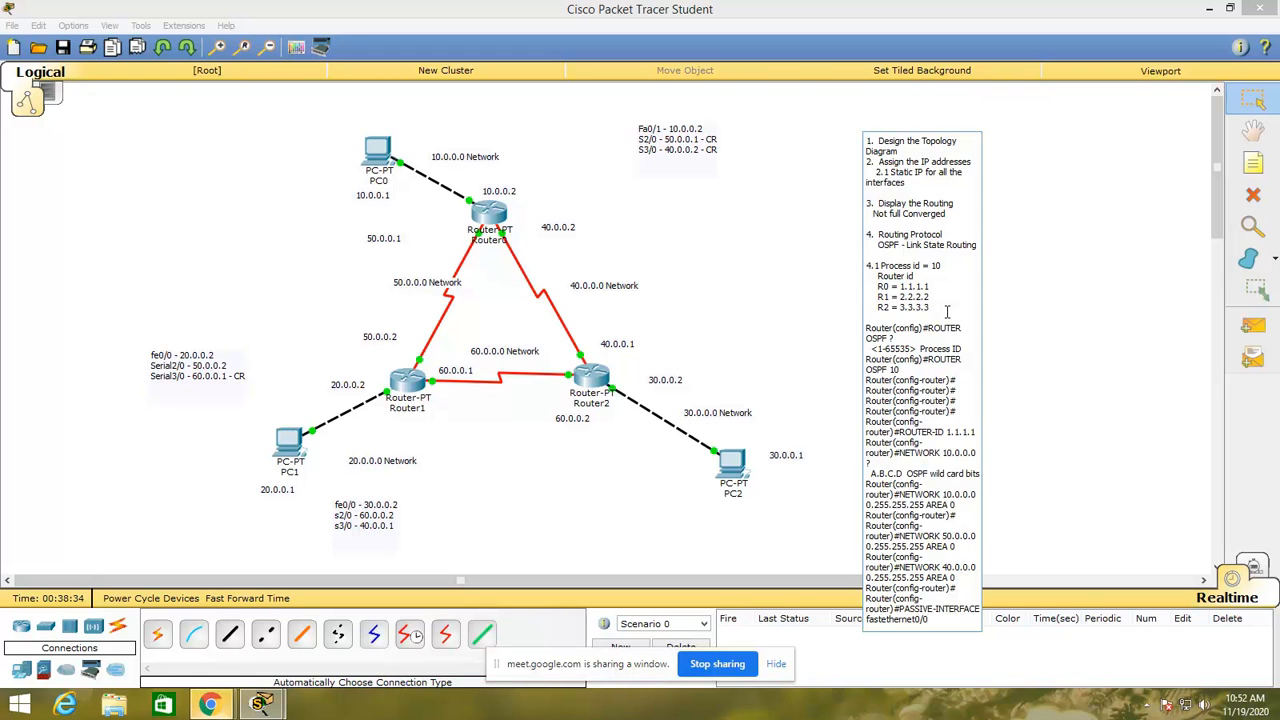
- Remove the ROUTER OSPF ? query and its Process ID help line from the commands pasted into the note
double_click(1034, 356)
left_click(873, 331)
left_click(962, 349, "shift")
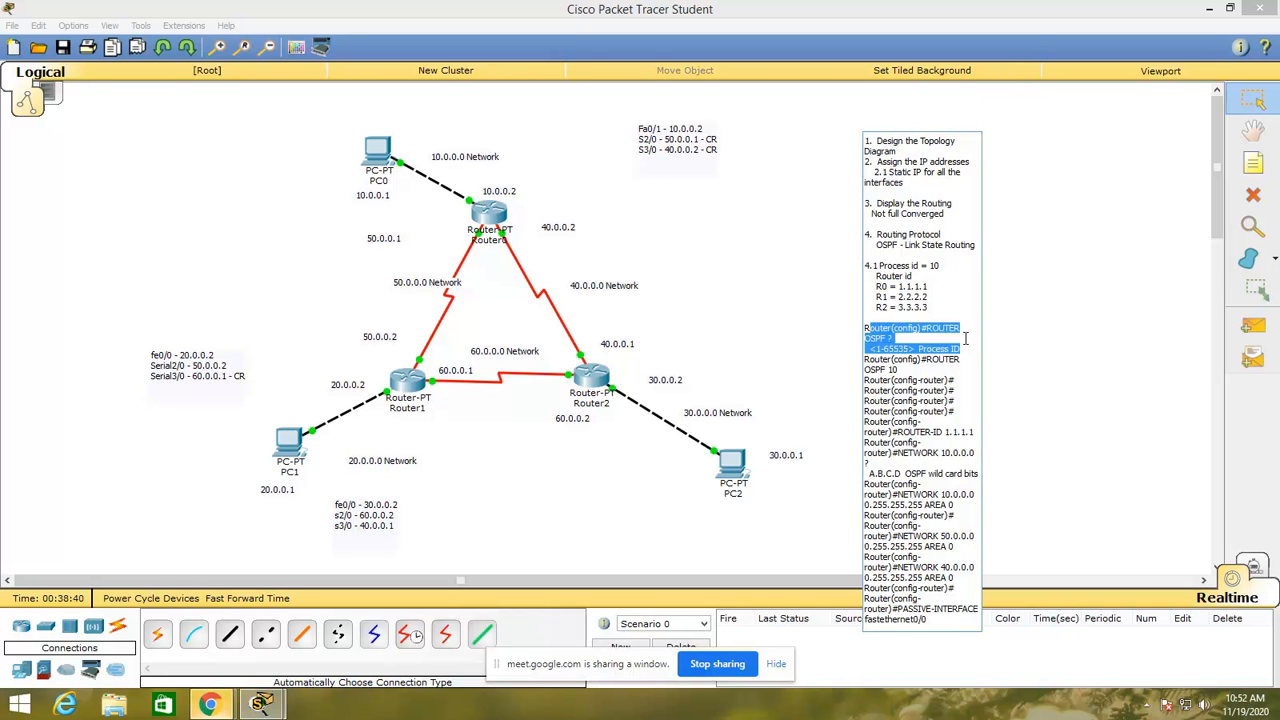
key("BackSpace")
key("BackSpace")
key("BackSpace")
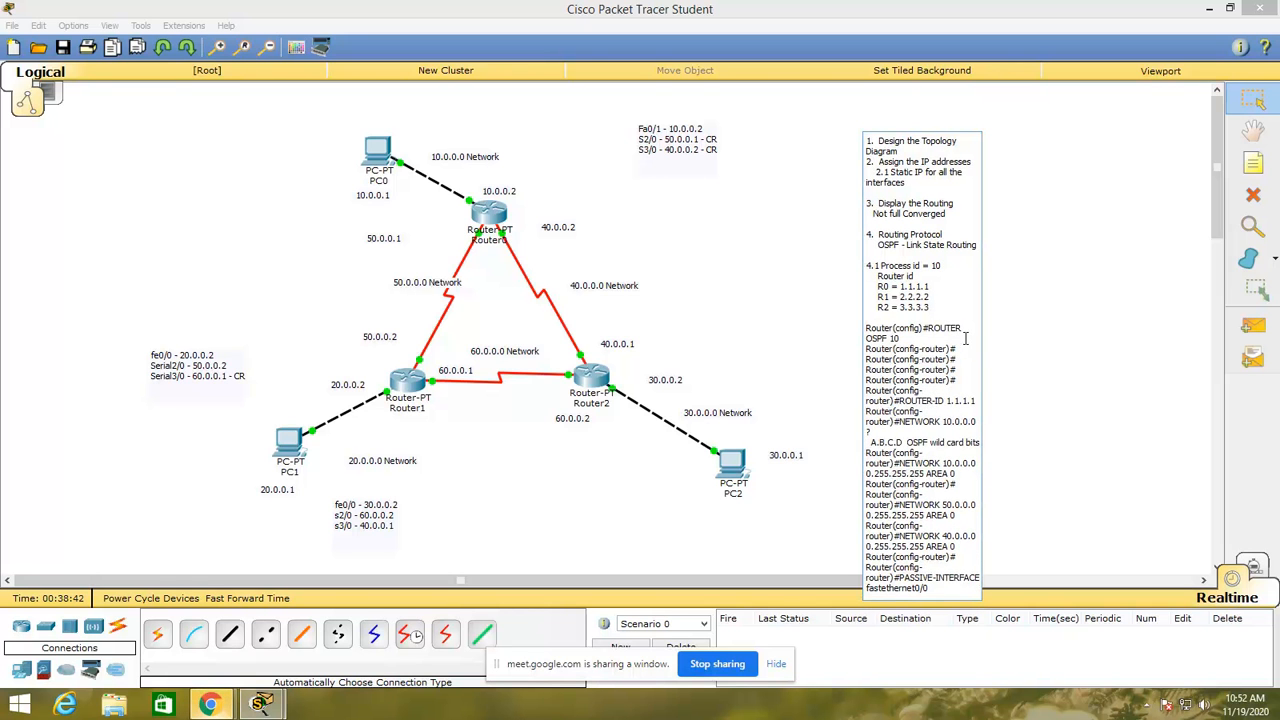
- Delete the empty prompts before ROUTER-ID and the NETWORK 10.0.0.0 ? query with its wildcard help line from the note, and finish editing
left_click_drag(867, 350, 957, 391)
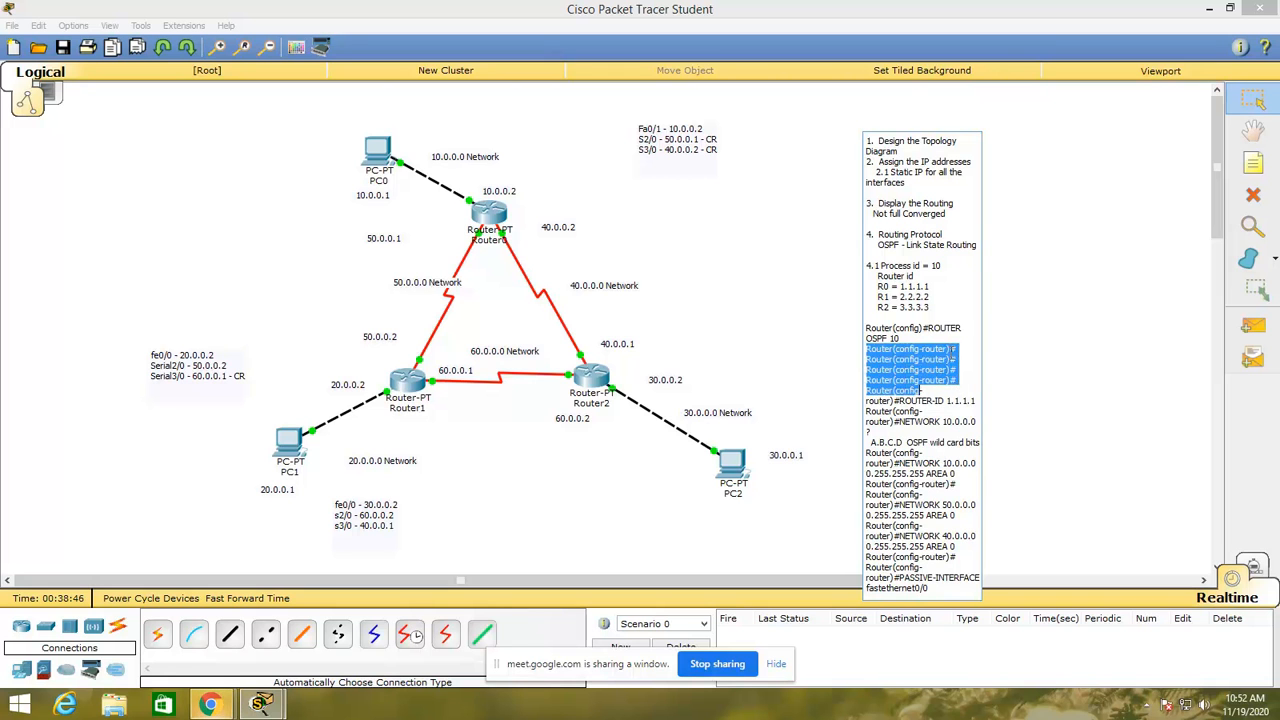
key("Delete")
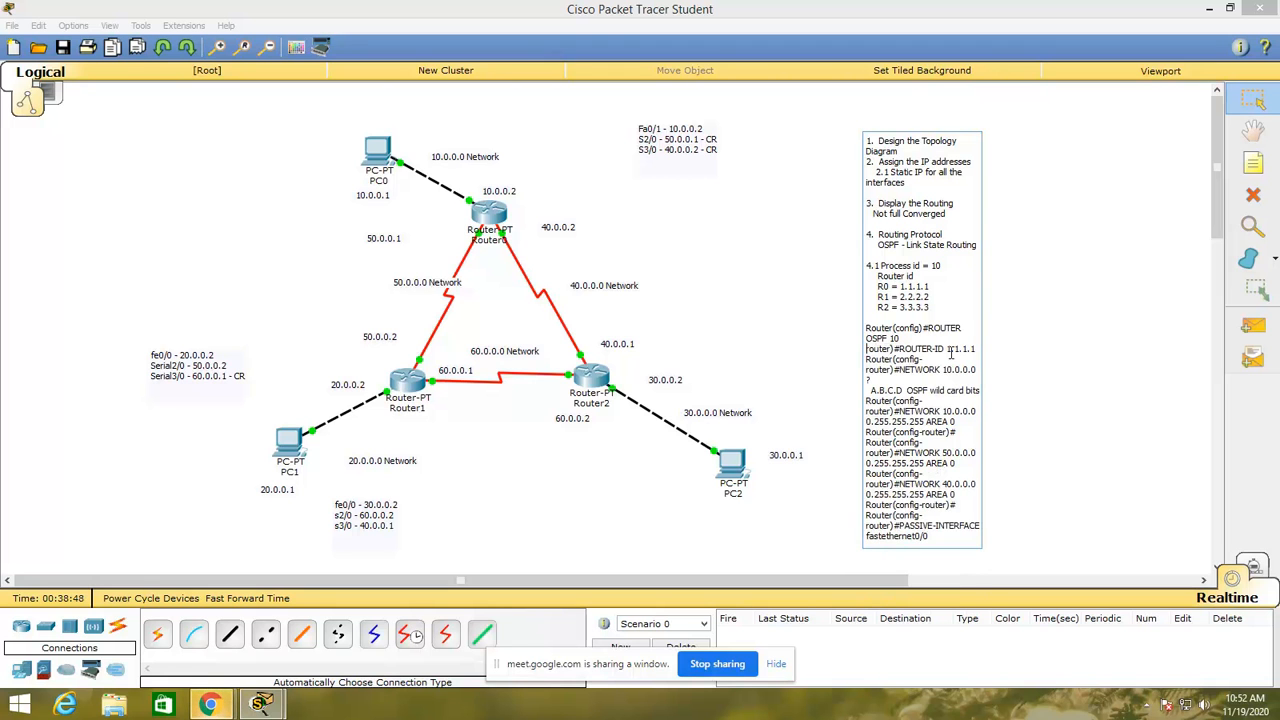
left_click_drag(866, 369, 989, 394)
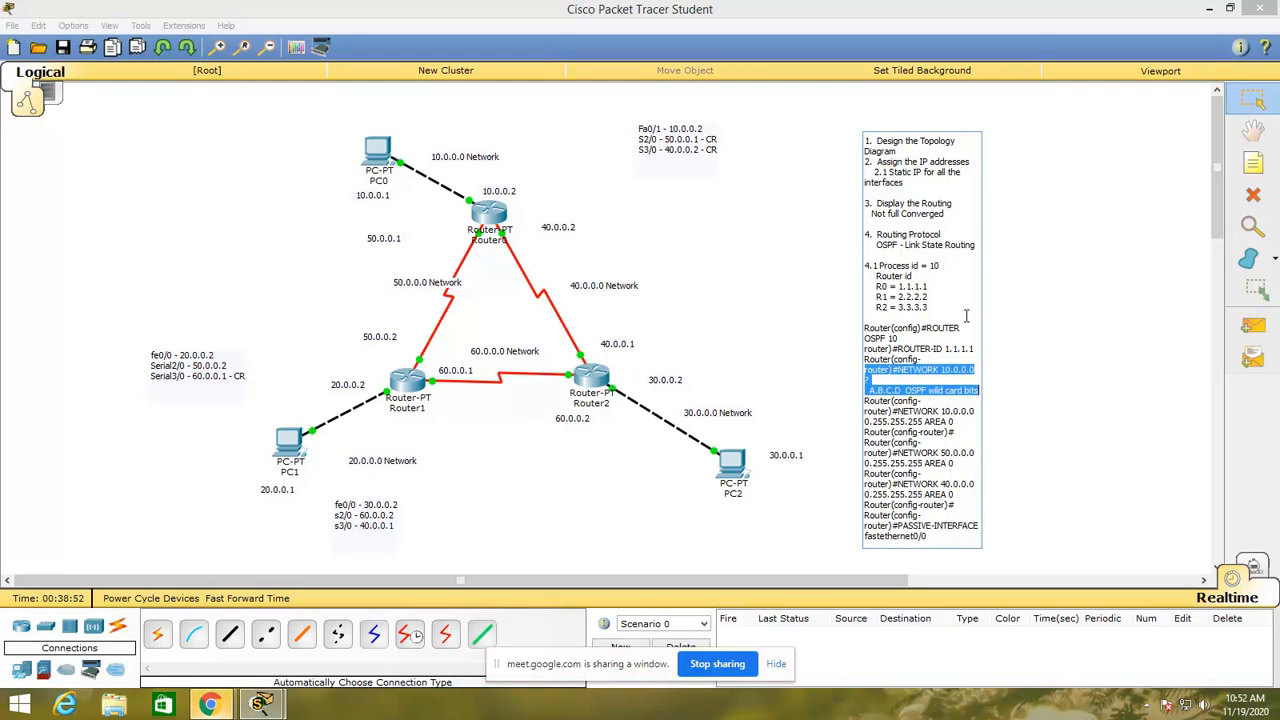
key("Delete")
left_click(1054, 306)
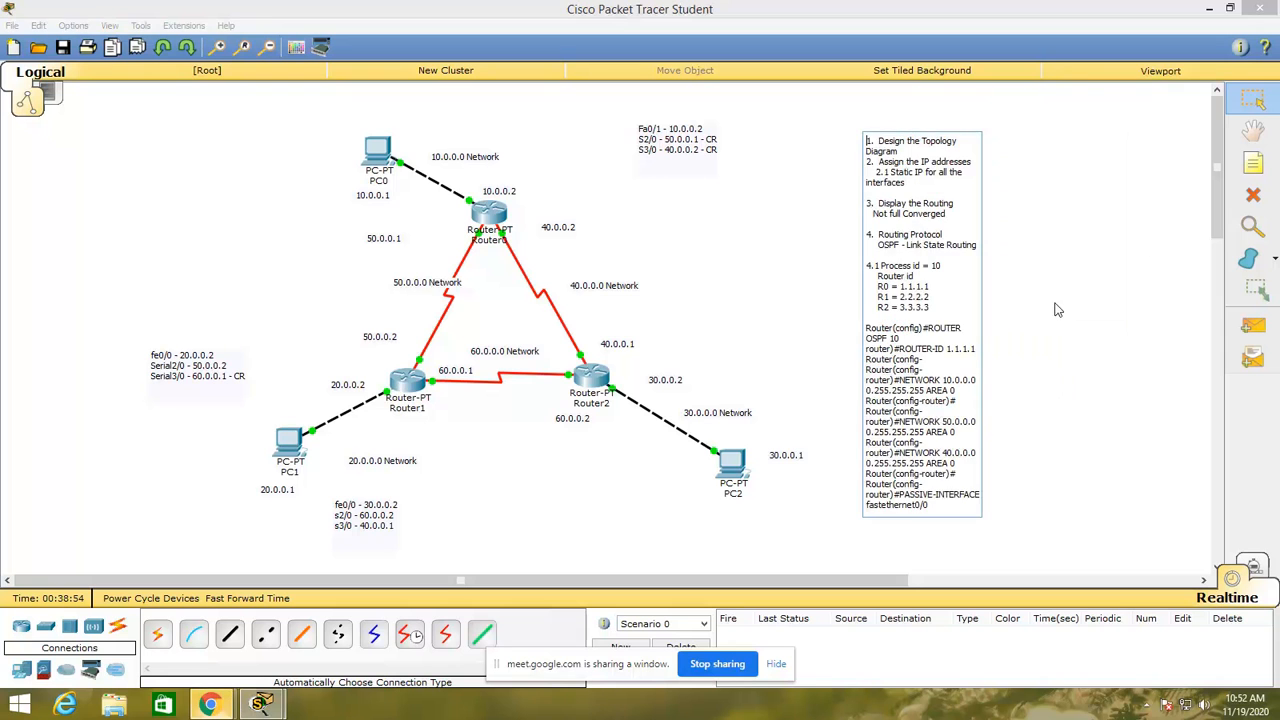
left_click(243, 157)
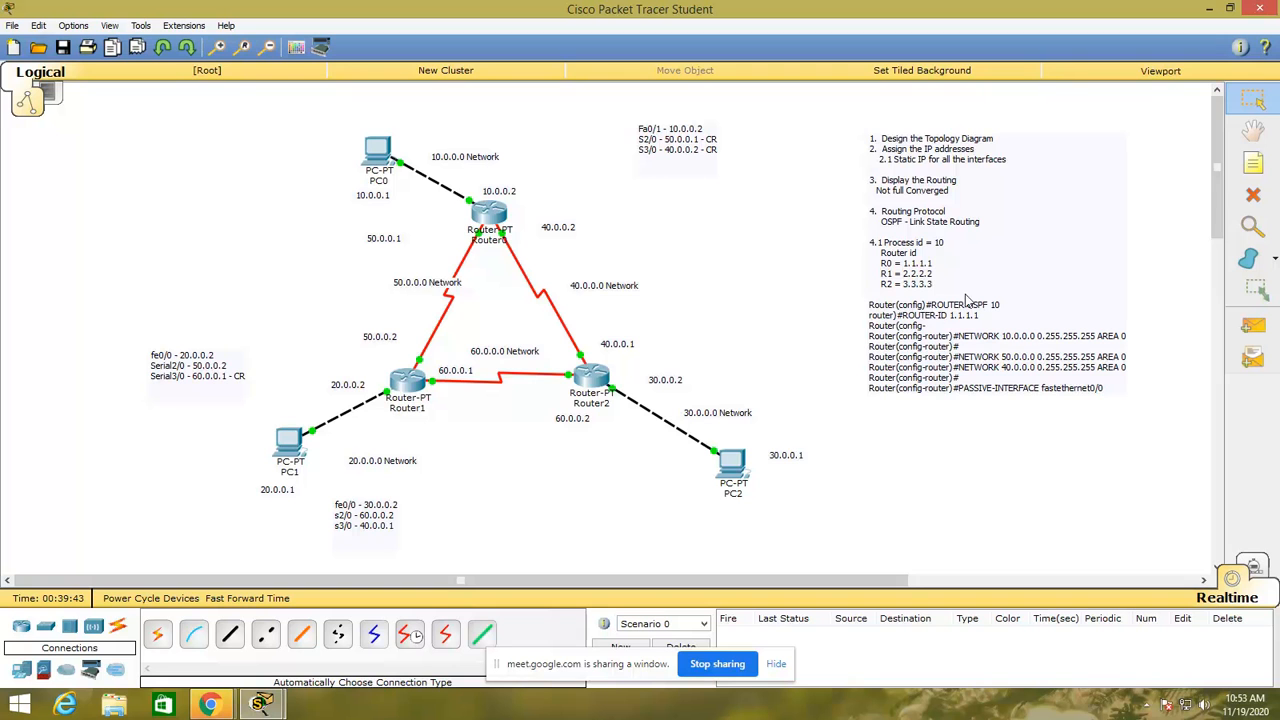
- Open Router1's command line, move its window clear of Router1 in the topology, and enter global configuration mode
left_click(411, 386)
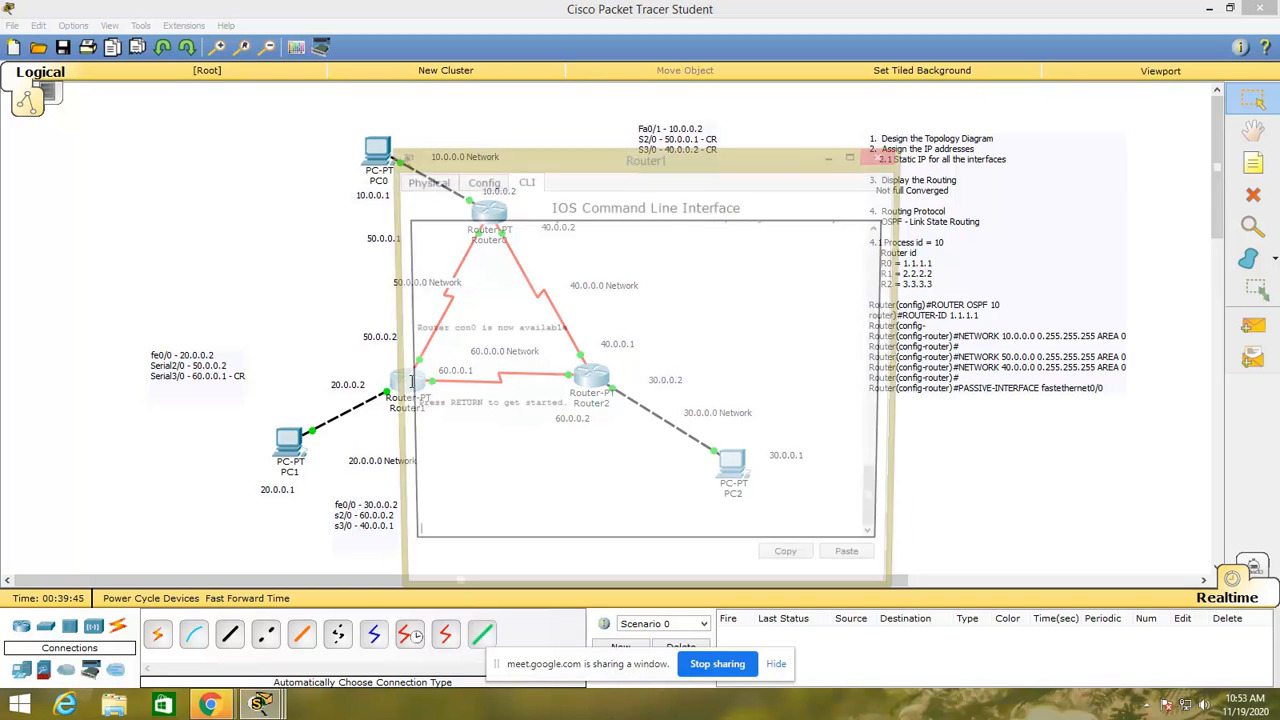
key("Return")
key("Return")
key("Return")
key("Return")
key("Return")
type("en")
key("Return")
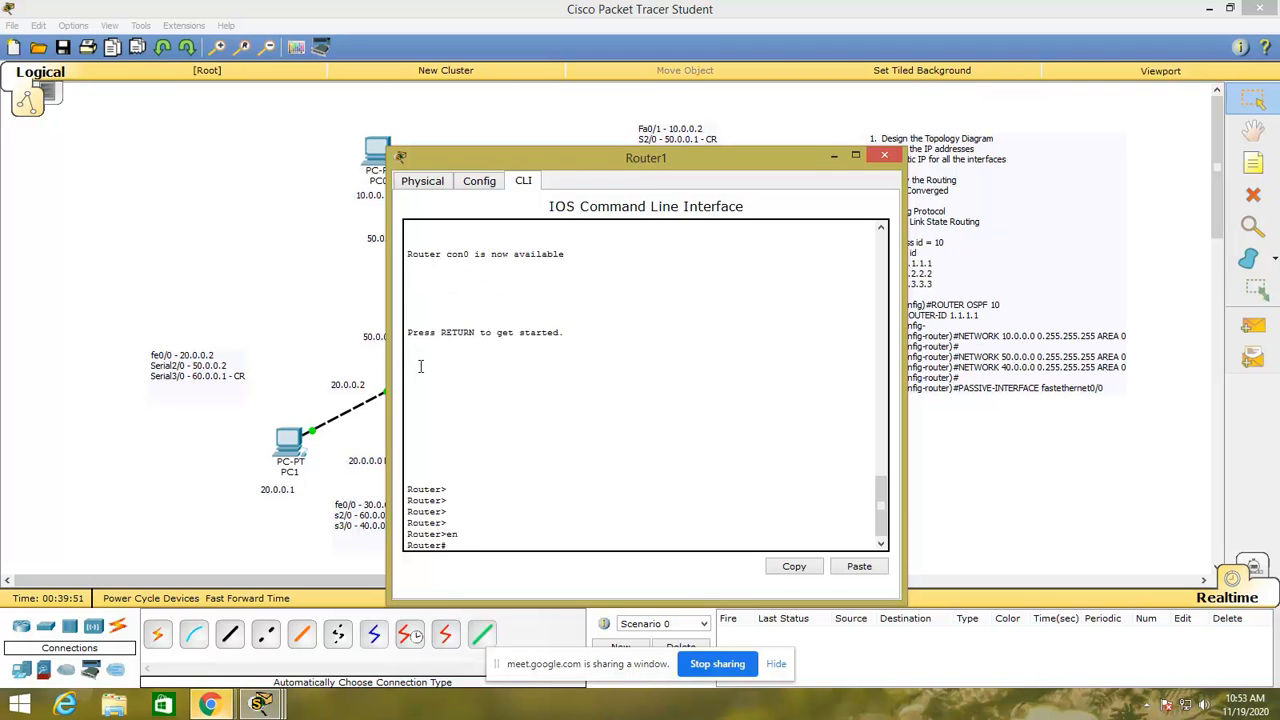
left_click_drag(552, 160, 636, 112)
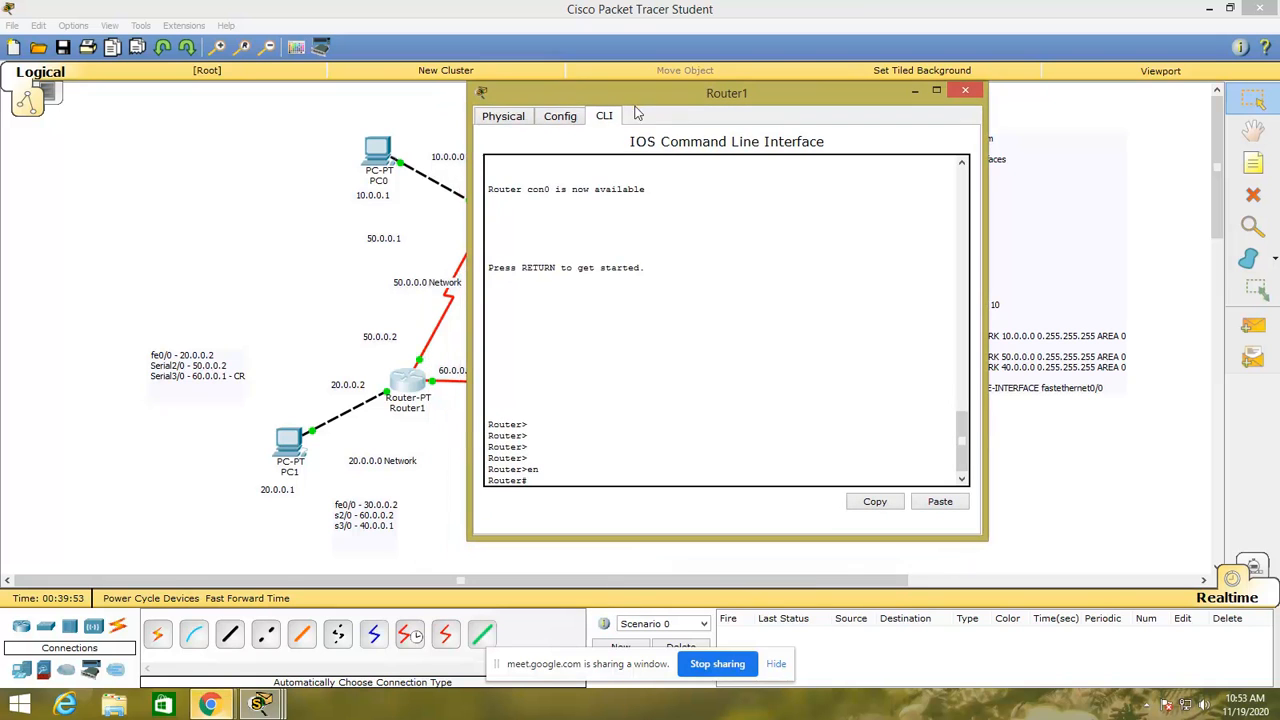
key("Return")
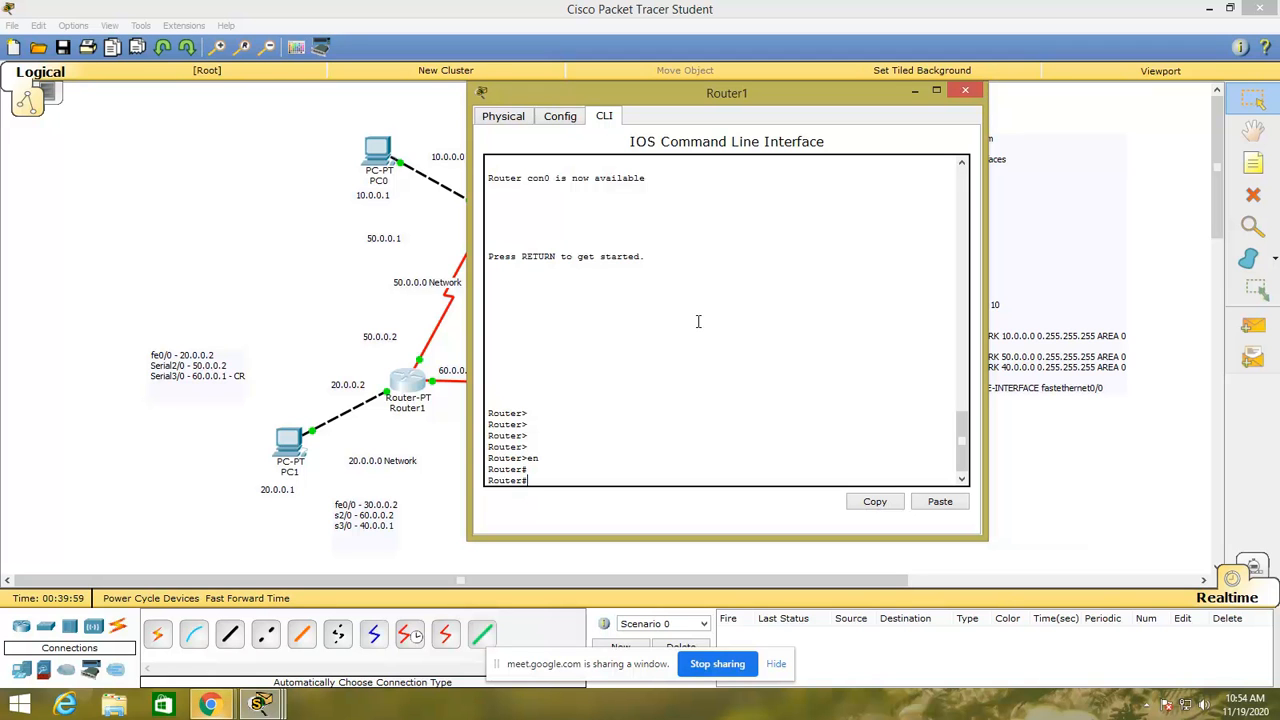
type("conf ter")
key("Return")
key("Return")
key("Return")
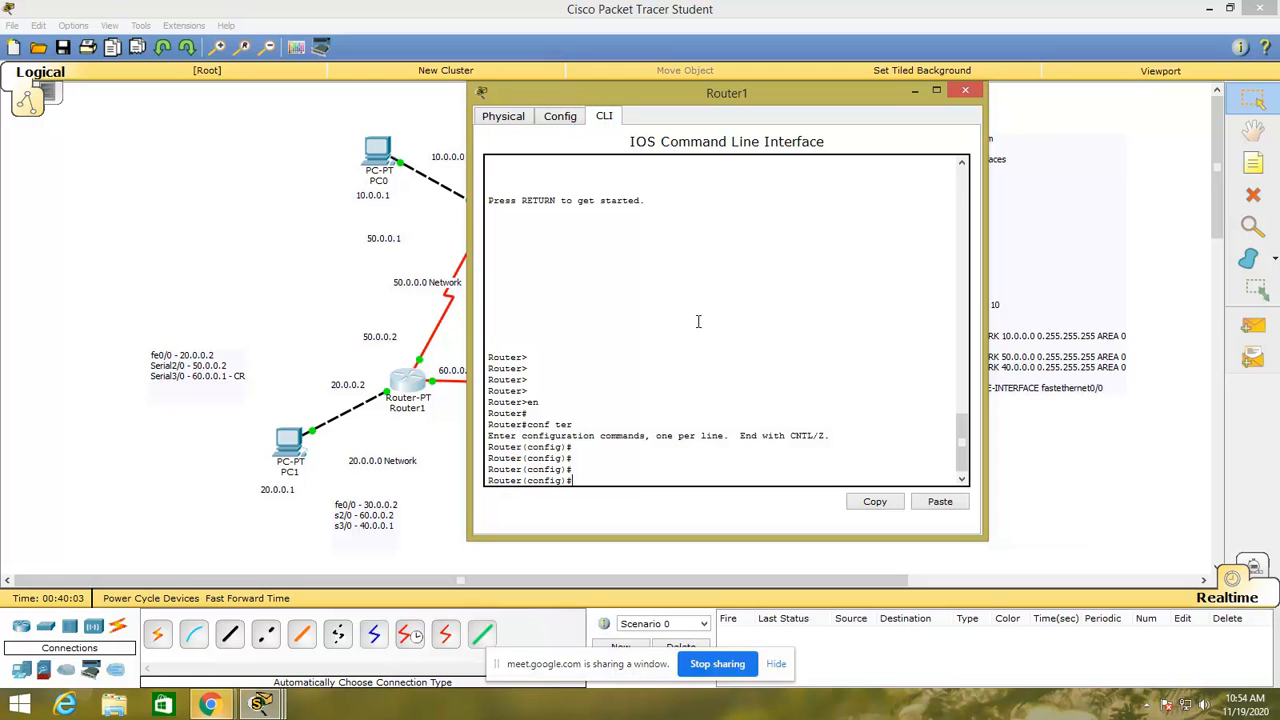
- Start OSPF process 10 on Router1 and set its router ID to 2.2.2.2
type("router o")
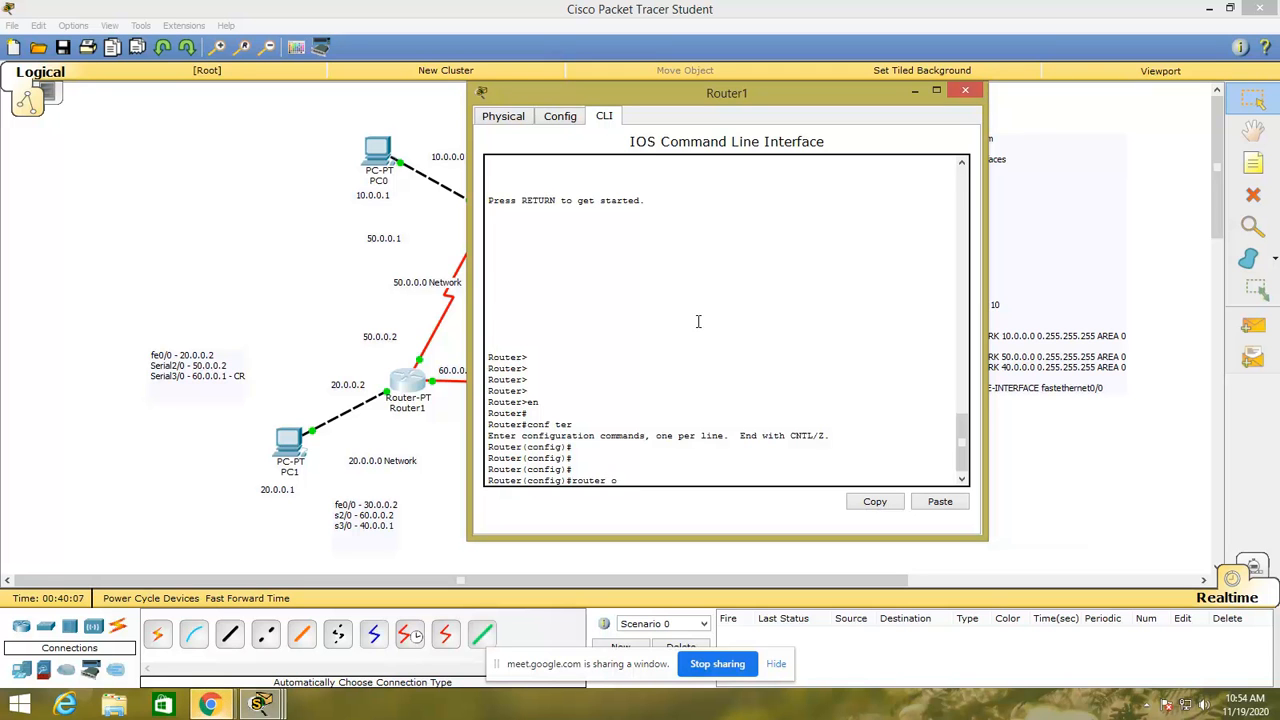
type("spf 10")
key("Return")
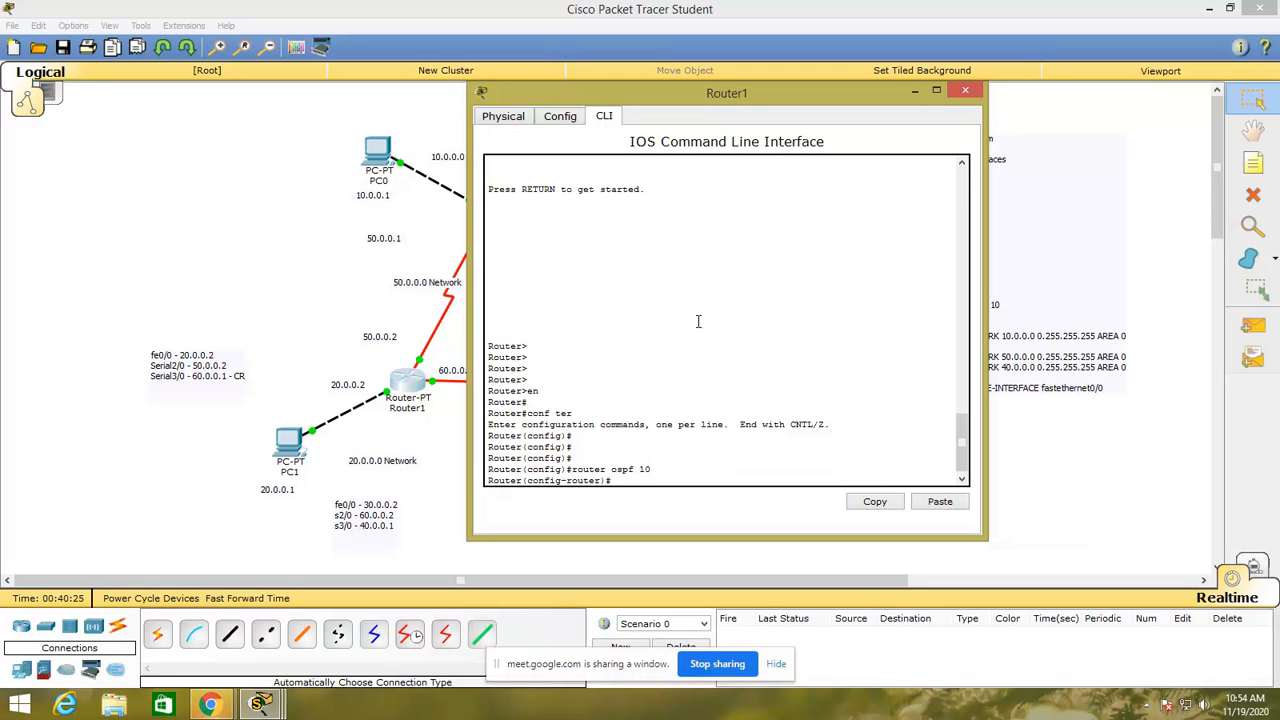
type("router-id 2.2.2.2")
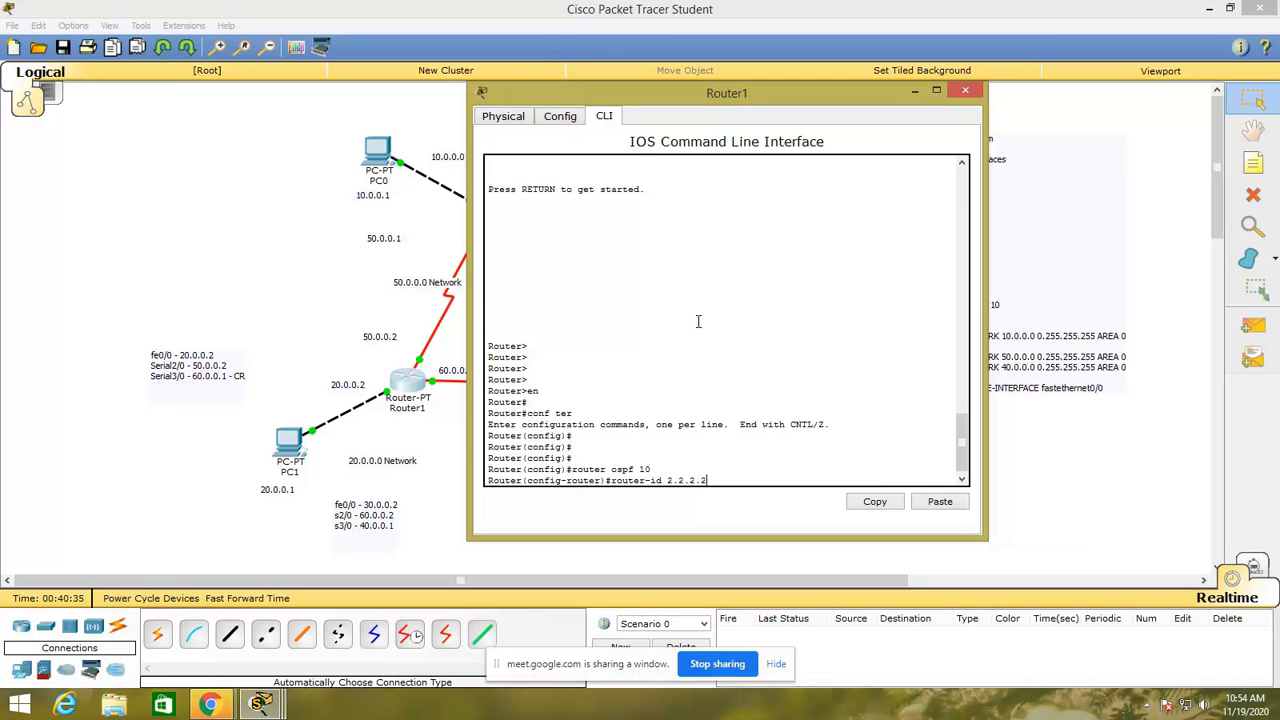
key("Return")
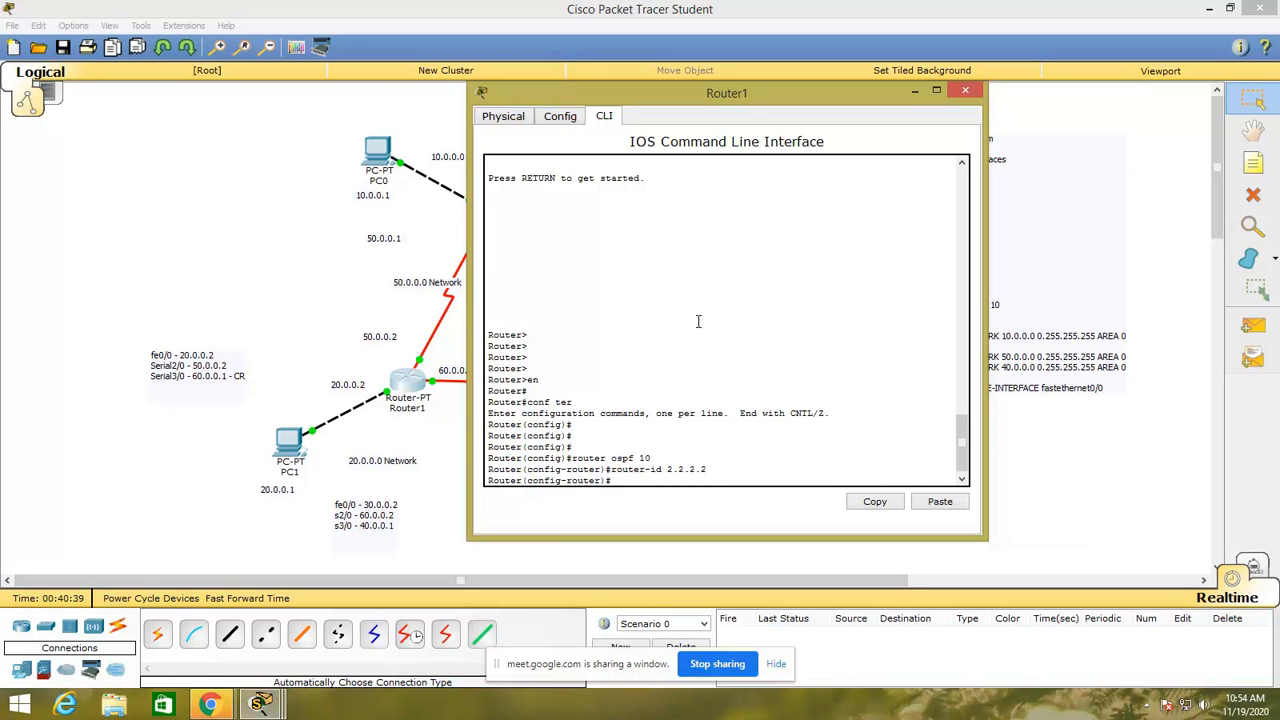
- Move the Router1 window off its links and advertise network 20.0.0.0 with wildcard 0.255.255.255 in OSPF area 0
type("network")
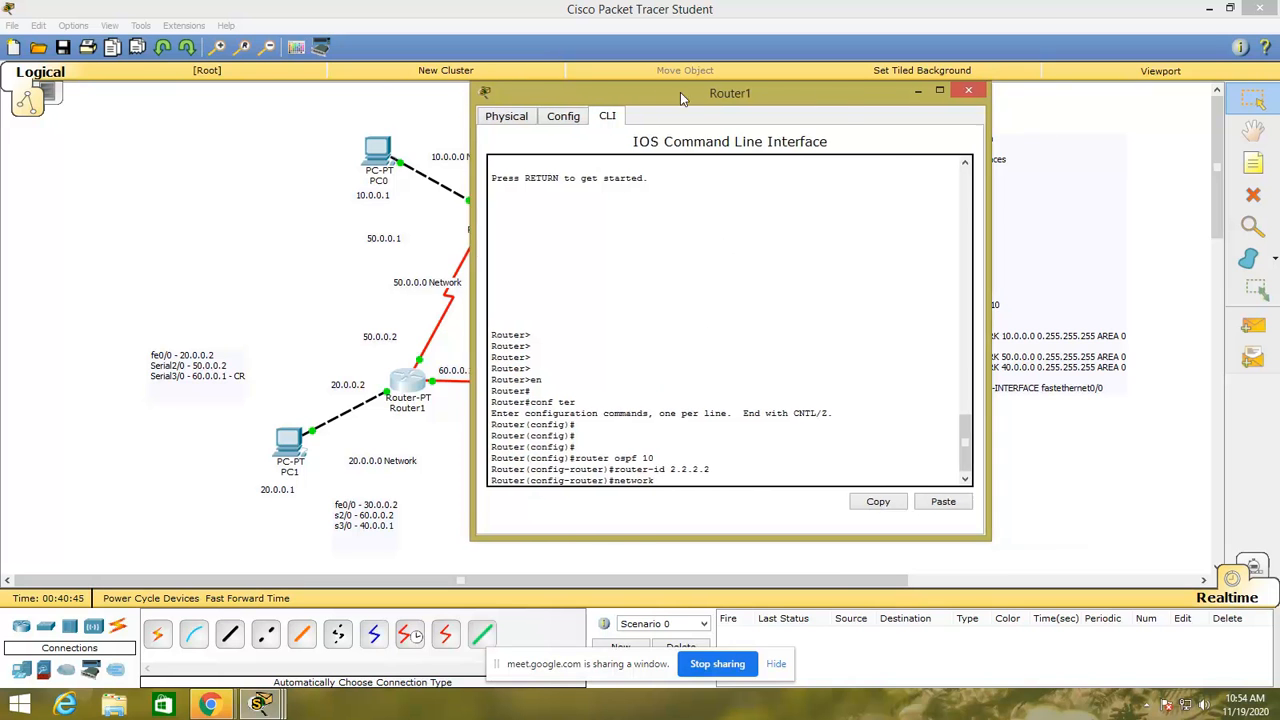
left_click_drag(610, 95, 718, 102)
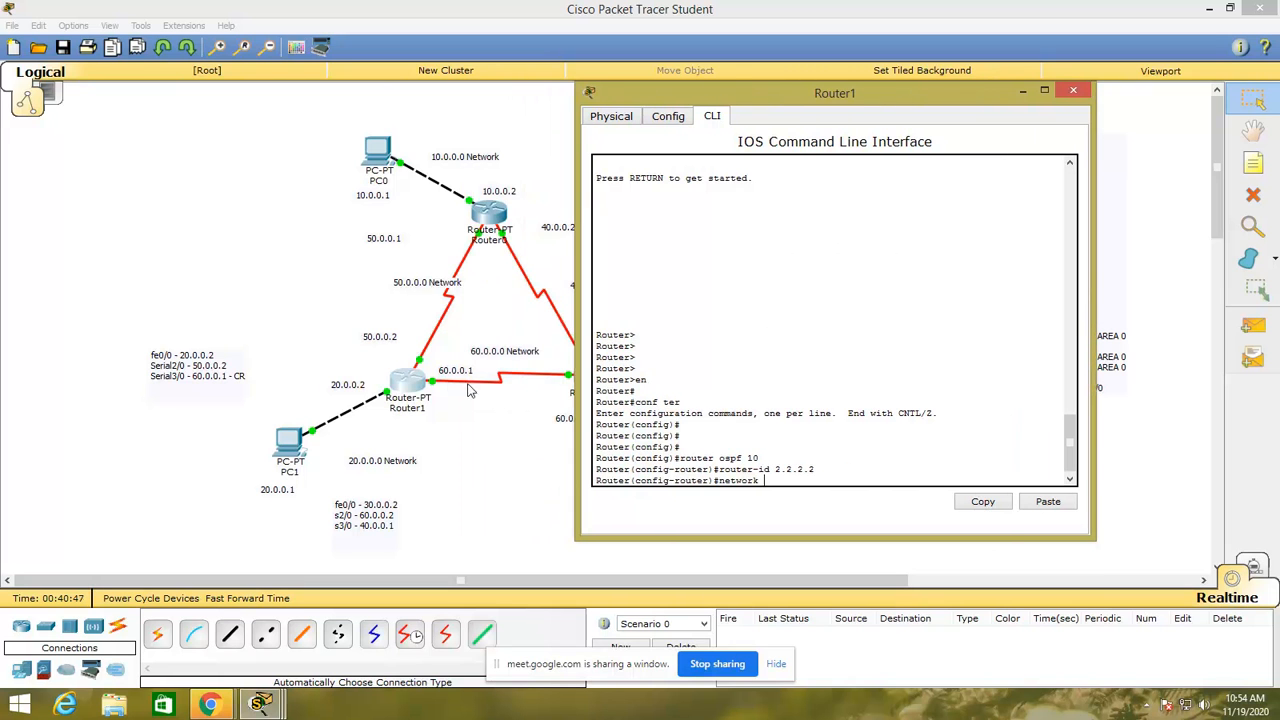
type("20.0.0.0")
type("0.255.255.255")
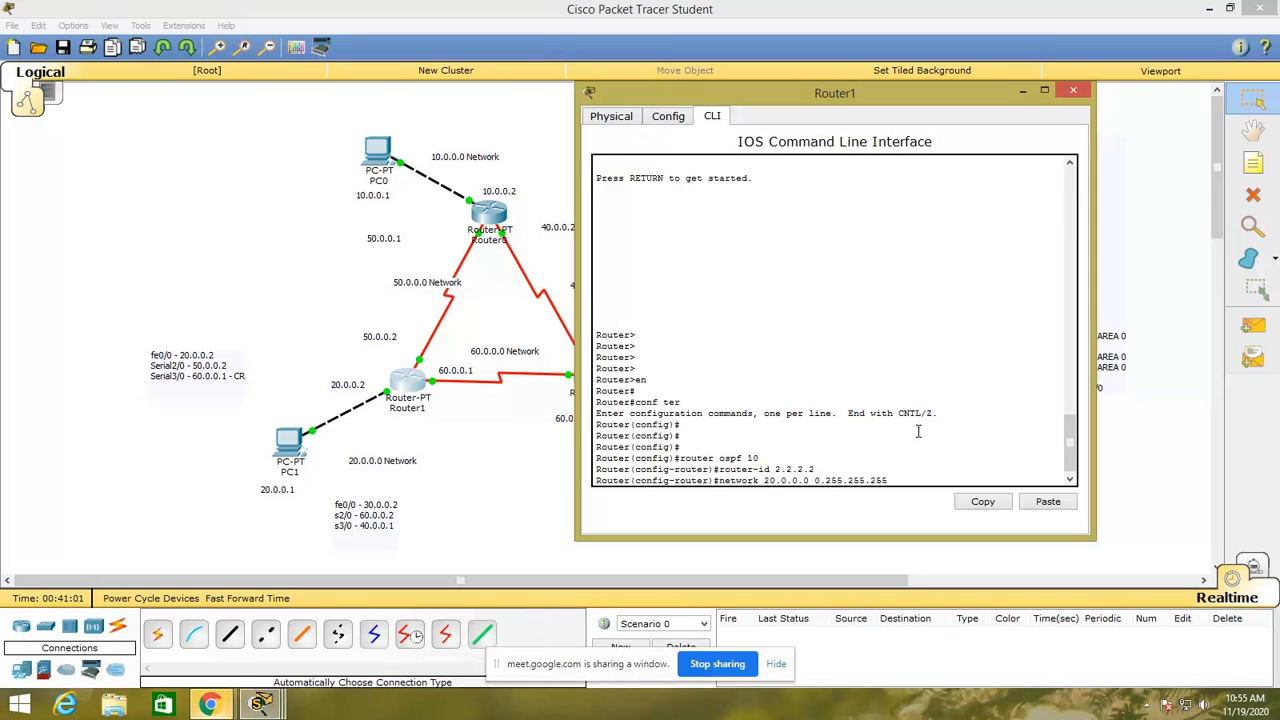
type(" area 0")
key("Return")
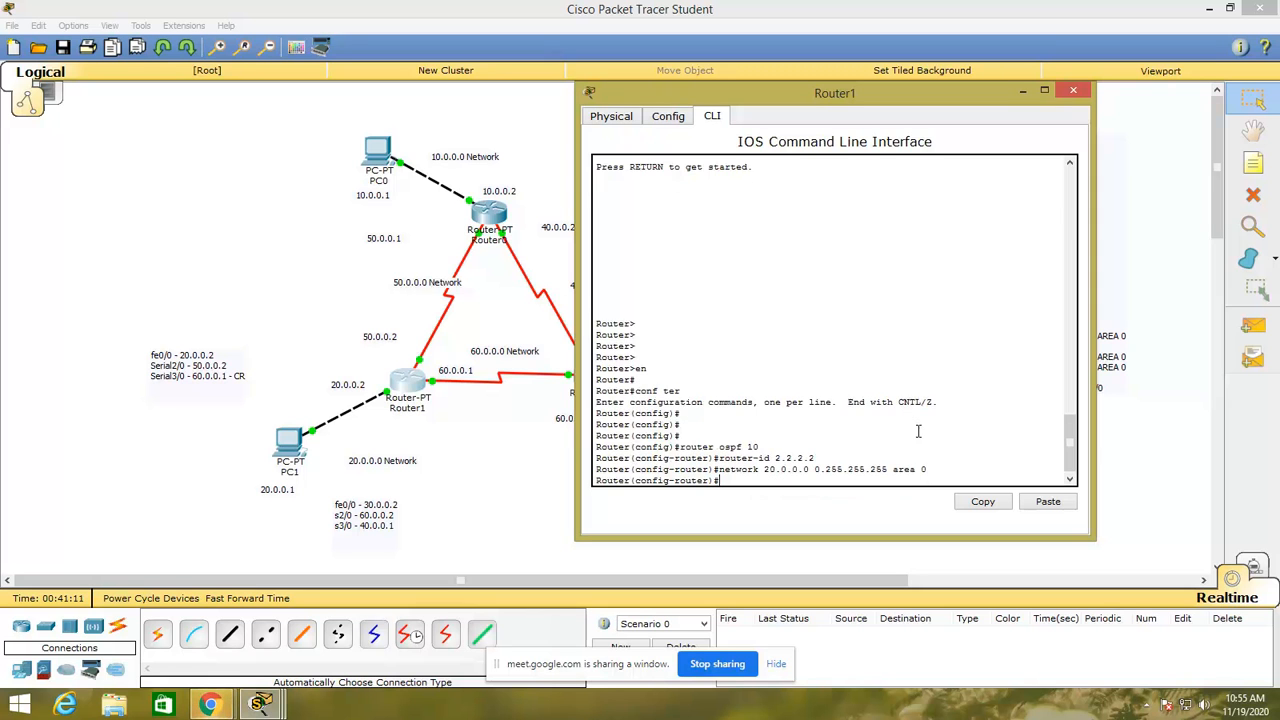
- Advertise network 50.0.0.0 with wildcard 0.255.255.255 in OSPF area 0 on Router1
type("network")
type("50.0.0")
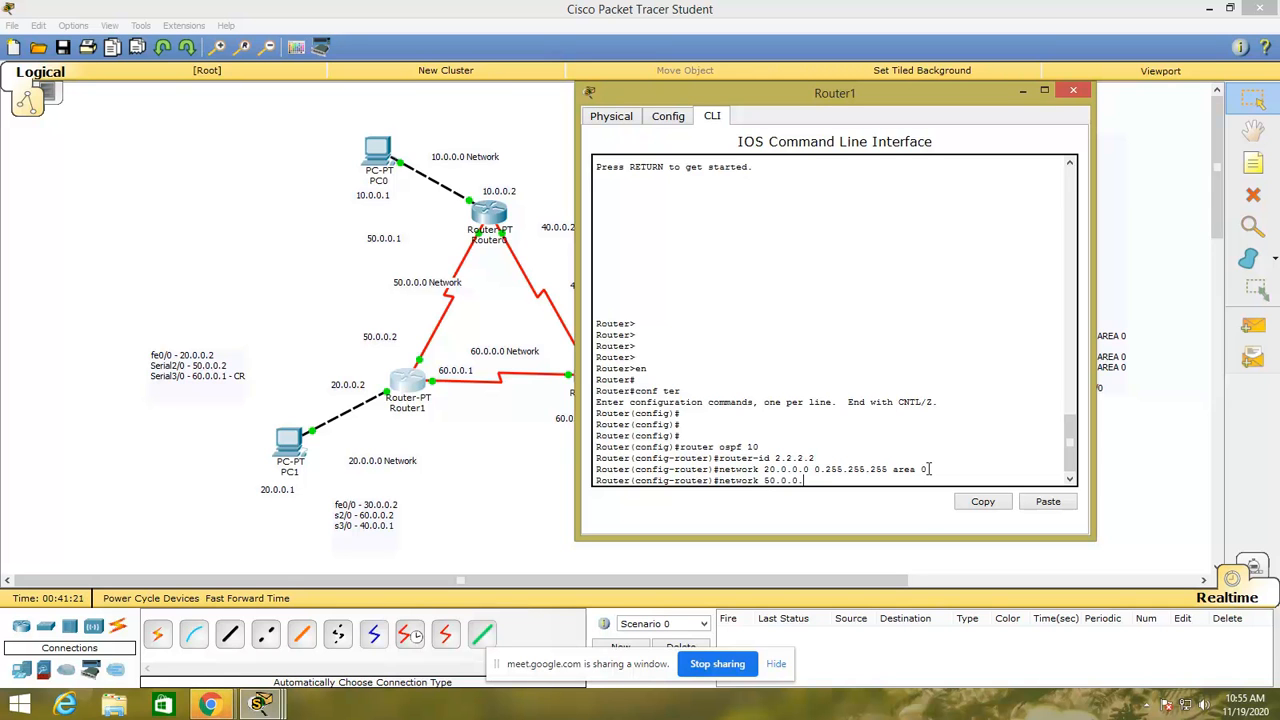
type(".0 0.255.255.255 area 0")
key("Return")
type("net")
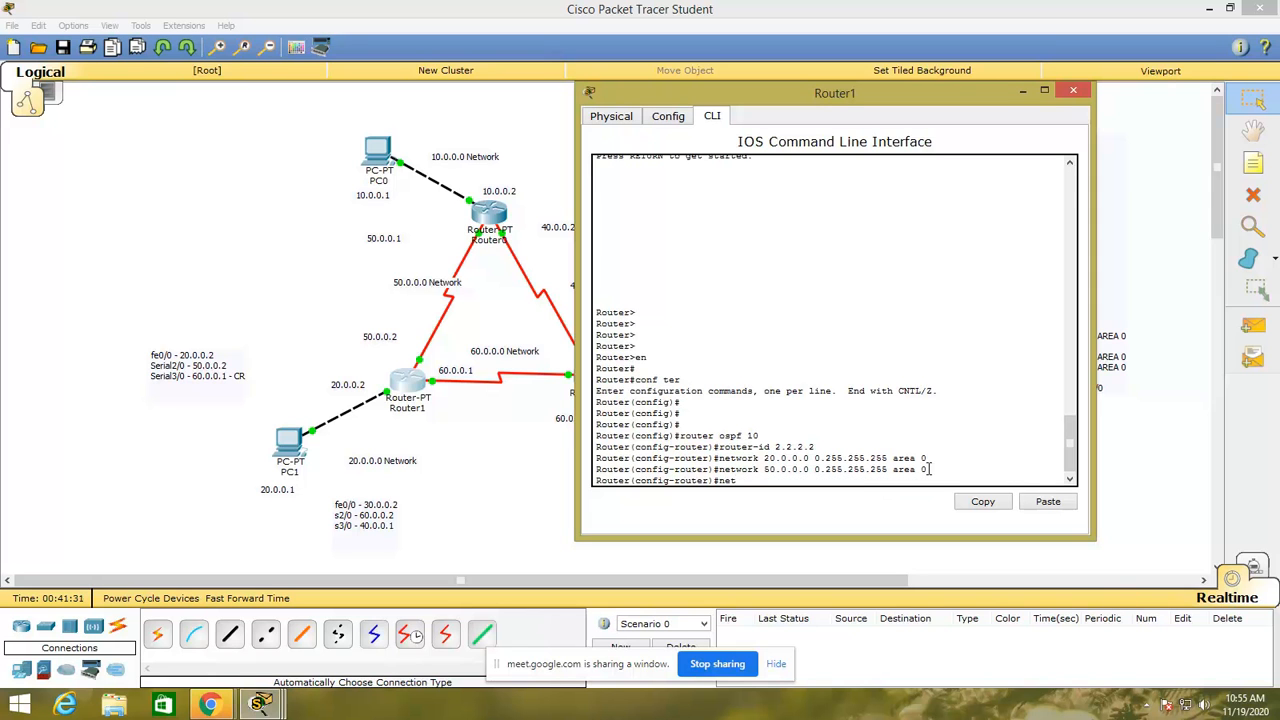
type("work 60.")
key("BackSpace")
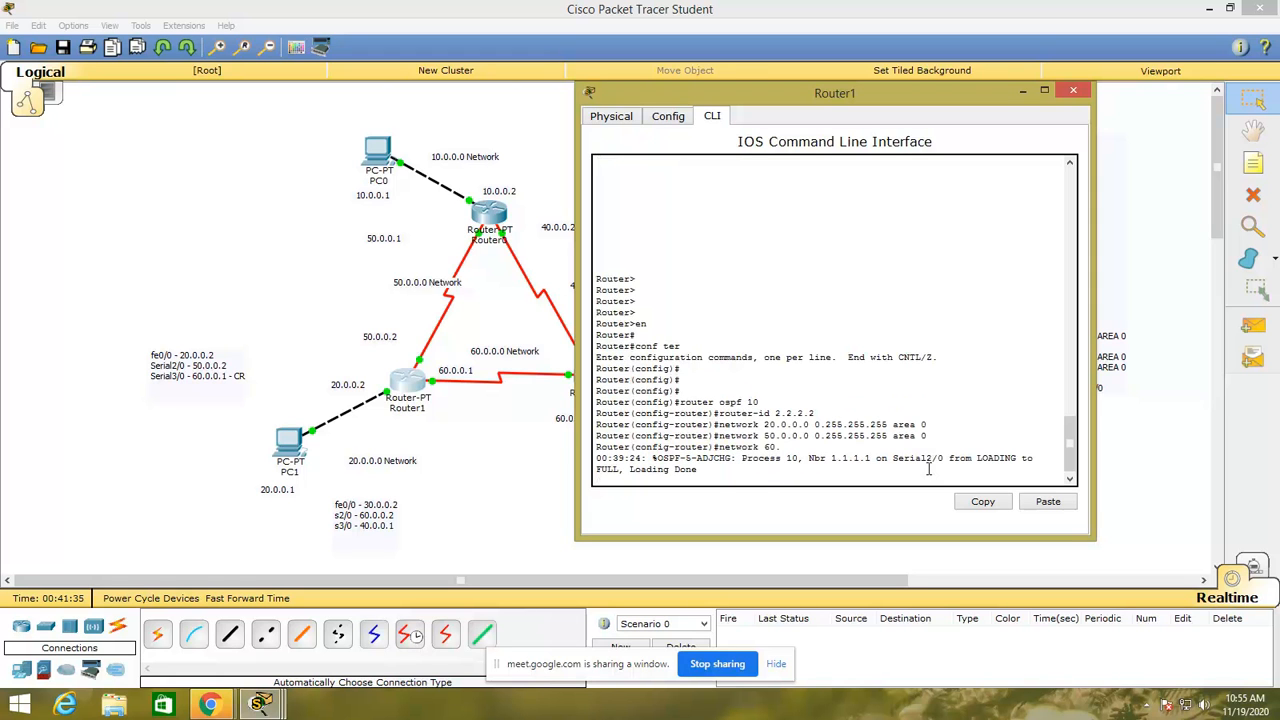
key("Return")
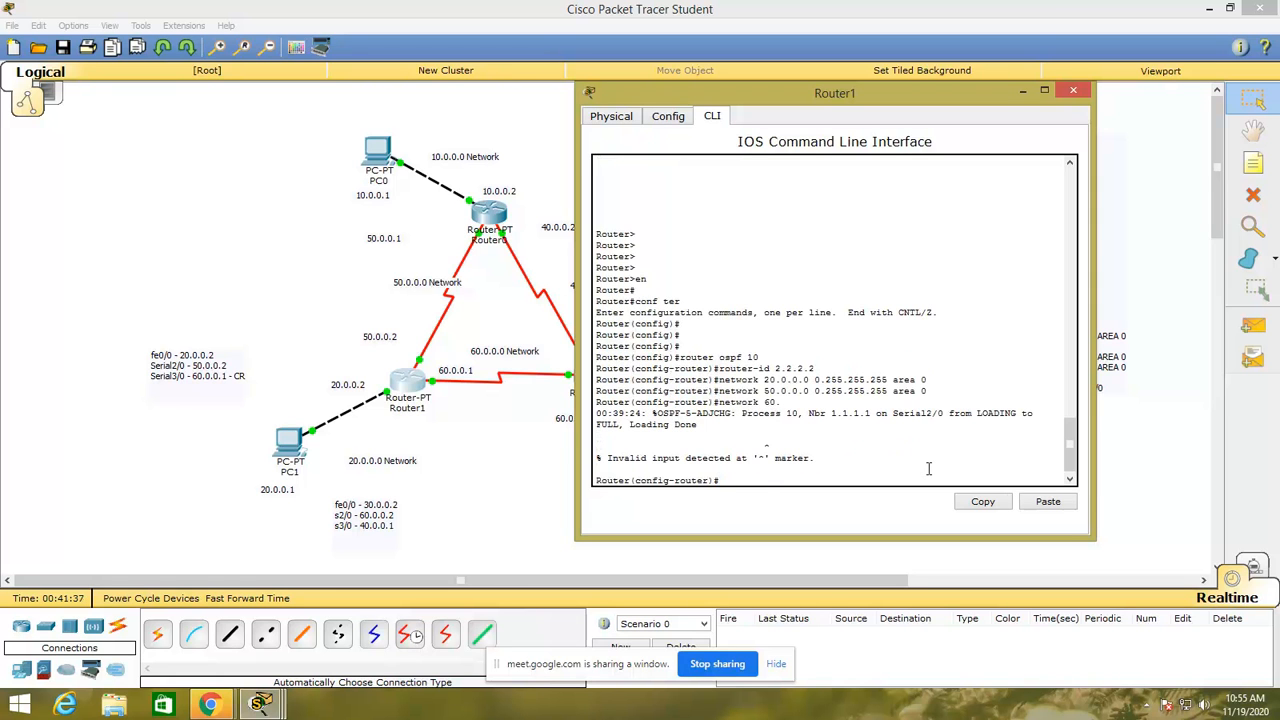
- Advertise network 60.0.0.0 with wildcard 0.255.255.255 in OSPF area 0 on Router1
type("networ")
type("k 60.0.0.0 0.")
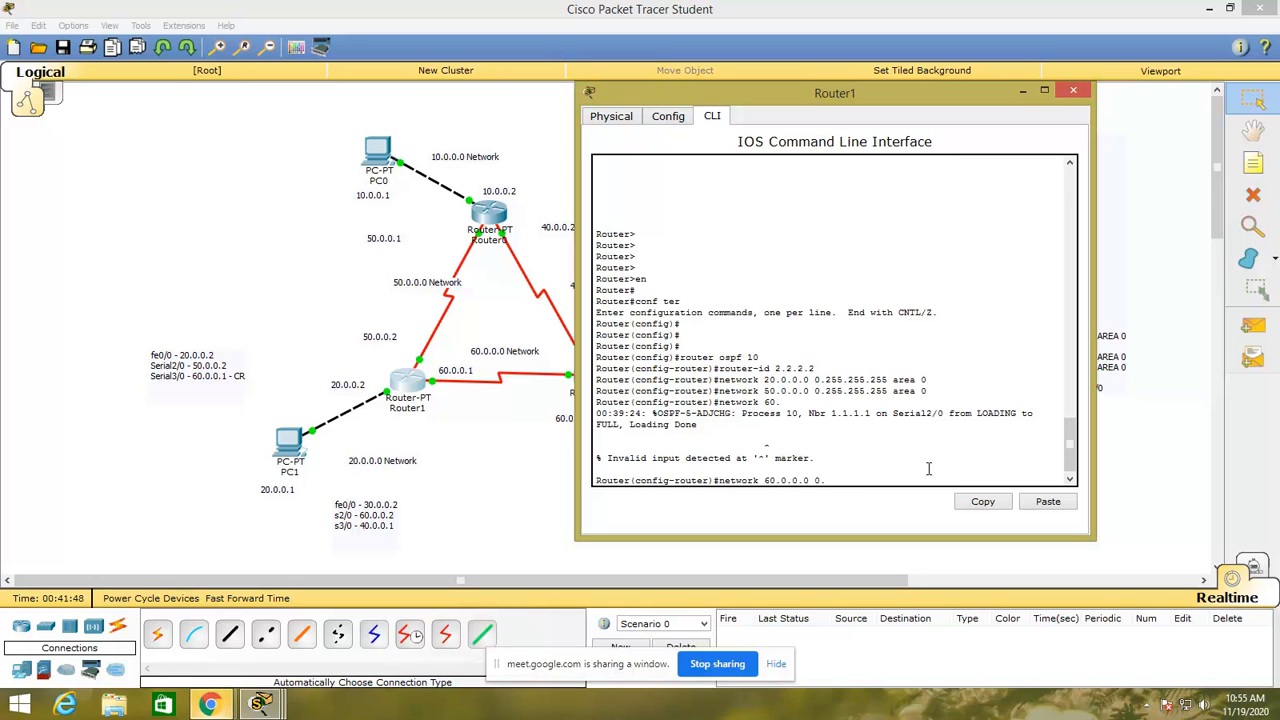
type("255.255.255 area 0")
key("Return")
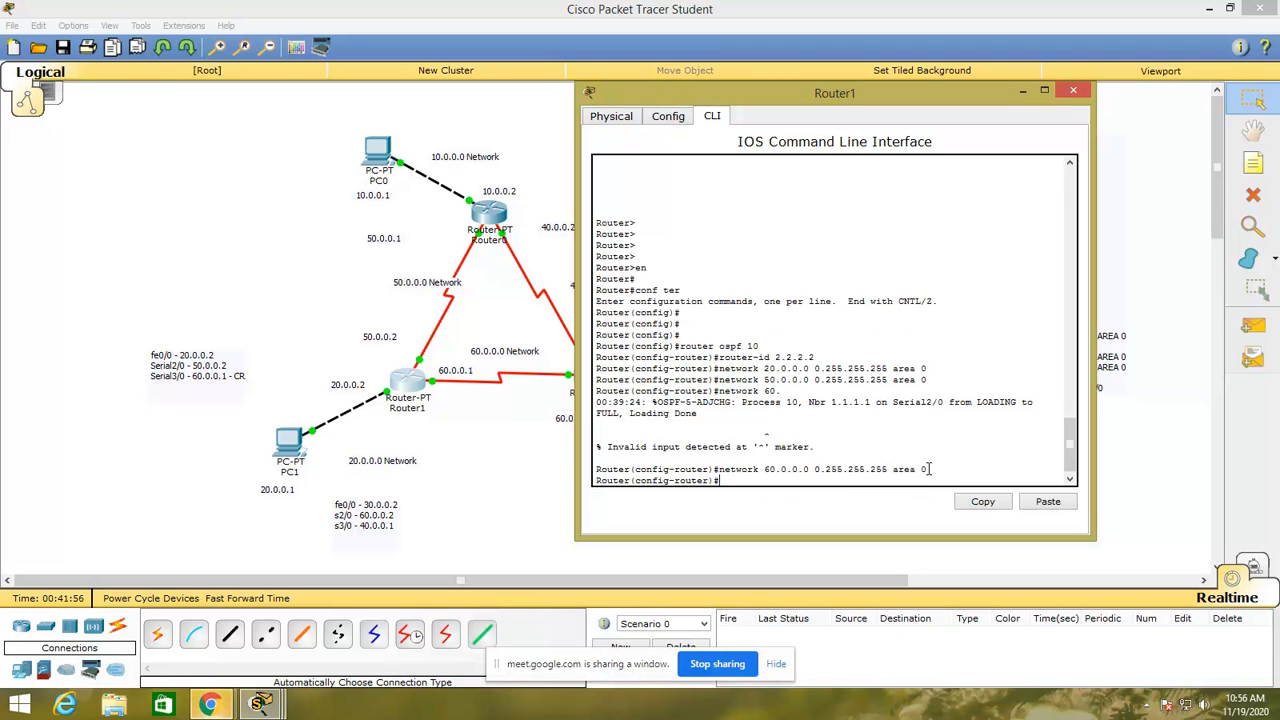
key("Return")
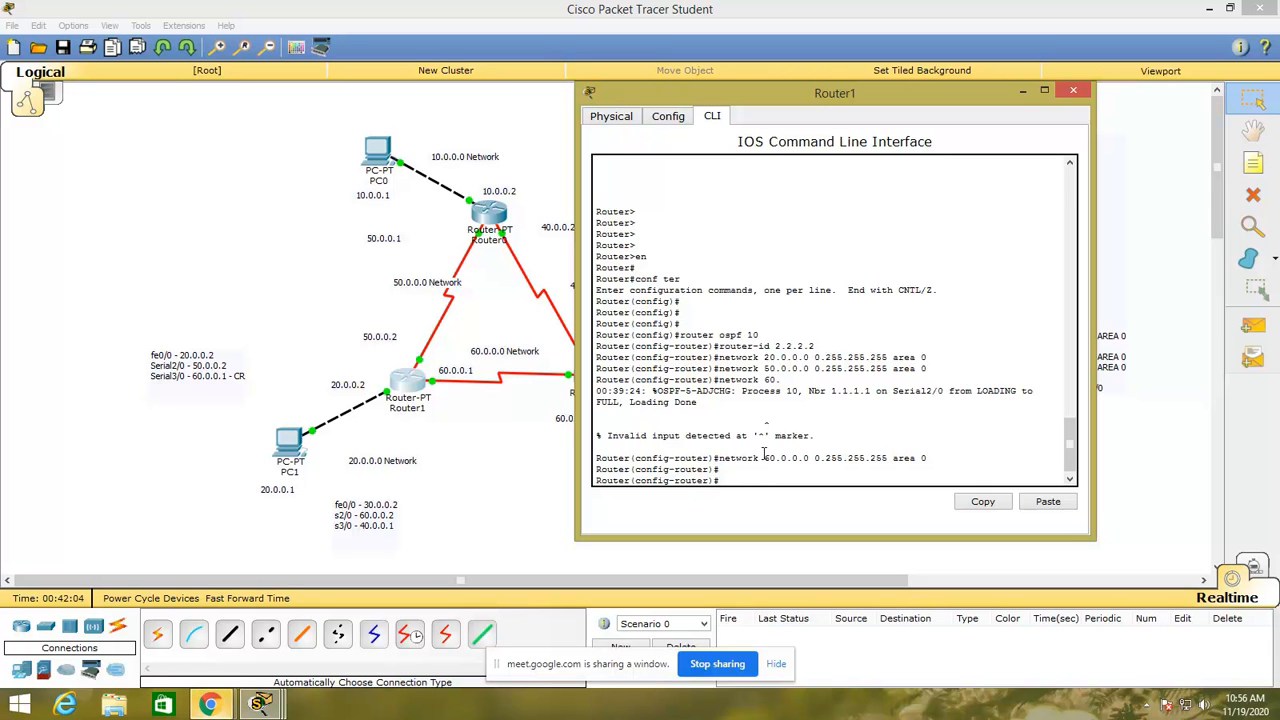
- Make fastethernet0/0 a passive OSPF interface on Router1 and close the router's window
type("passive-interface fasteth")
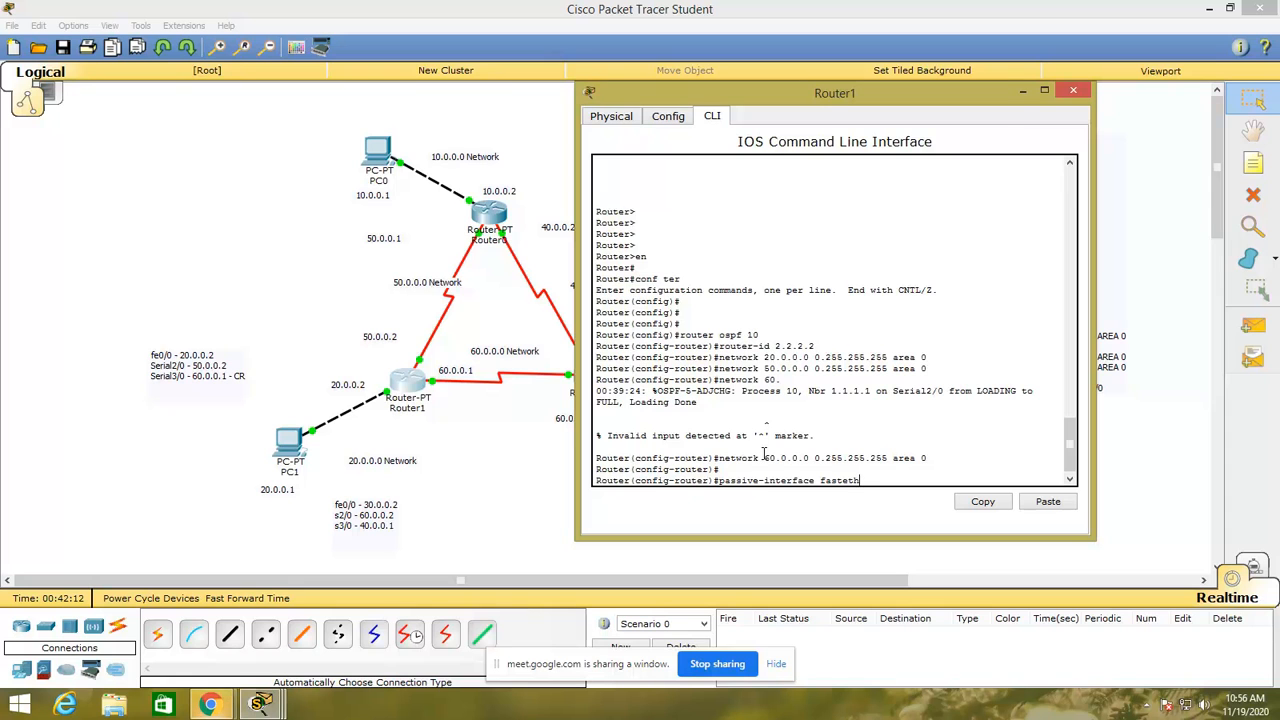
type("ernet0/0")
key("Return")
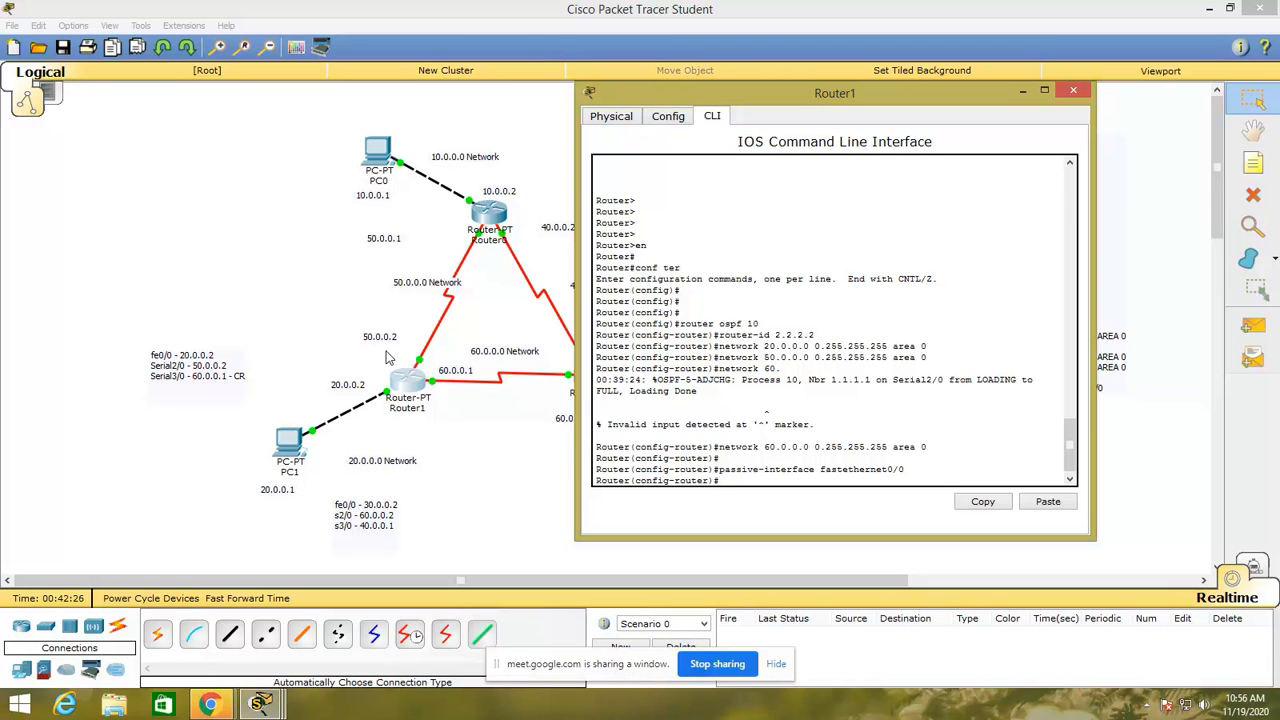
left_click(1066, 91)
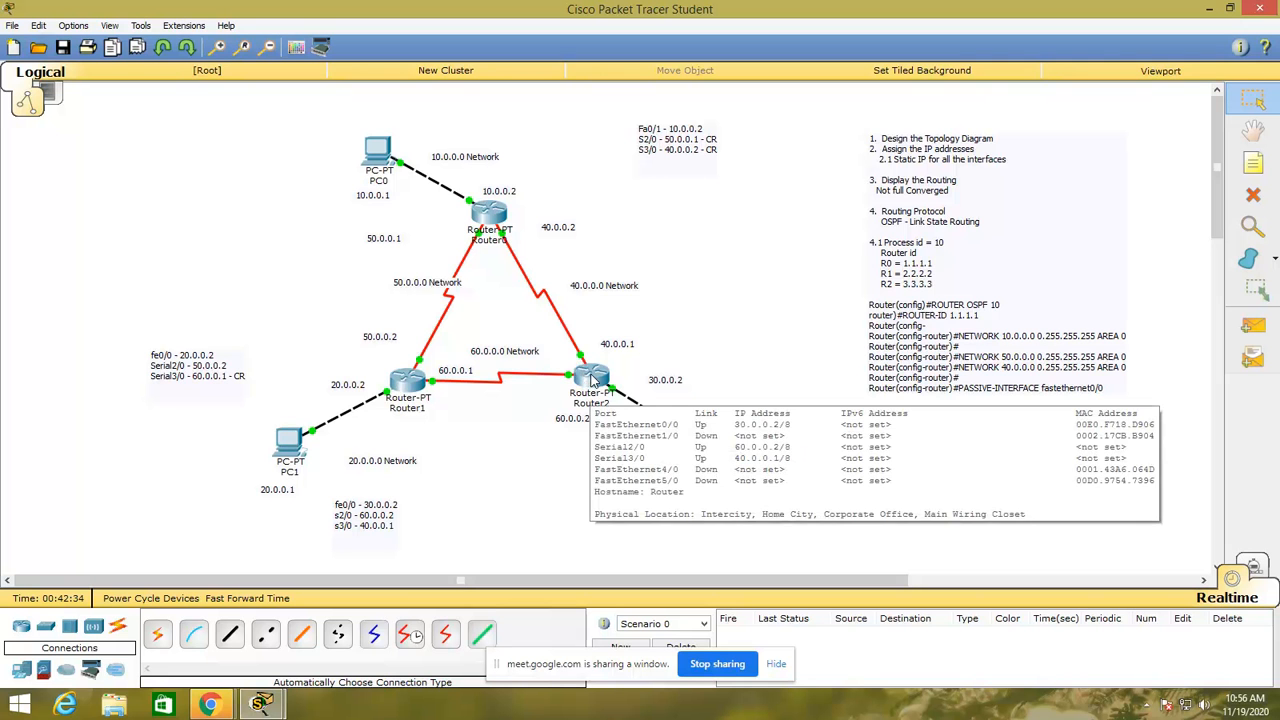
- Open Router2's command line and enter global configuration mode through privileged mode
left_click(591, 380)
key("Return")
key("Return")
key("Return")
key("Return")
key("Return")
type("en")
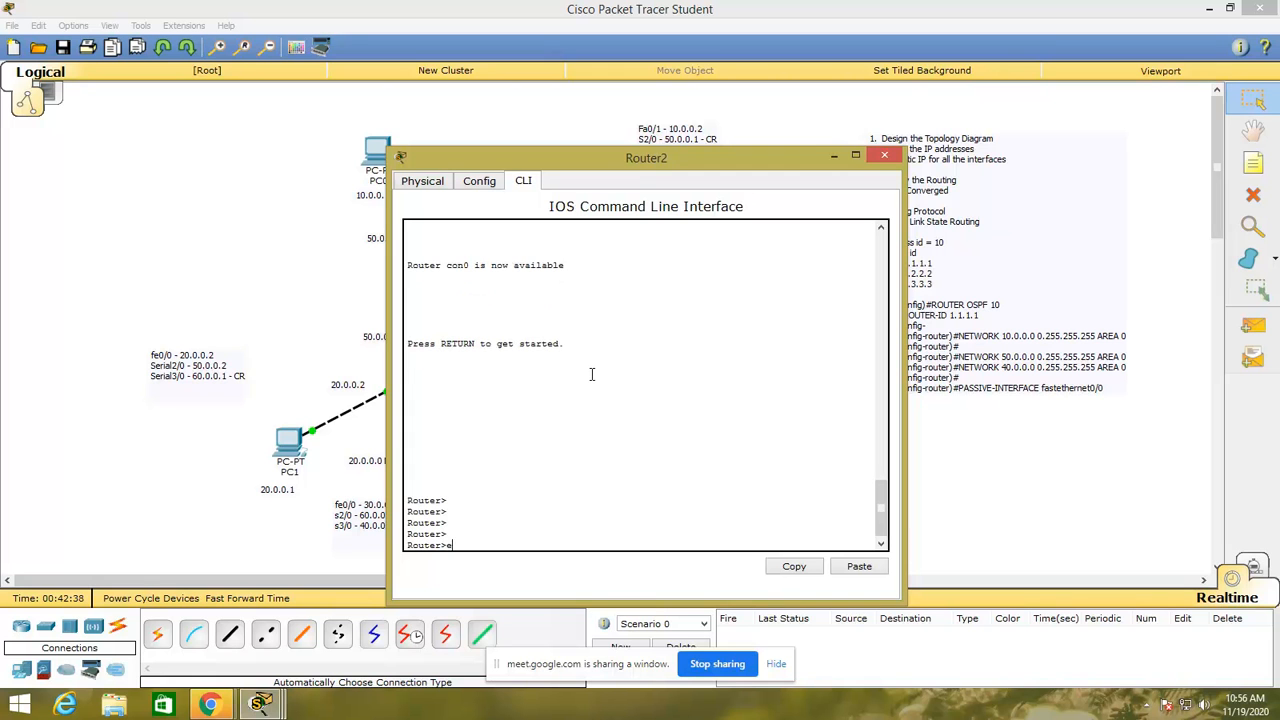
key("Return")
key("Return")
key("Return")
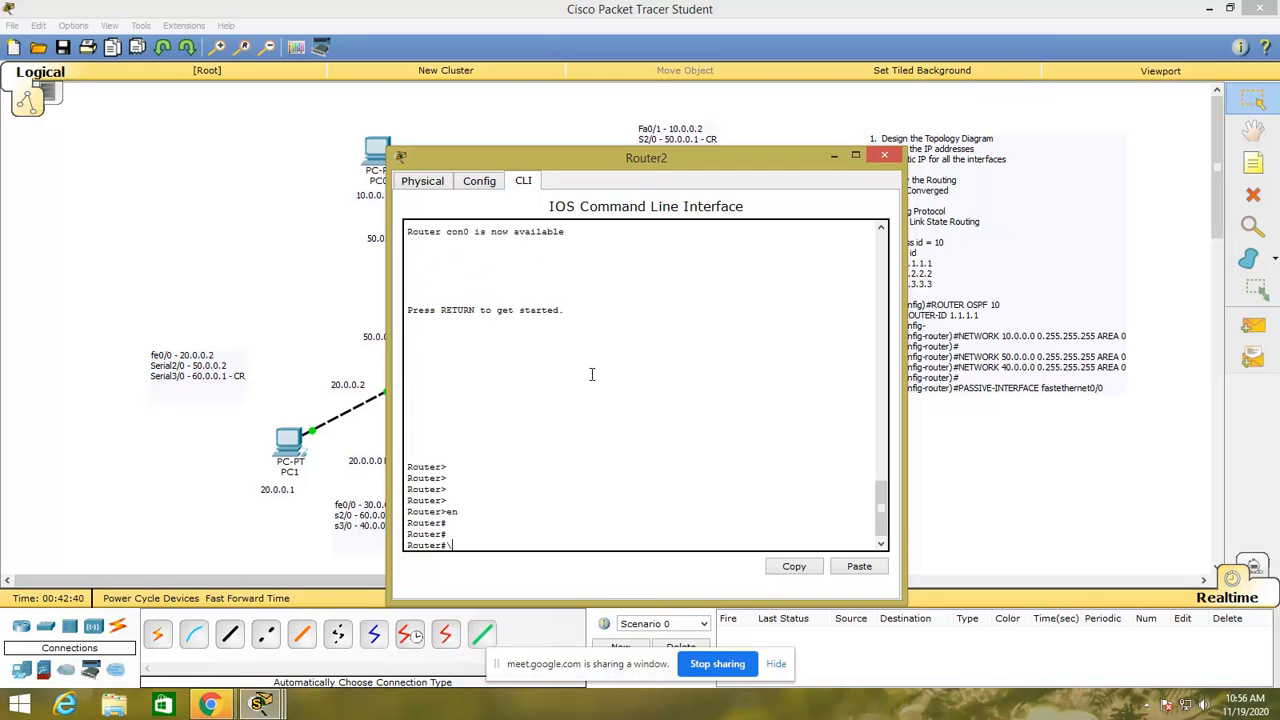
type("conf ter")
key("Return")
key("Return")
key("Return")
key("Return")
key("Return")
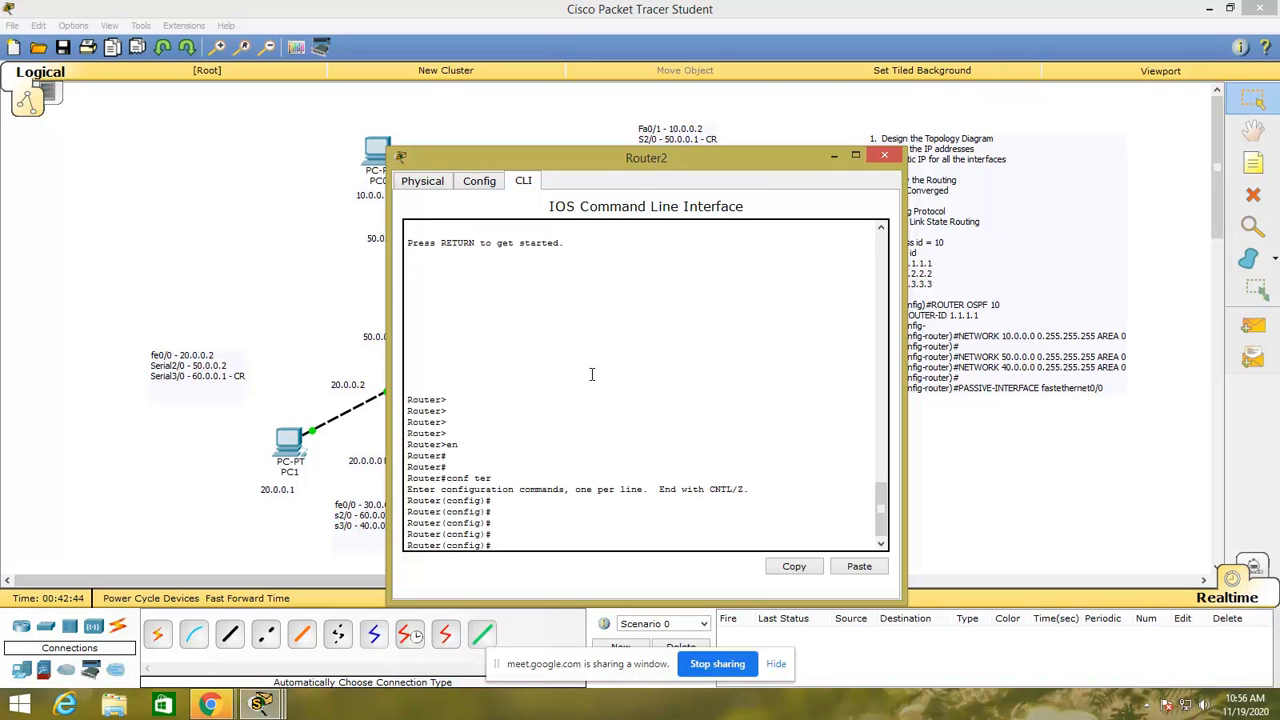
- Start OSPF process 10 on Router2 and set its router ID to 3.3.3.3
left_click_drag(639, 166, 772, 105)
type("route")
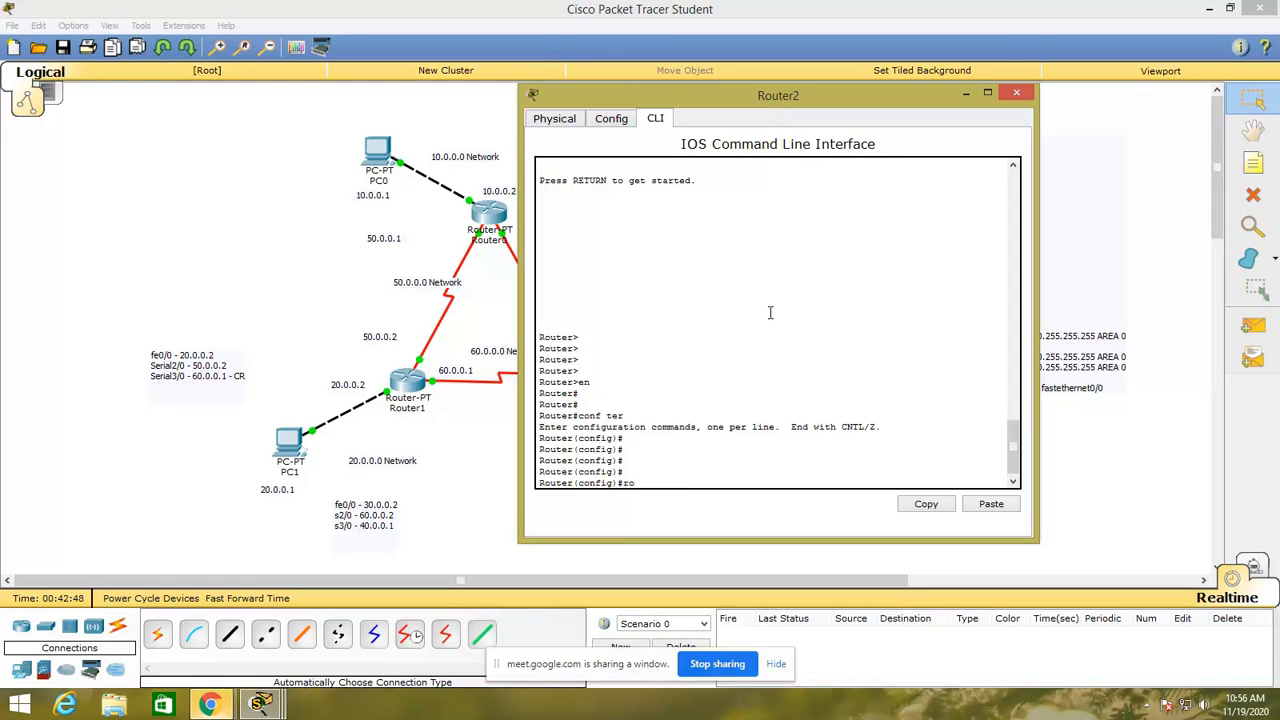
type("r ospf 10")
key("Return")
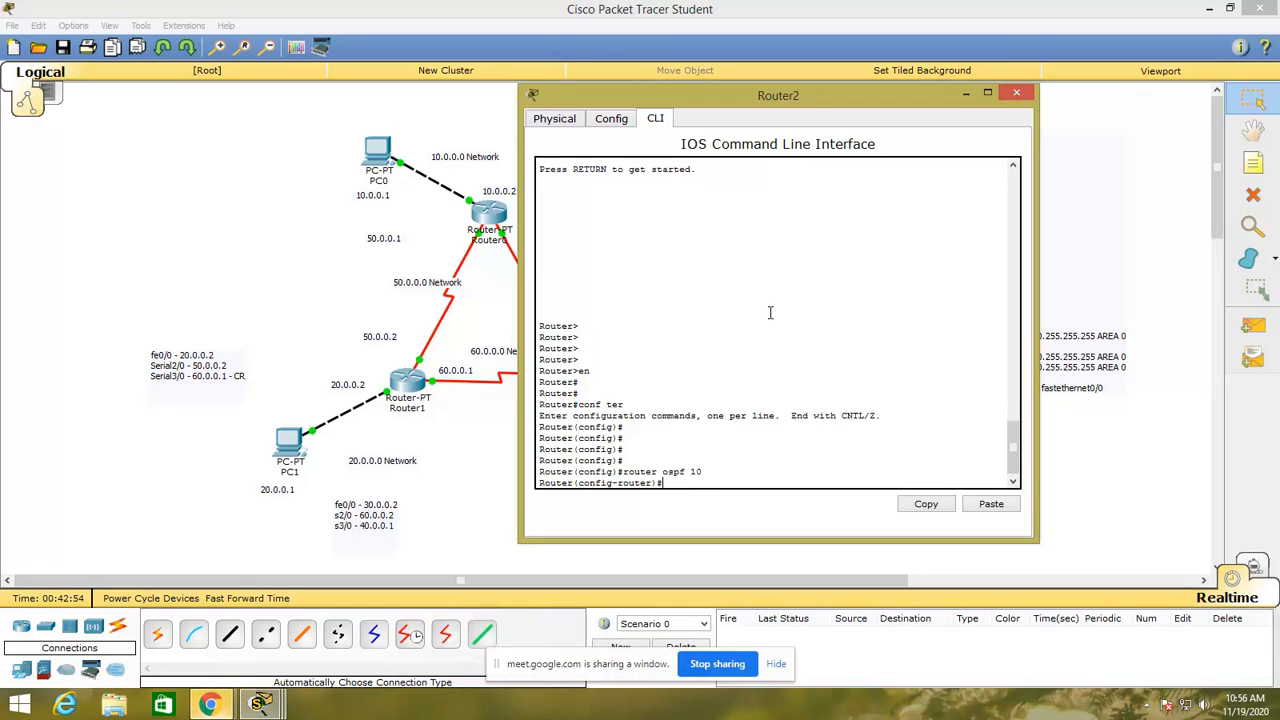
type("rout")
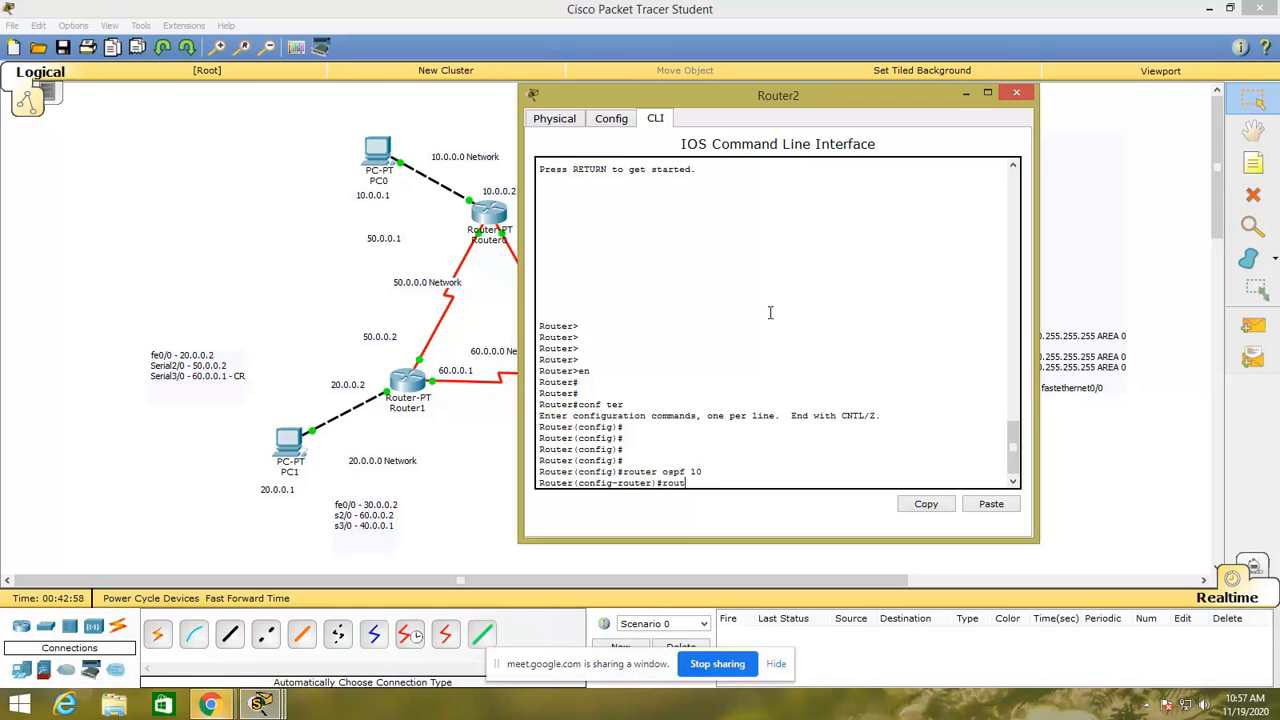
type("er-id 3.3.3.3")
key("Return")
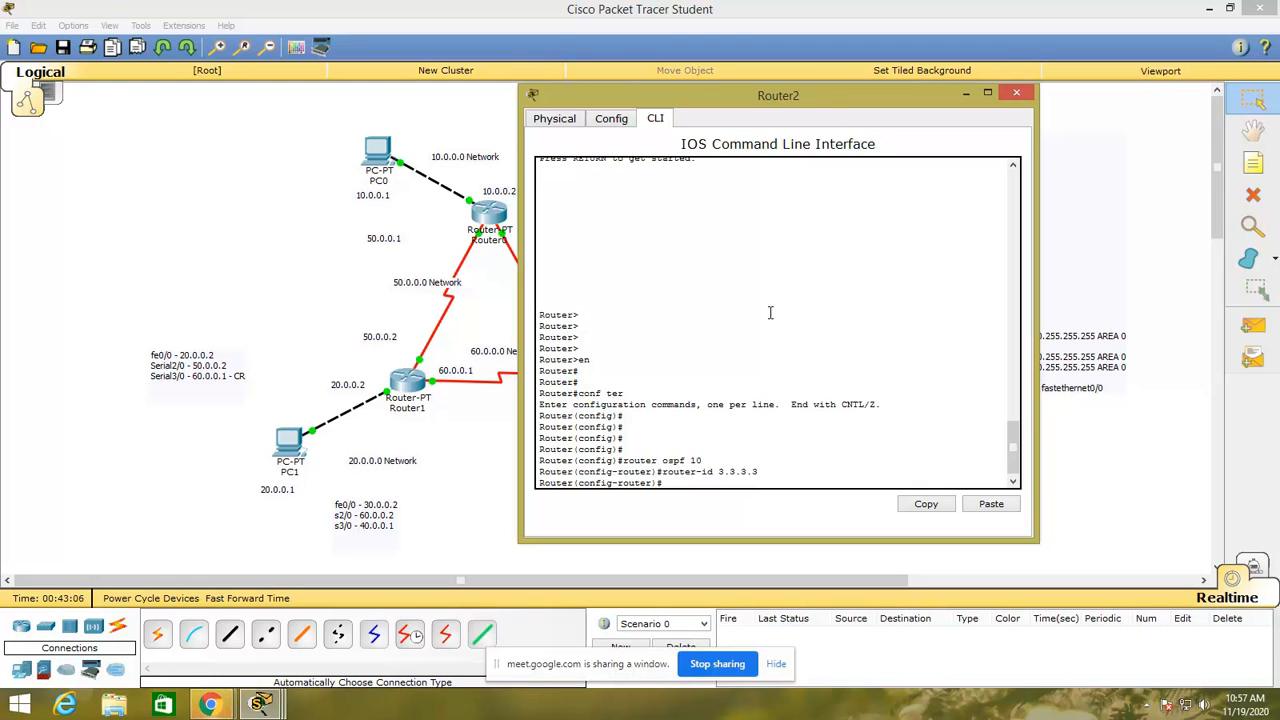
- Move the Router2 window off the topology links and advertise network 40.0.0.0 with wildcard 0.255.255.255 in OSPF area 0
type("network")
left_click_drag(703, 93, 890, 99)
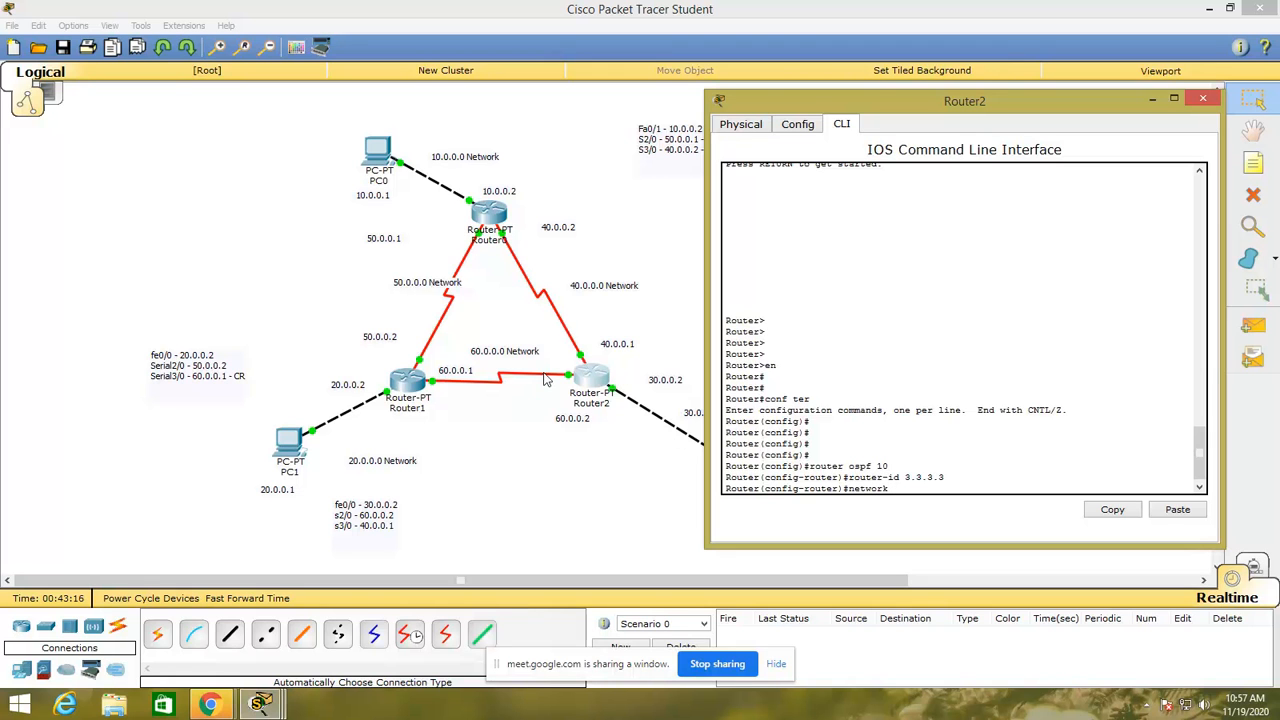
left_click_drag(808, 100, 786, 81)
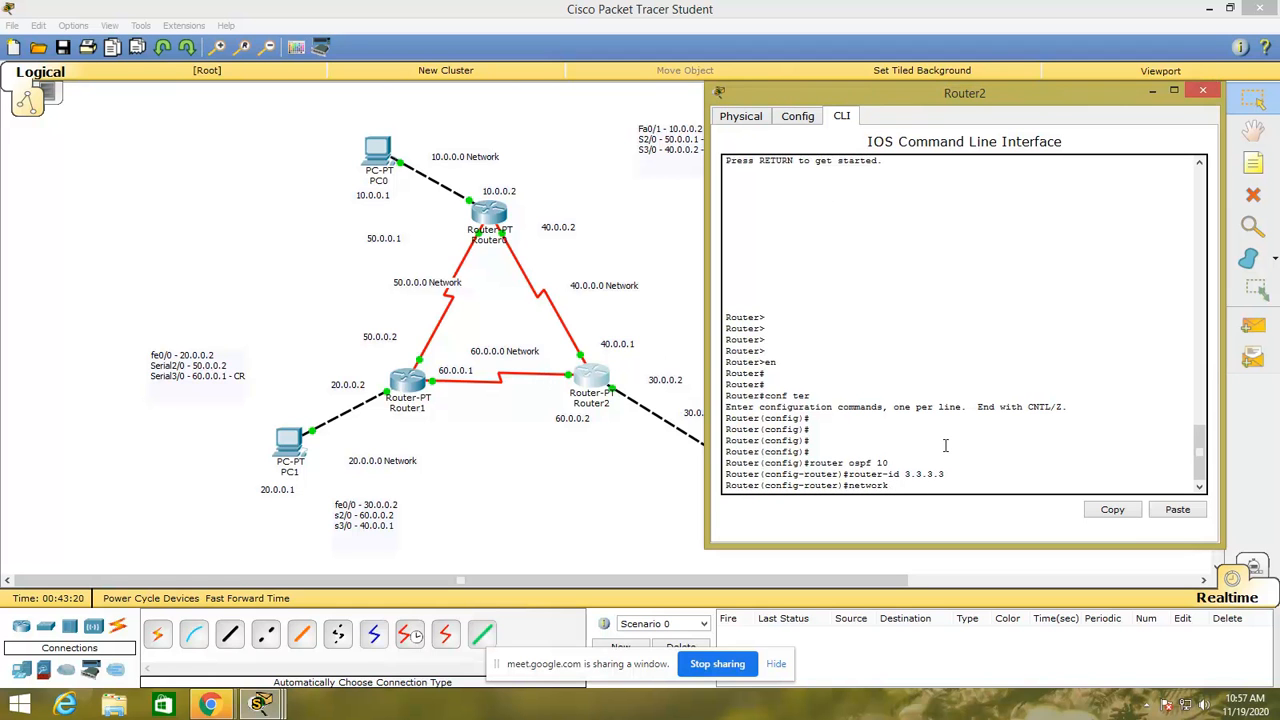
type("40")
type("/")
type("0.0.0")
type(" 0.255.25")
type("5.")
type("255")
type(" are")
type("a o")
key("BackSpace")
type("0")
key("Return")
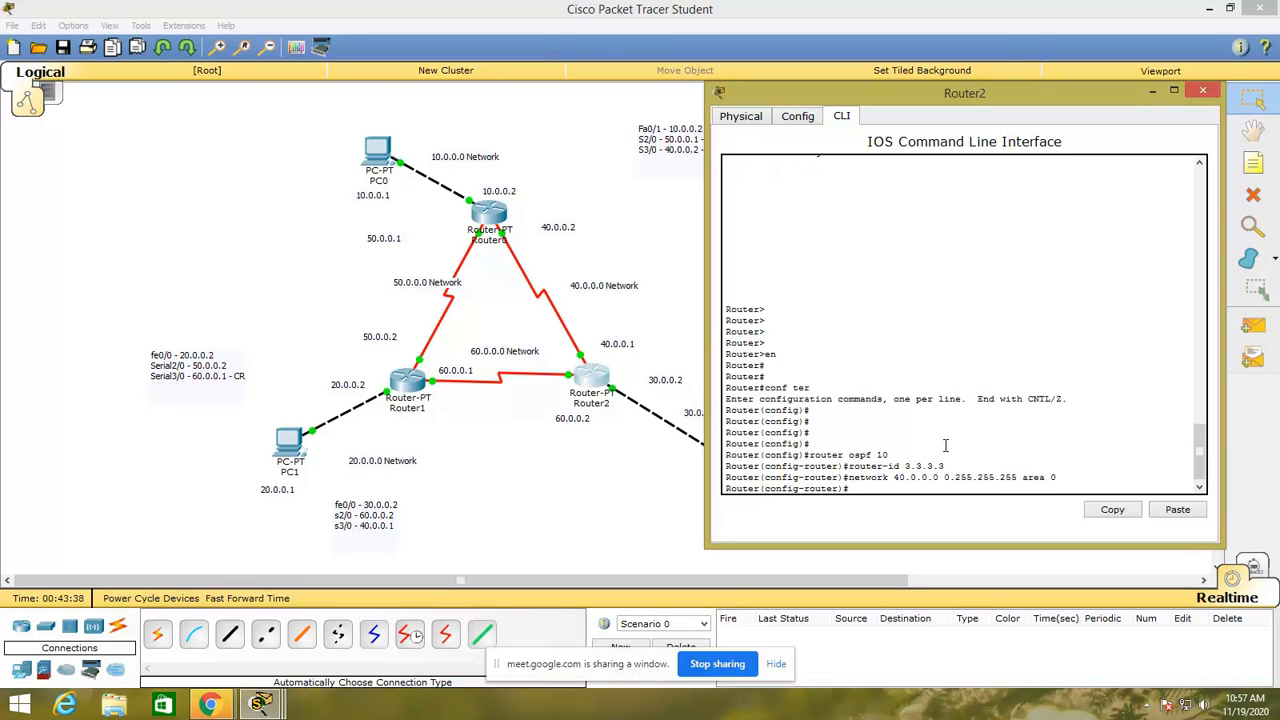
type("network 30.0.0.")
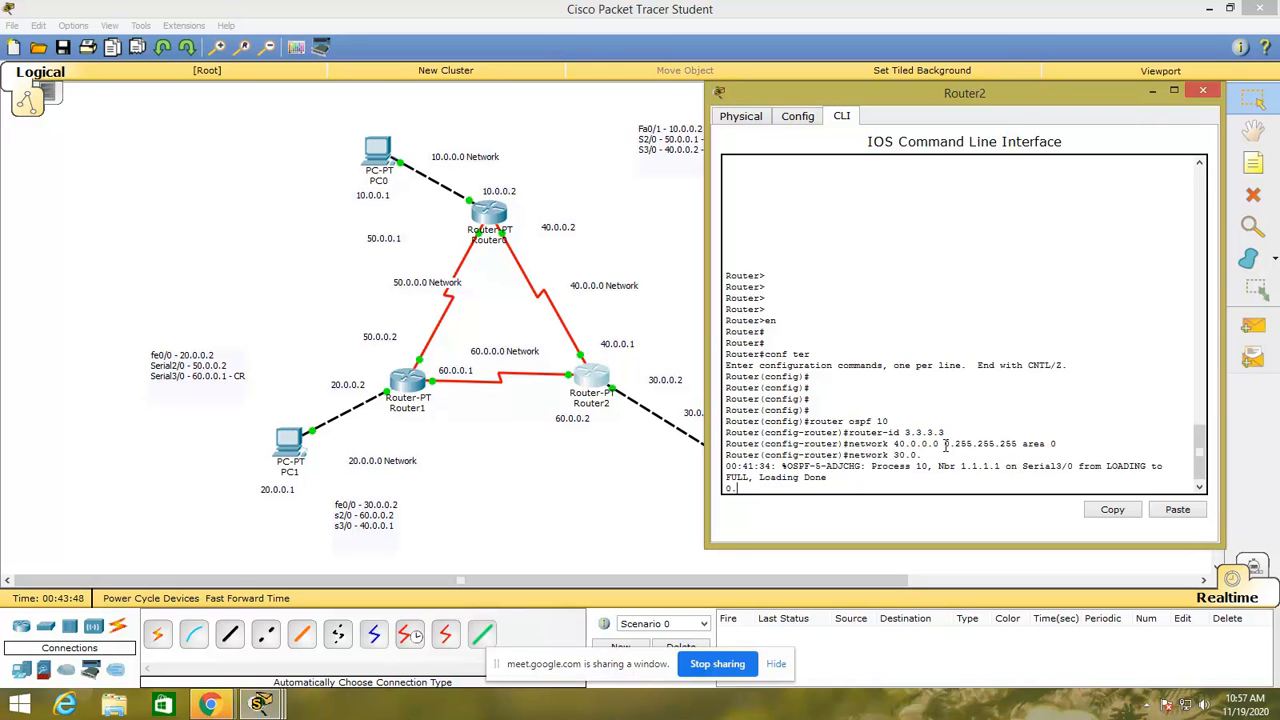
left_click_drag(878, 466, 1140, 476)
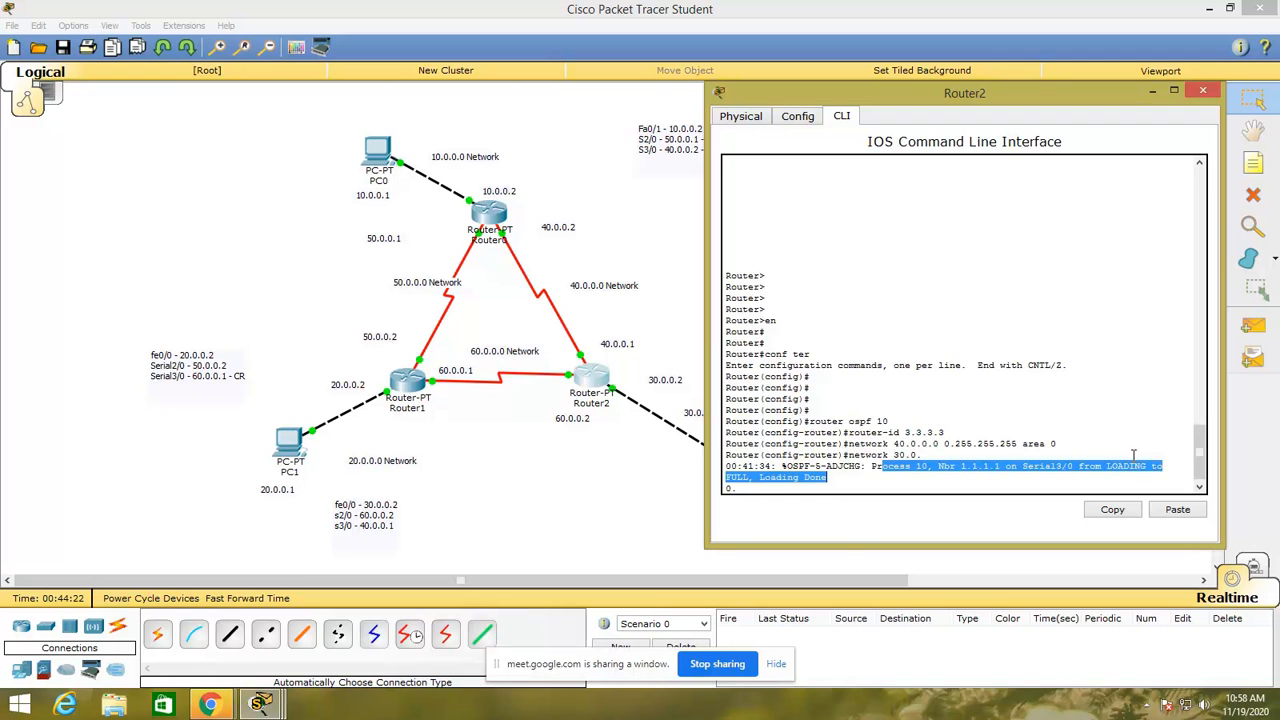
left_click(952, 488)
key("Return")
key("Return")
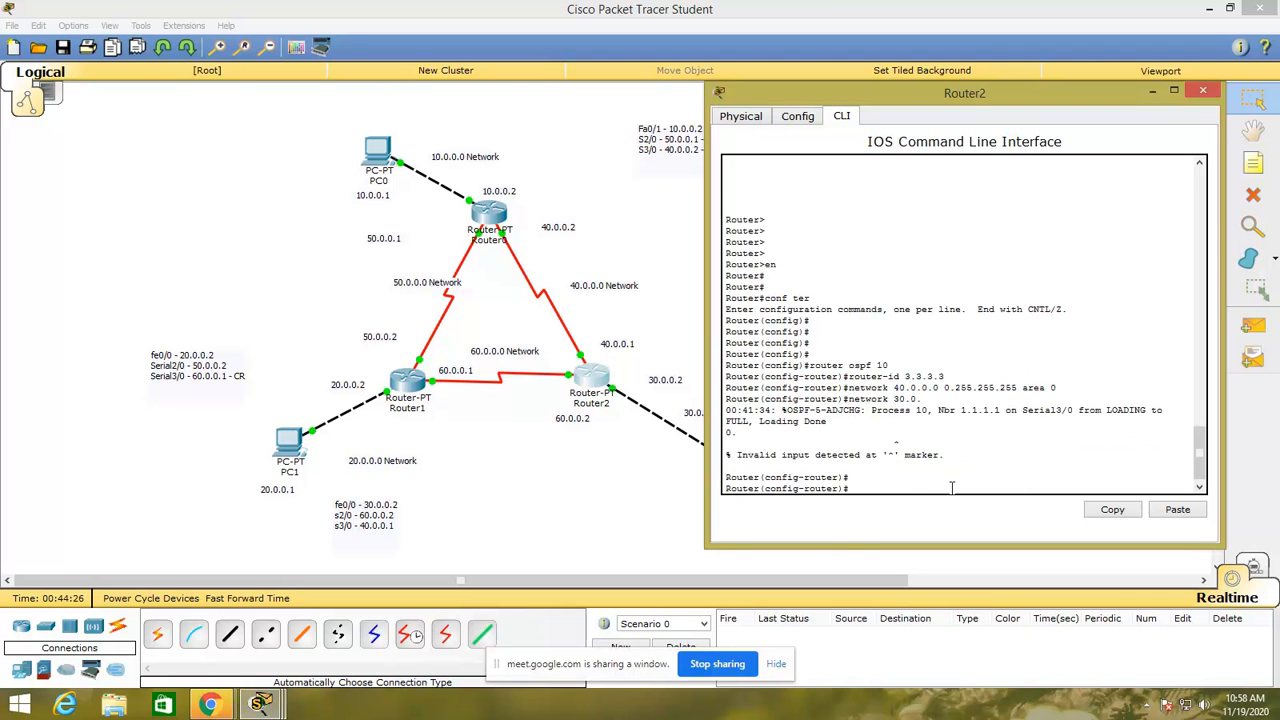
- Advertise network 30.0.0.0 with wildcard 0.255.255.255 in OSPF area 0 on Router2
type("network 30.0.0.0 0.255.255.255 are")
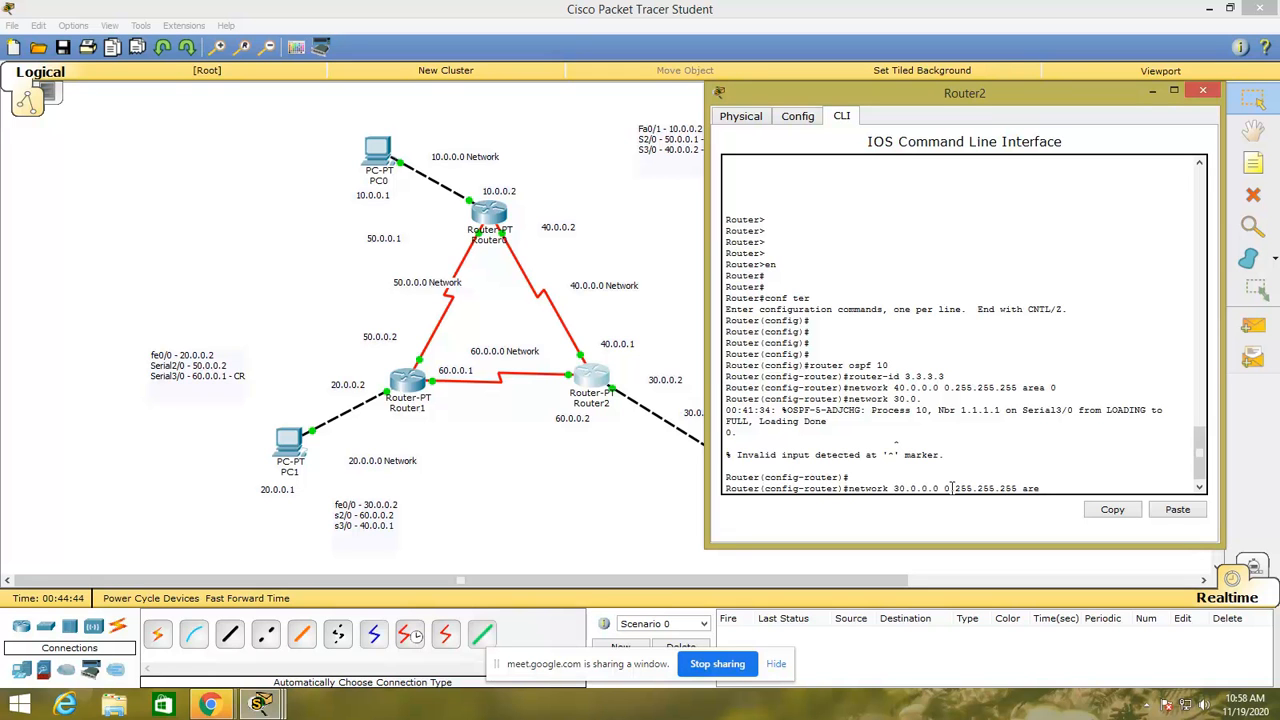
type("a 0")
key("Return")
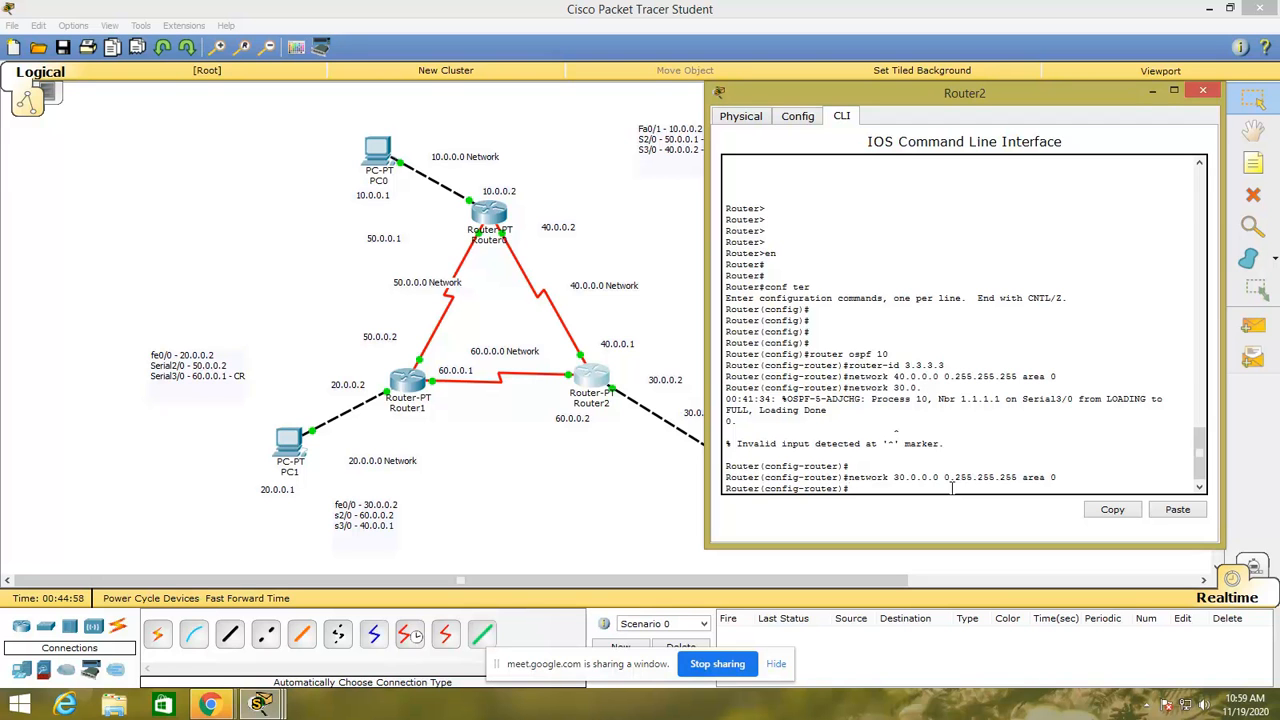
- Advertise network 60.0.0.0 with wildcard 0.255.255.255 in OSPF area 0 on Router2
type("network")
type("60.0.0.0 0.255.255.255 are")
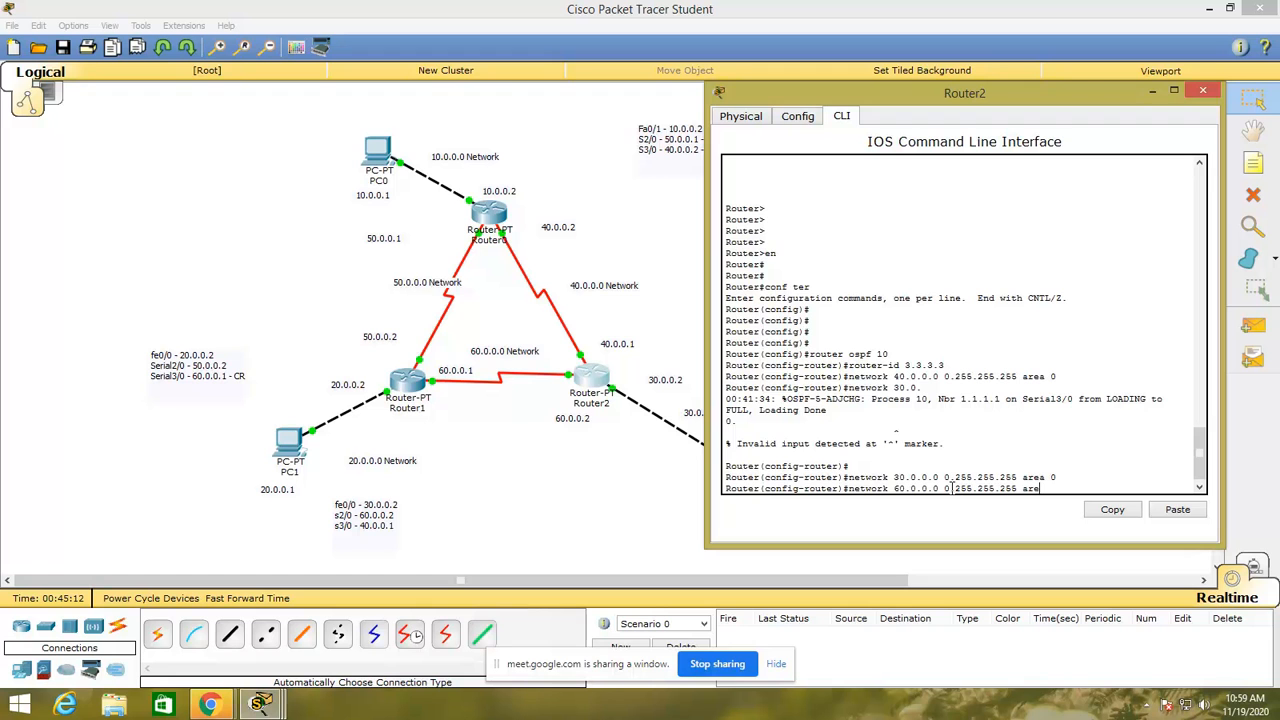
type("a 0")
key("Return")
key("Return")
key("Return")
key("Return")
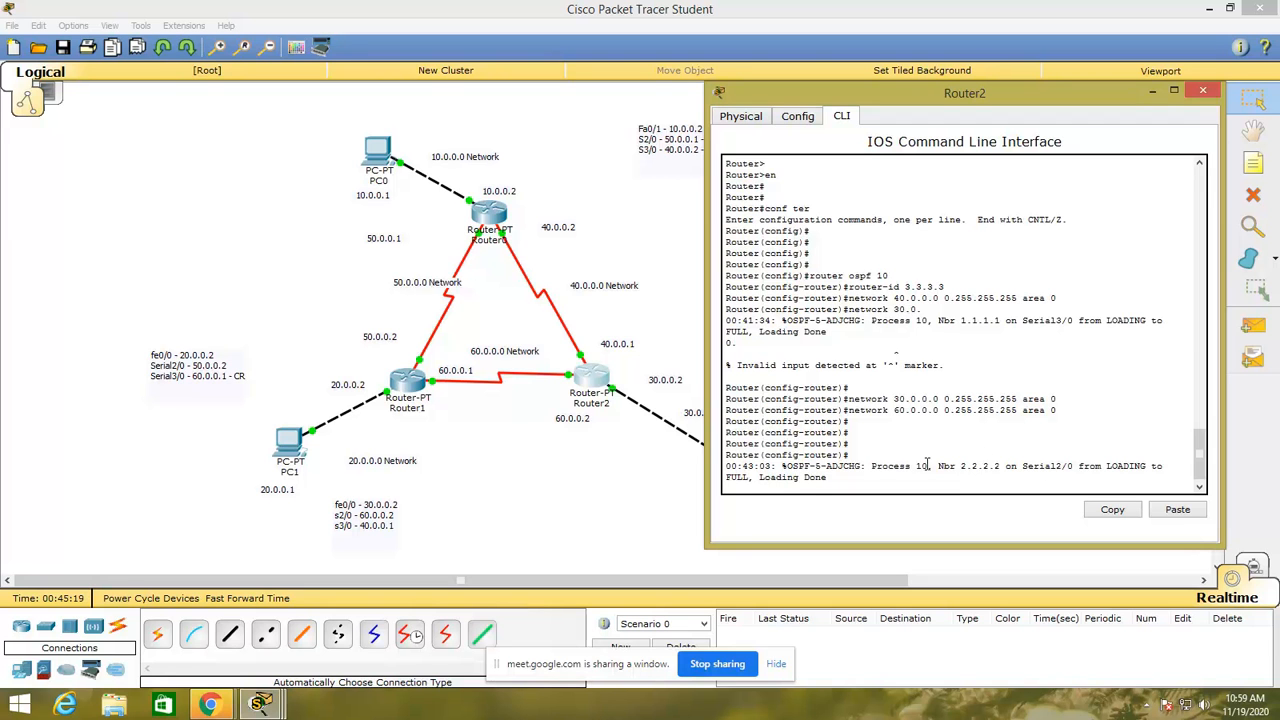
key("Return")
key("Return")
key("Return")
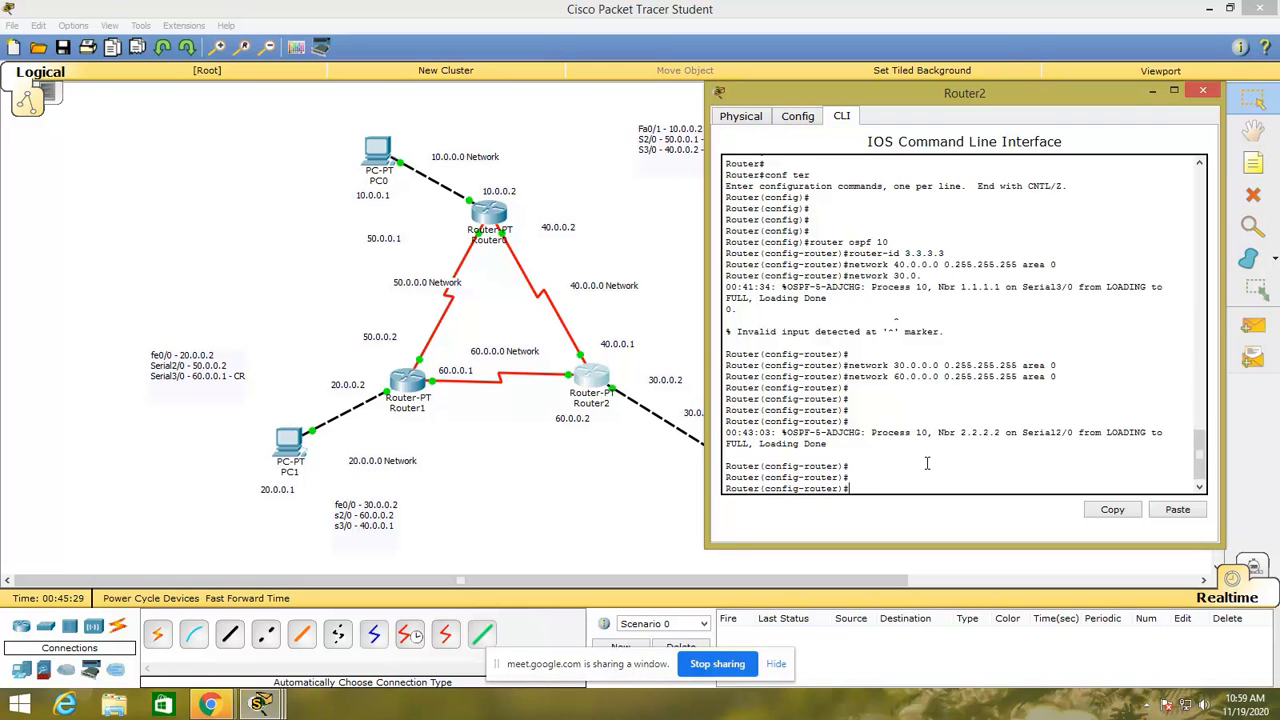
key("Return")
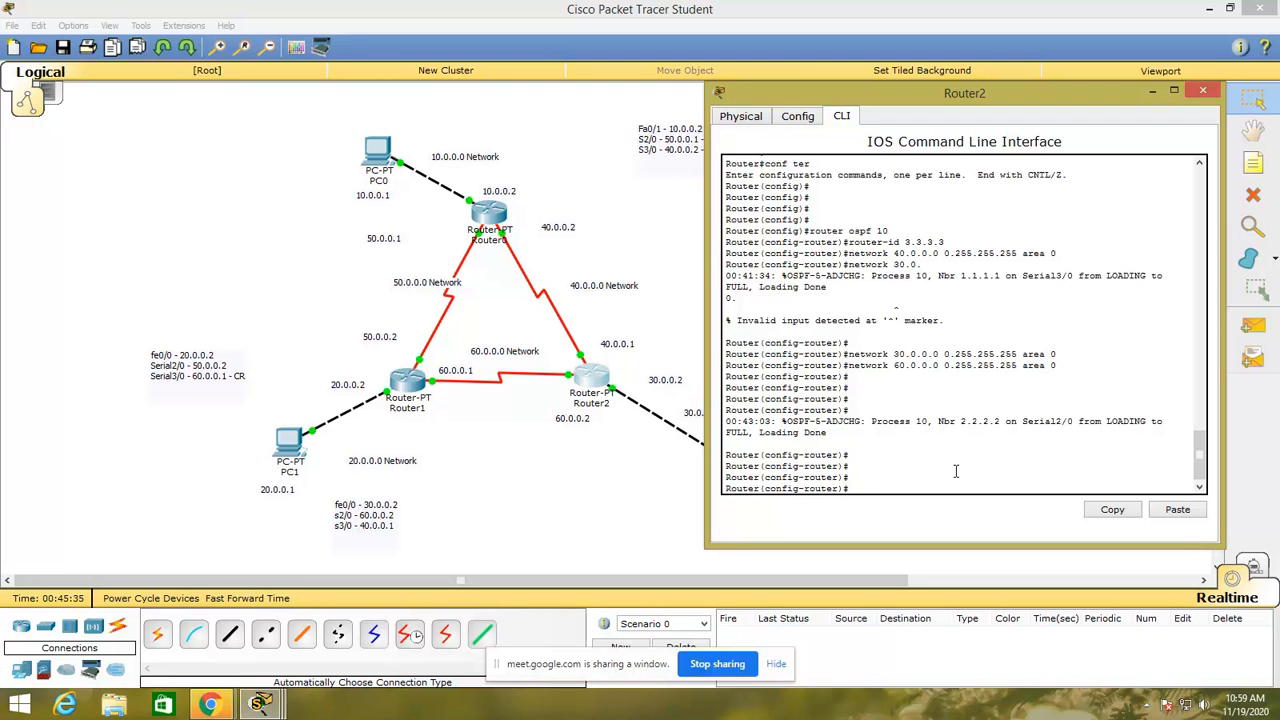
- Make fastethernet0/0 a passive OSPF interface on Router2 and close the router's window
type("passive-interface fastethernet0/0")
key("Return")
key("Return")
key("Return")
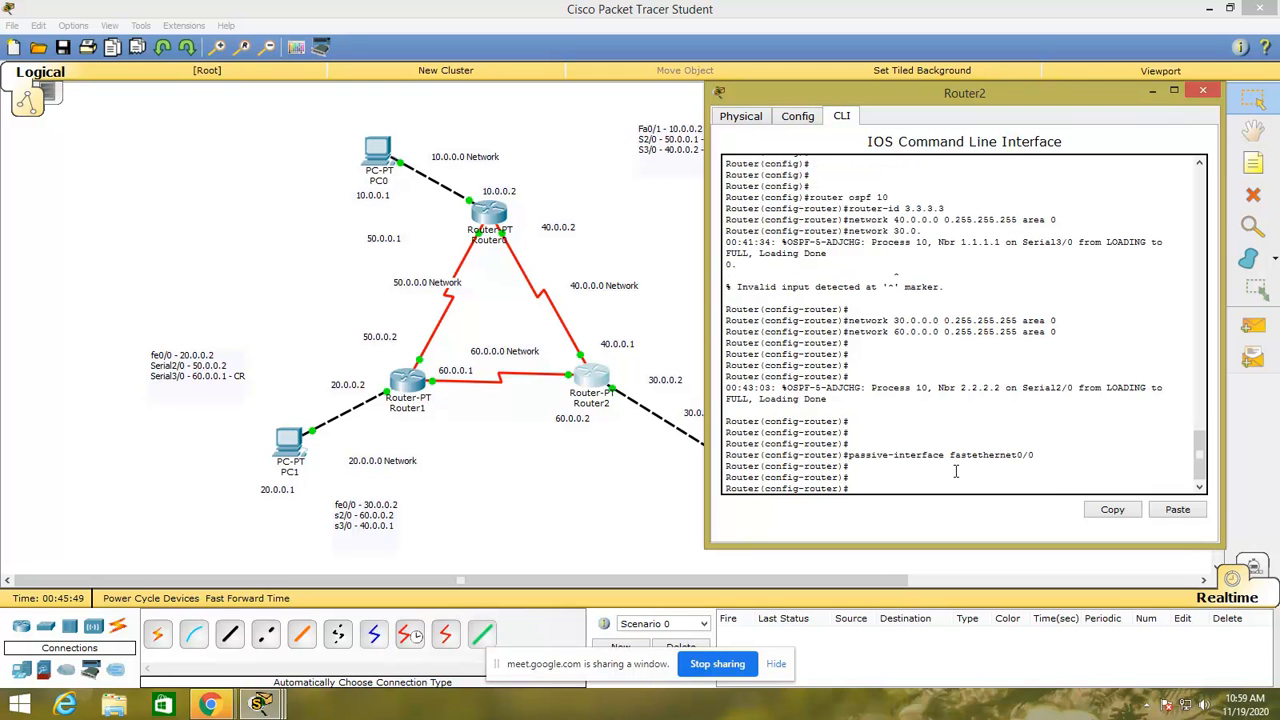
left_click(1205, 91)
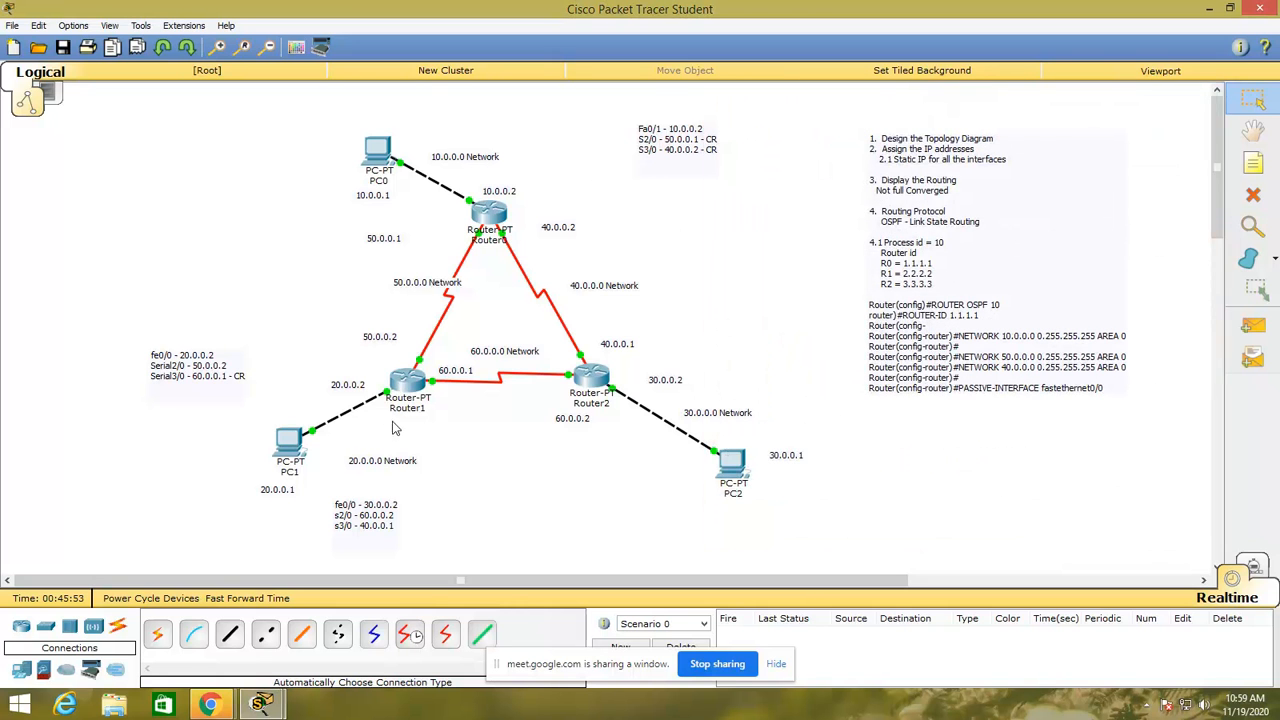
- Reopen Router1's command line and exit OSPF and global configuration modes back to privileged mode
mouse_move(413, 400)
left_click(413, 380)
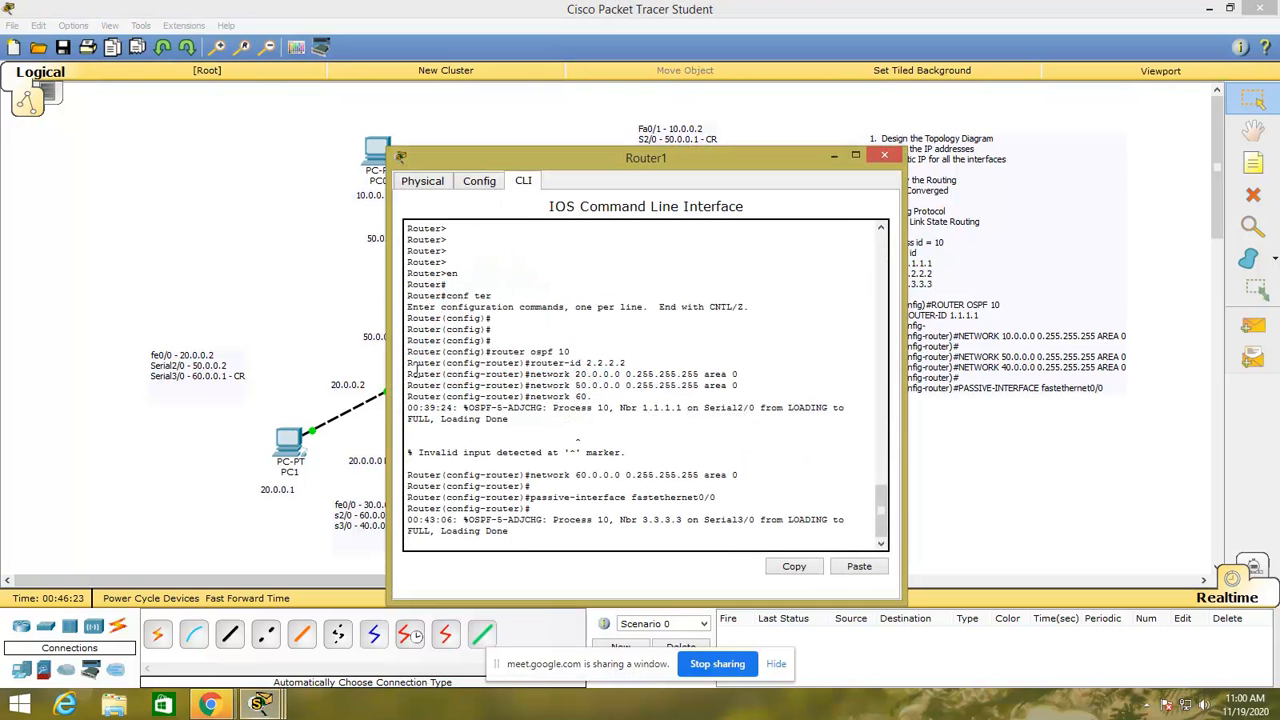
key("Return")
key("Return")
key("Return")
key("Return")
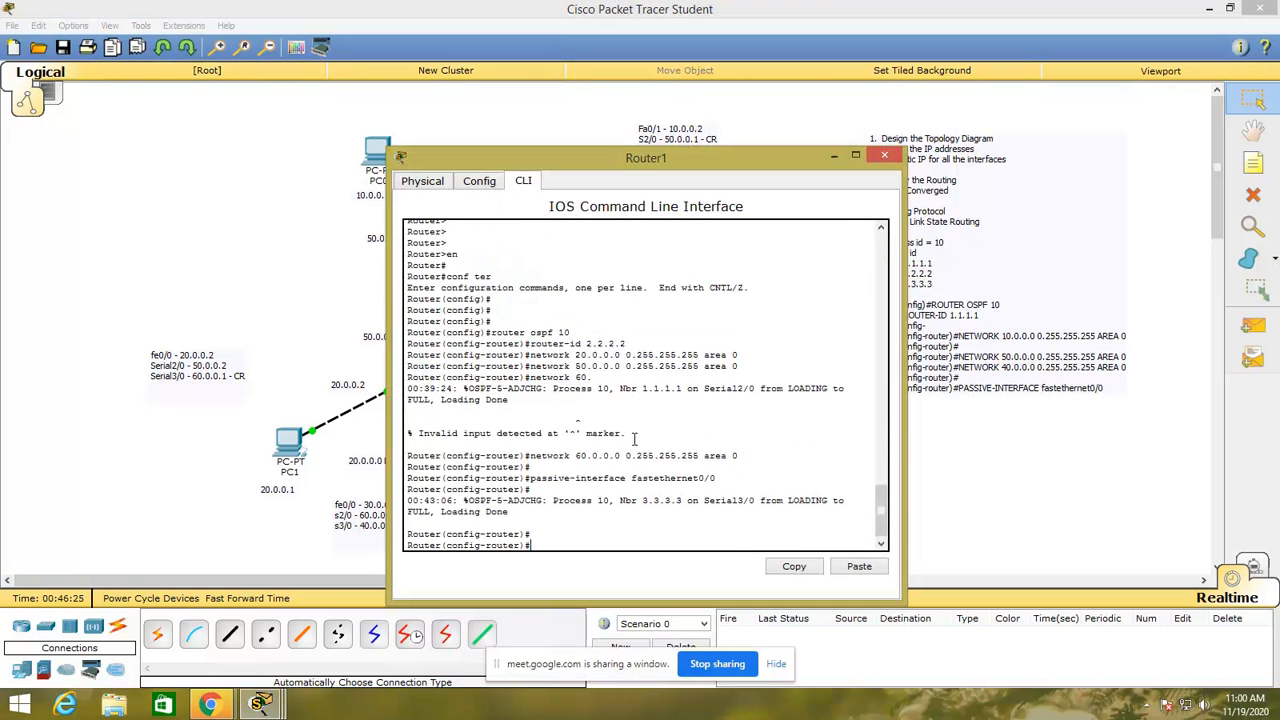
key("Return")
key("Return")
type("exit")
key("Return")
key("Return")
key("Return")
key("Return")
key("Return")
key("Return")
type("exit")
key("Return")
key("Return")
key("Return")
key("Return")
key("Return")
key("Return")
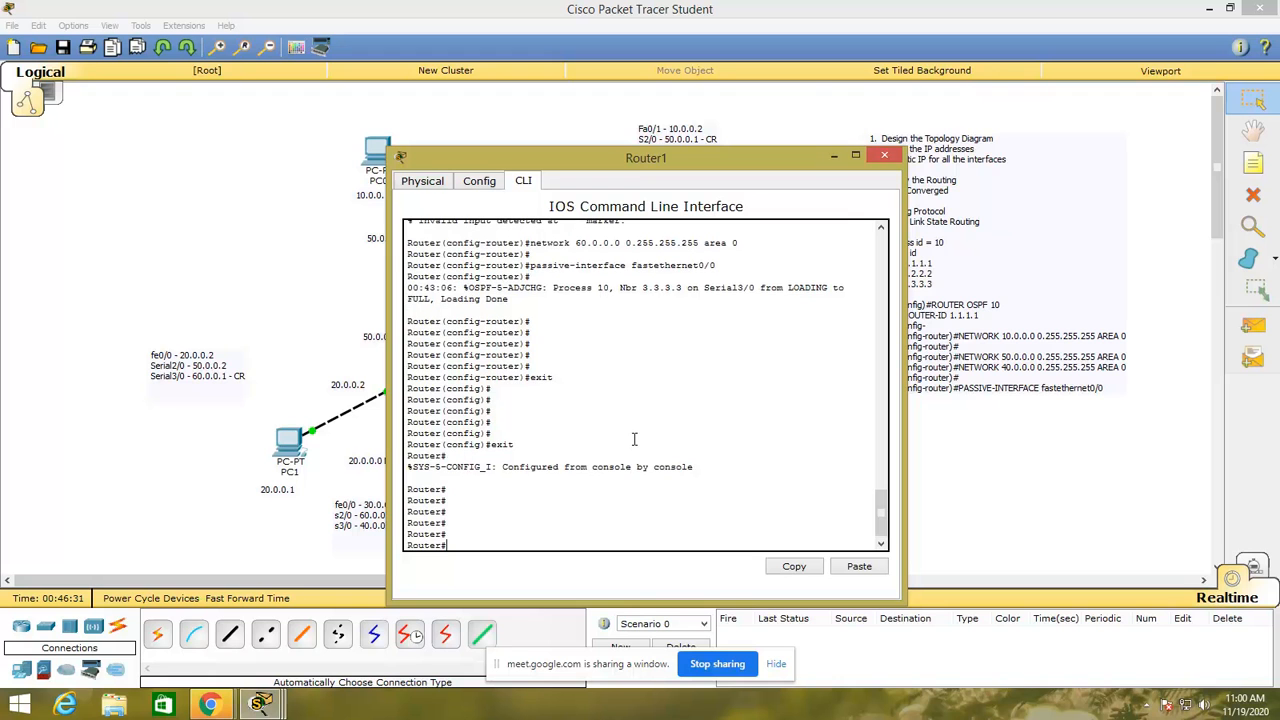
- Display Router1's IP routing table to examine its OSPF-learned routes
type("show ip route")
key("Return")
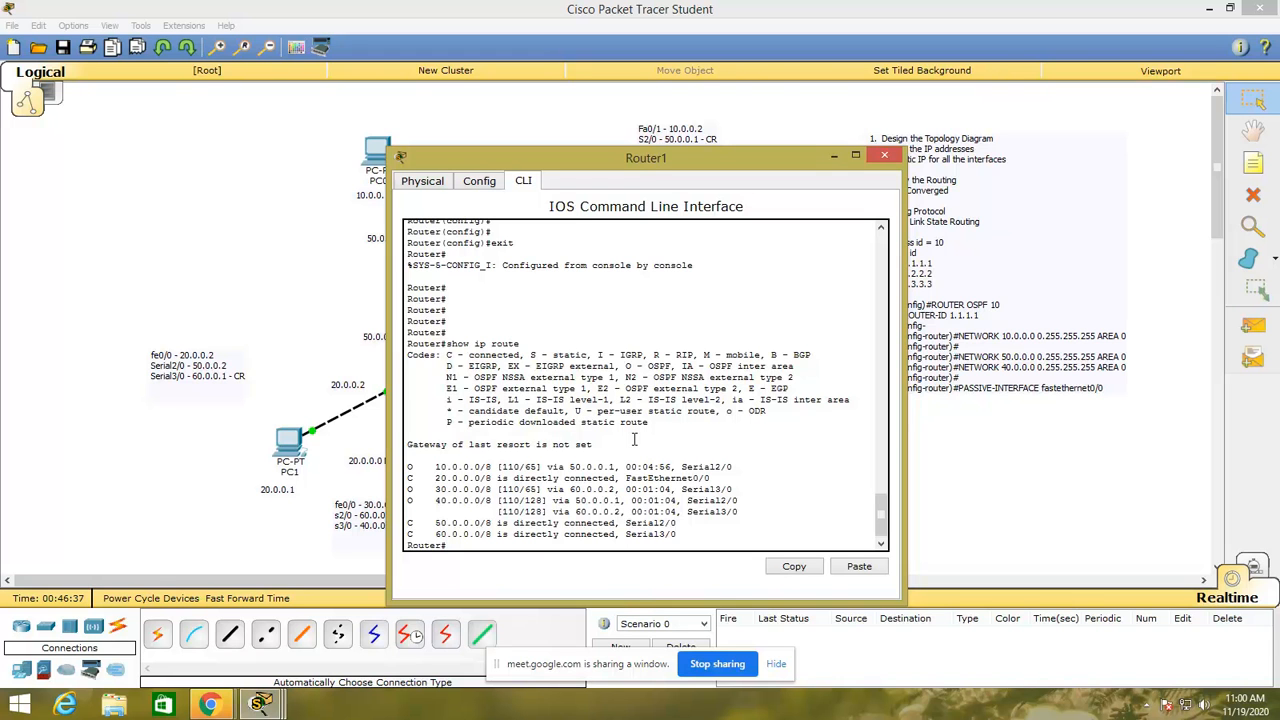
key("Return")
key("Return")
key("Return")
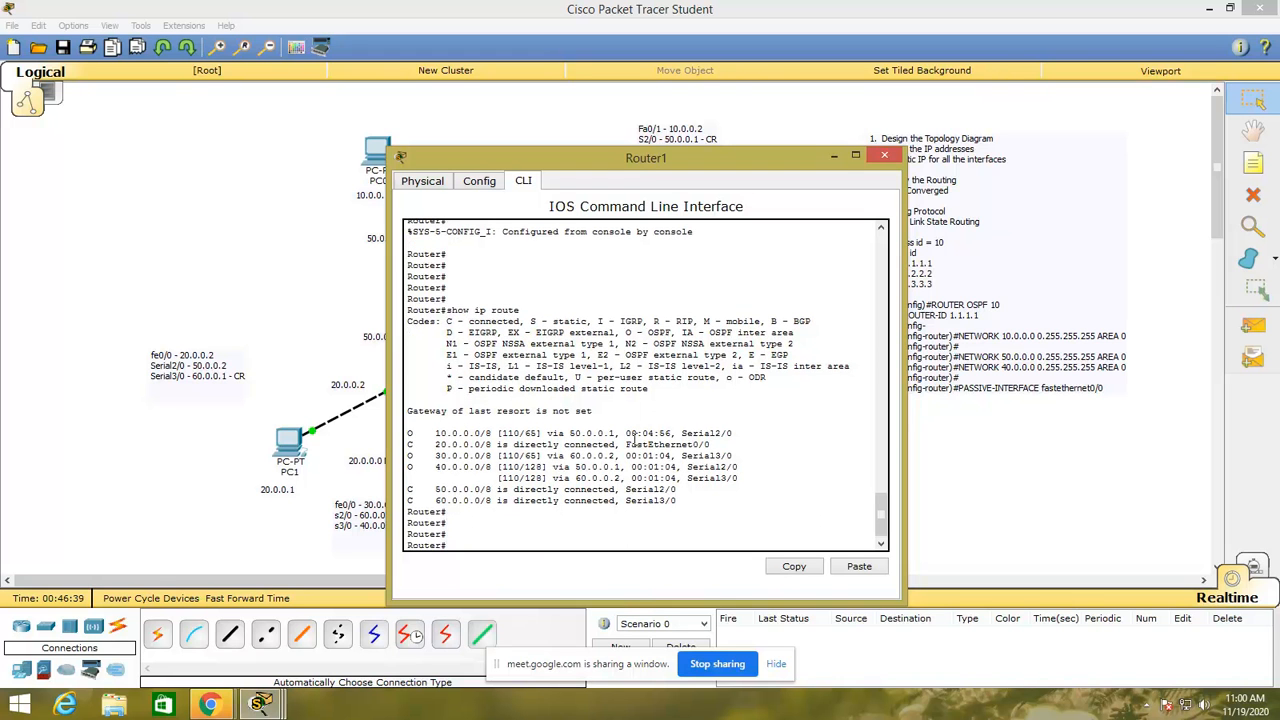
- Move Router1's window clear of the topology and examine the connected and OSPF route entries in its routing table
left_click_drag(436, 435, 474, 500)
left_click_drag(436, 433, 698, 503)
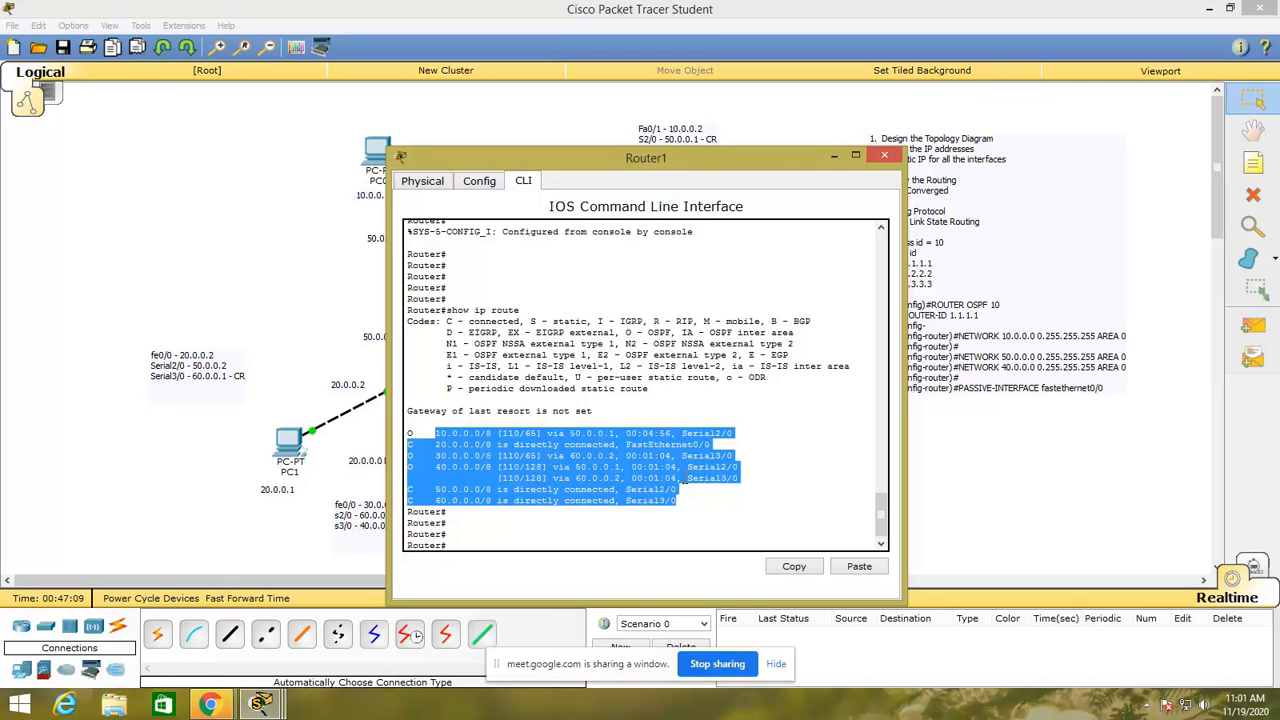
left_click_drag(685, 158, 945, 93)
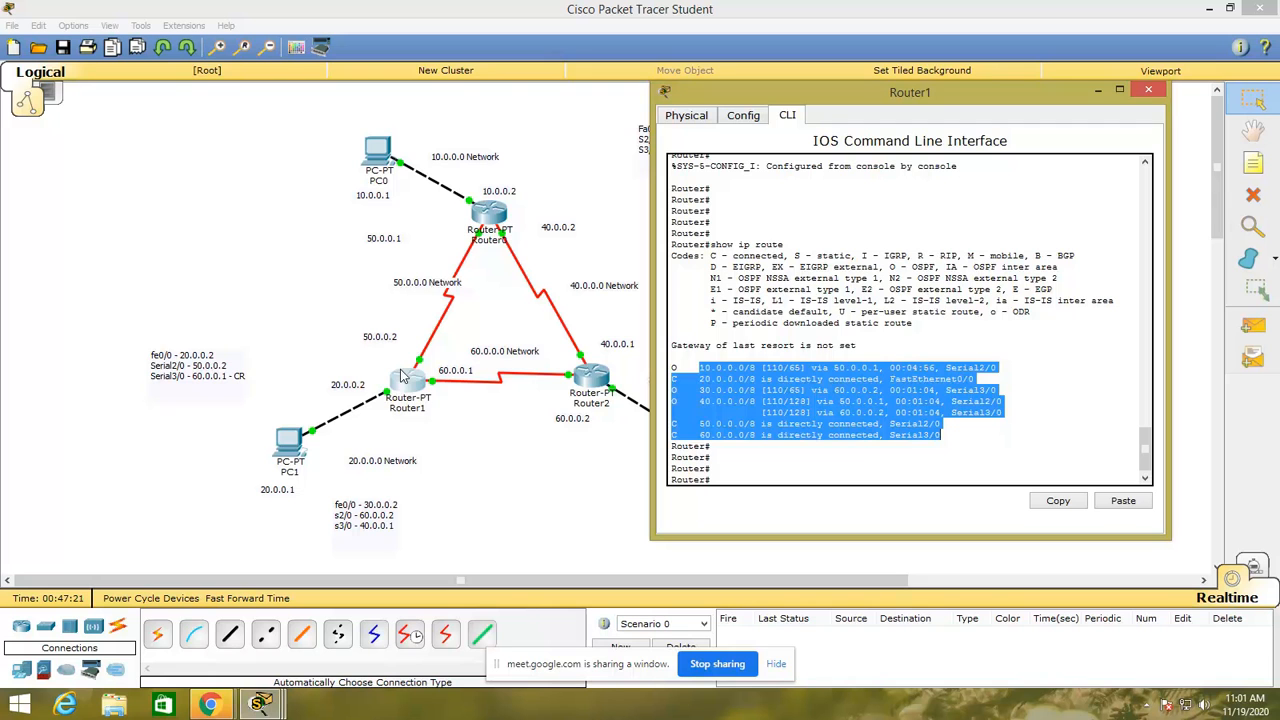
left_click(742, 455)
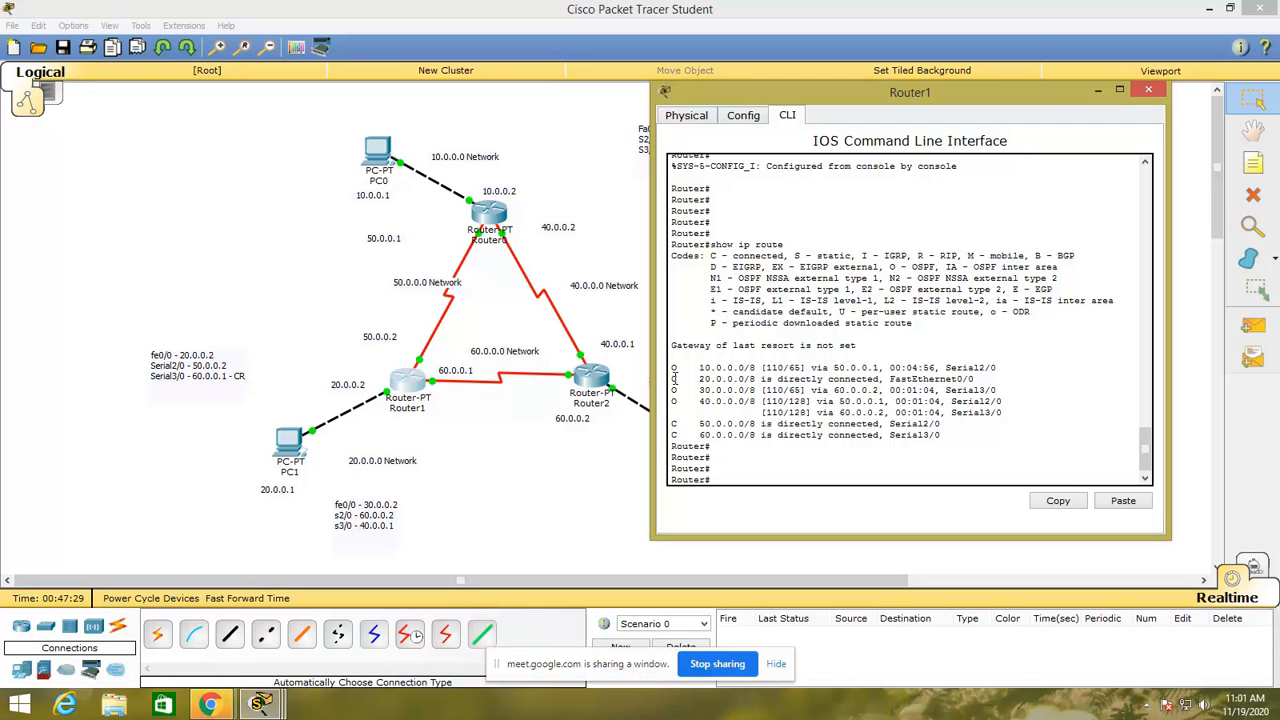
left_click_drag(672, 378, 998, 385)
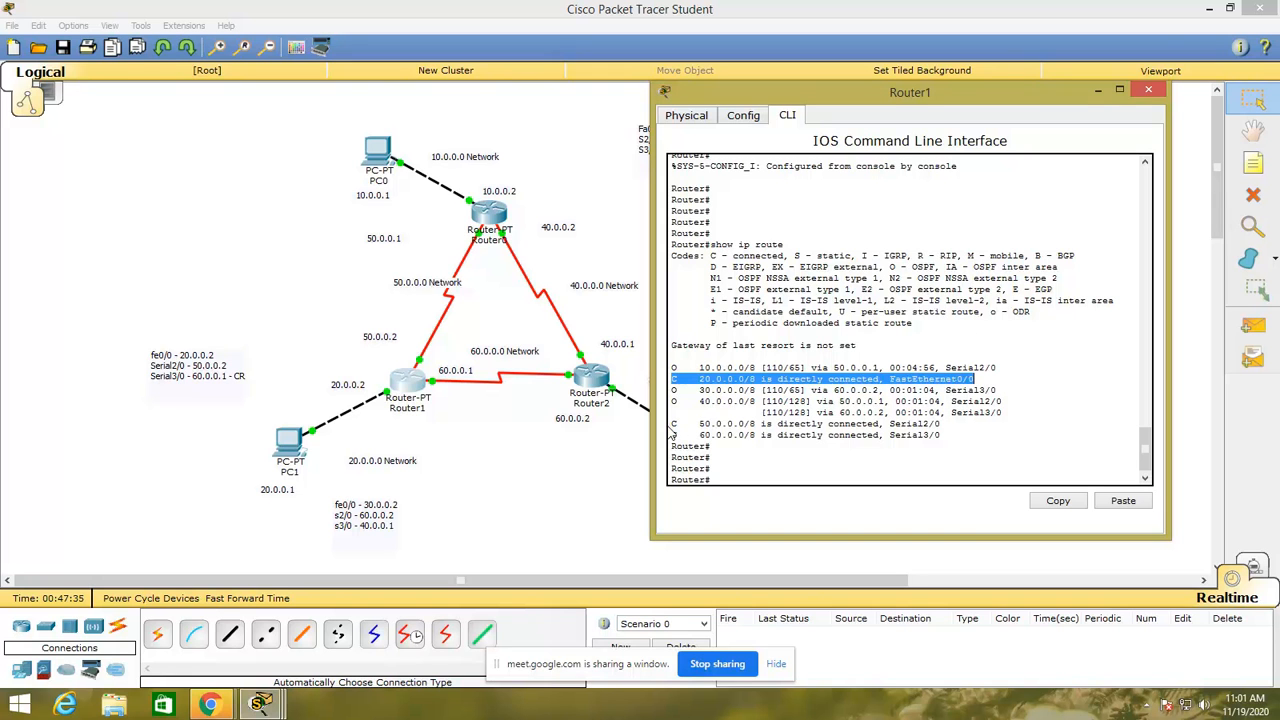
left_click_drag(672, 423, 956, 422)
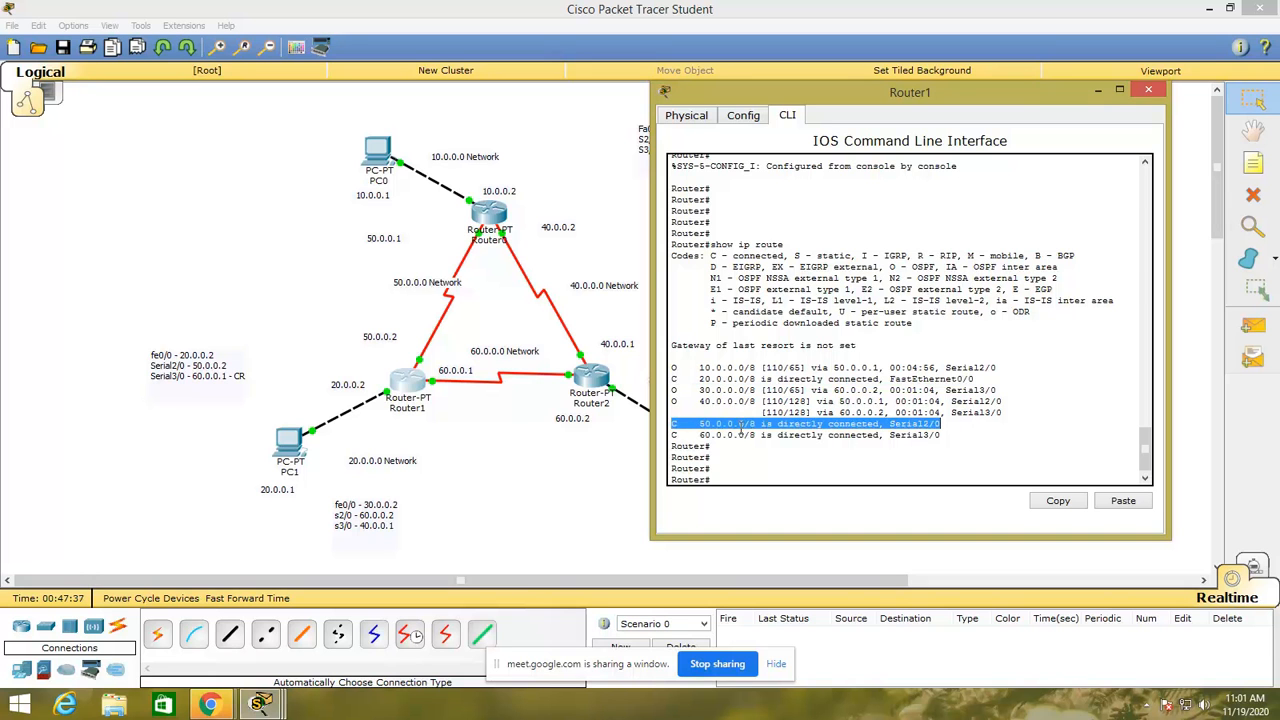
left_click_drag(673, 435, 918, 442)
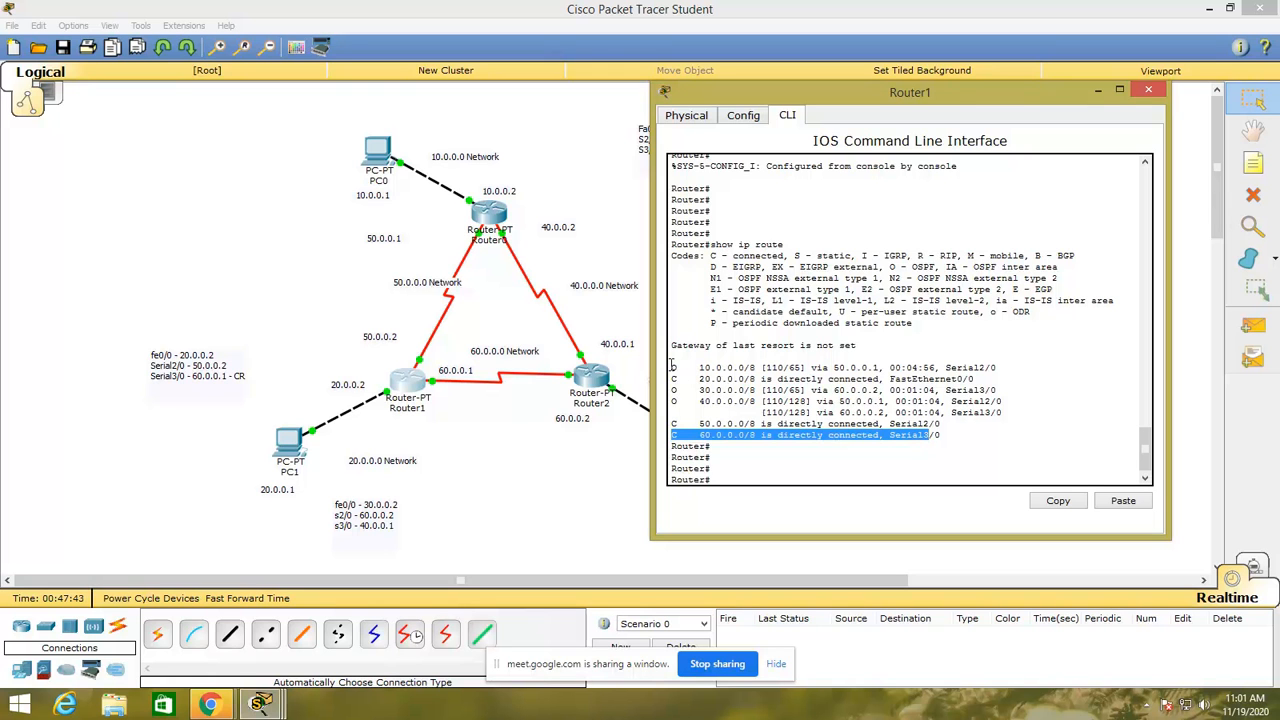
left_click_drag(672, 367, 681, 368)
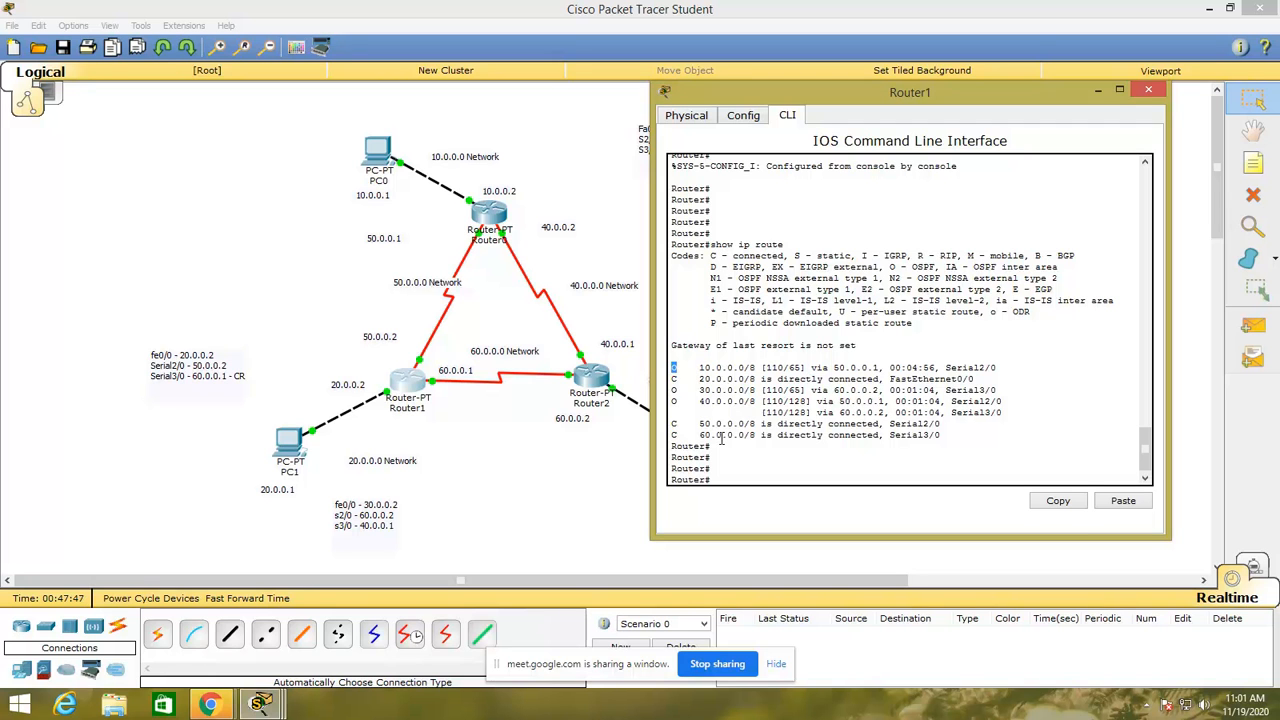
- Examine the metrics and next hops of Router1's OSPF routes to networks 30.0.0.0 and 40.0.0.0
left_click_drag(889, 267, 941, 268)
left_click_drag(765, 389, 786, 389)
mouse_move(794, 401)
left_mouse_down()
mouse_move(812, 405)
mouse_move(803, 391)
left_mouse_up()
left_click(789, 400)
left_click_drag(789, 390, 800, 391)
left_click(788, 390)
left_click_drag(788, 390, 806, 412)
left_click_drag(699, 401, 1032, 413)
left_click(932, 423)
left_click_drag(697, 401, 886, 401)
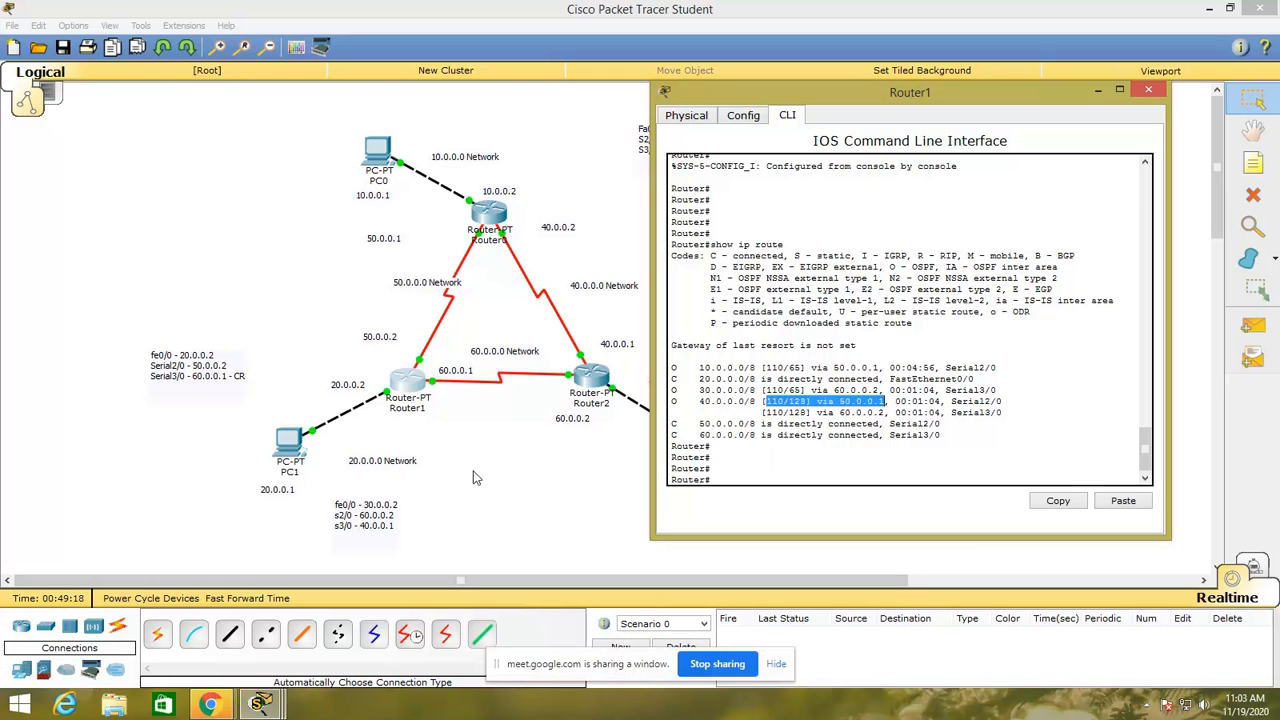
- Compare the topology with Router1's routes to 30.0.0.0 and 40.0.0.0, and close the router's window
left_click(435, 417)
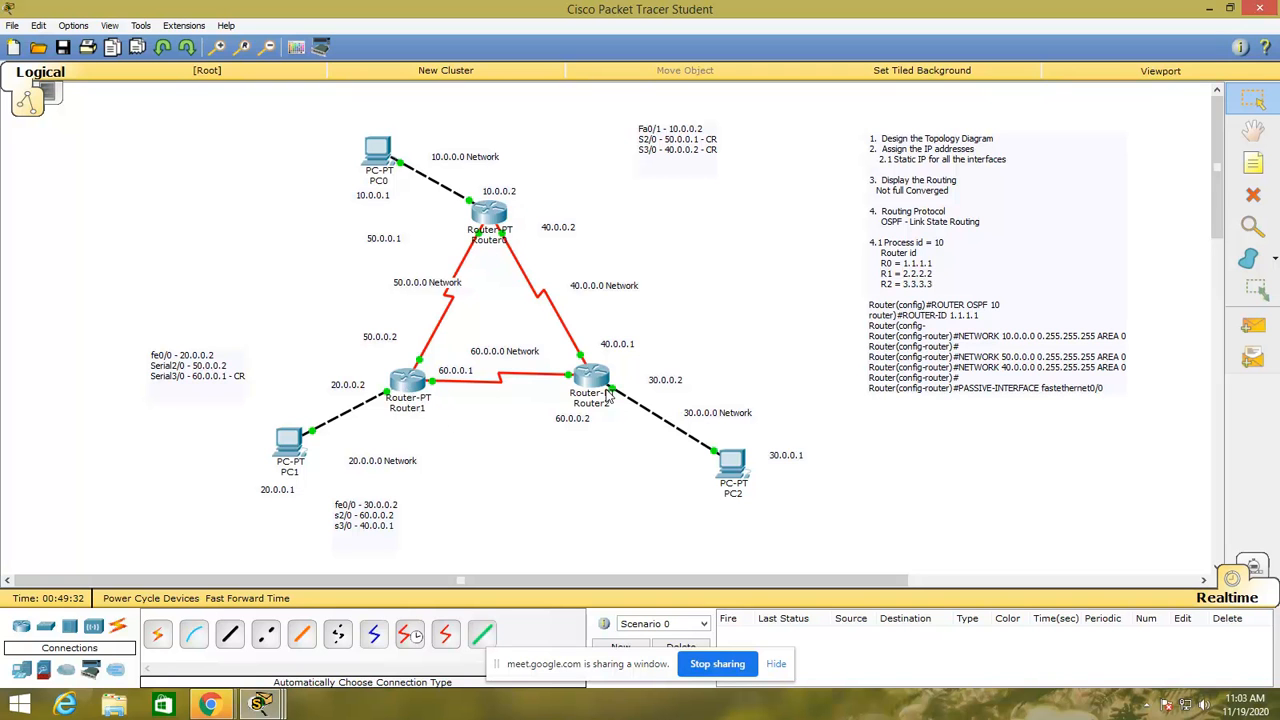
mouse_move(607, 397)
mouse_move(260, 704)
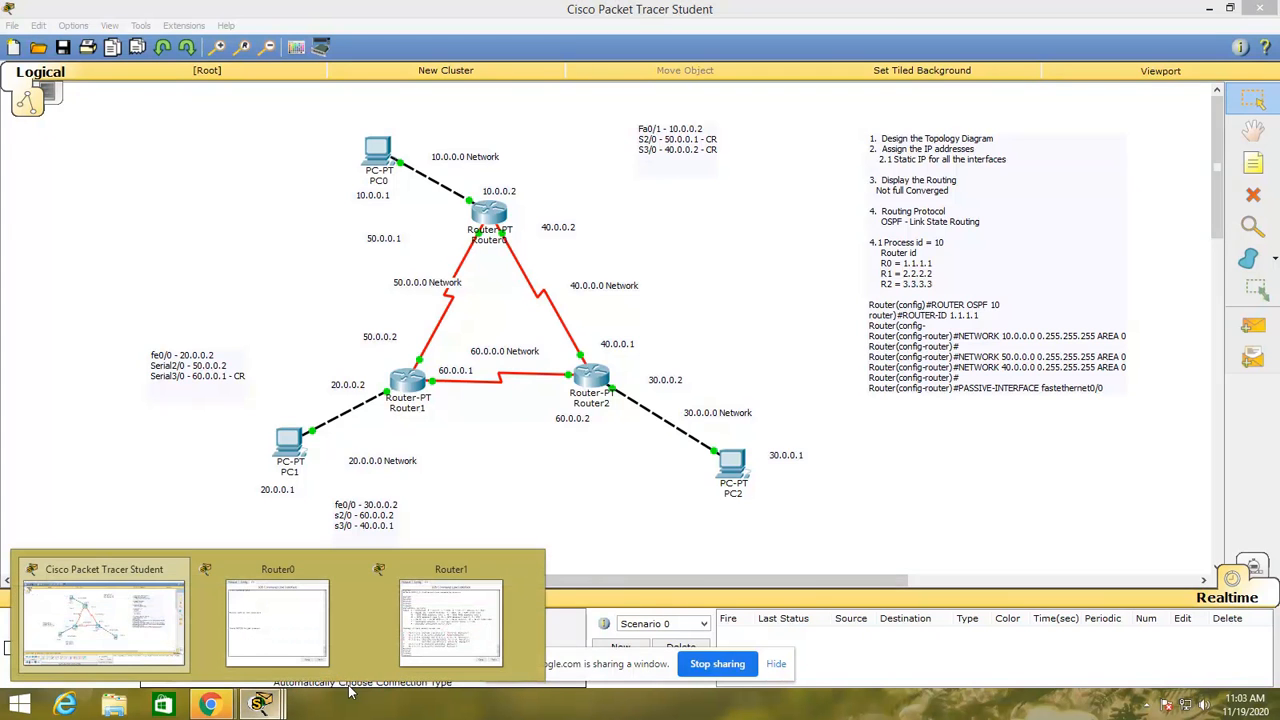
left_click(432, 648)
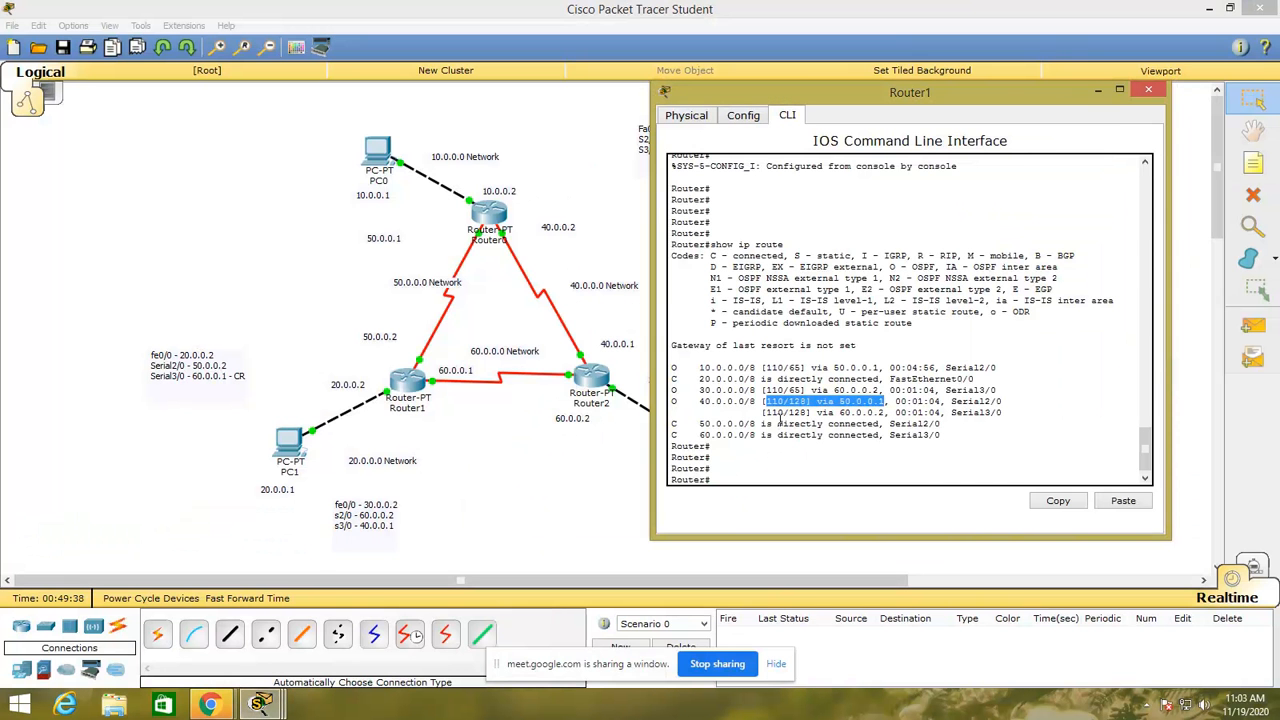
left_click(700, 390)
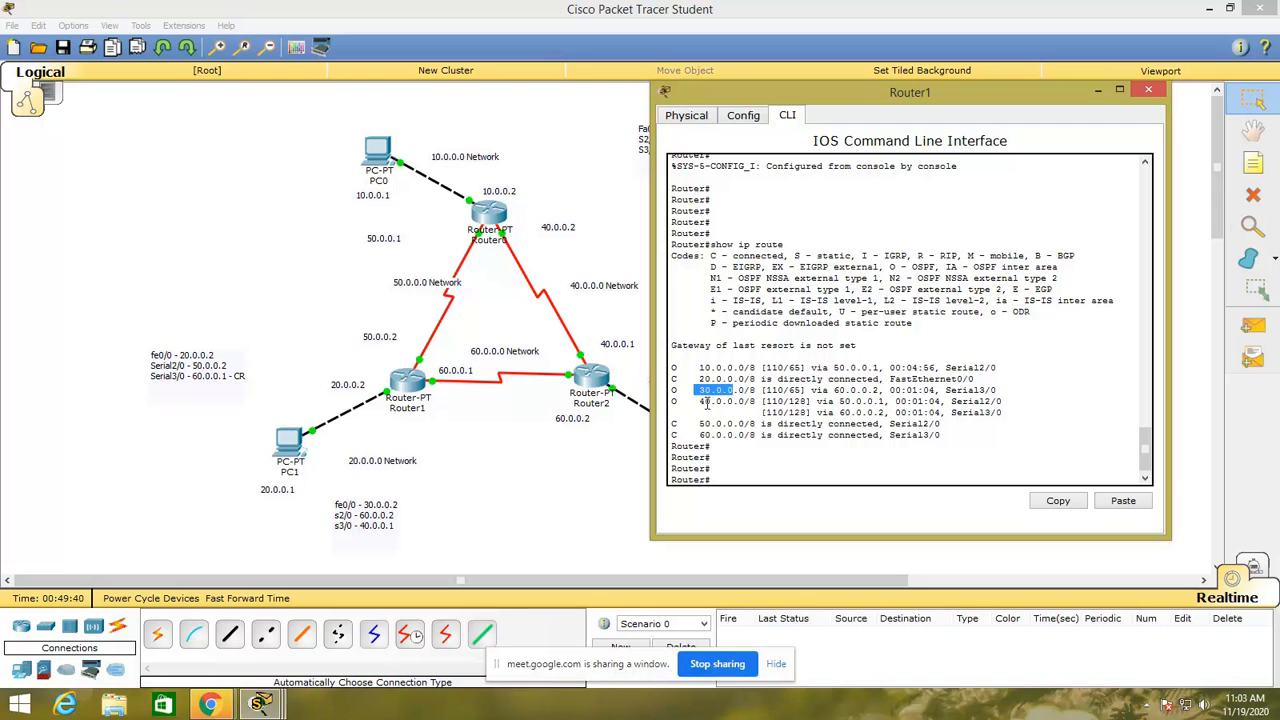
left_click_drag(700, 402, 1008, 418)
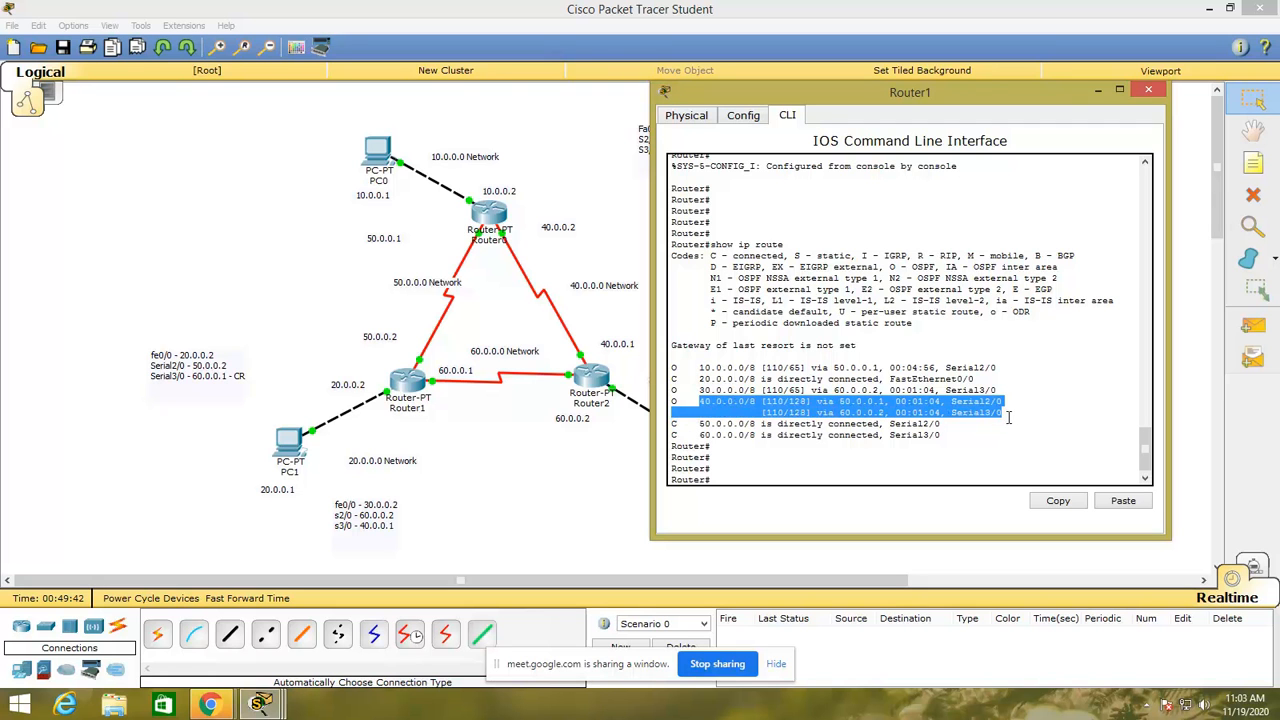
left_click(757, 424)
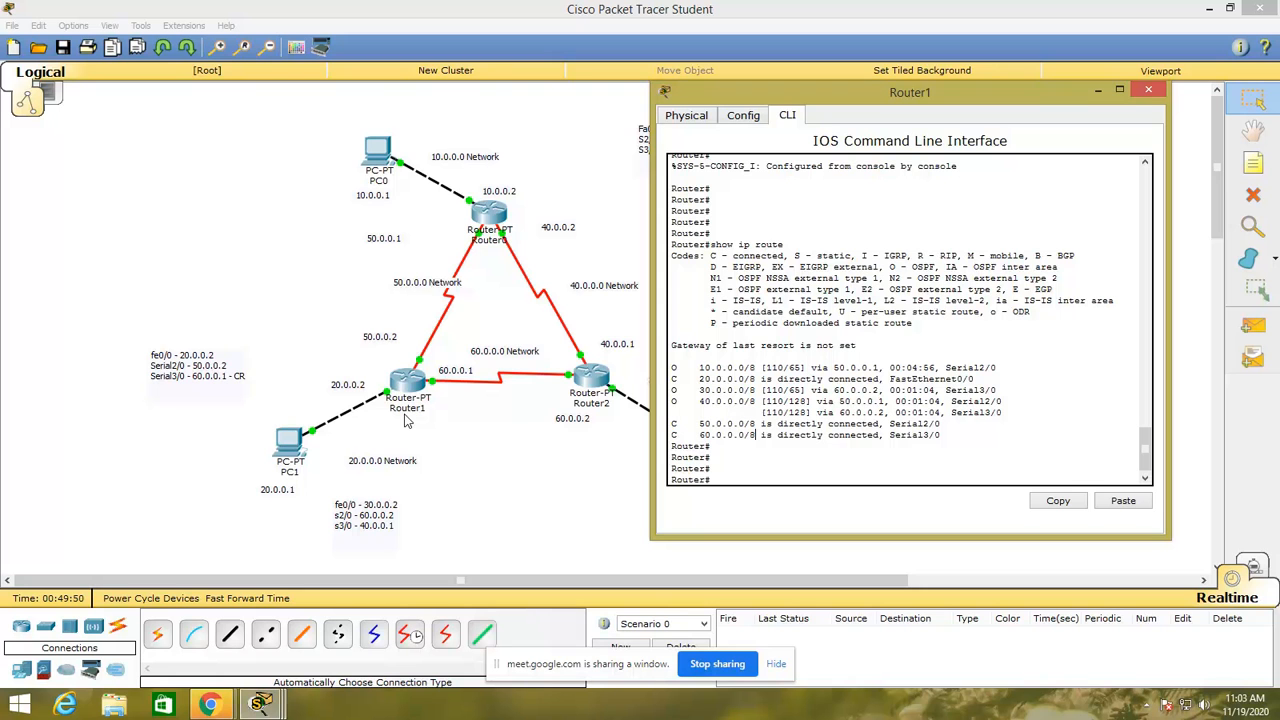
left_click(1148, 90)
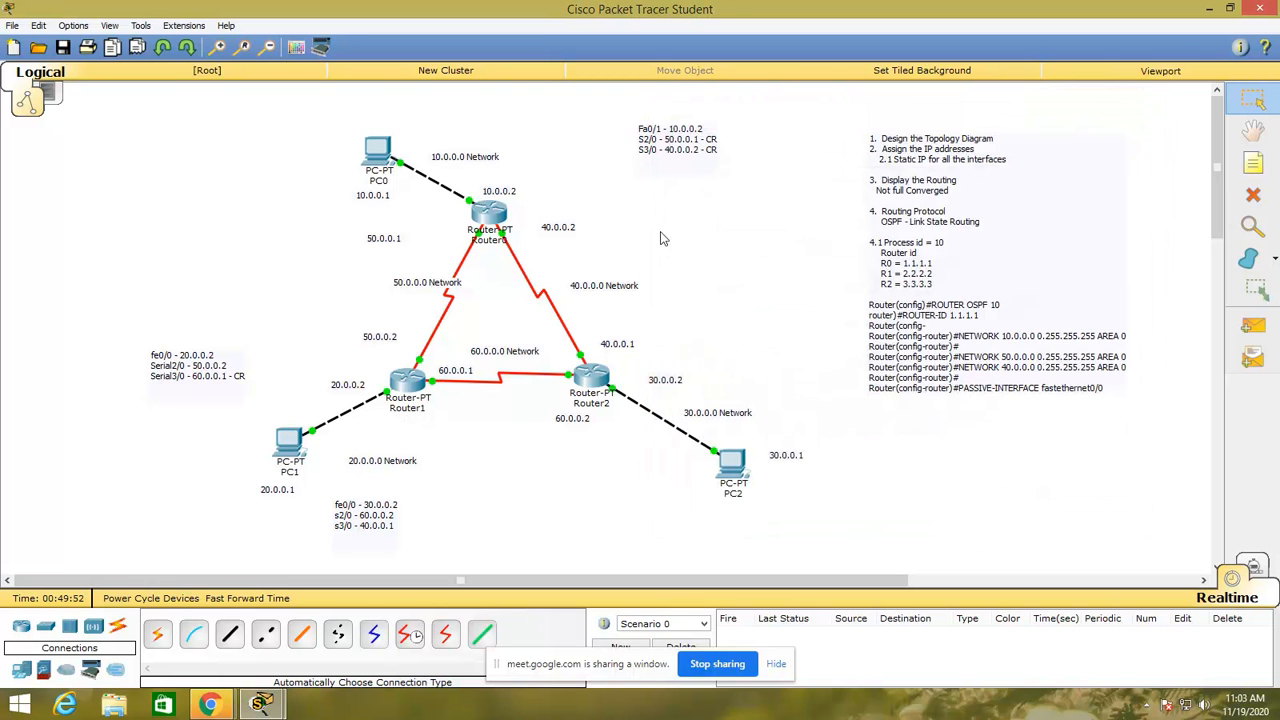
- Open Router0's command line and enter privileged mode
left_click(490, 213)
key("Return")
key("Return")
key("Return")
key("Return")
key("Return")
key("Return")
key("Return")
key("Return")
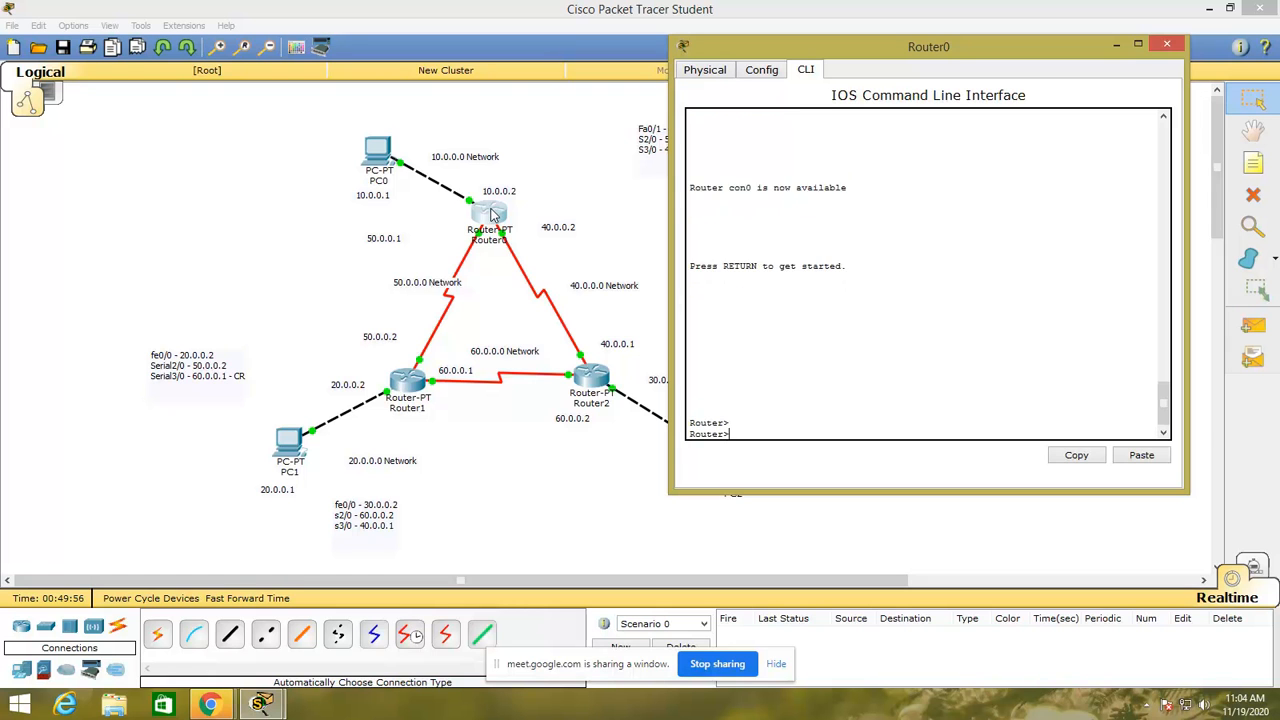
type("en")
key("Return")
key("Return")
- Display Router0's IP routing table with show ip route
type("sh")
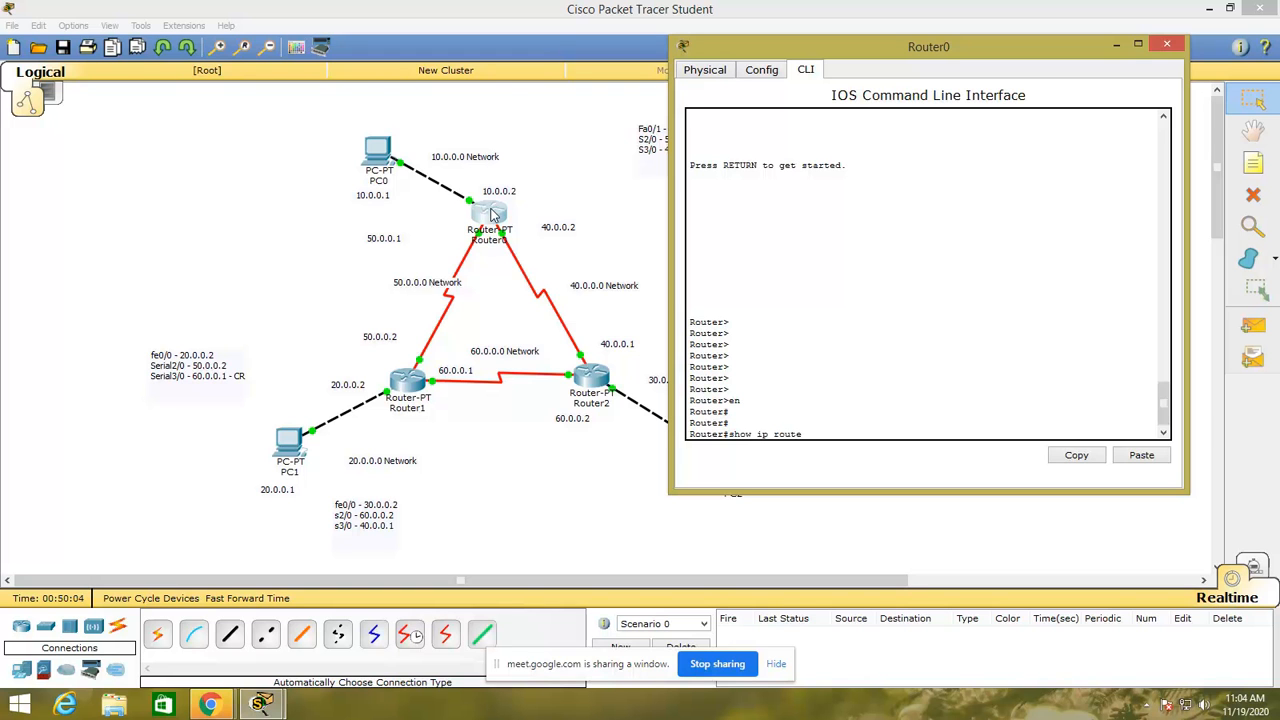
type("ow ip route")
key("Return")
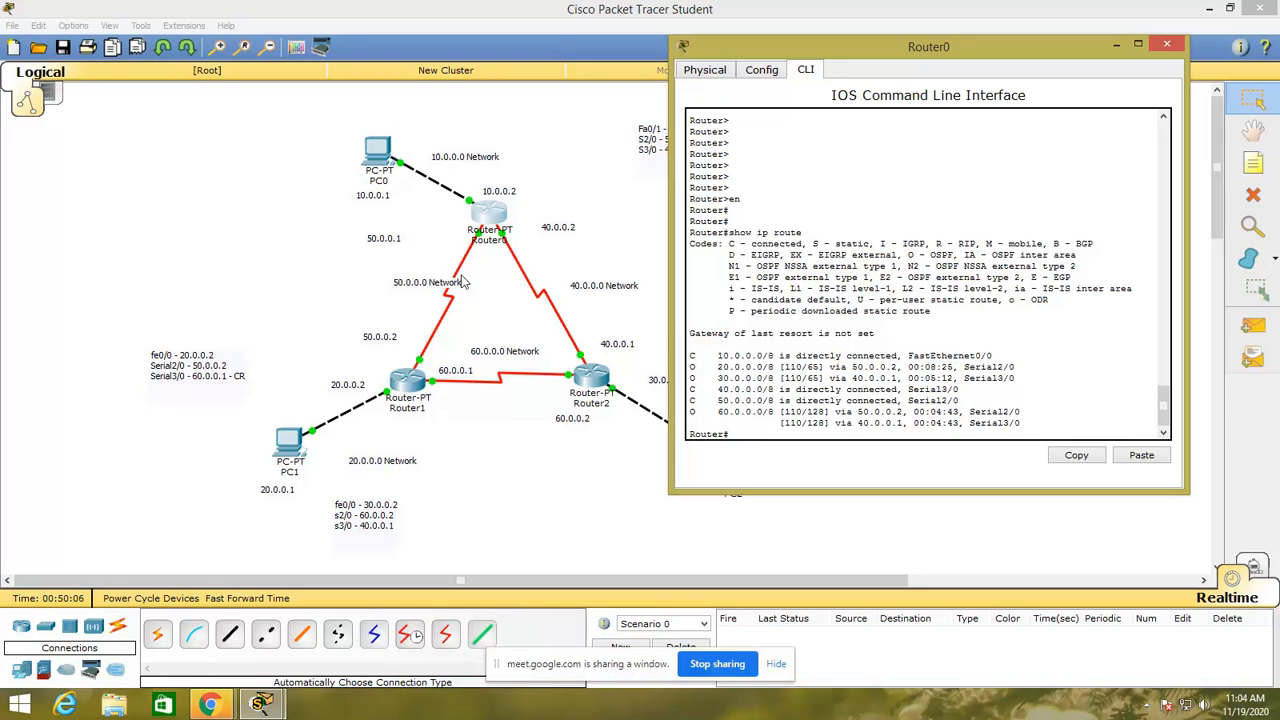
- Examine the directly connected and OSPF-learned routes in Router0's routing table and close the router's window
left_click_drag(712, 359, 752, 359)
left_click(725, 375)
left_click(724, 388)
left_click_drag(689, 356, 972, 353)
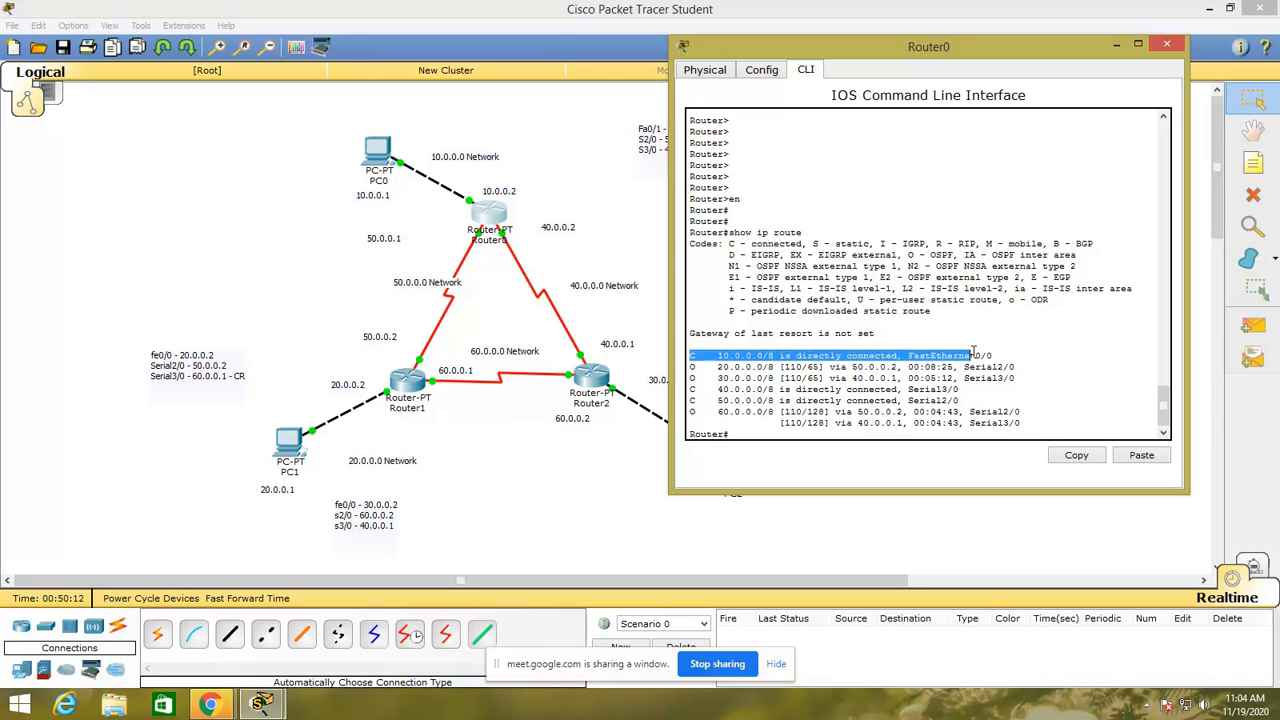
left_click(690, 396)
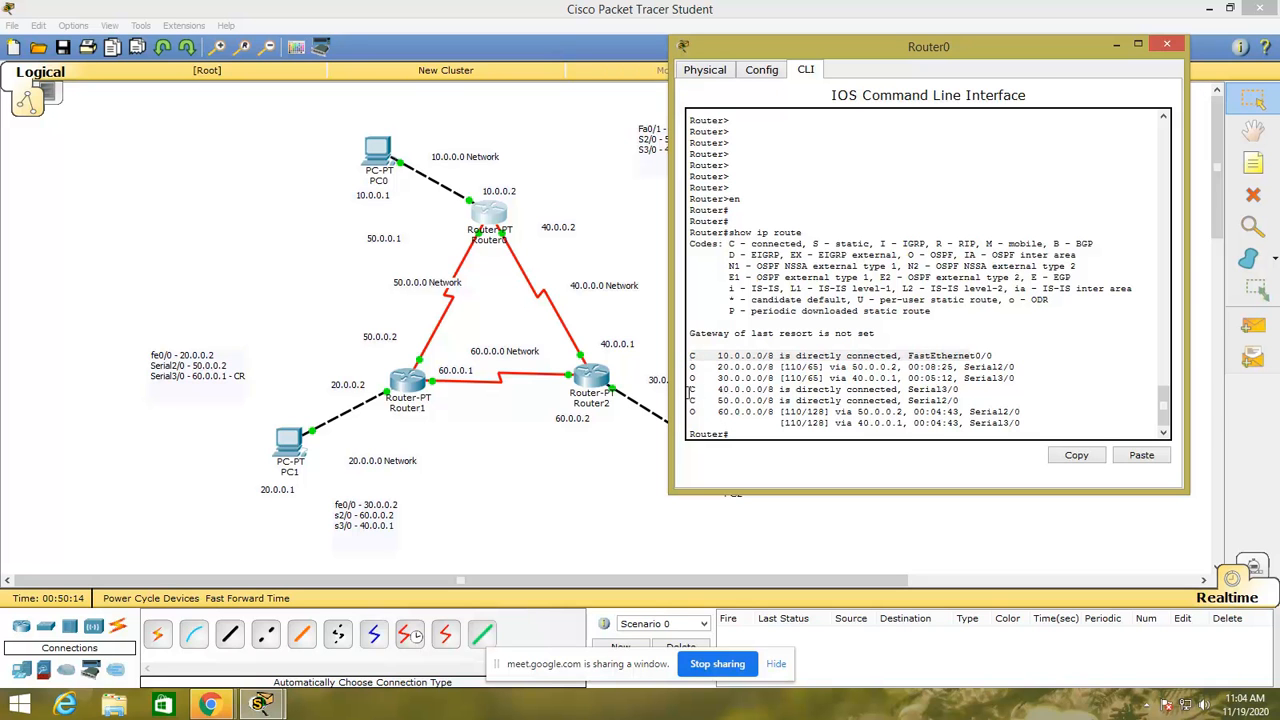
left_click_drag(690, 366, 784, 412)
left_click(692, 379)
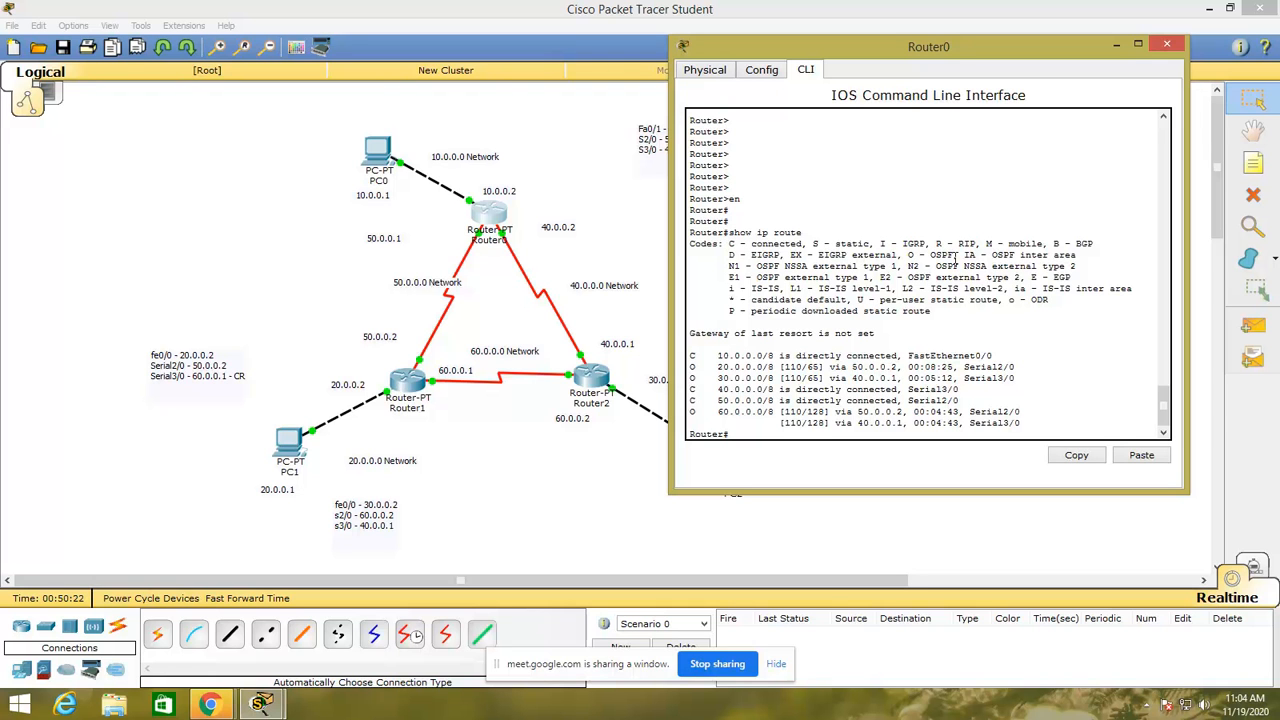
left_click(1166, 44)
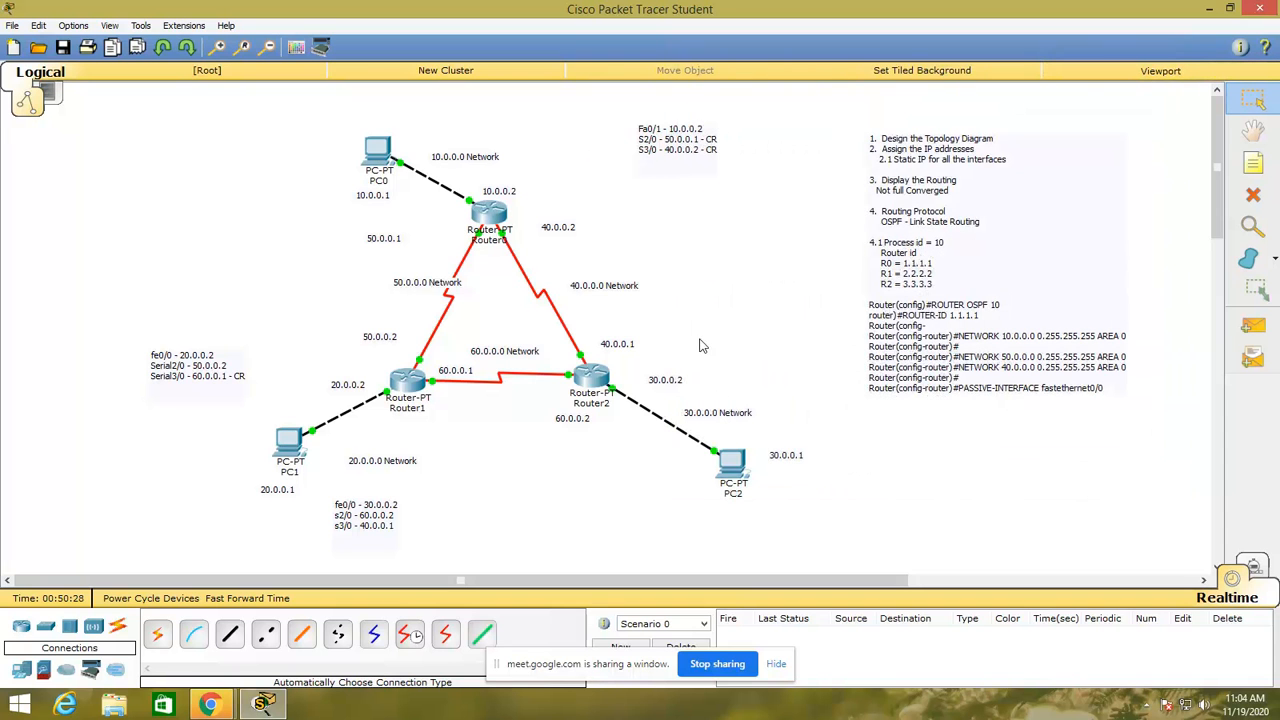
- Switch to simulation mode and filter the visible events to ICMP only
mouse_move(714, 482)
left_click(1256, 566)
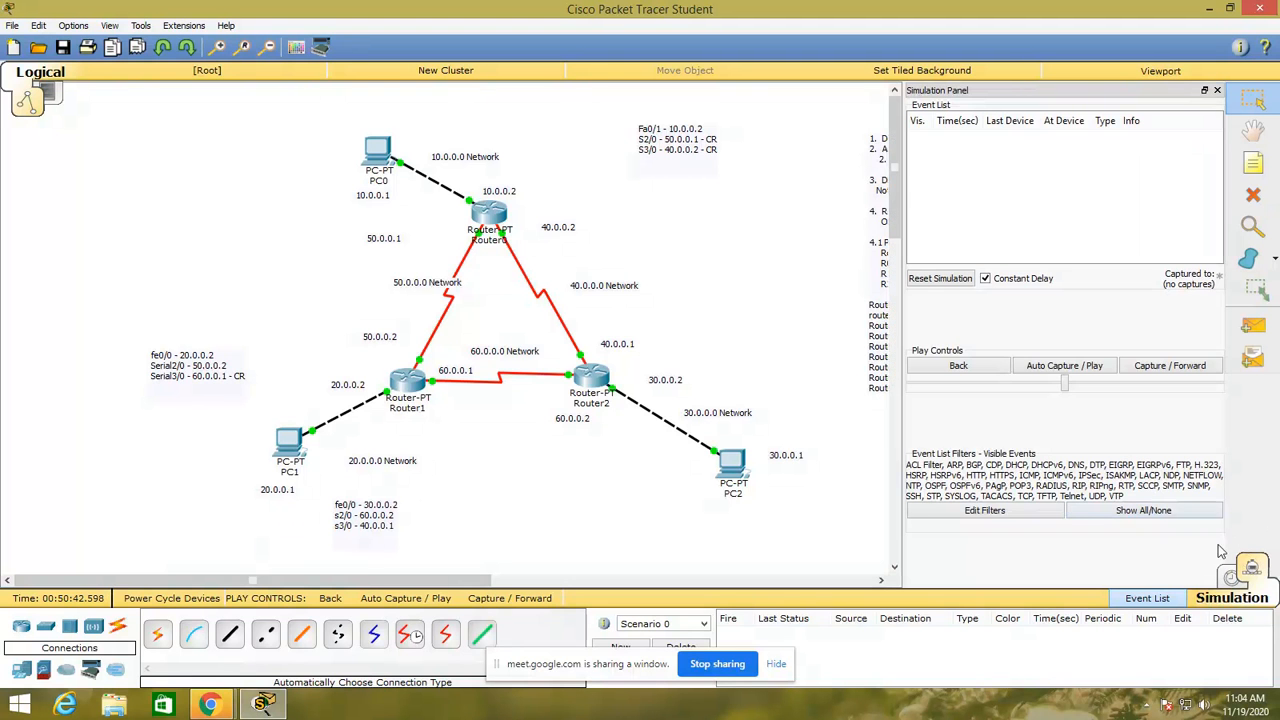
left_click(1230, 574)
left_click(1258, 568)
left_click(1016, 512)
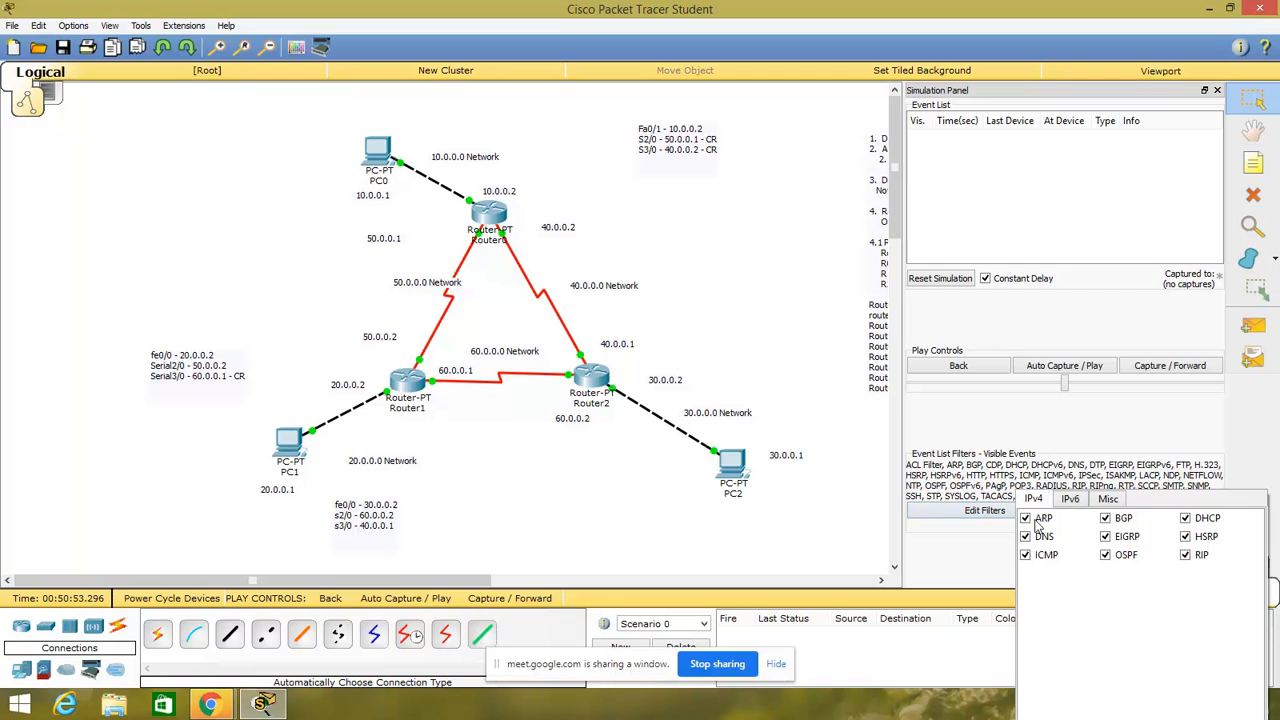
left_click(977, 503)
left_click(975, 508)
left_click(1142, 510)
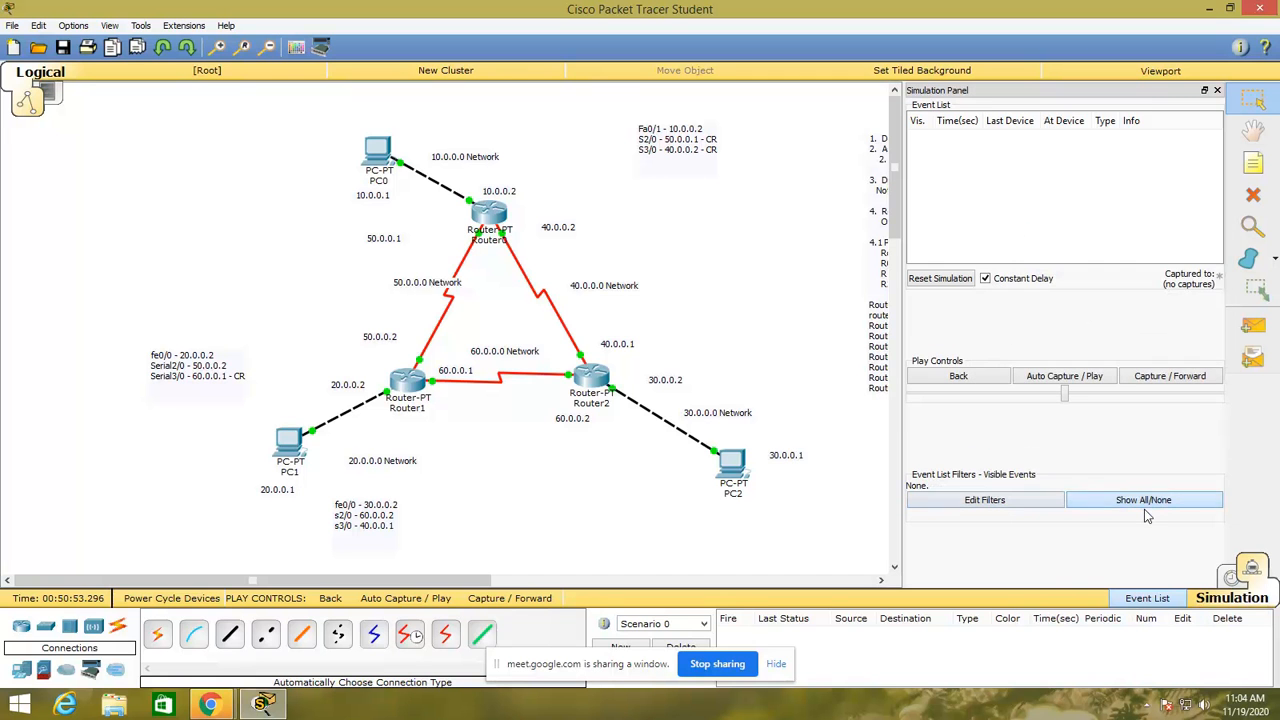
left_click(1006, 498)
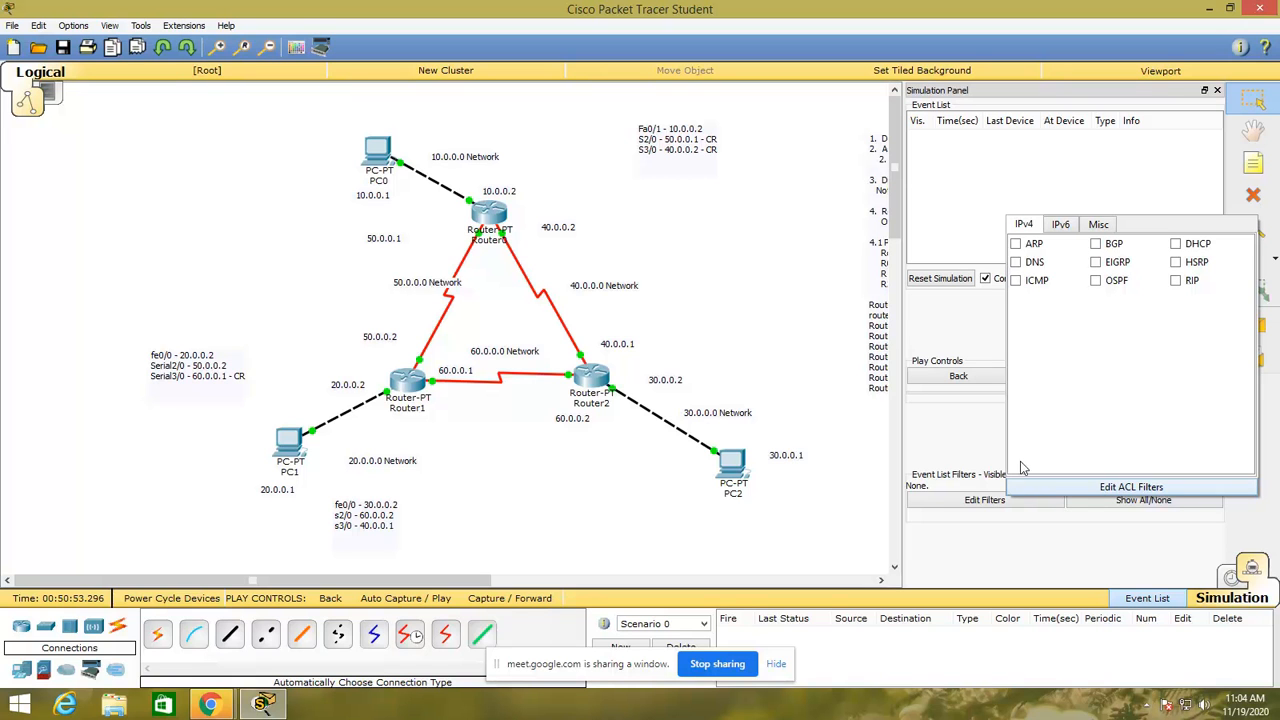
left_click(1018, 282)
left_click(937, 443)
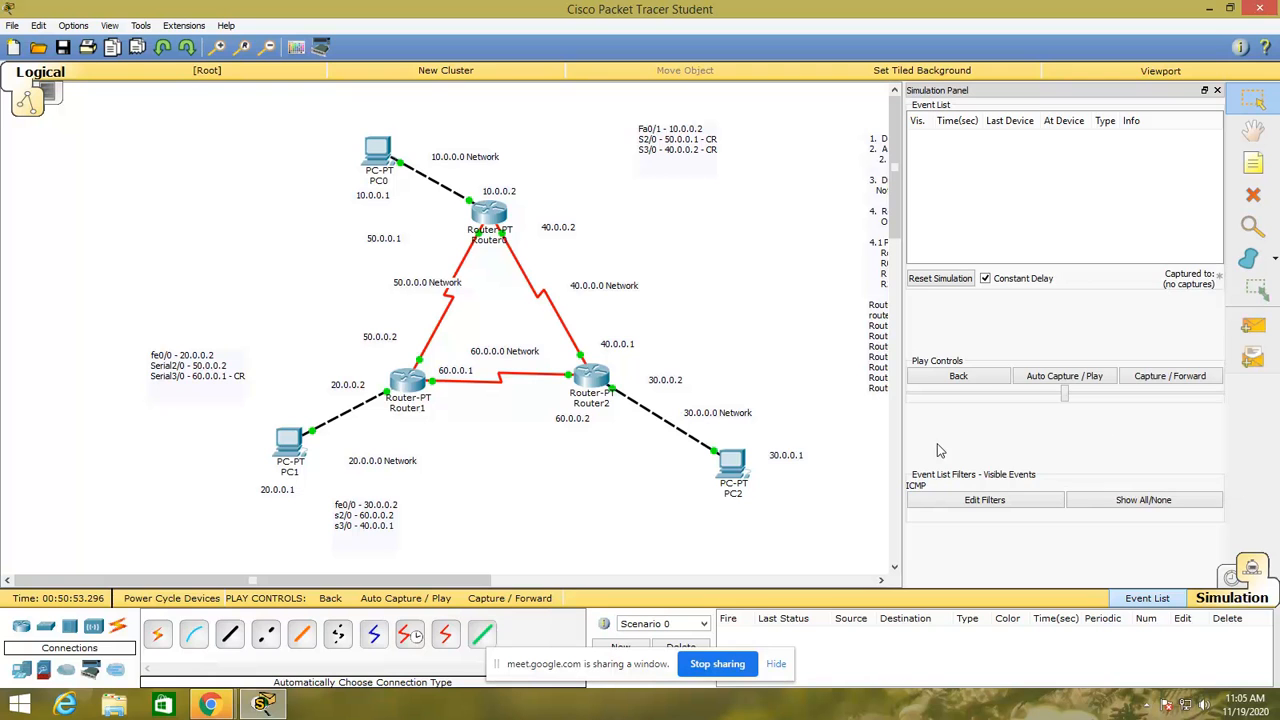
- Add a simple PDU from PC0 to PC2 and run the simulation with automatic capture
left_click(1253, 330)
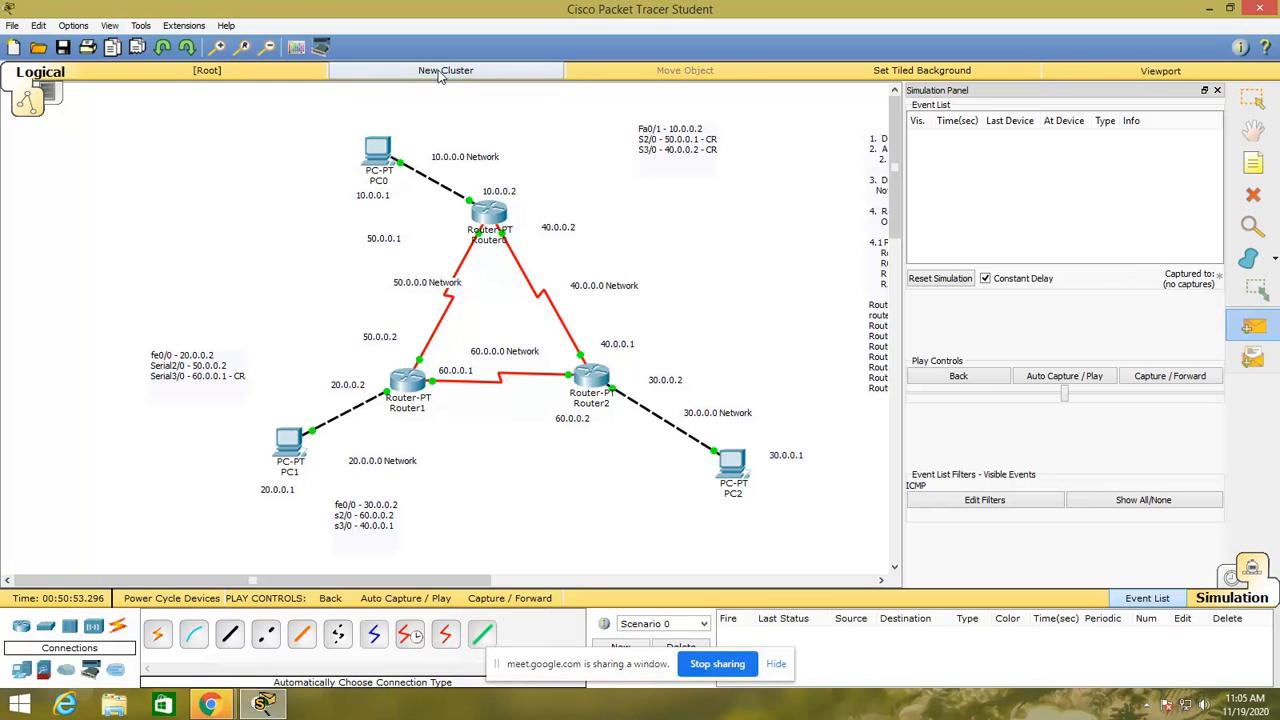
left_click(381, 143)
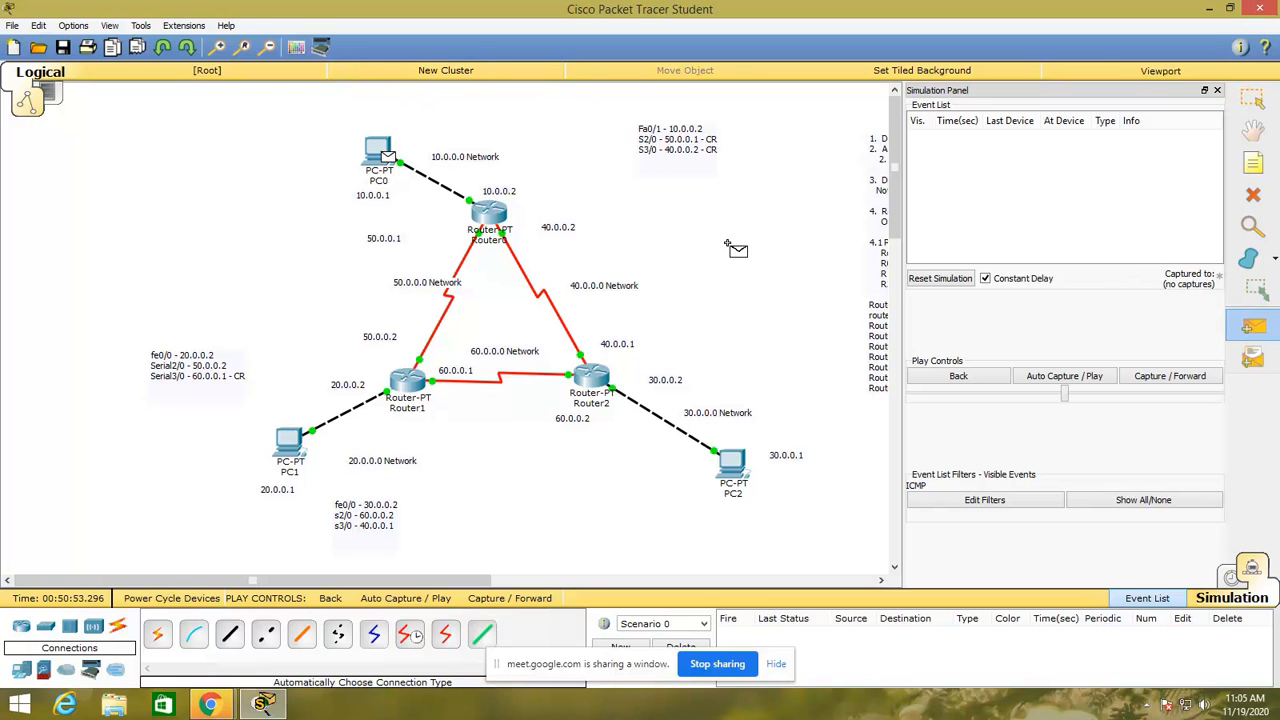
left_click(733, 466)
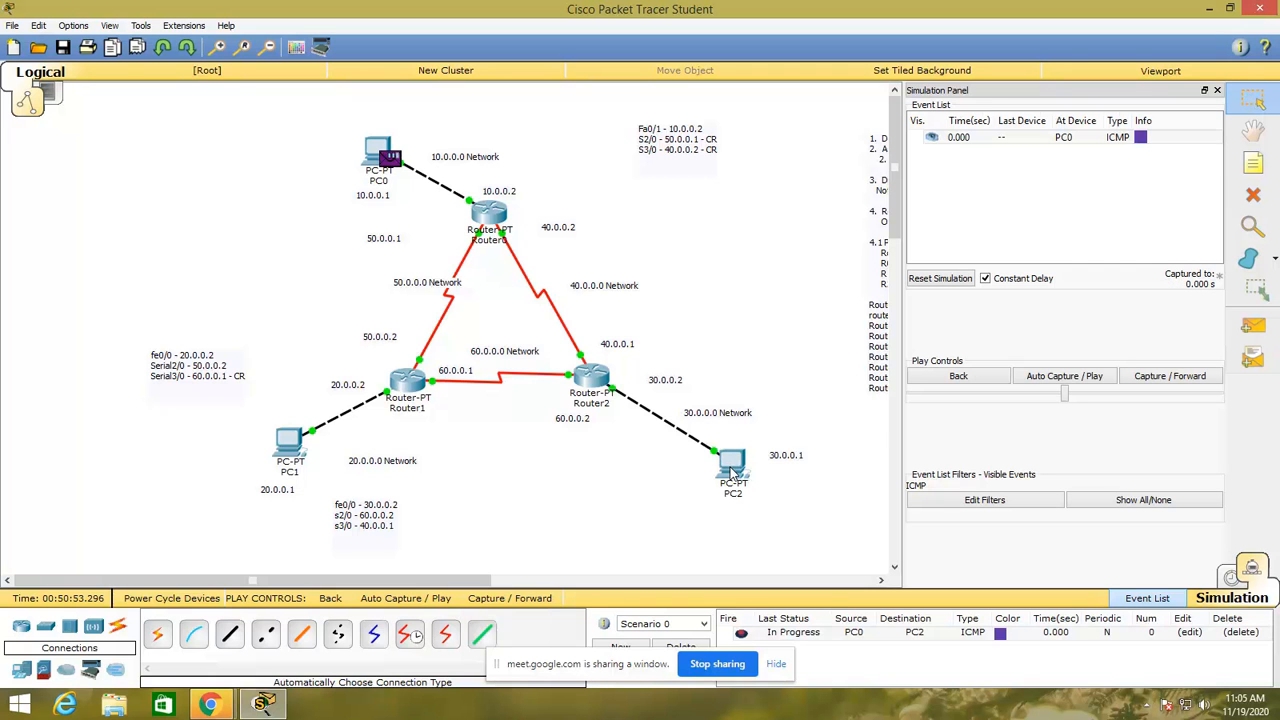
left_click(1052, 378)
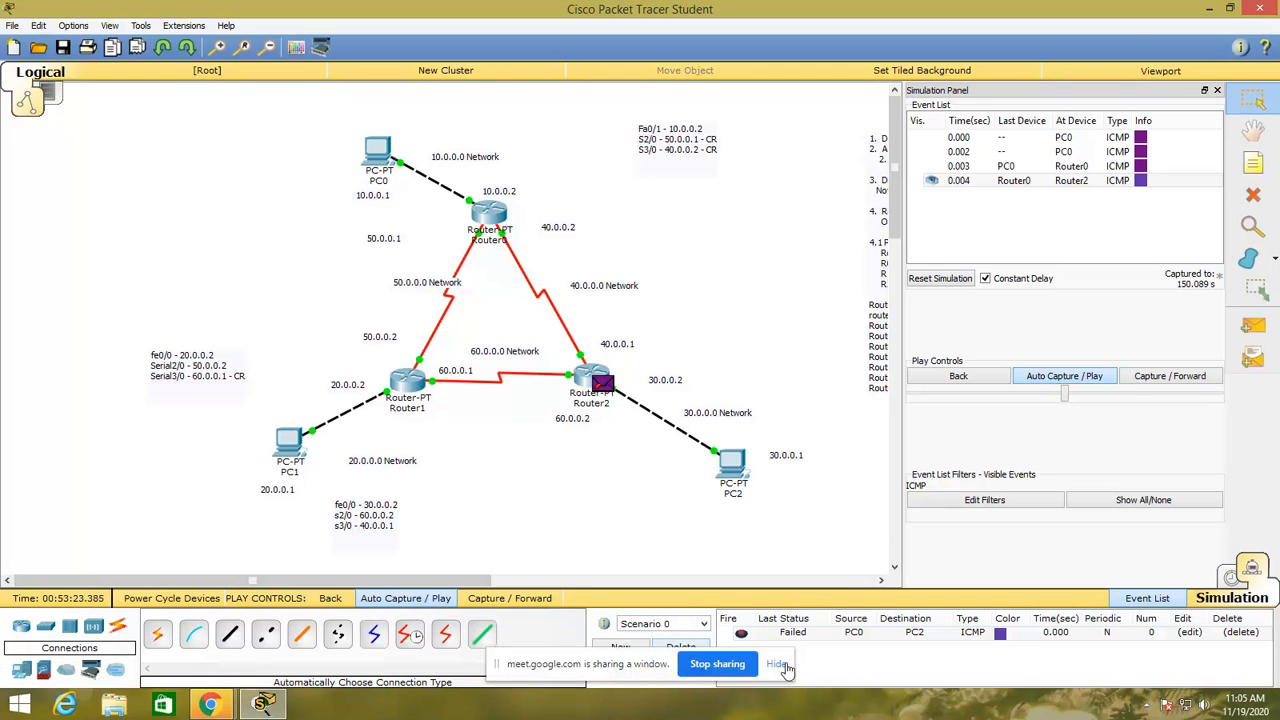
- Hide the screen-sharing notification and switch from the browser back to Packet Tracer
left_click(785, 668)
left_click(505, 22)
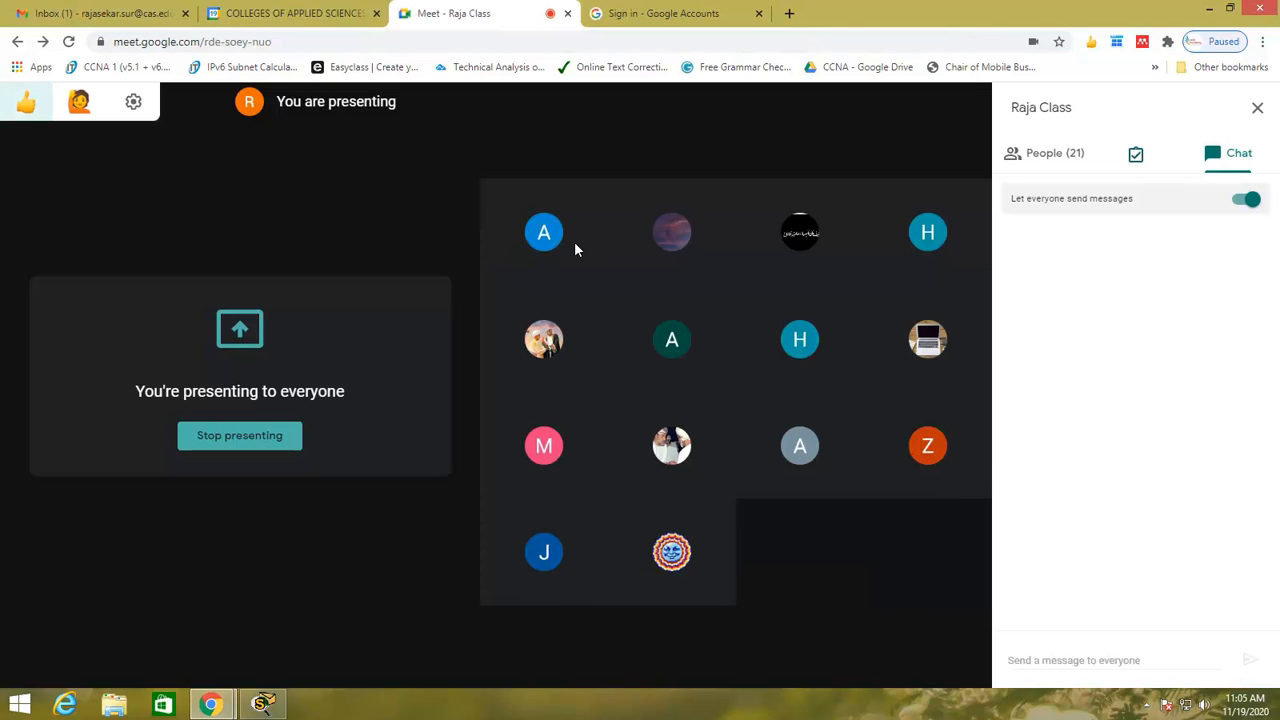
left_click(290, 13)
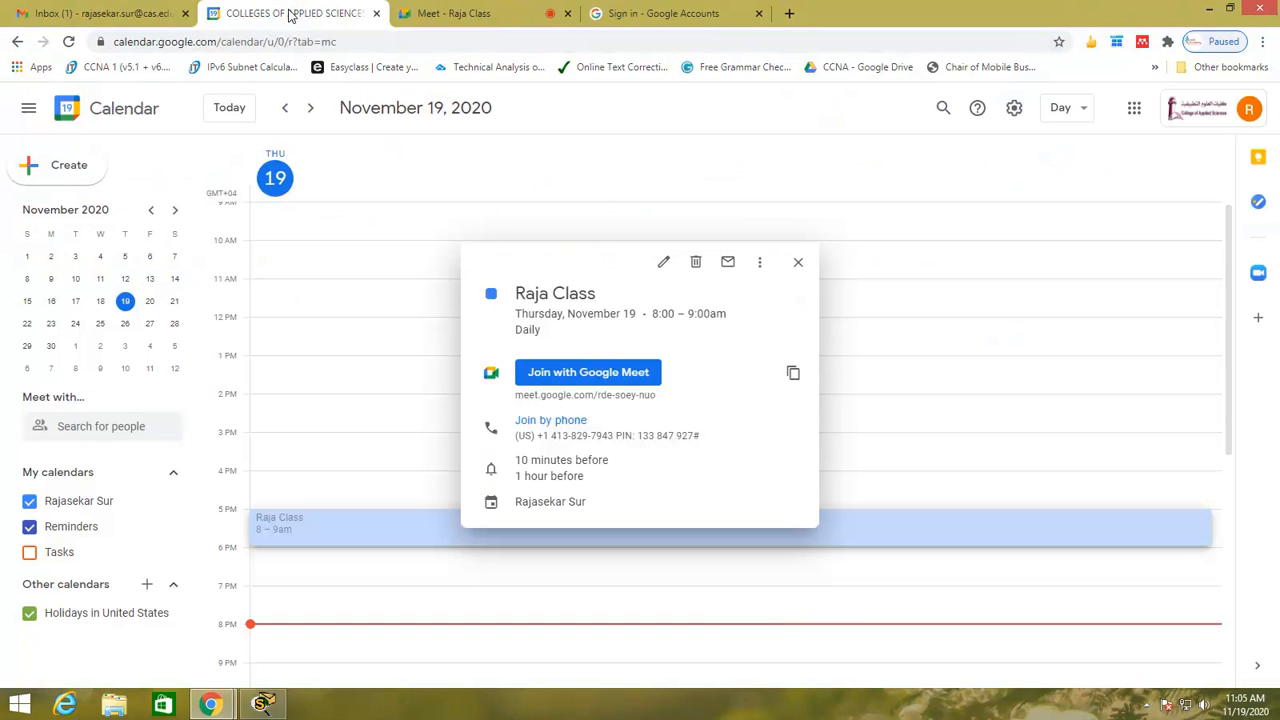
left_click(265, 705)
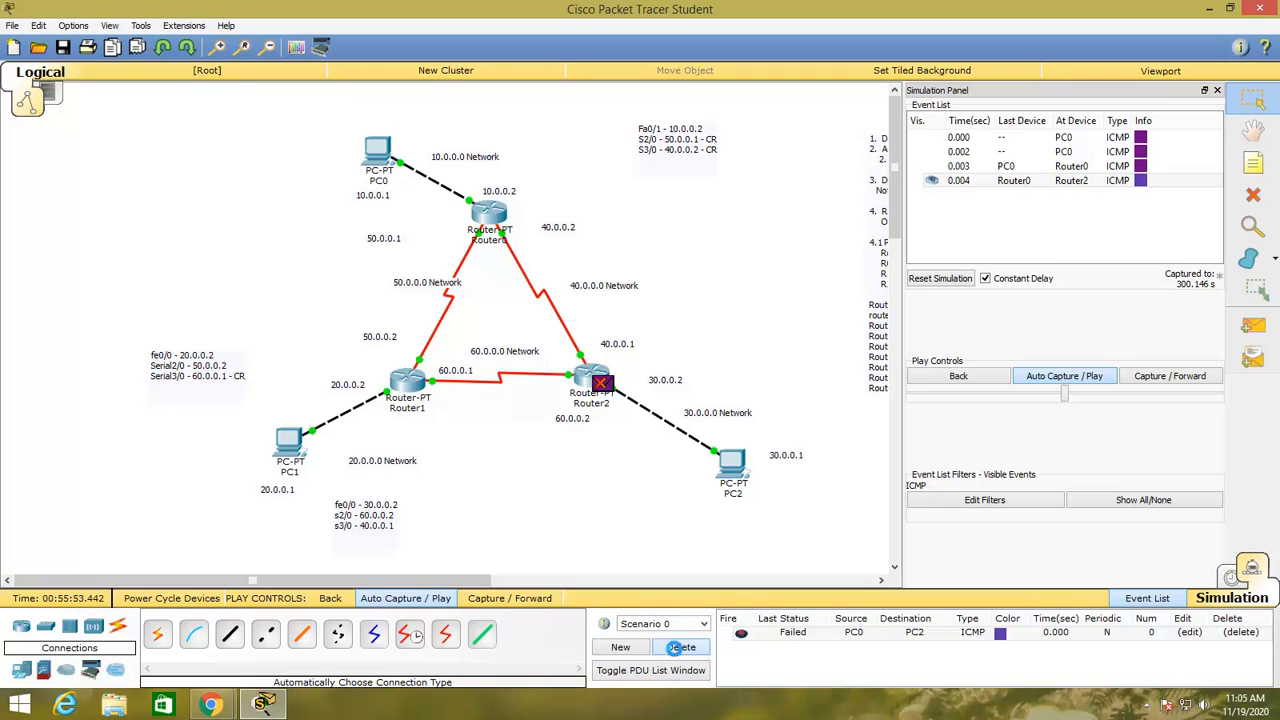
- Delete the current scenario's PDU, add a new simple PDU from PC0 to PC2, and run it with automatic capture
left_click(680, 648)
left_click(1253, 325)
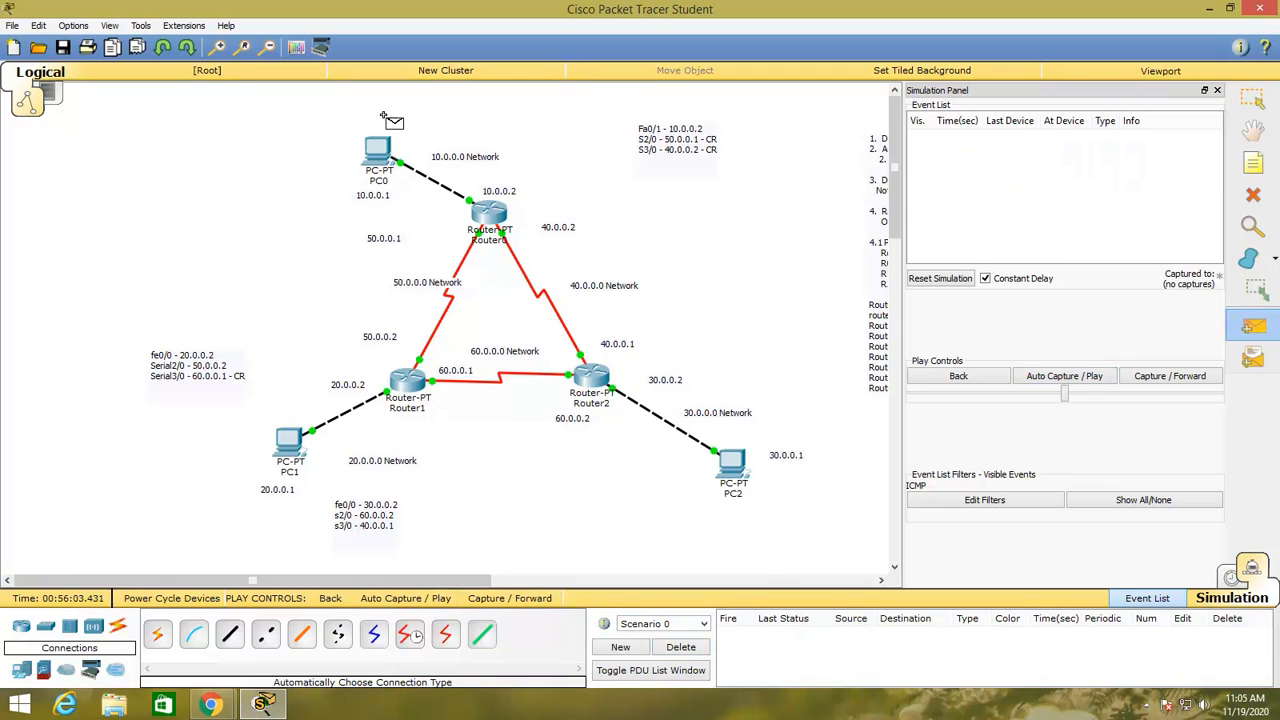
left_click(378, 150)
left_click(733, 462)
left_click(1064, 376)
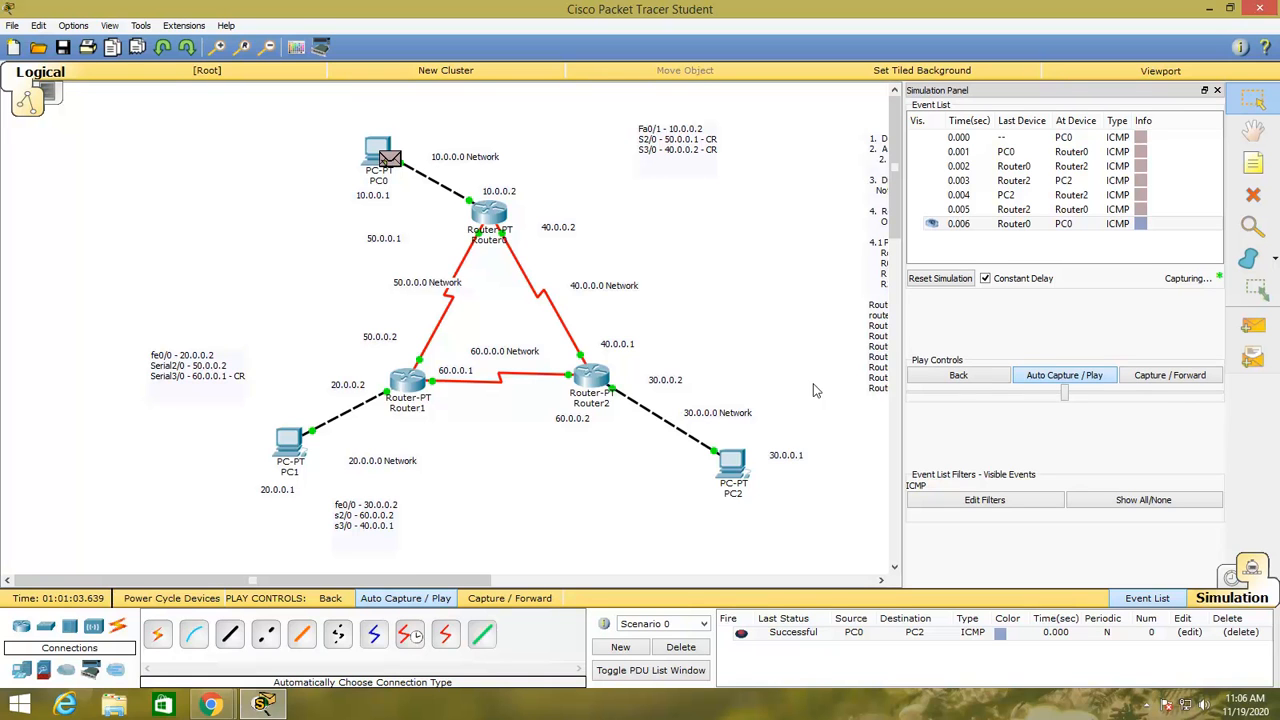
- Delete the PDU from Scenario 0 and return to realtime mode
left_click(680, 648)
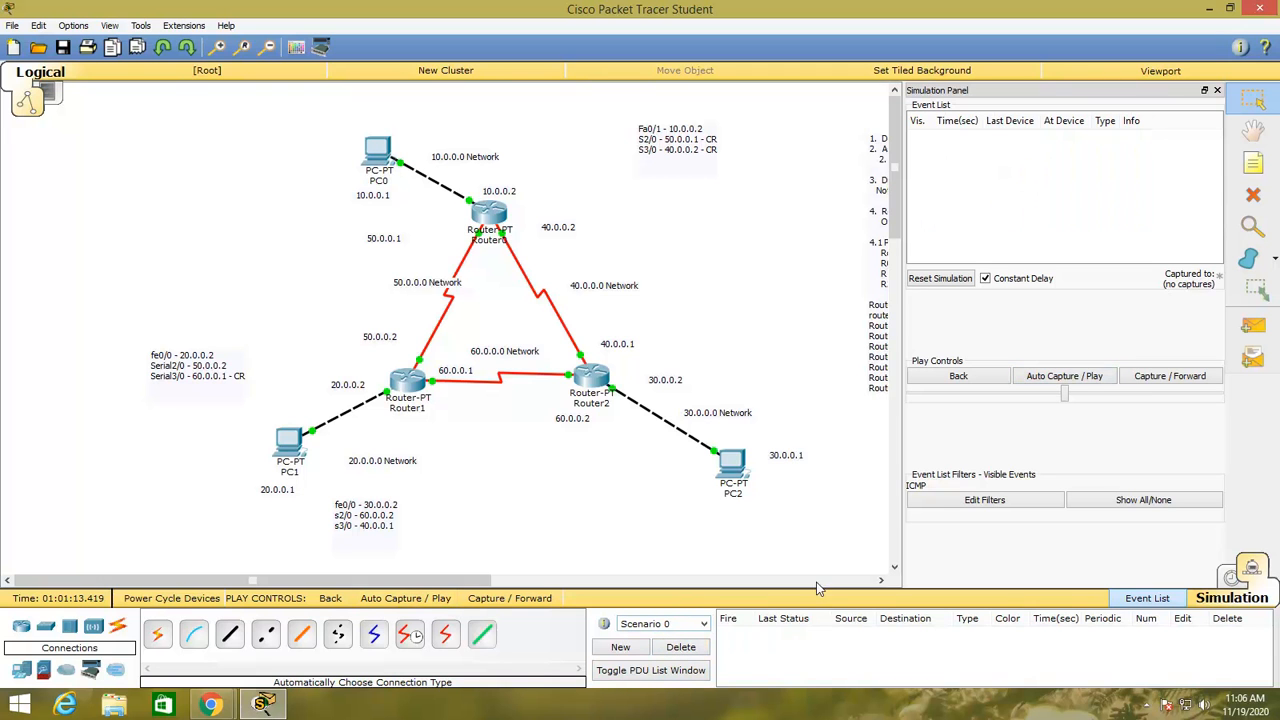
left_click(1228, 579)
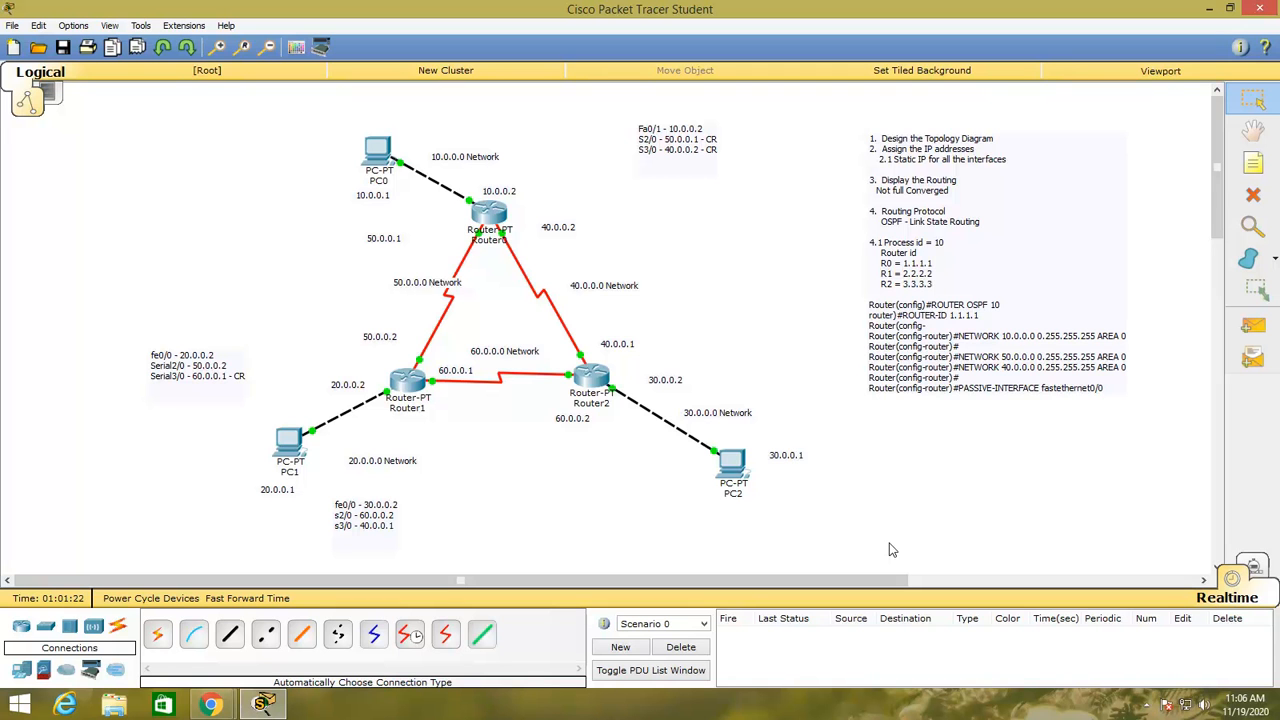
- Add a "Show commands" heading below the PASSIVE-INTERFACE line in the workspace note
double_click(878, 388)
left_click(948, 504)
key("Return")
key("Return")
type("Show ")
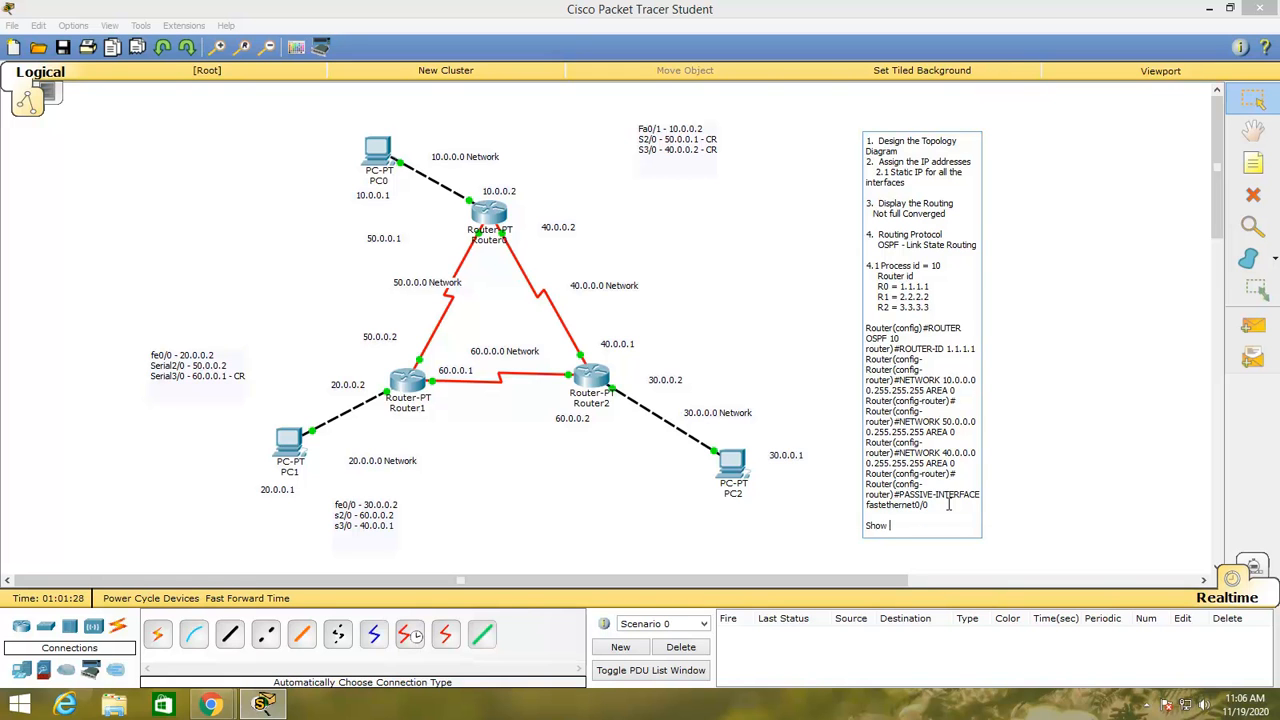
type("commands")
key("Return")
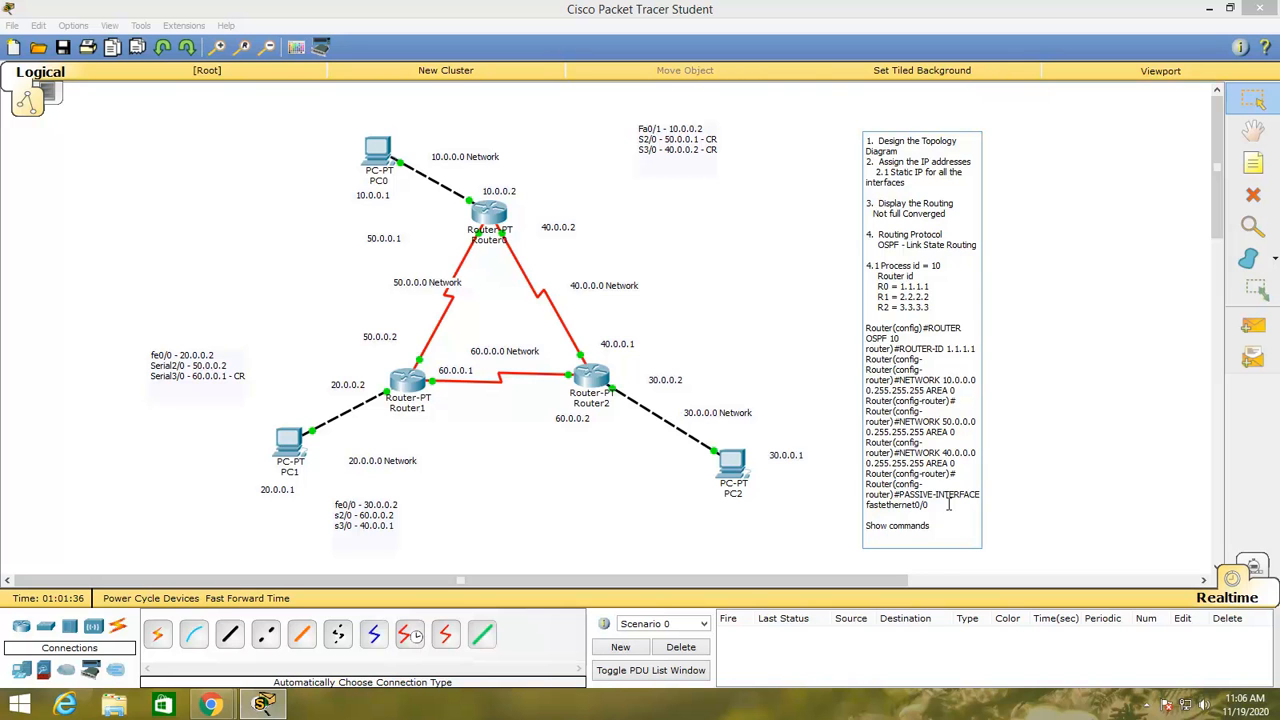
left_click(1077, 375)
left_click(1253, 100)
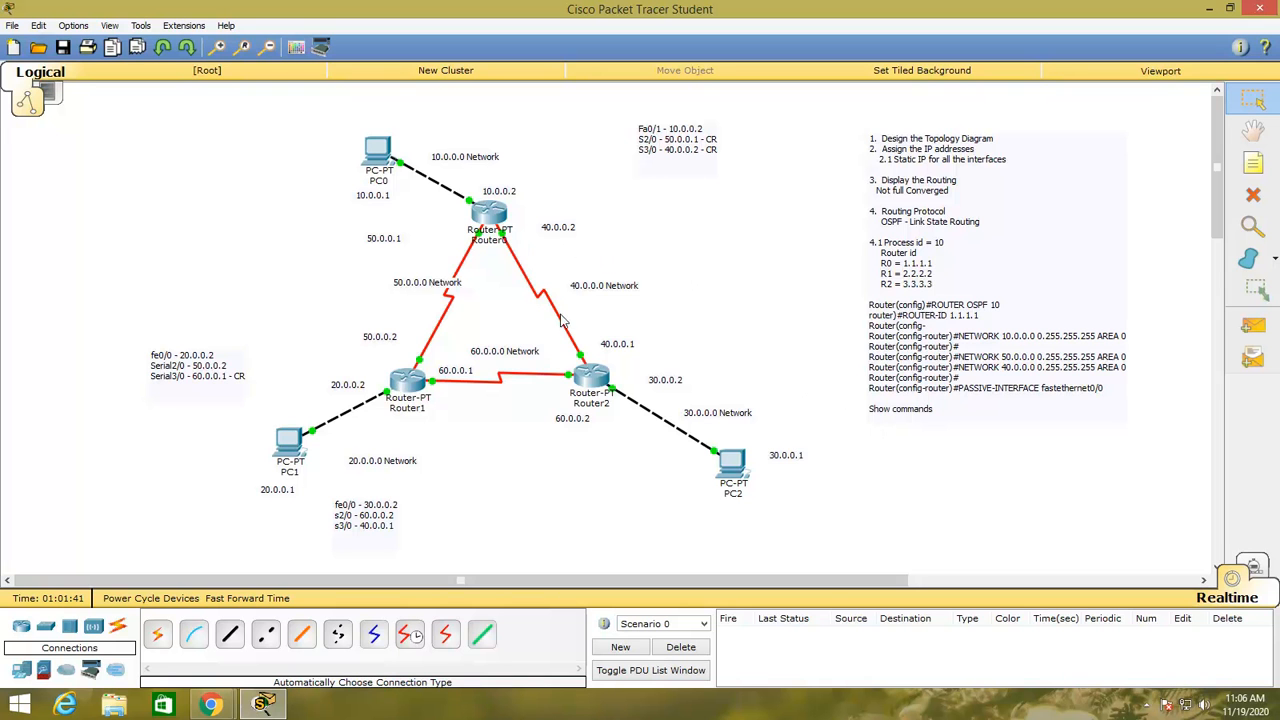
- Enter privileged mode on Router0's command line with en and display its routing table using show ip route
left_click(500, 215)
key("Return")
key("Return")
key("Return")
key("Return")
key("Return")
type("en")
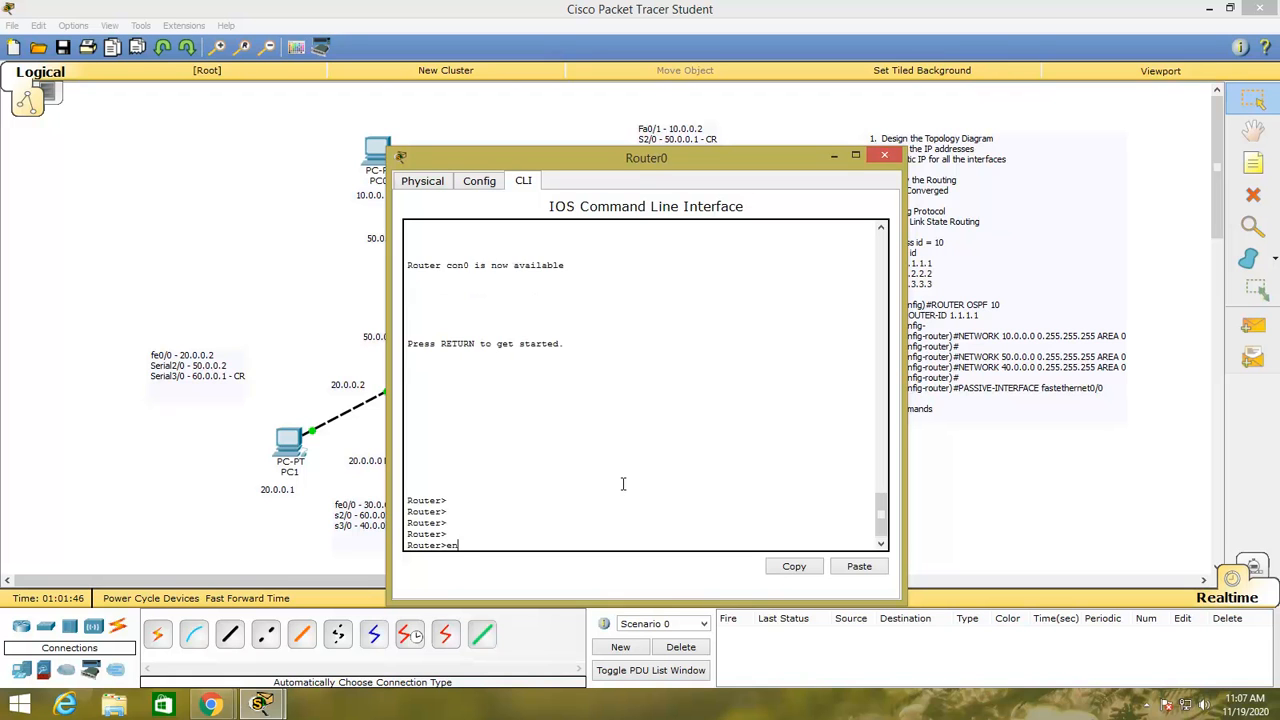
key("Return")
key("Return")
key("Return")
key("Return")
key("Return")
key("Return")
key("Return")
key("Return")
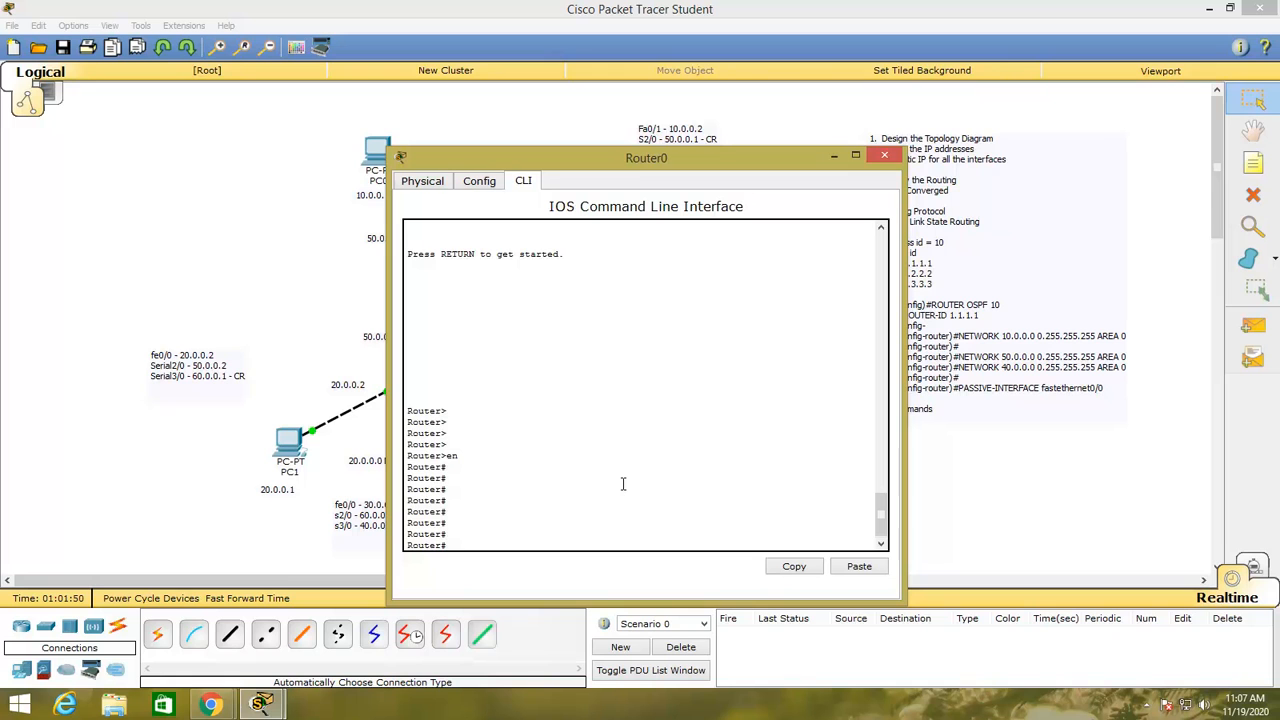
type("show ip route")
key("Return")
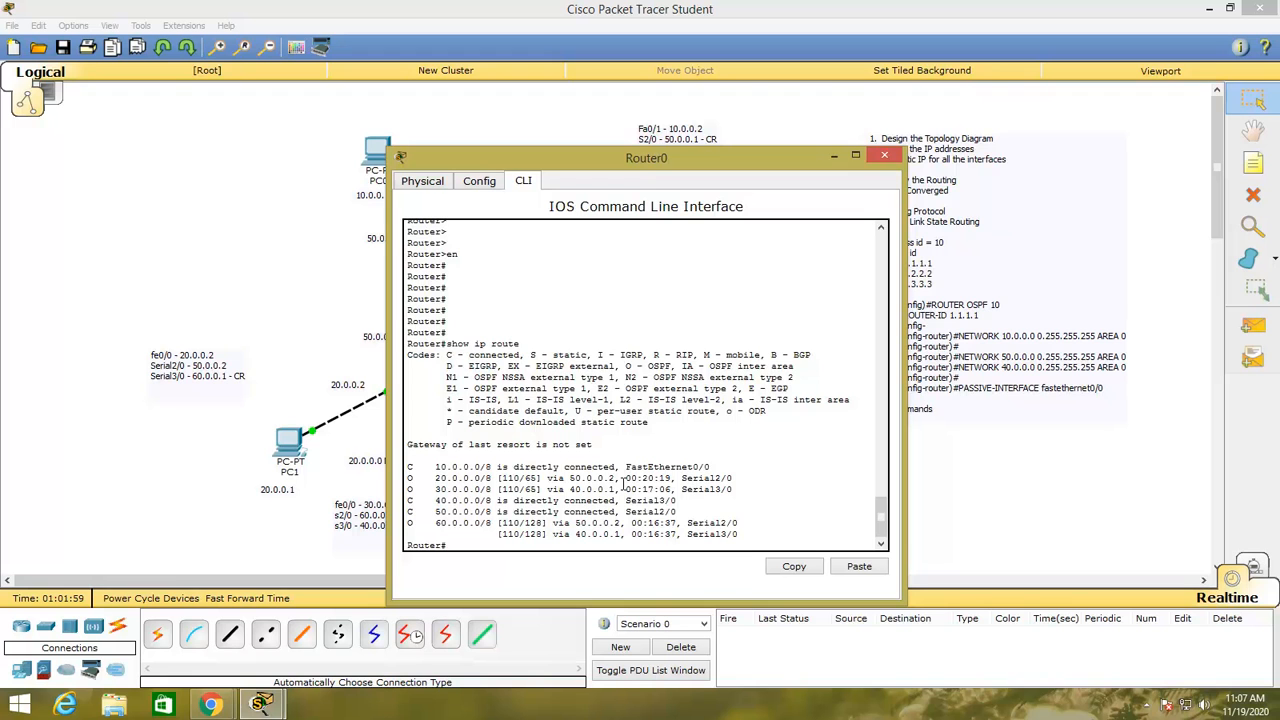
- Add the line "1. Show ip route" beneath the Show commands heading in the workspace note
left_click(932, 416)
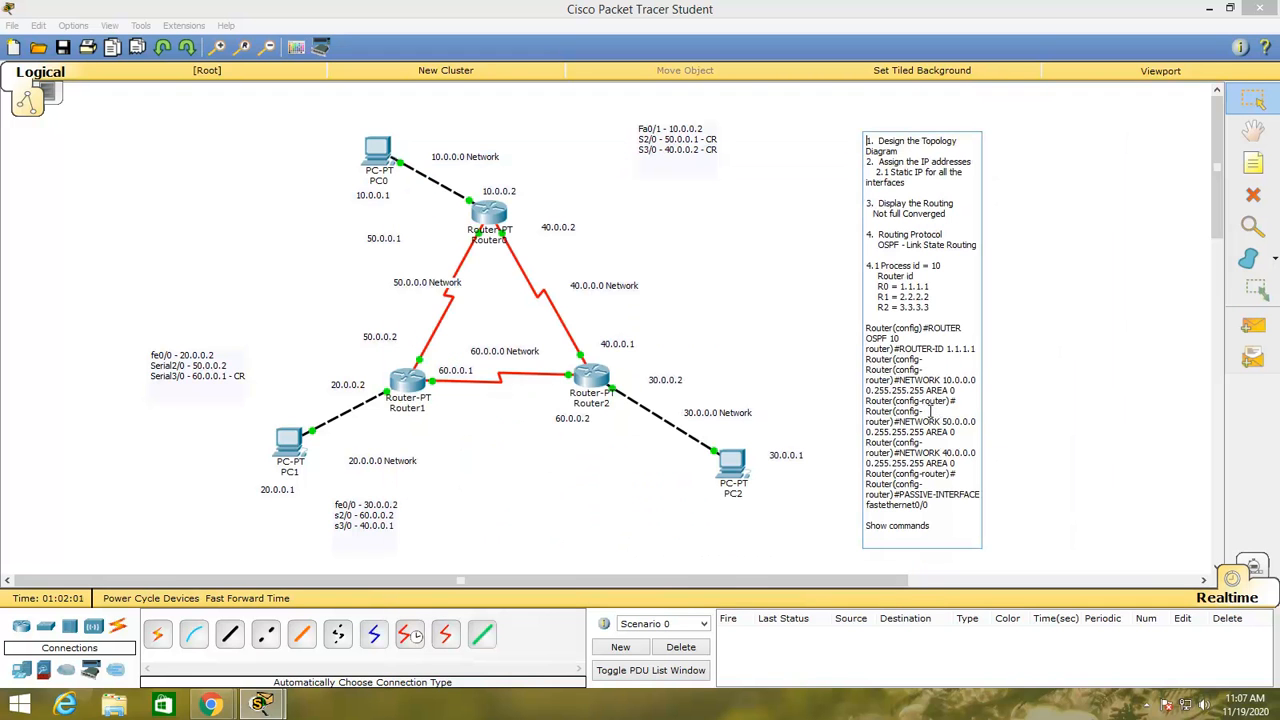
left_click(935, 526)
key("Return")
type("1. Show ip route")
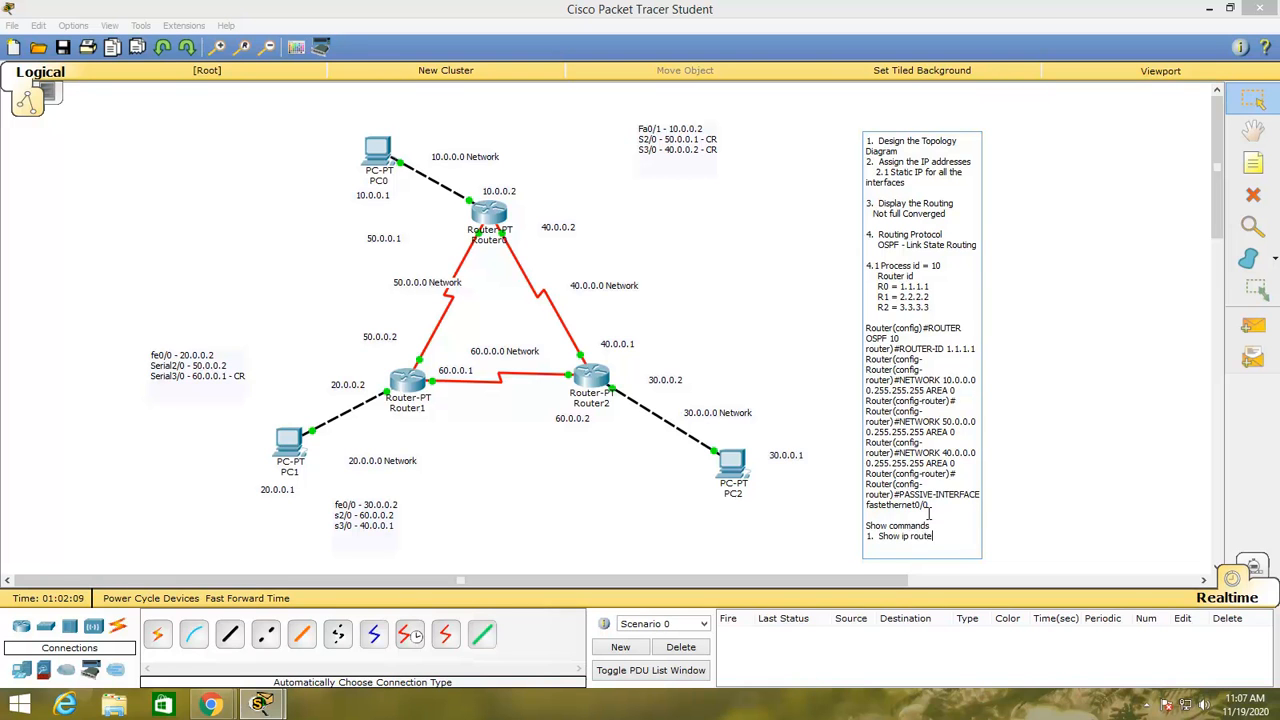
left_click(1108, 408)
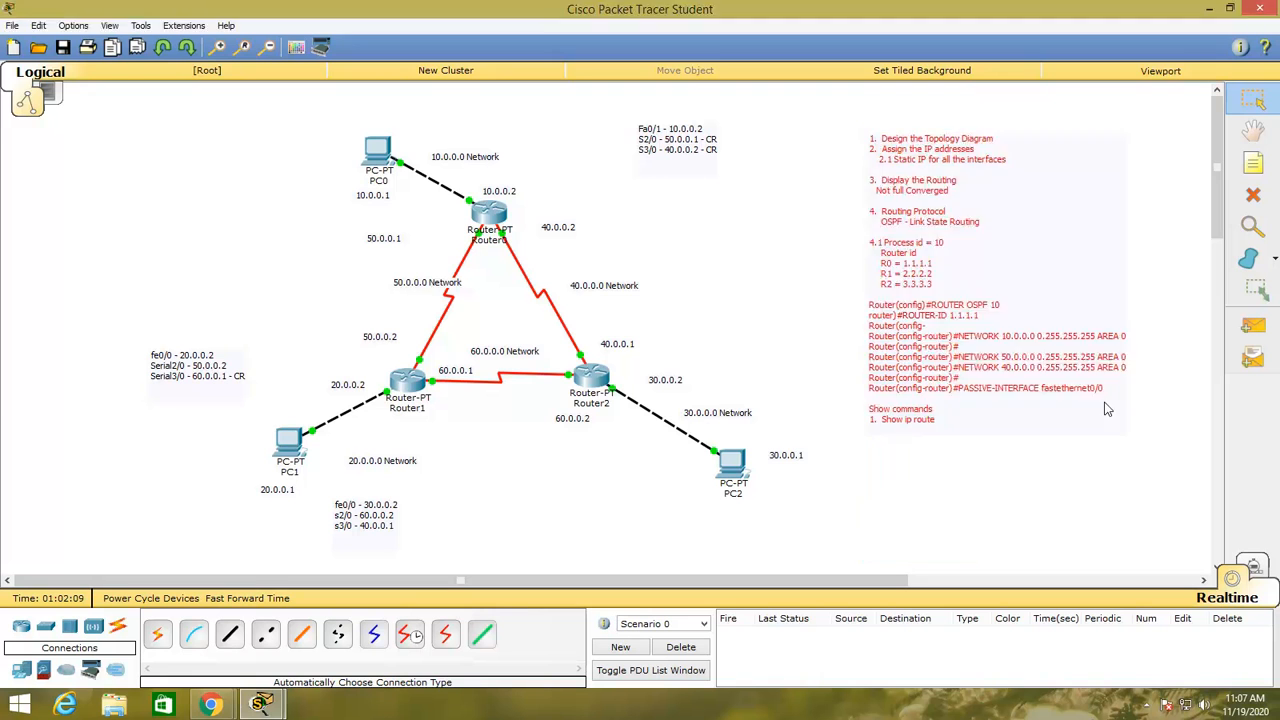
left_click(1262, 112)
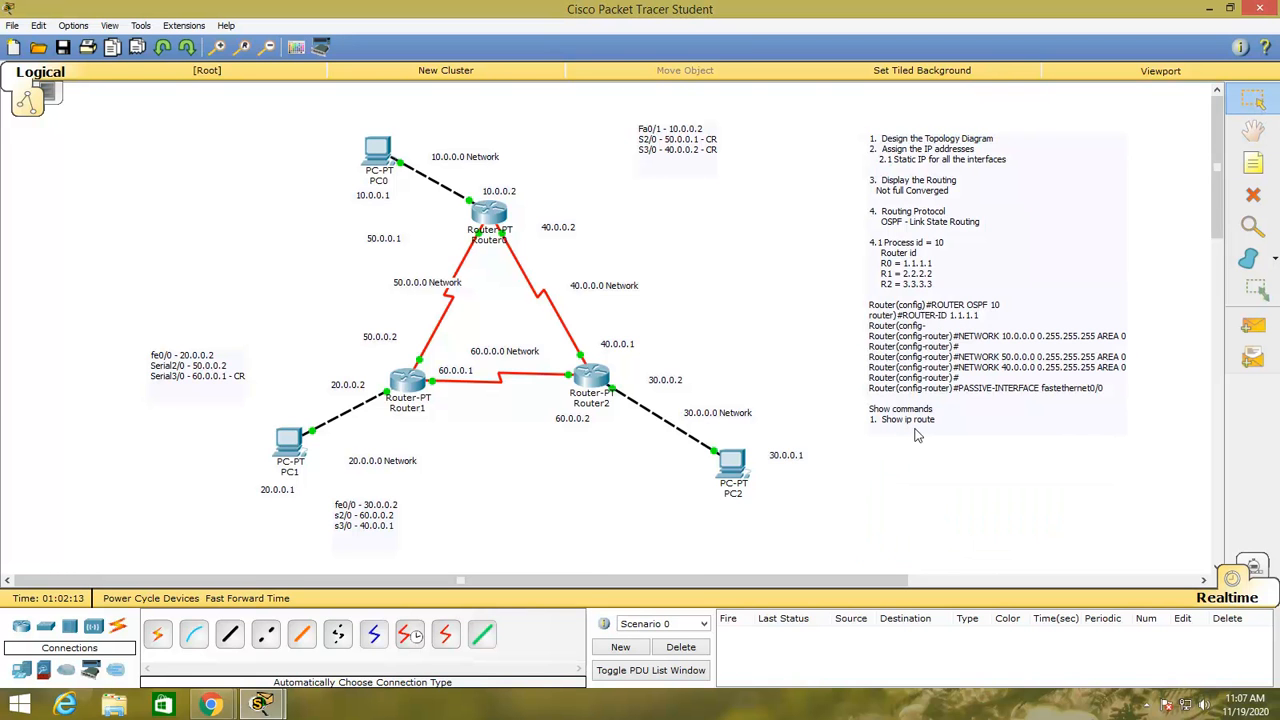
- Run show ip protocols on Router0's command line
left_click(500, 214)
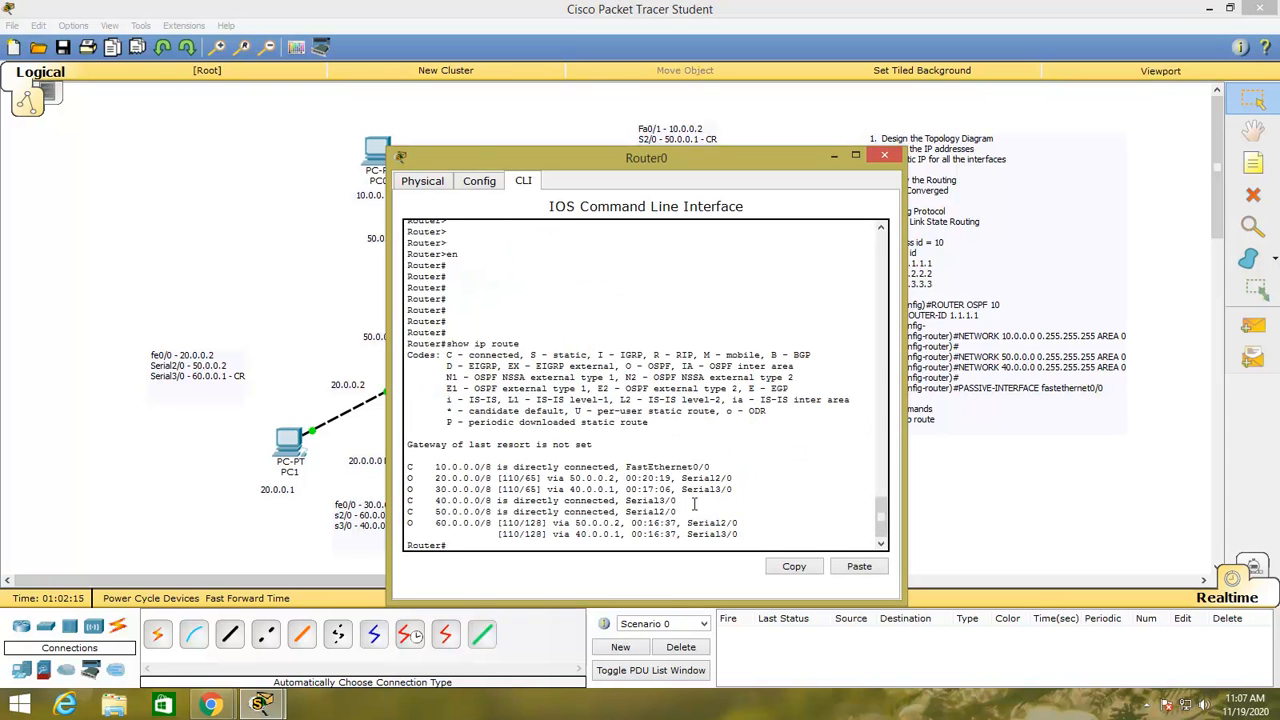
key("Return")
key("Return")
key("Return")
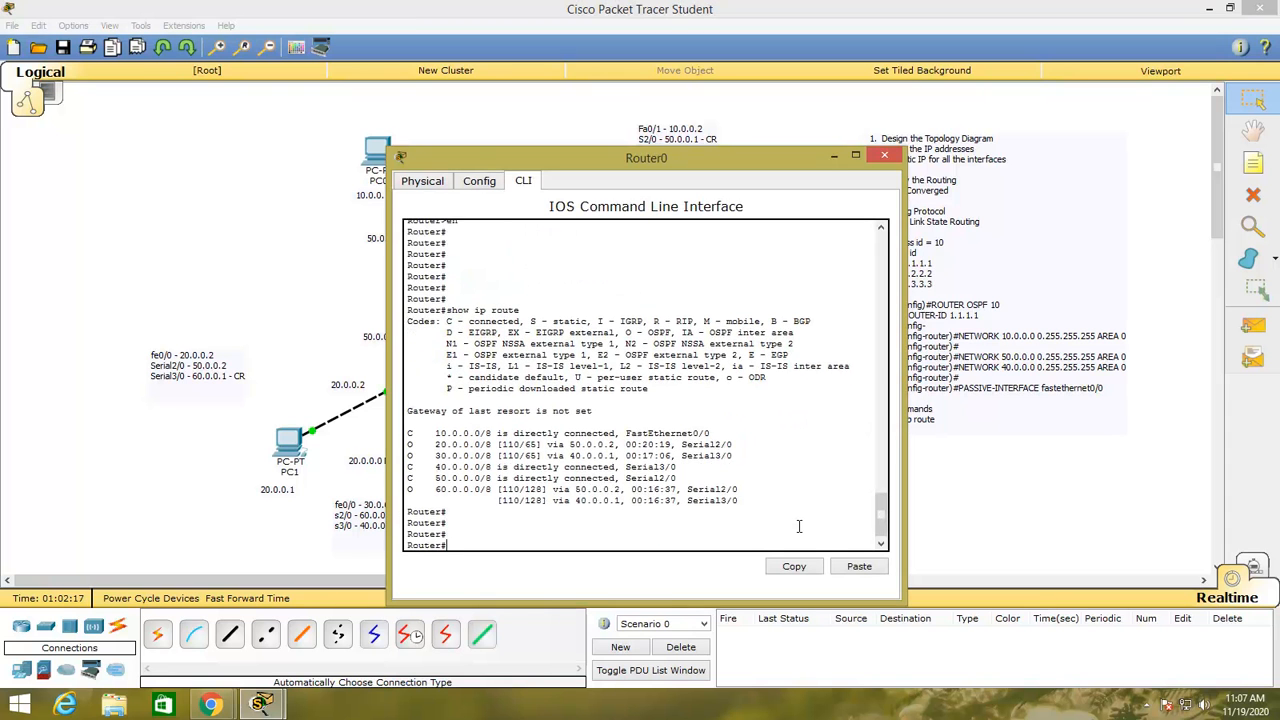
key("Return")
key("Return")
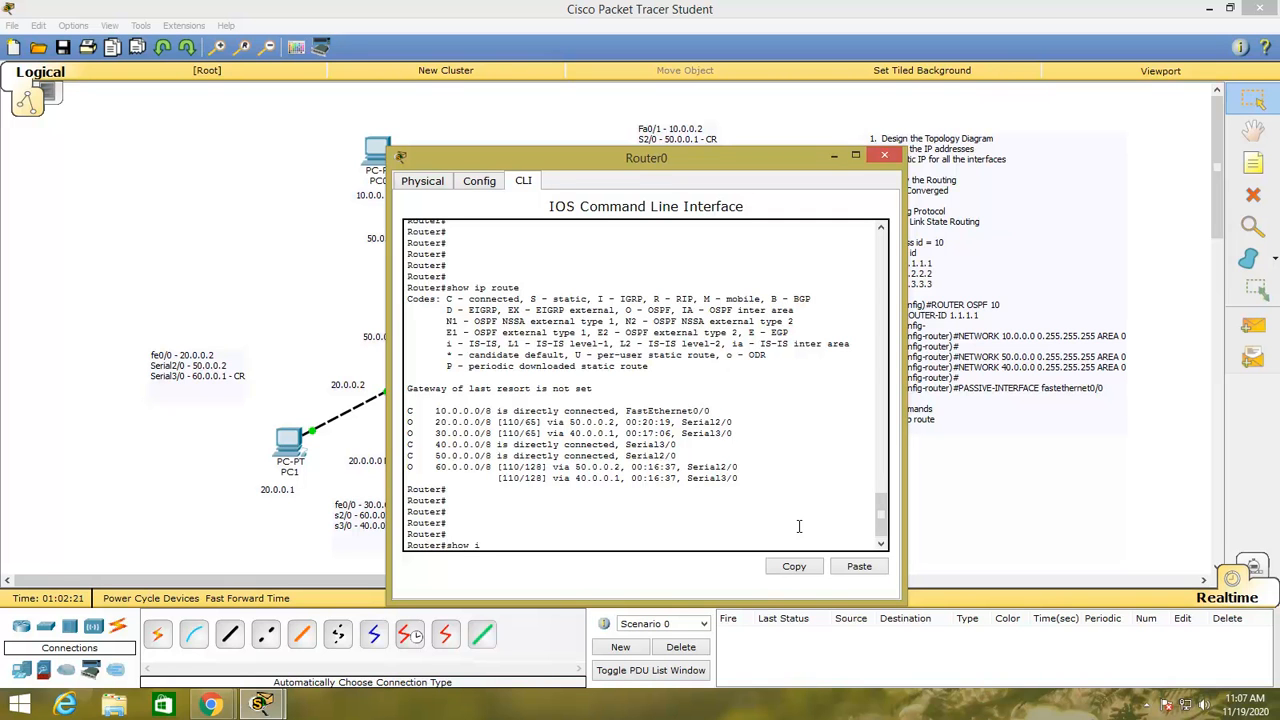
type("protocols")
key("Return")
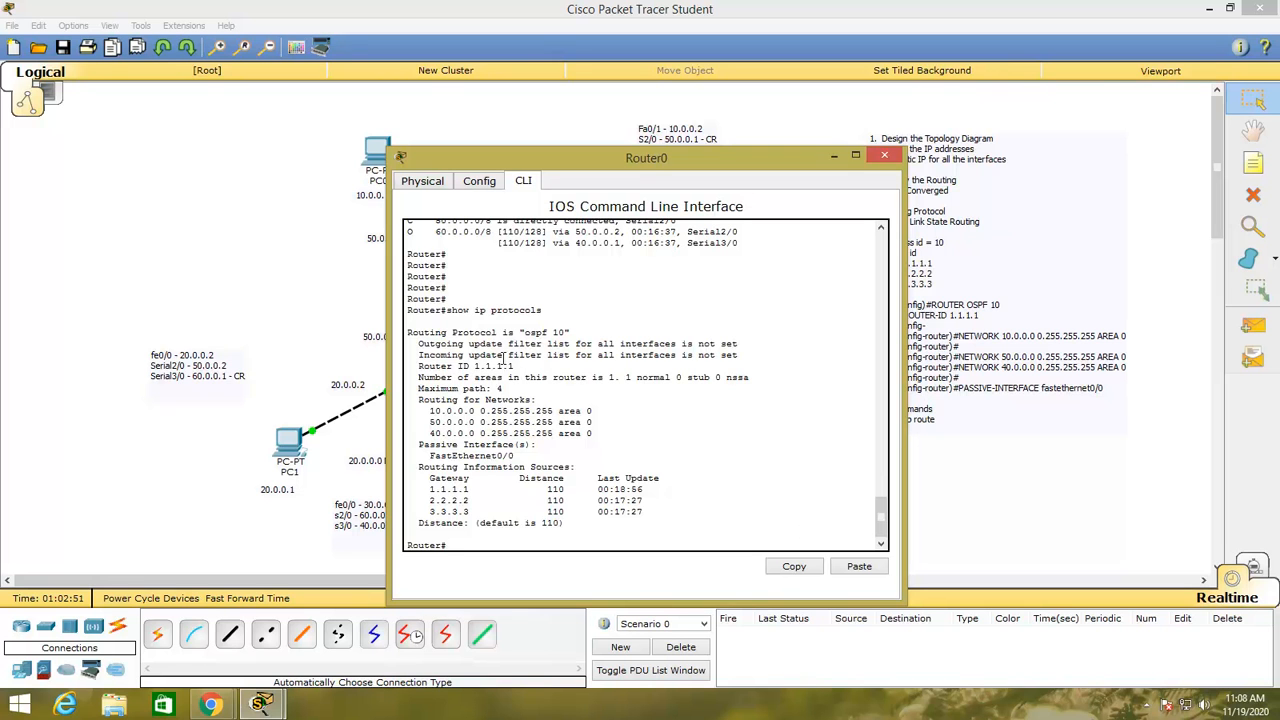
- Examine the OSPF process, router ID, maximum path, advertised networks, passive interface, update times and default distance in the show ip protocols output
left_click_drag(408, 333, 582, 331)
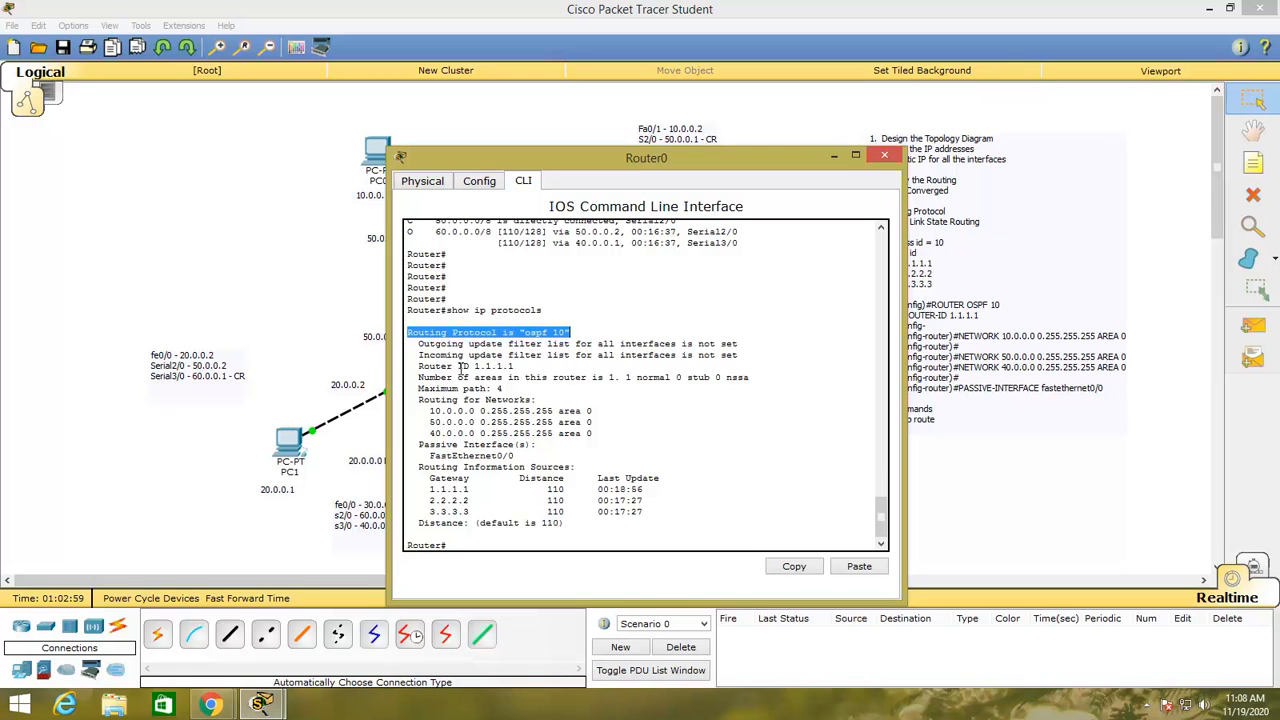
left_click_drag(476, 366, 514, 366)
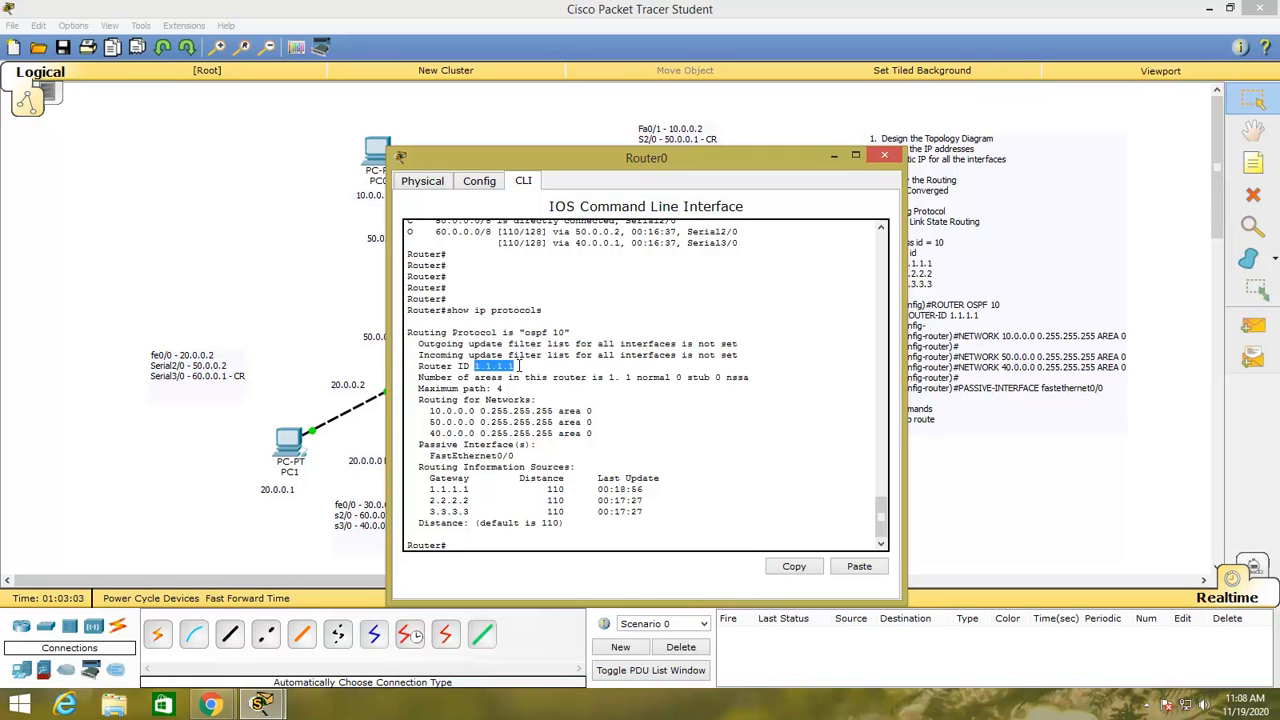
left_click_drag(491, 388, 503, 388)
left_click_drag(430, 411, 597, 422)
left_click_drag(428, 433, 598, 433)
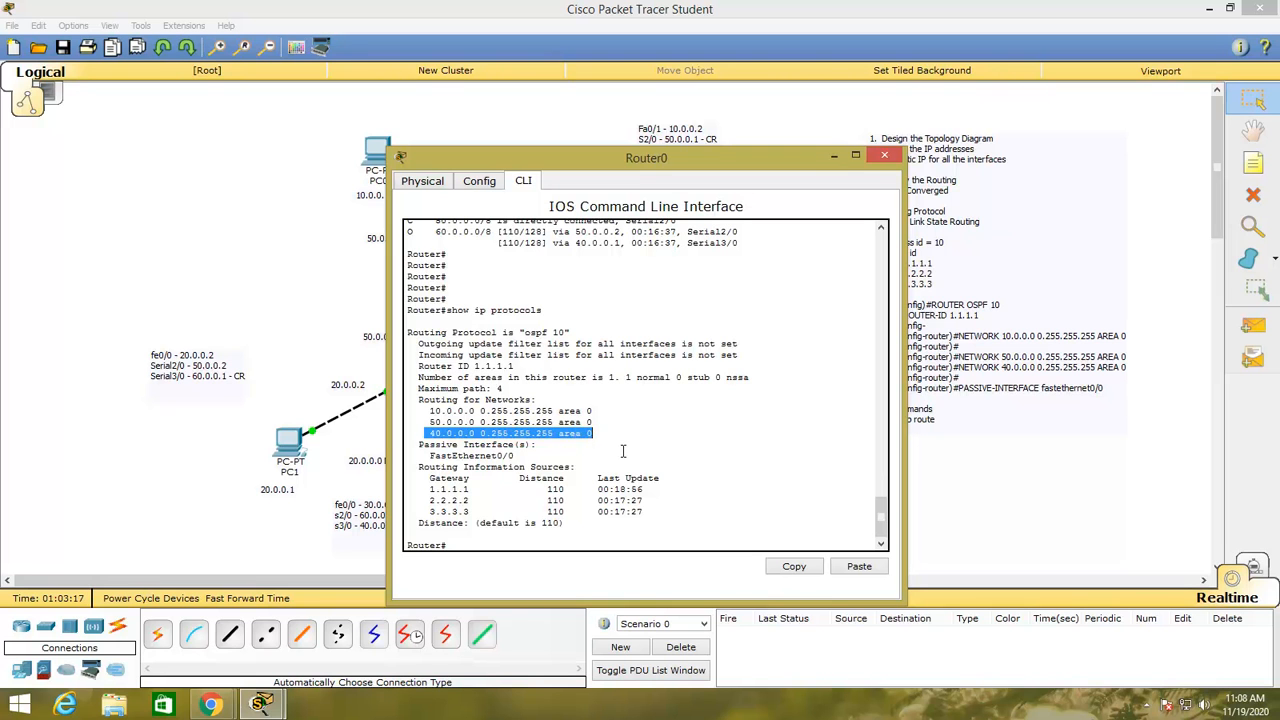
left_click_drag(418, 444, 521, 455)
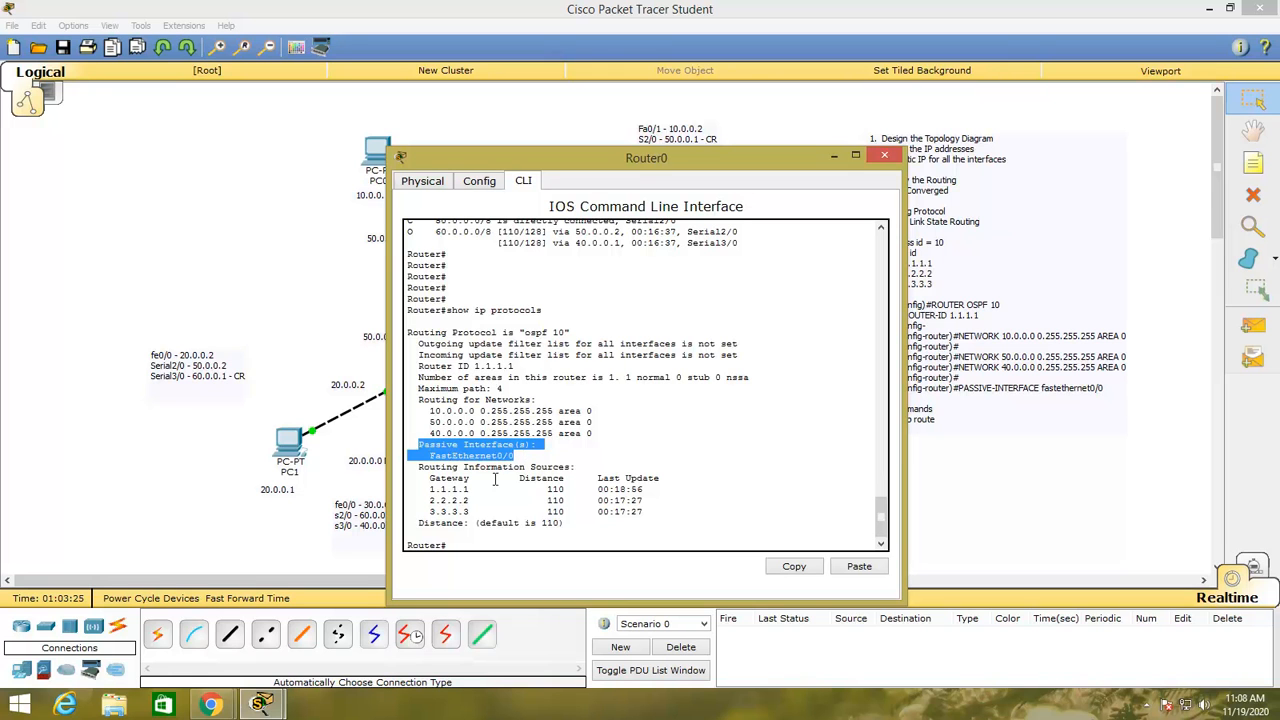
left_click_drag(598, 489, 643, 512)
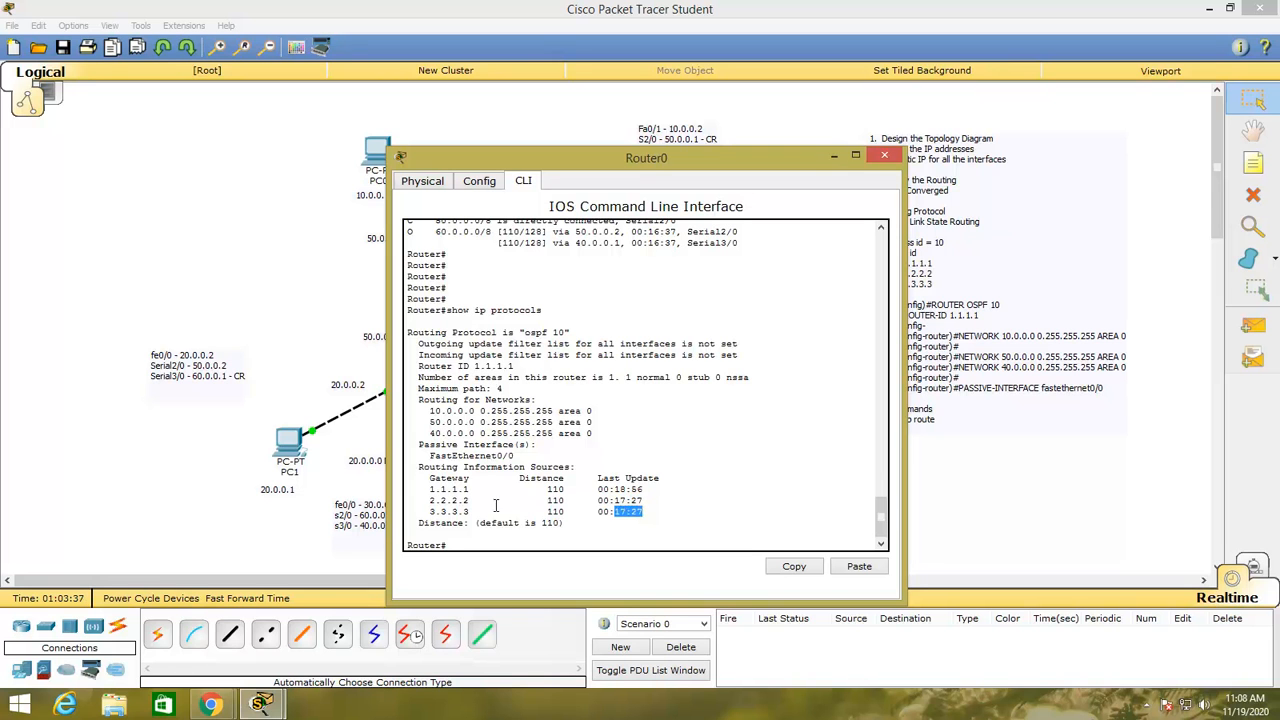
left_click_drag(475, 522, 567, 521)
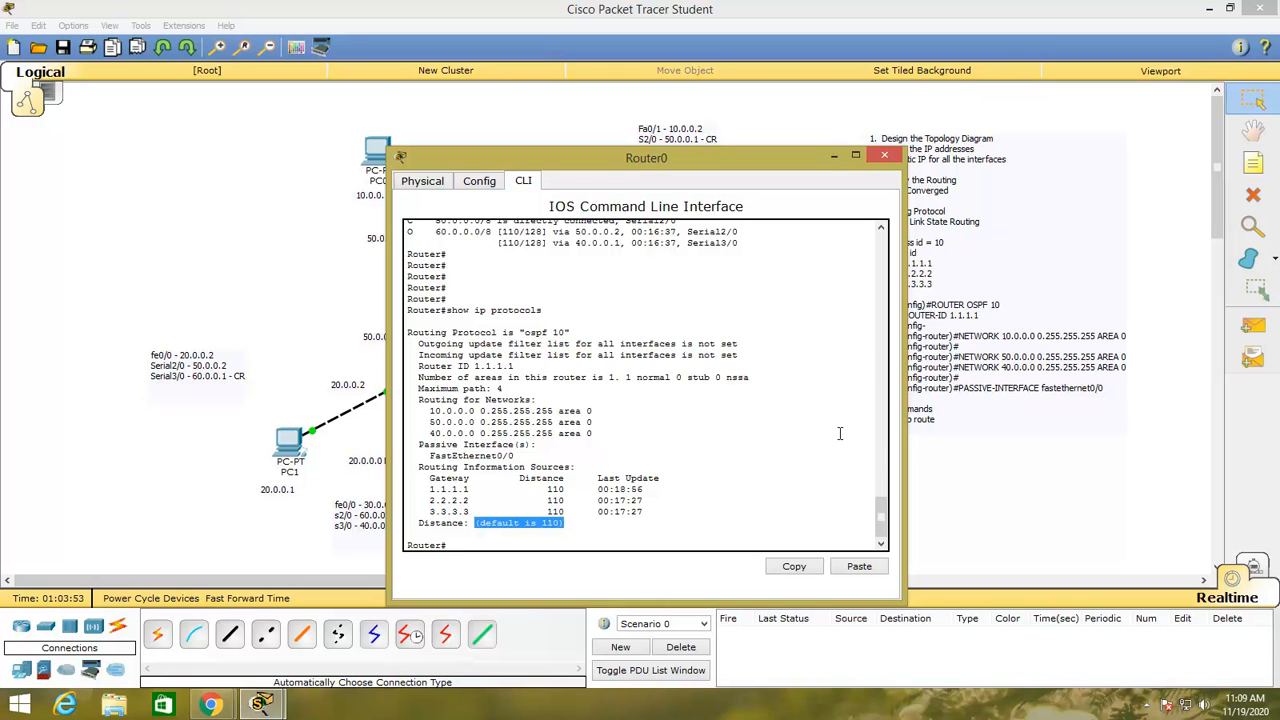
- Add the line "2. Show ip protocols" to the show commands list in the workspace note
left_click(922, 449)
left_click(925, 430)
left_click(944, 539)
key("Return")
type("2. Show ")
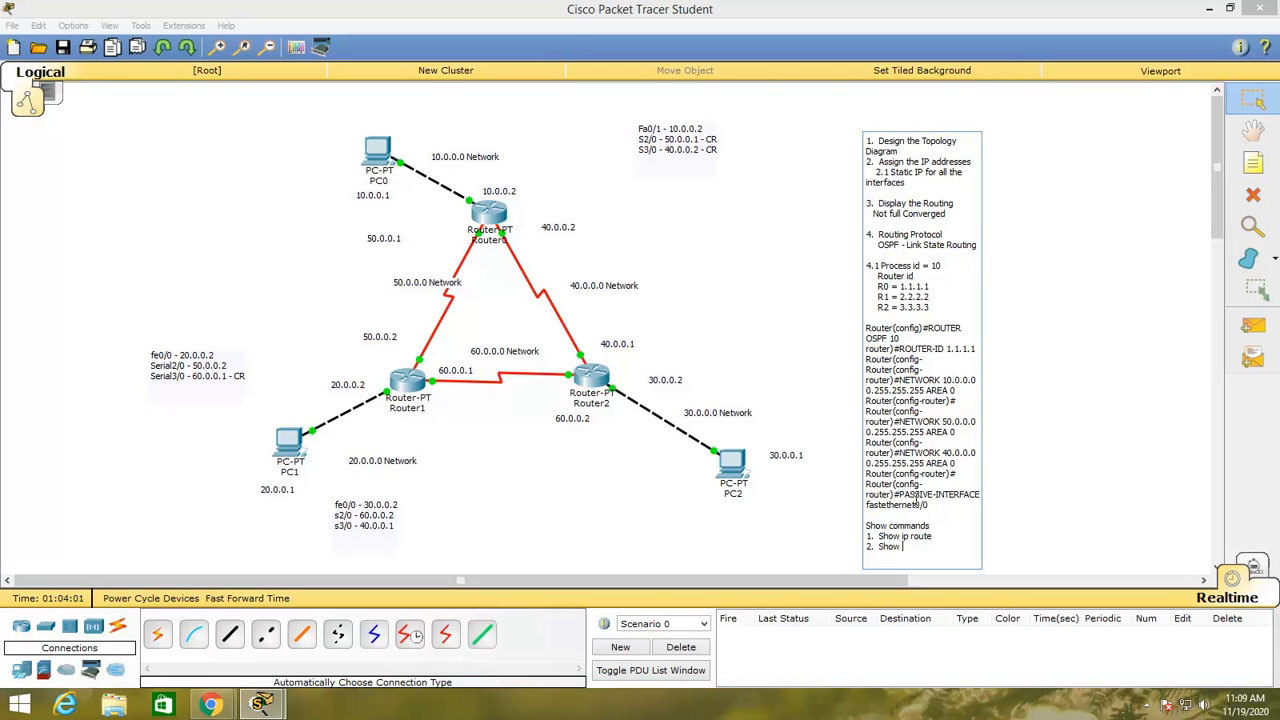
type("ip protocols")
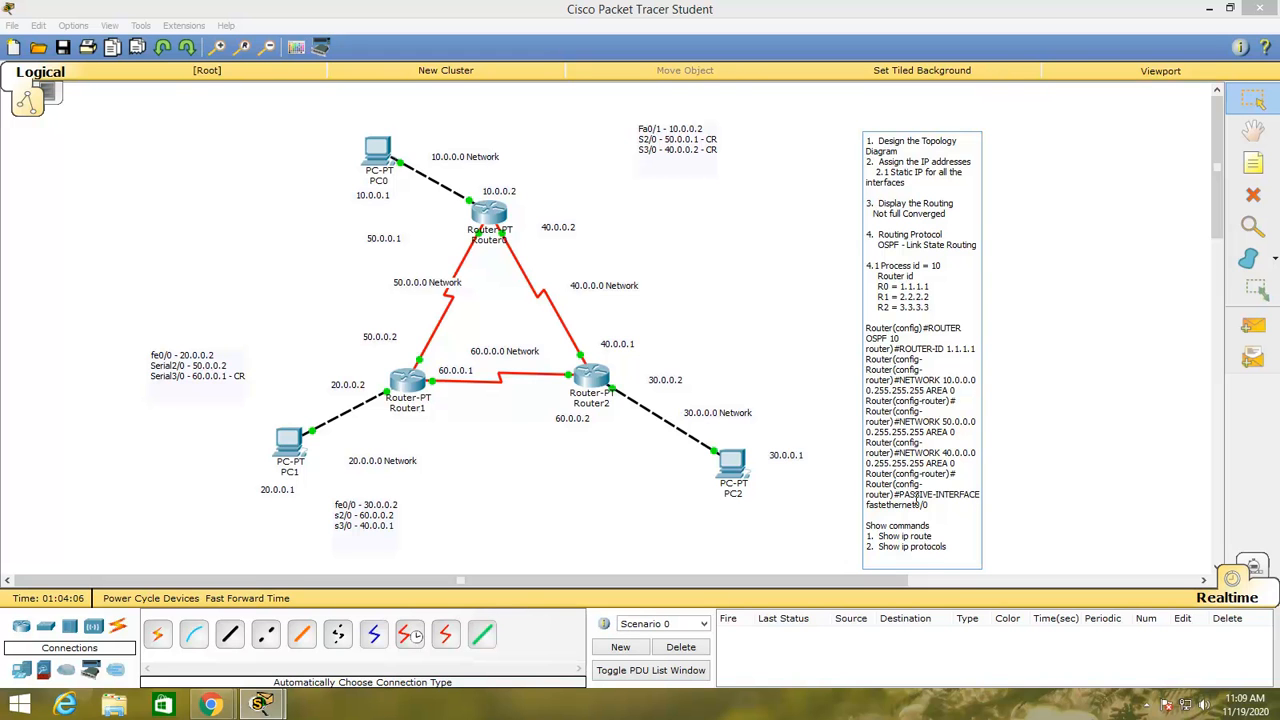
left_click(1252, 101)
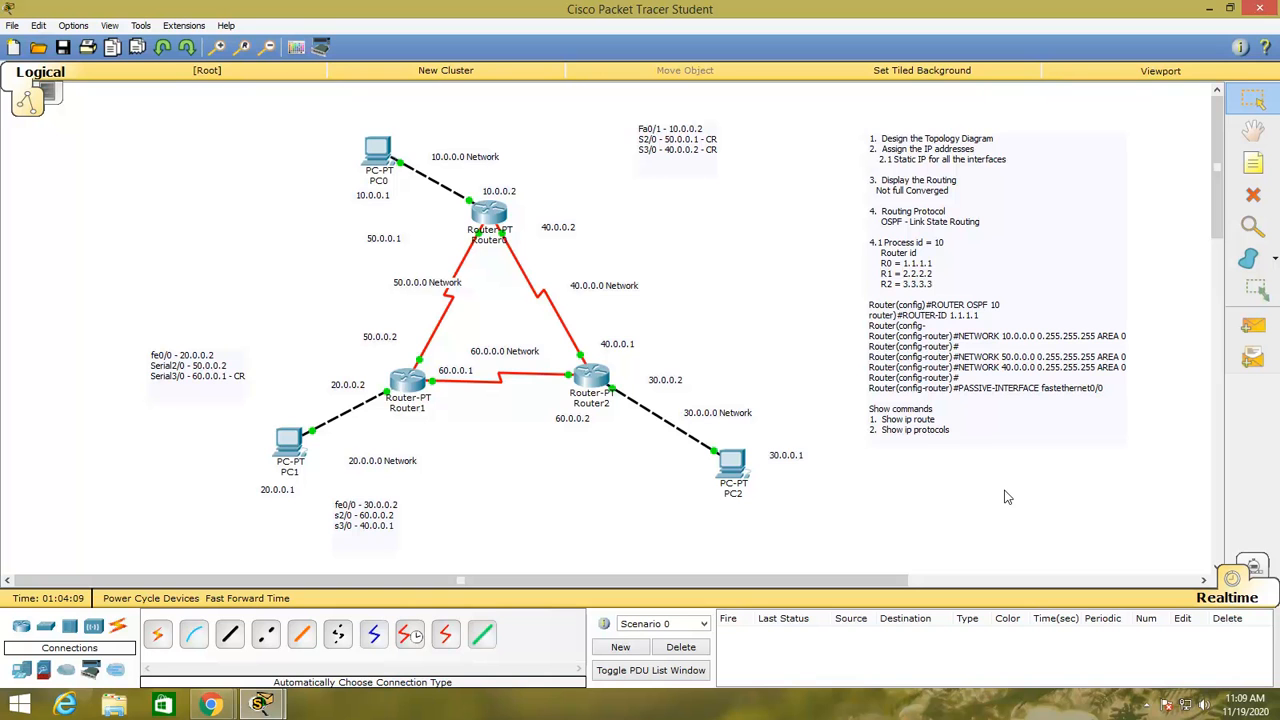
- Run show ip ospf on Router0's command line and page through to the end of the output
left_click(485, 213)
key("Return")
key("Return")
key("Return")
key("Return")
key("Return")
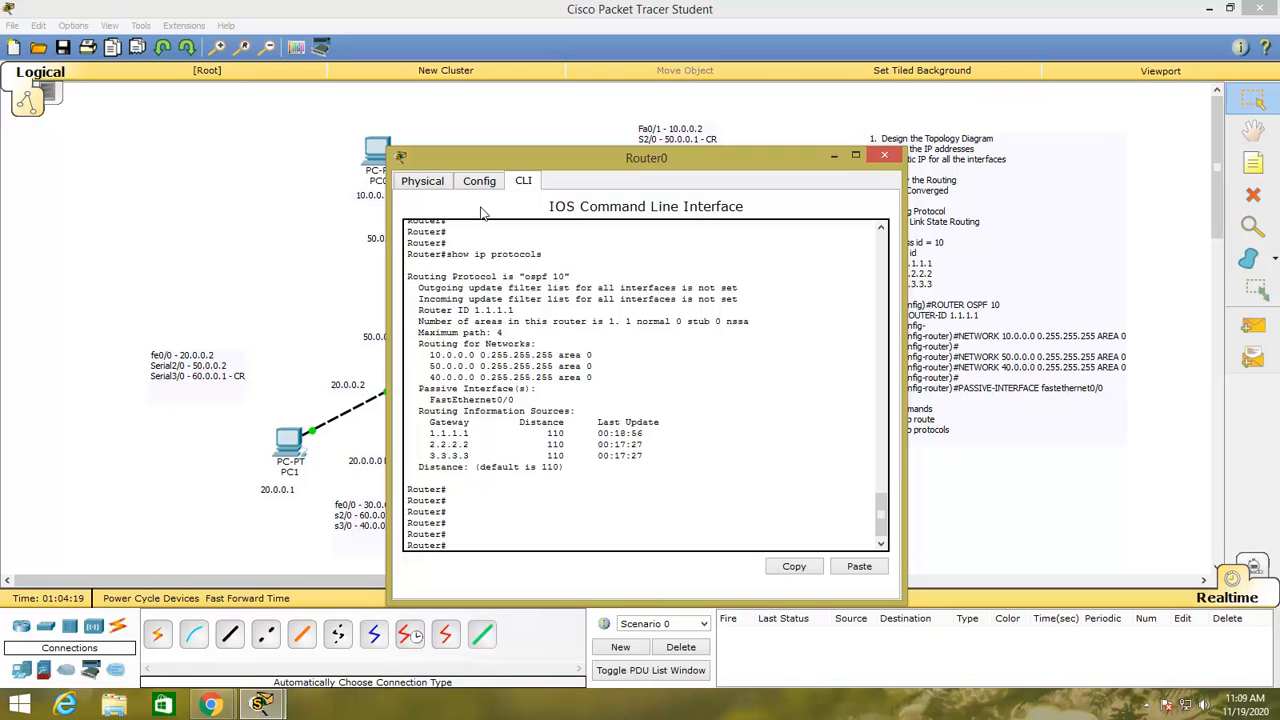
type("show ip o")
key("BackSpace")
type("p ospf")
key("Return")
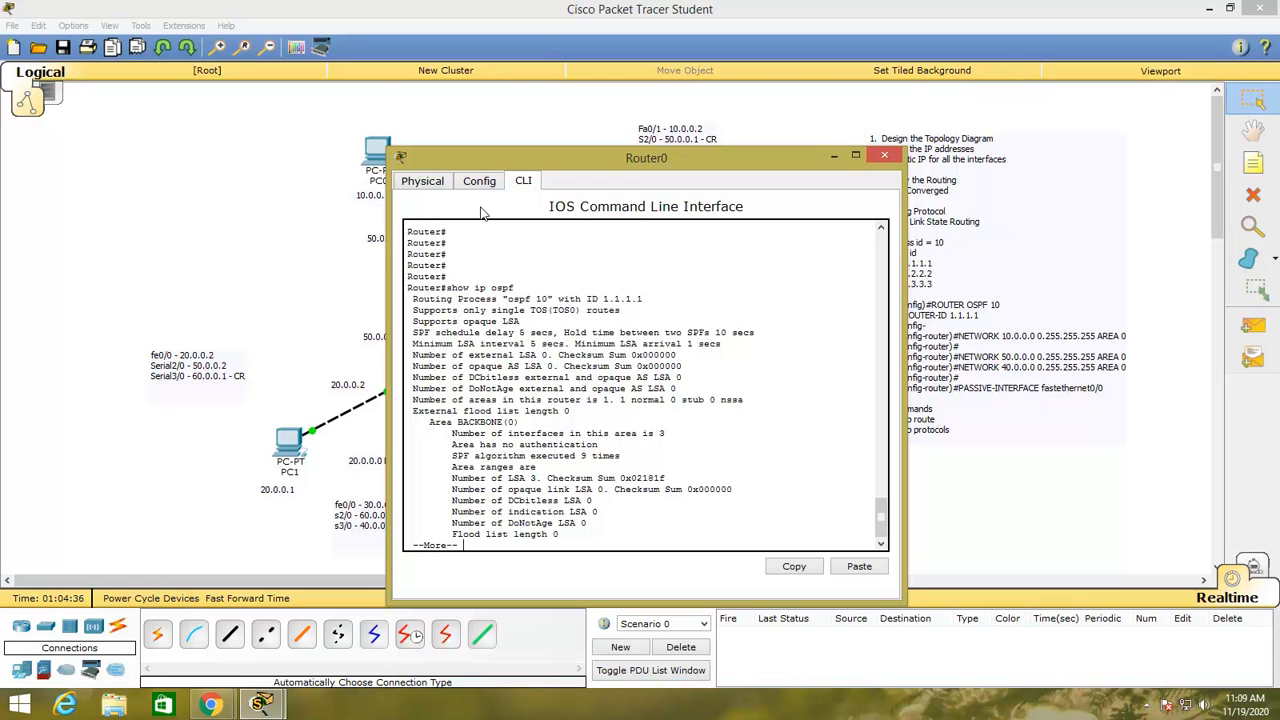
key("Return")
key("Return")
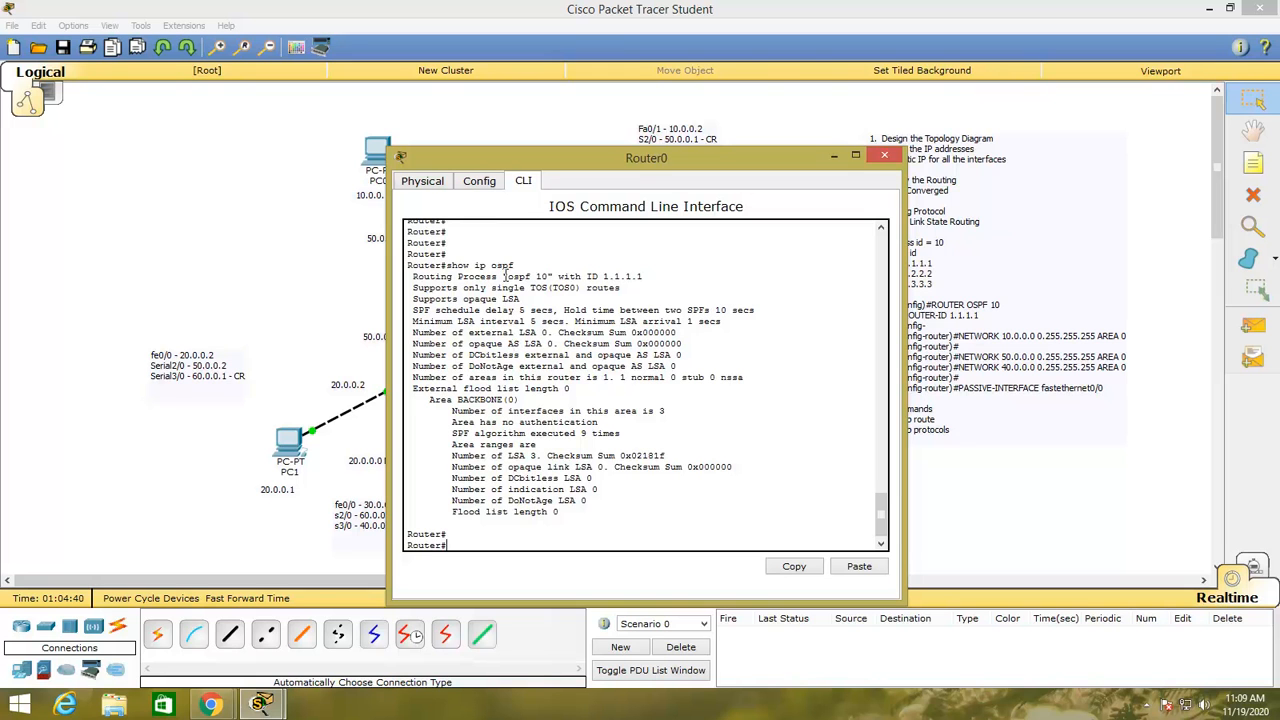
- Examine the process ID, router ID, LSA details, backbone area statistics and flood list length in the show ip ospf output
left_click_drag(508, 276, 660, 276)
left_click_drag(502, 298, 520, 299)
left_click(491, 312)
double_click(491, 312)
left_click(546, 316)
left_click_drag(413, 287, 574, 511)
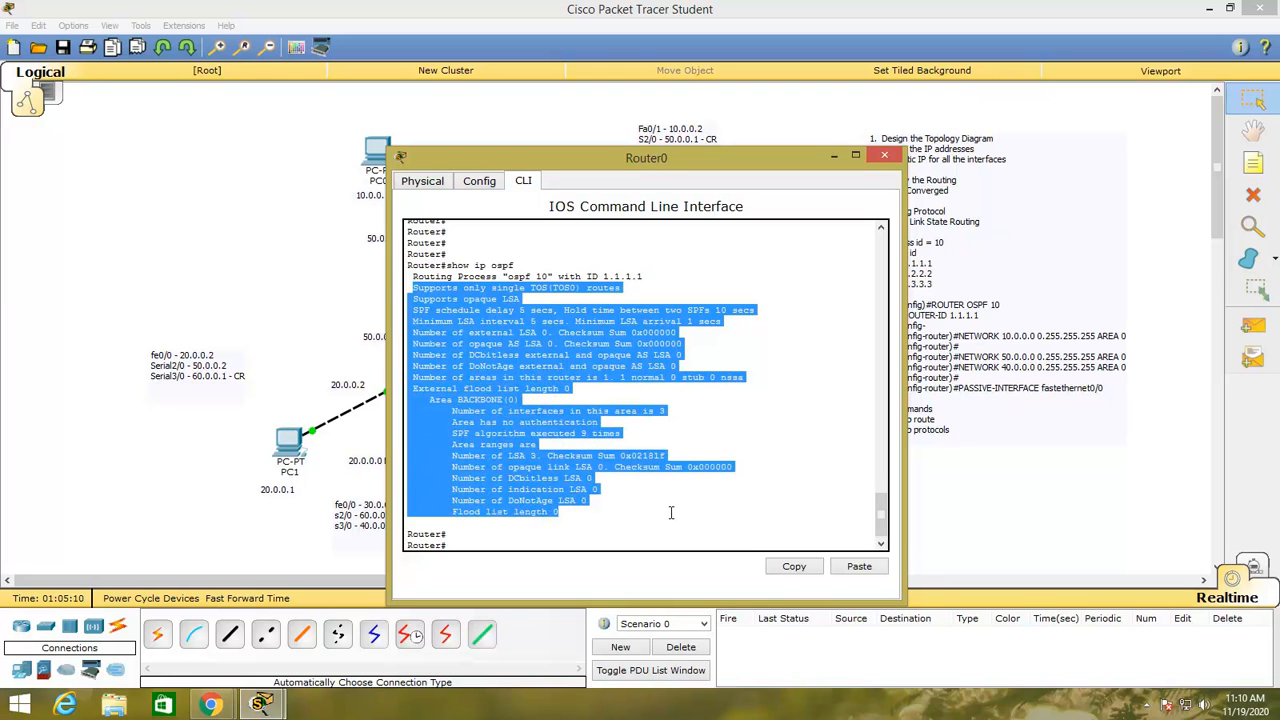
left_click(590, 500)
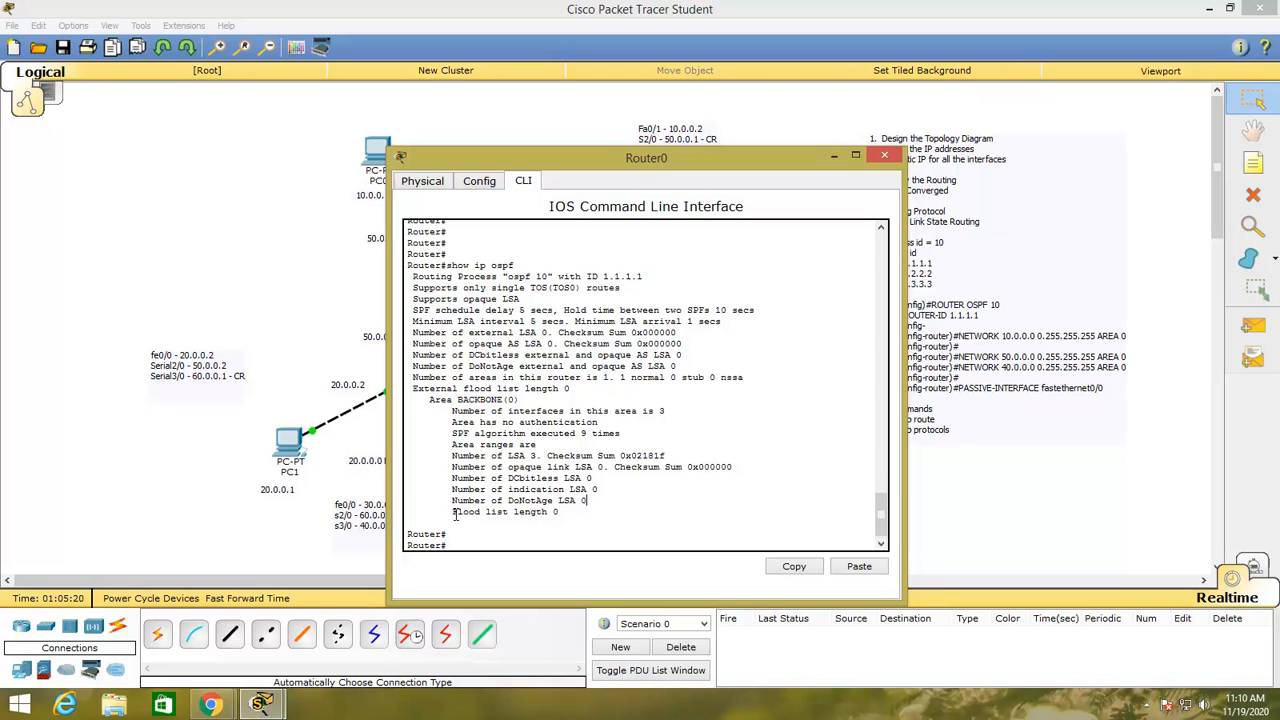
left_click_drag(452, 512, 551, 513)
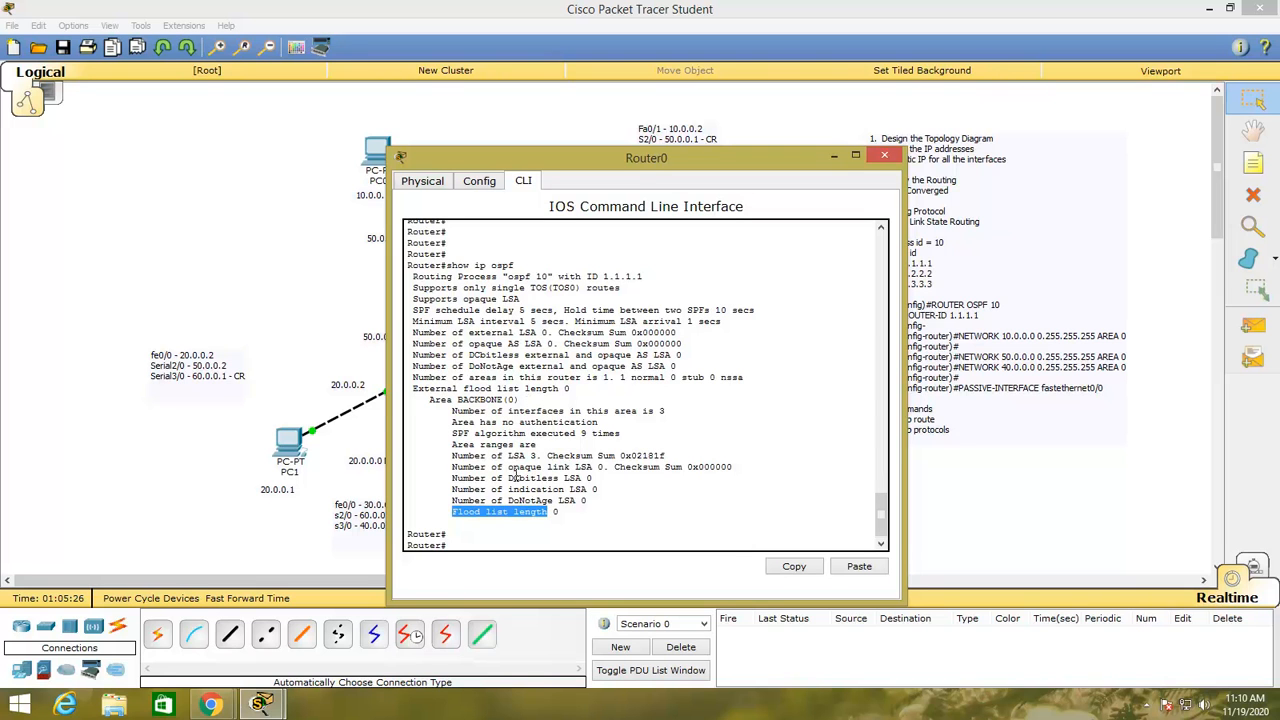
left_click_drag(447, 265, 515, 266)
- Run show ip ospf neighbor on Router0's command line to list its OSPF neighbors
left_click(556, 534)
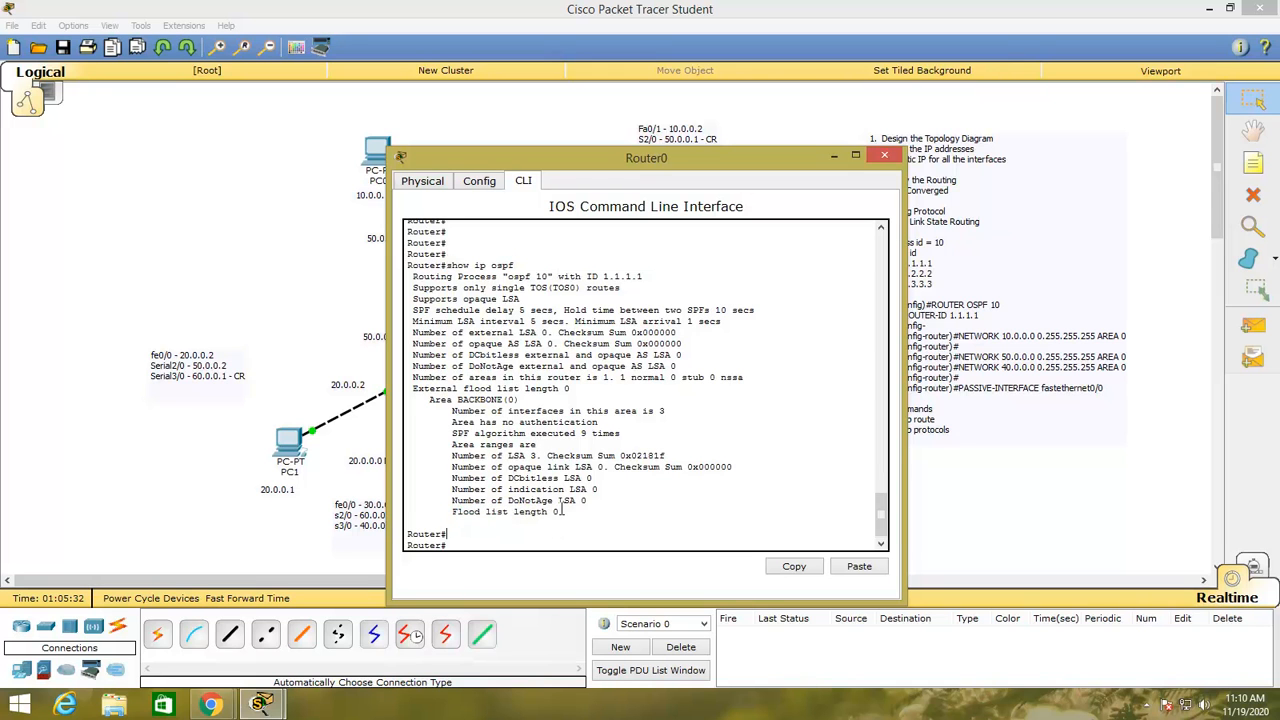
key("Return")
type("show")
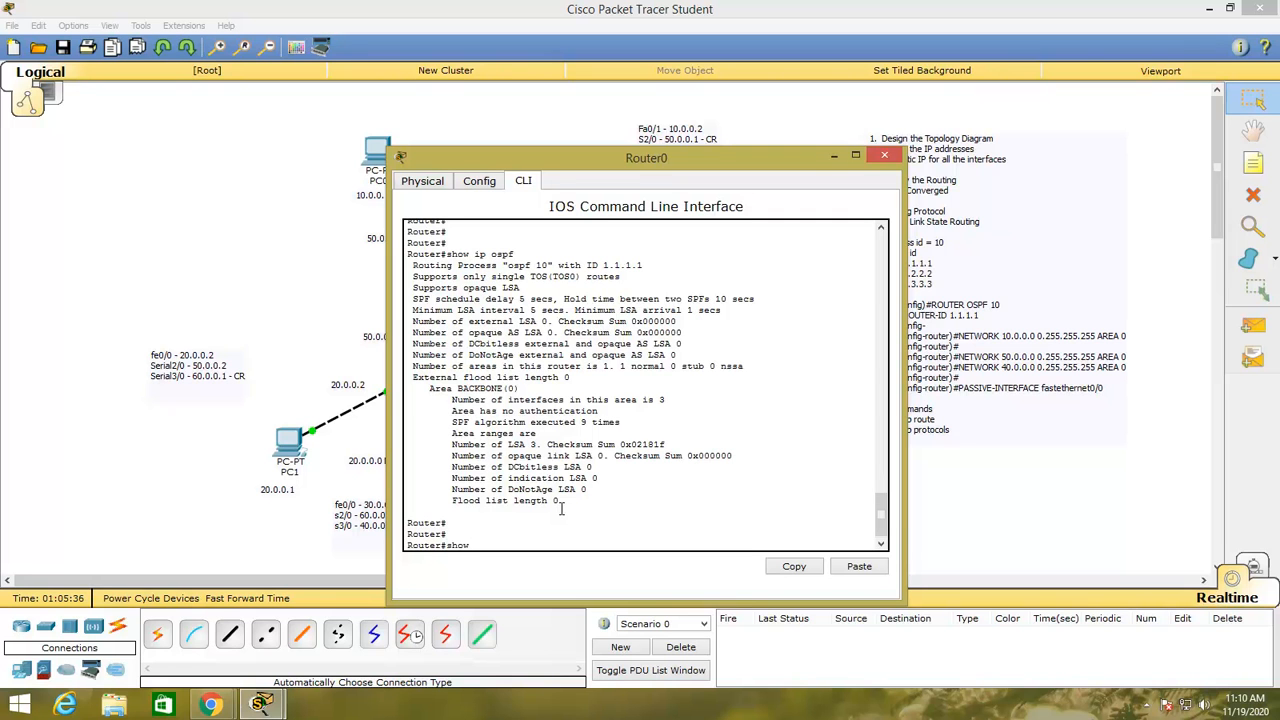
type(" ip ospf neighbors")
key("Return")
key("Up")
key("BackSpace")
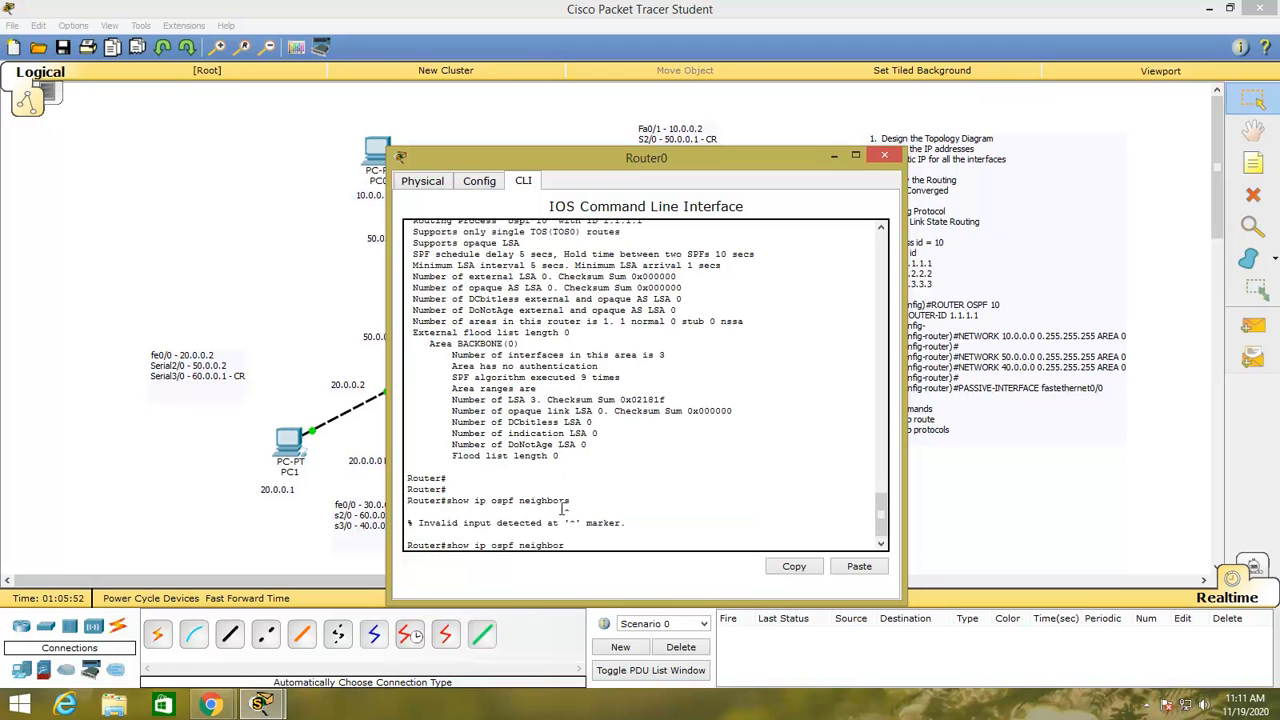
key("Return")
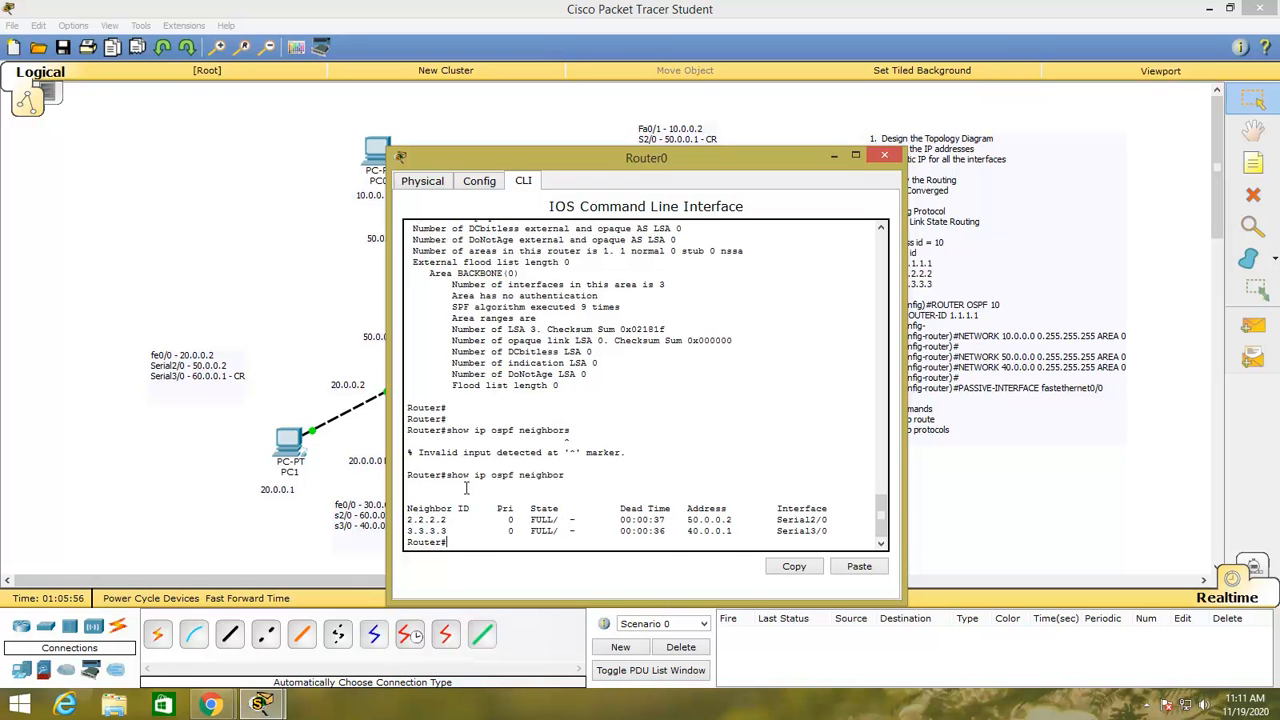
- Copy the show ip ospf neighbor command and add it as line 3 of the show commands list in the workspace note
left_click_drag(447, 475, 570, 481)
key("Return")
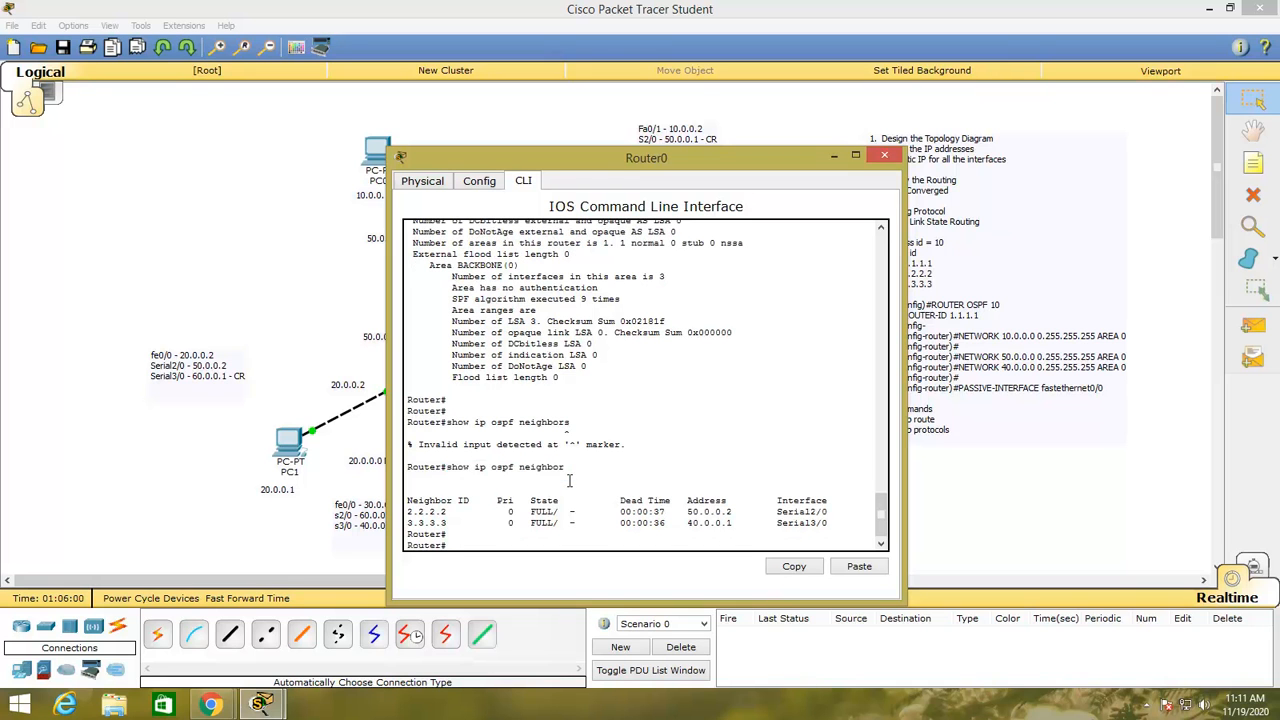
left_click_drag(447, 467, 567, 466)
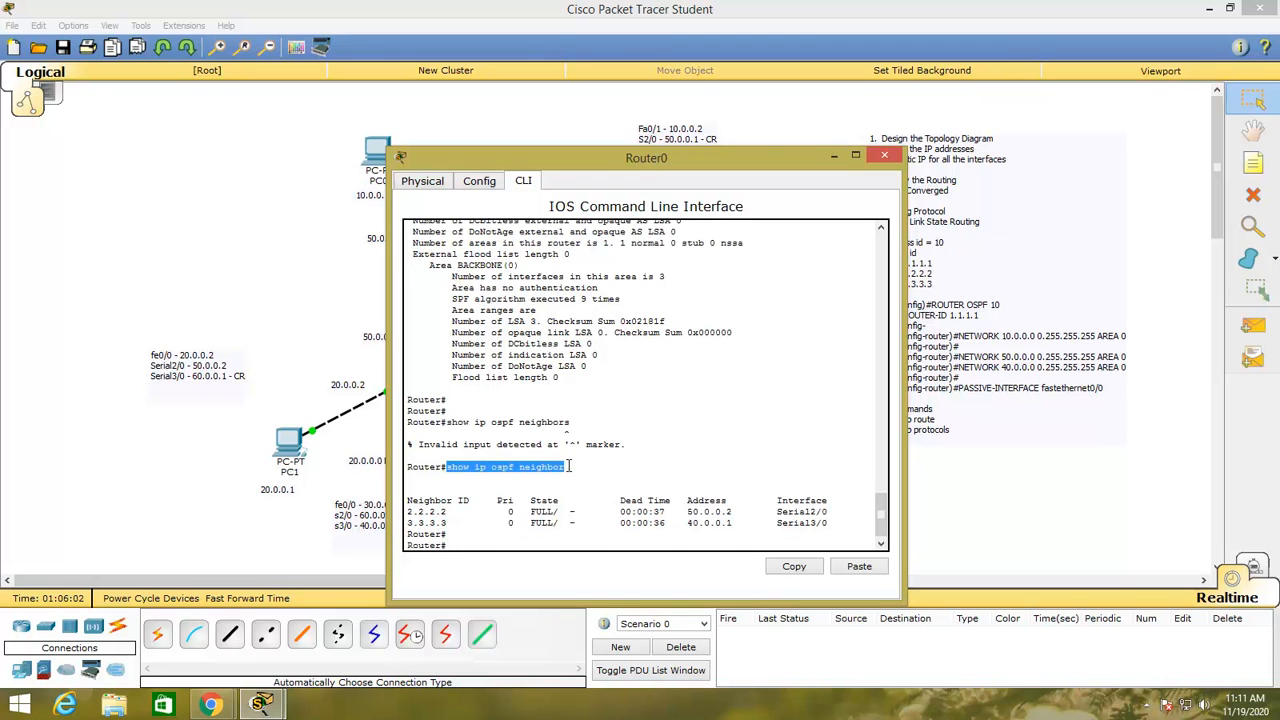
left_click(793, 567)
left_click(924, 466)
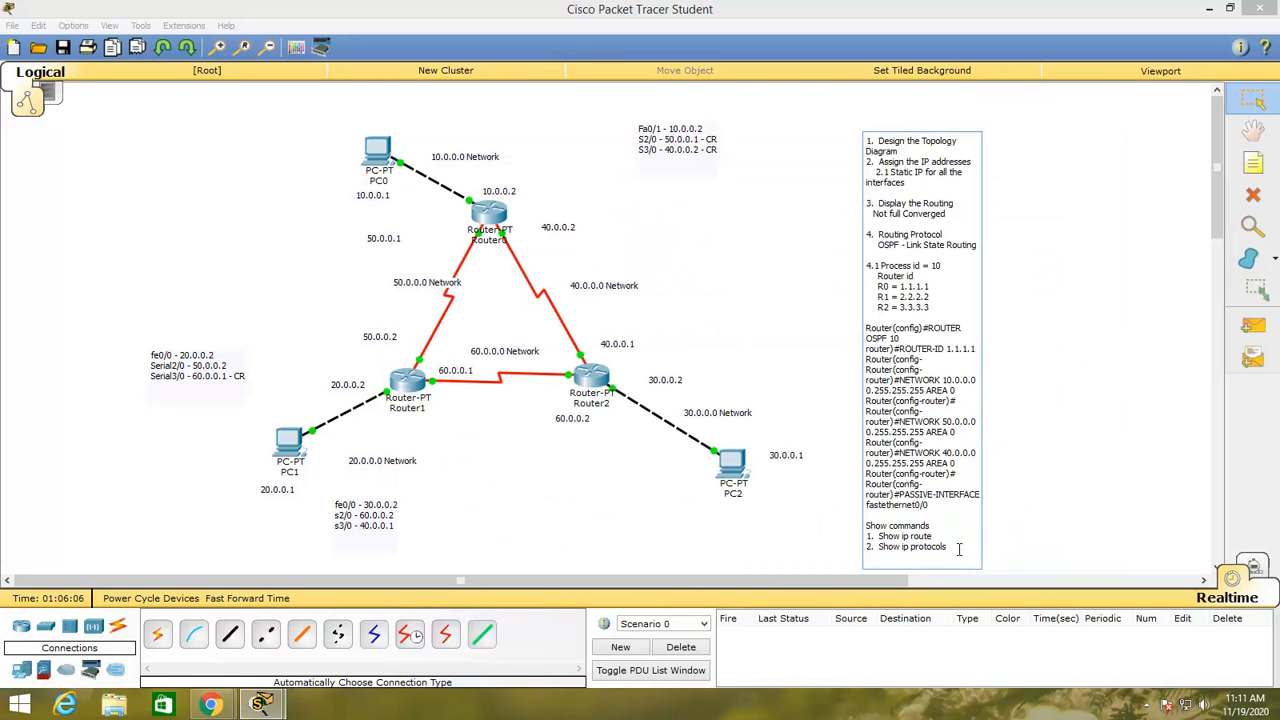
key("Return")
type("3.")
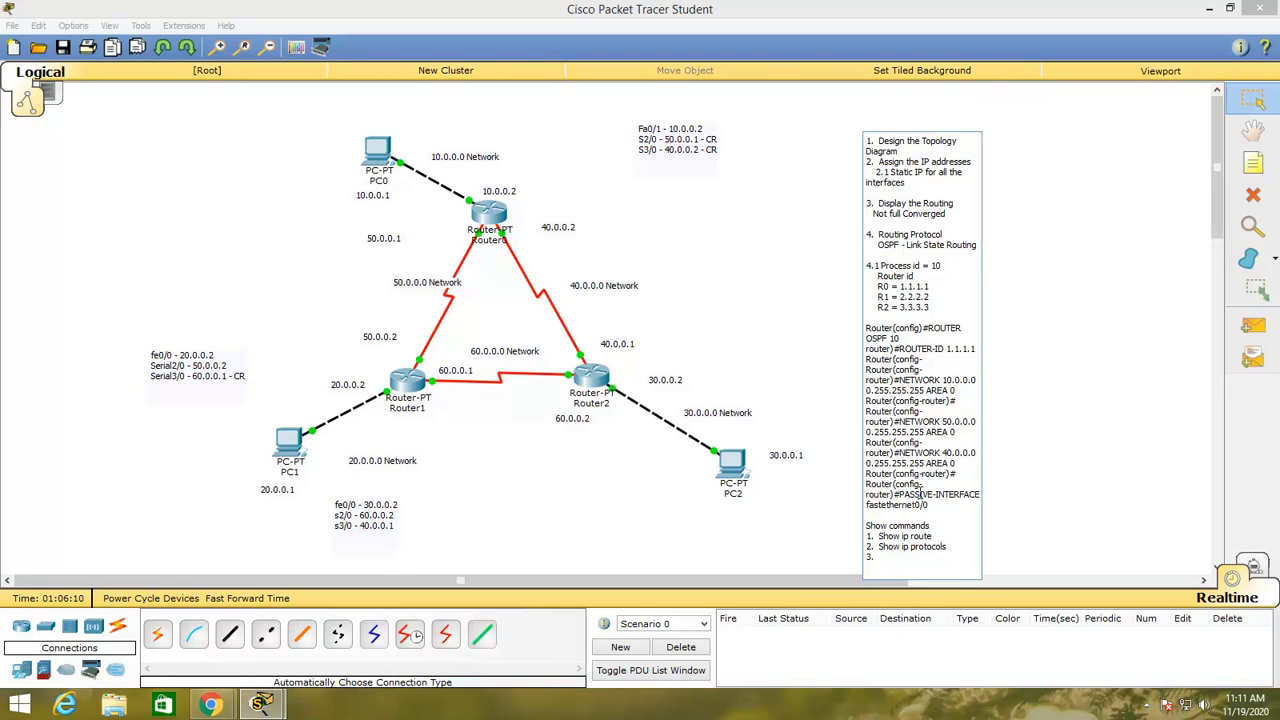
type(" show ip ospf neighbor")
left_click(1059, 472)
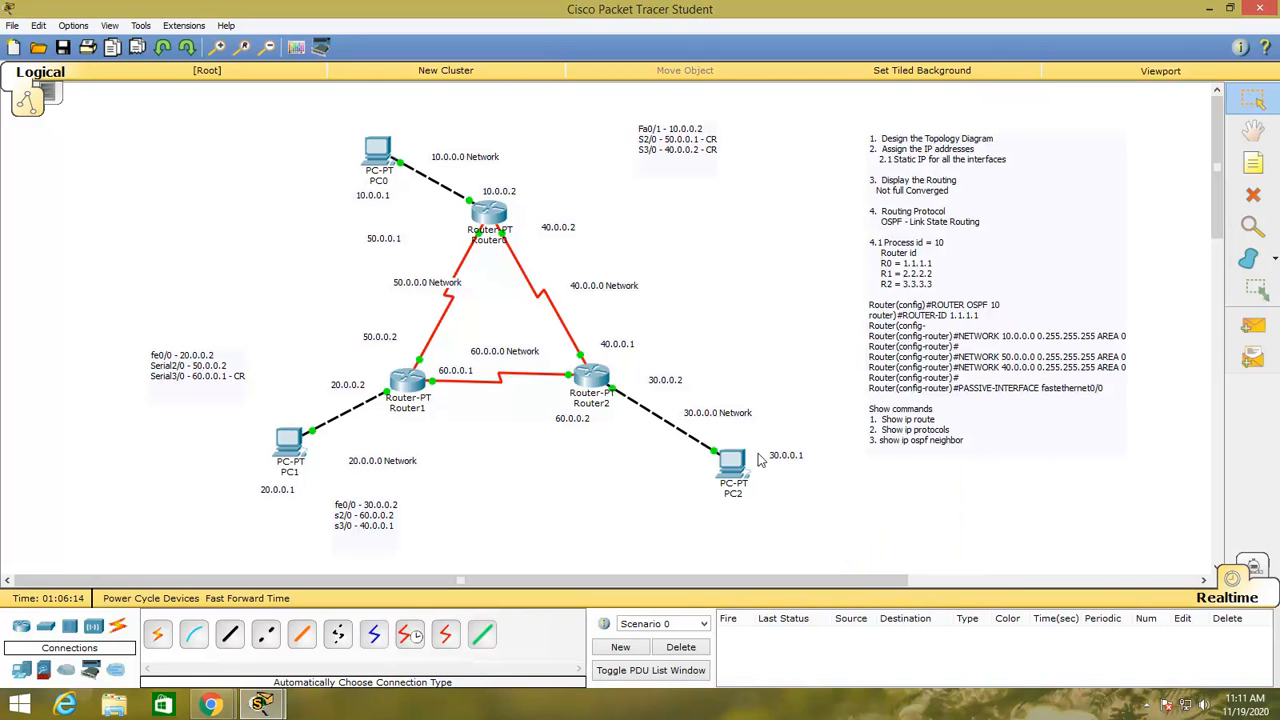
- Examine both neighbor IDs in Router0's show ip ospf neighbor output, and close the router window
left_click(489, 213)
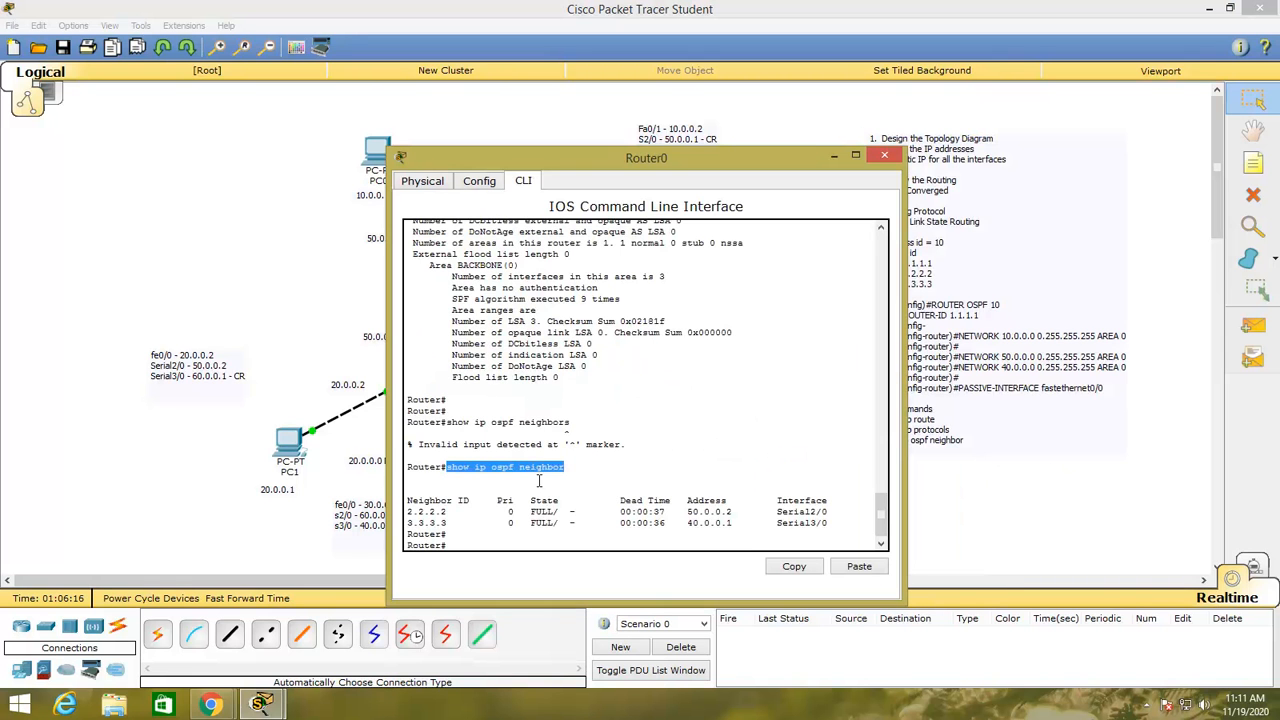
scroll(546, 481, "down", 1)
left_click(572, 498)
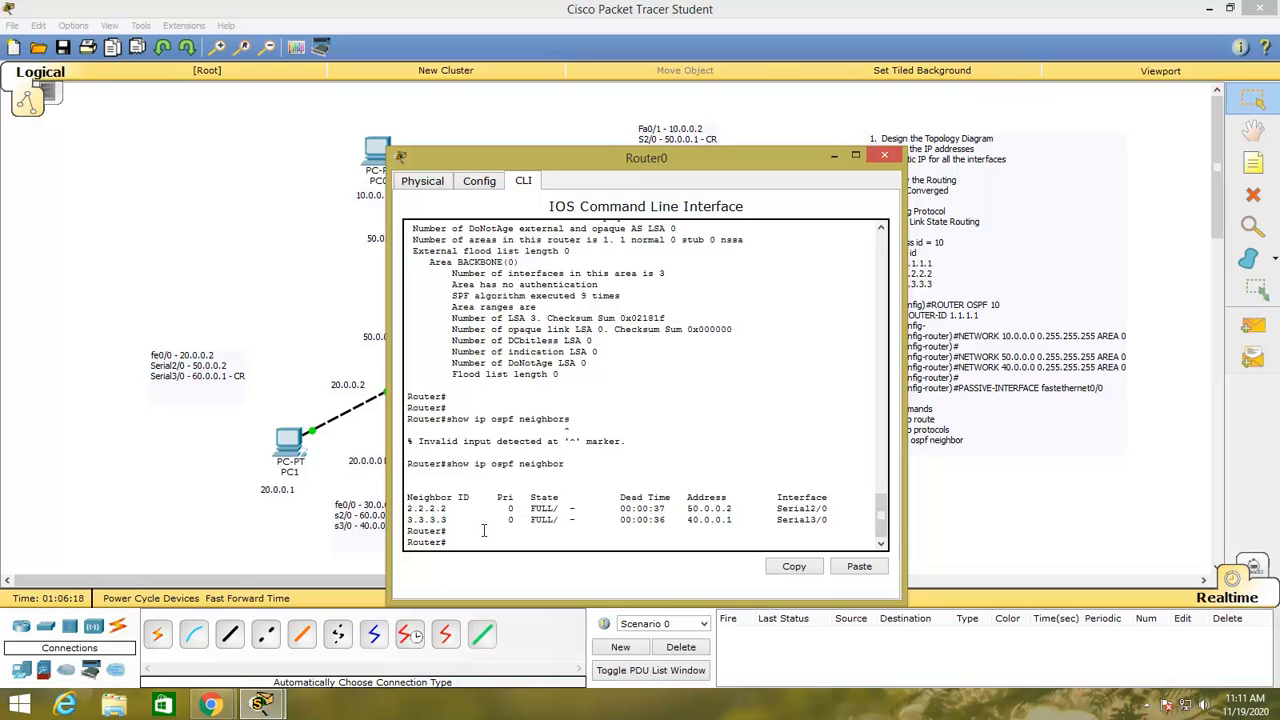
left_click_drag(408, 509, 449, 510)
left_click_drag(407, 520, 455, 519)
left_click(468, 536)
left_click(885, 156)
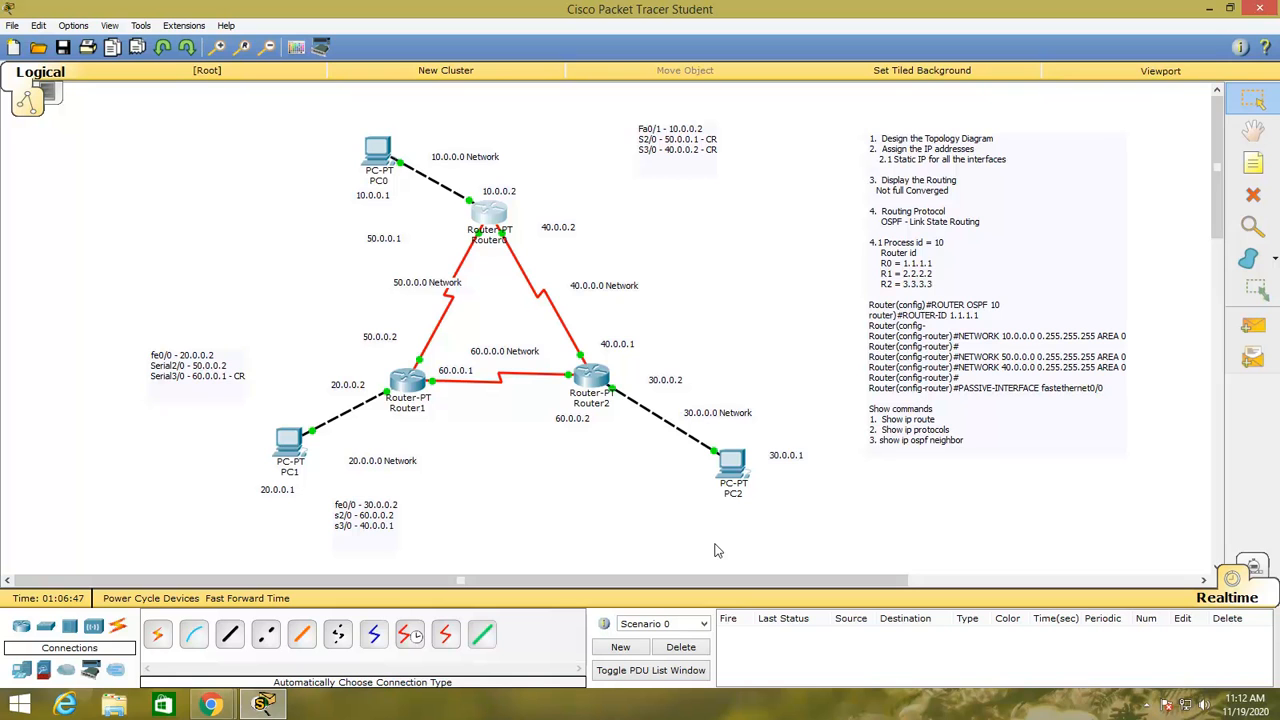